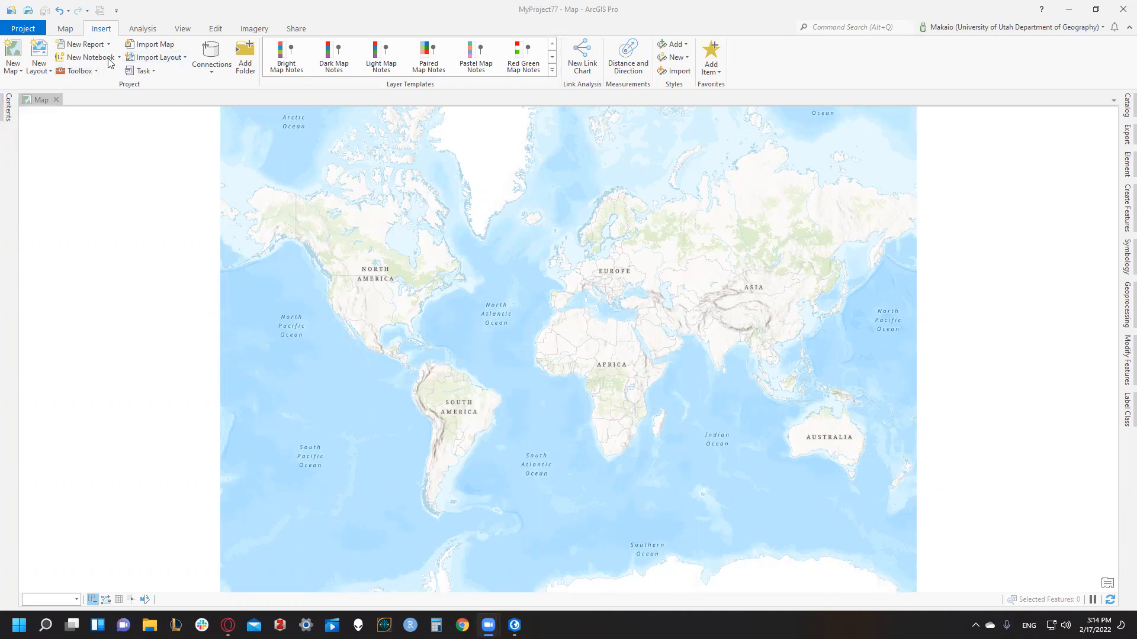
# Change the map's basemap to World Imagery
pyautogui.click(65, 28)
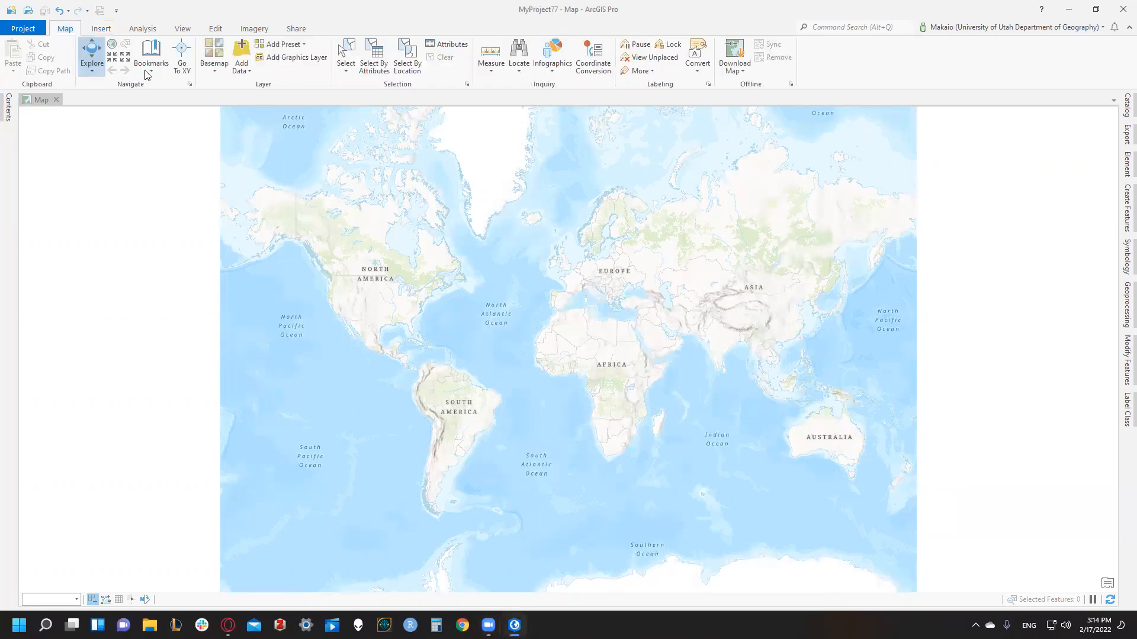
pyautogui.click(217, 66)
pyautogui.click(235, 133)
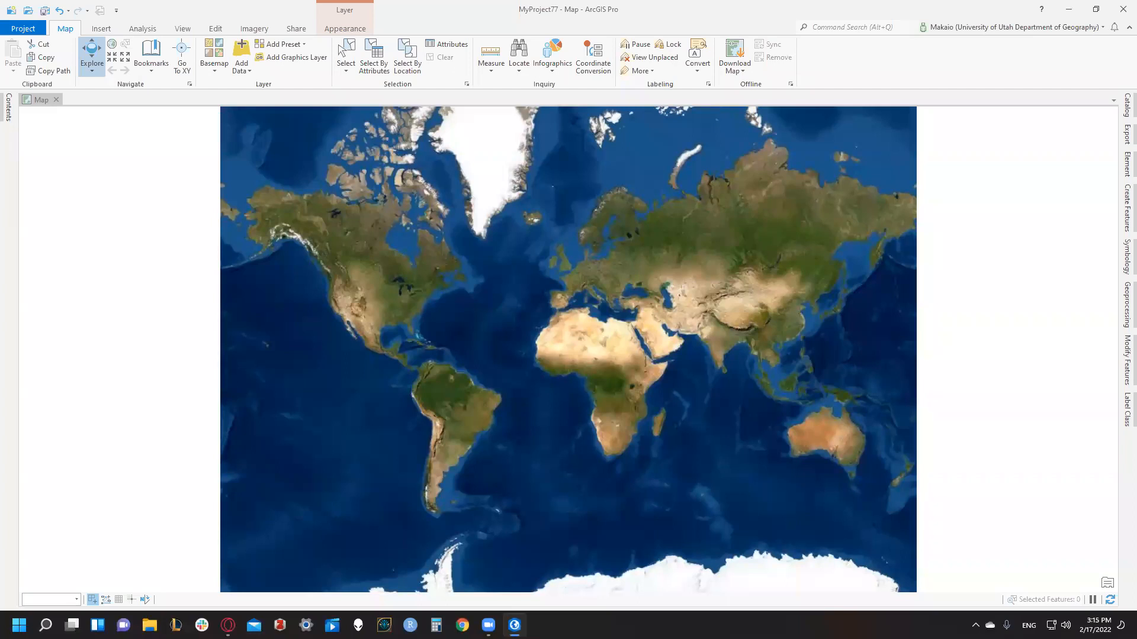
# Set the map's XY coordinate system to NAD 1983 UTM Zone 12N in the map properties
pyautogui.click(9, 108)
pyautogui.rightClick(59, 181)
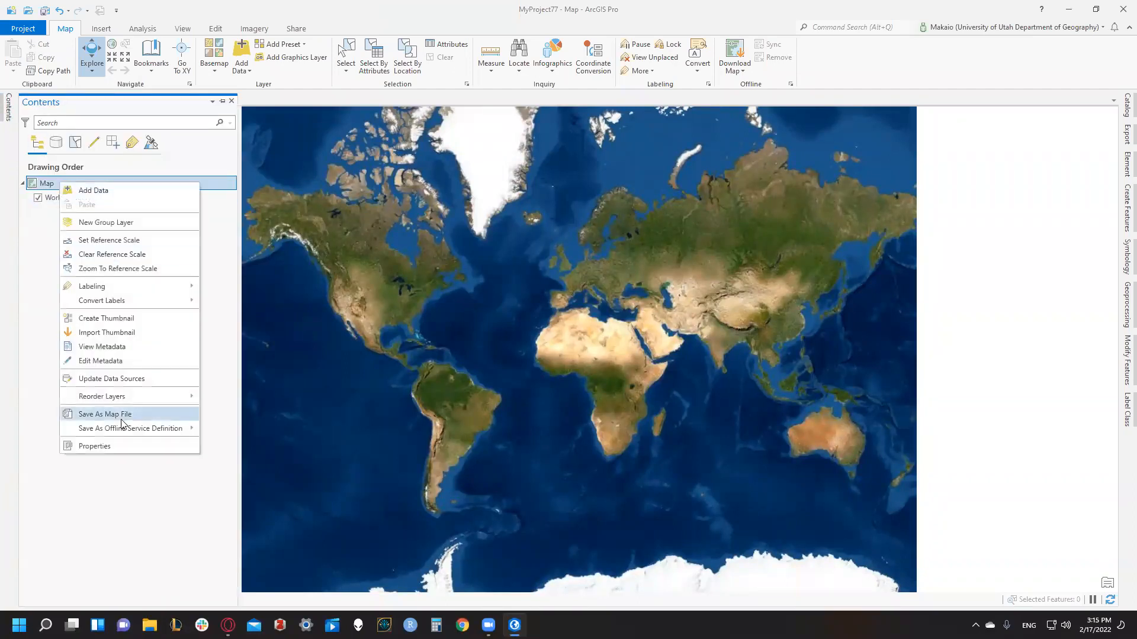
pyautogui.click(122, 446)
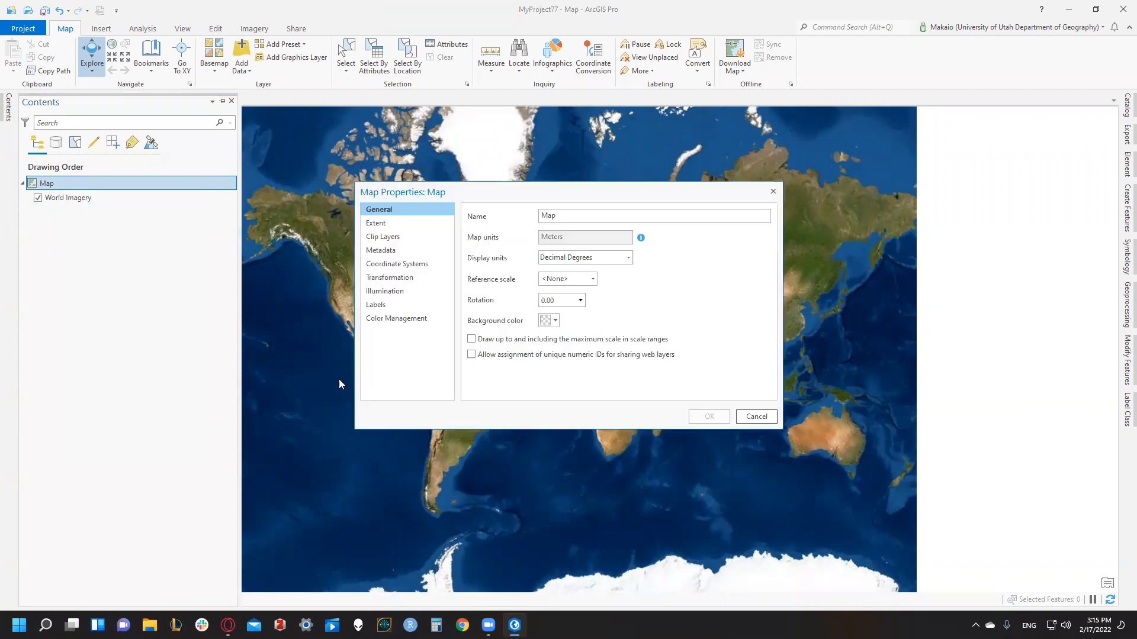
pyautogui.click(411, 270)
pyautogui.click(643, 284)
pyautogui.write('NAD 1983 UTM Zone 12N')
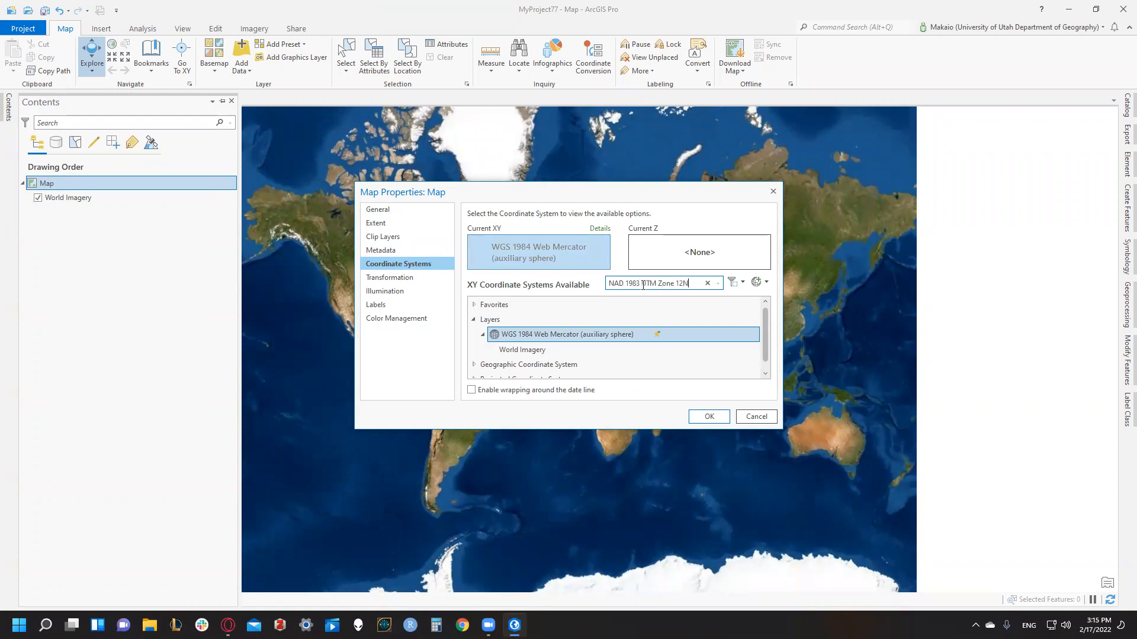
pyautogui.press('Return')
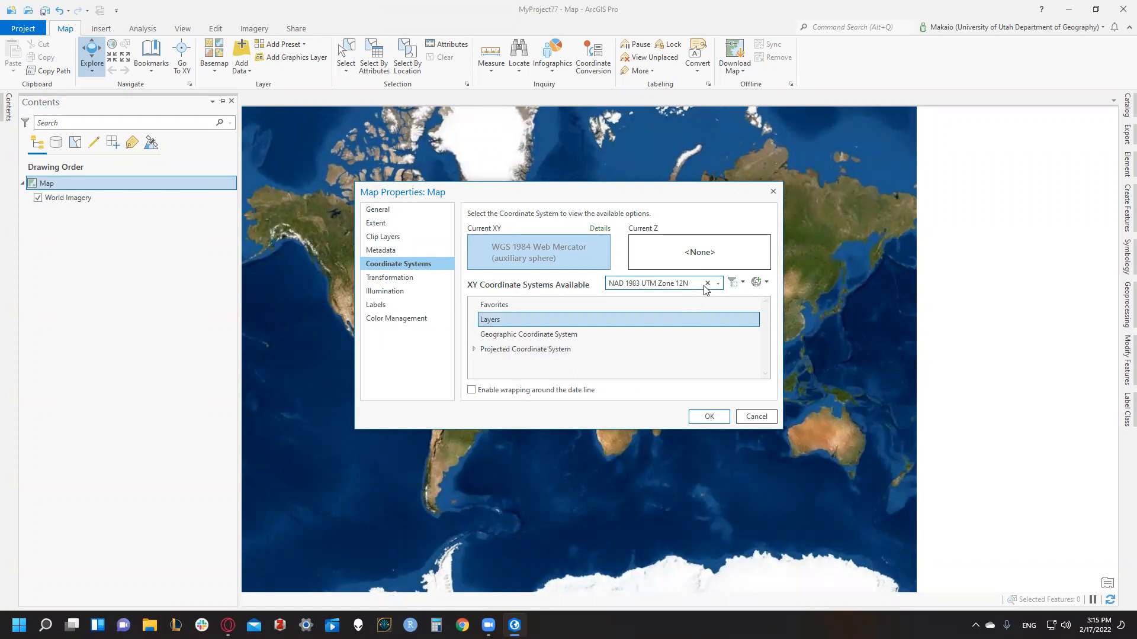
pyautogui.click(474, 350)
pyautogui.click(482, 362)
pyautogui.click(492, 373)
pyautogui.click(557, 371)
pyautogui.click(720, 416)
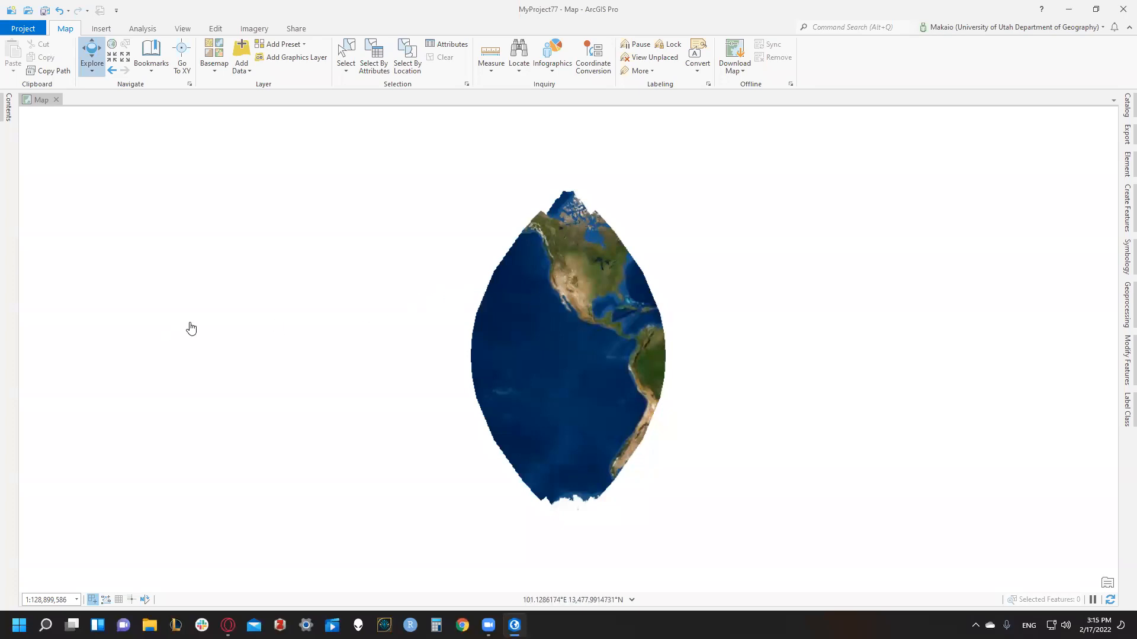
# Start a new feature class in the MyProject77.gdb geodatabase
pyautogui.click(1121, 117)
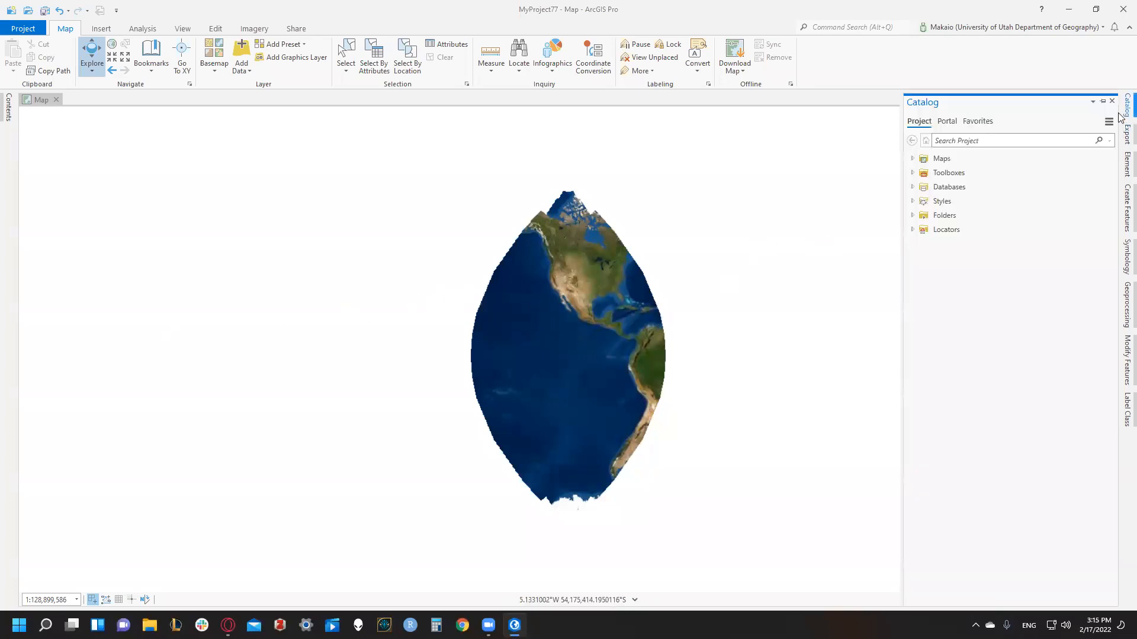
pyautogui.click(913, 187)
pyautogui.click(934, 207)
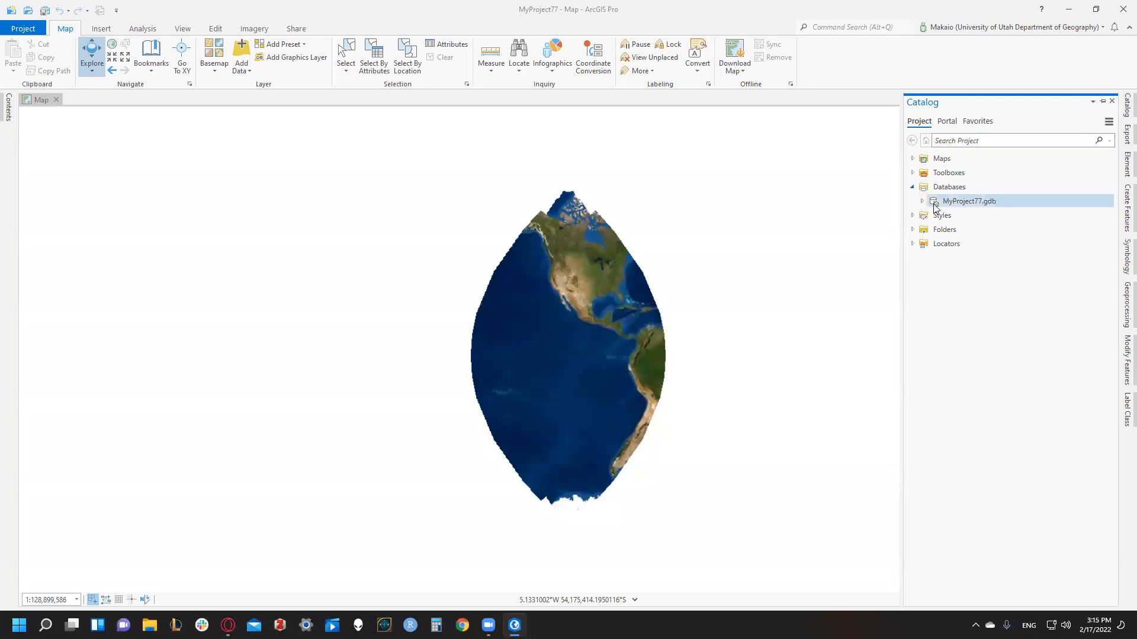
pyautogui.rightClick(935, 204)
pyautogui.click(987, 203)
pyautogui.rightClick(980, 201)
pyautogui.click(968, 204)
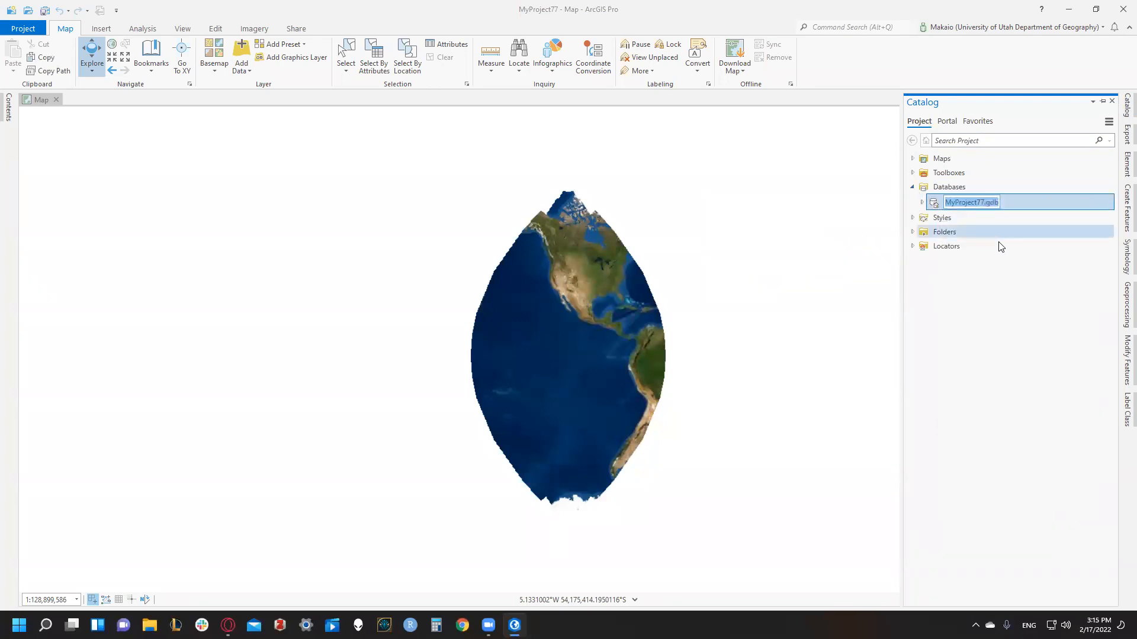
pyautogui.rightClick(994, 210)
pyautogui.moveTo(1019, 263)
pyautogui.click(933, 279)
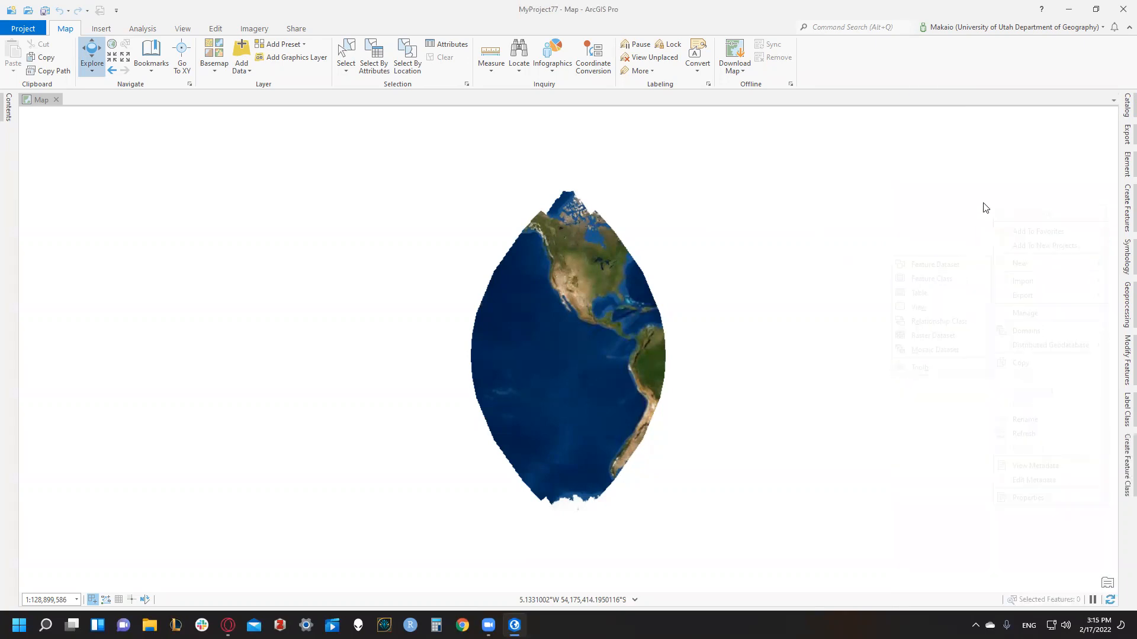
# Create the polygon feature class Great_Salt_Lake_Boundary with alias GSLB, using the NAD 1983 UTM Zone 12N coordinate system
pyautogui.write('Great_Salt_Lake_Boundary')
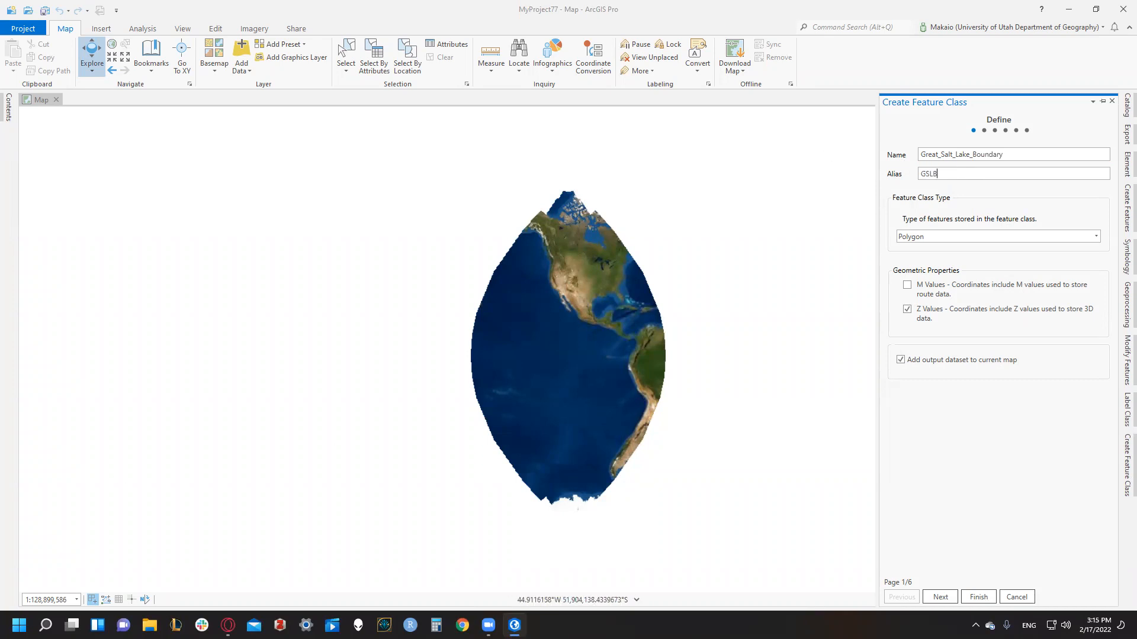
pyautogui.click(942, 598)
pyautogui.click(942, 598)
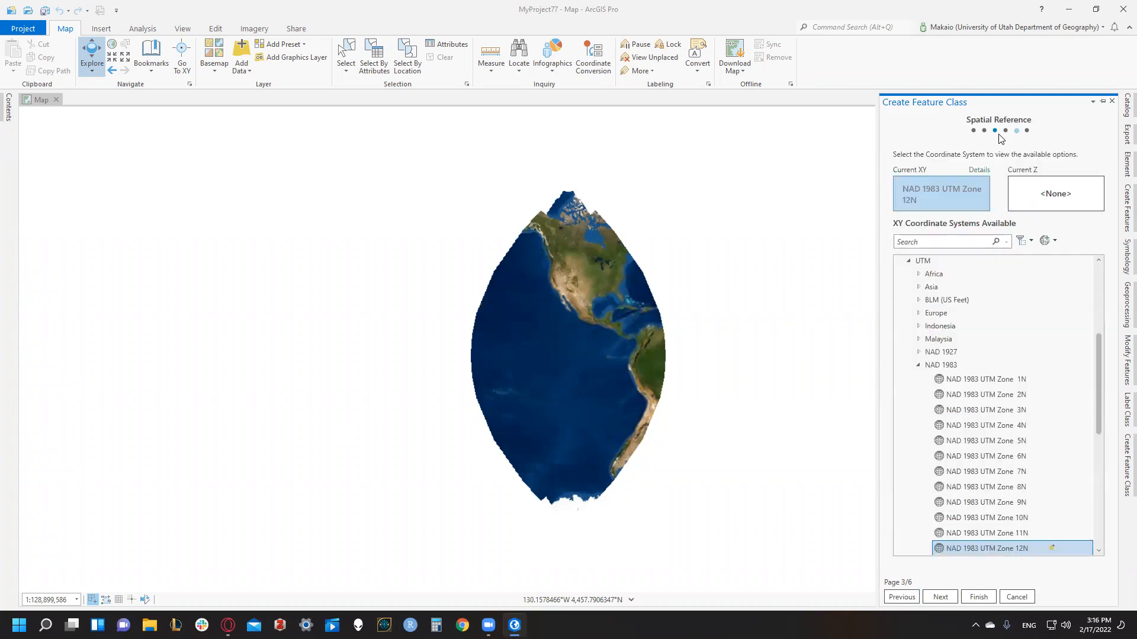
pyautogui.click(978, 597)
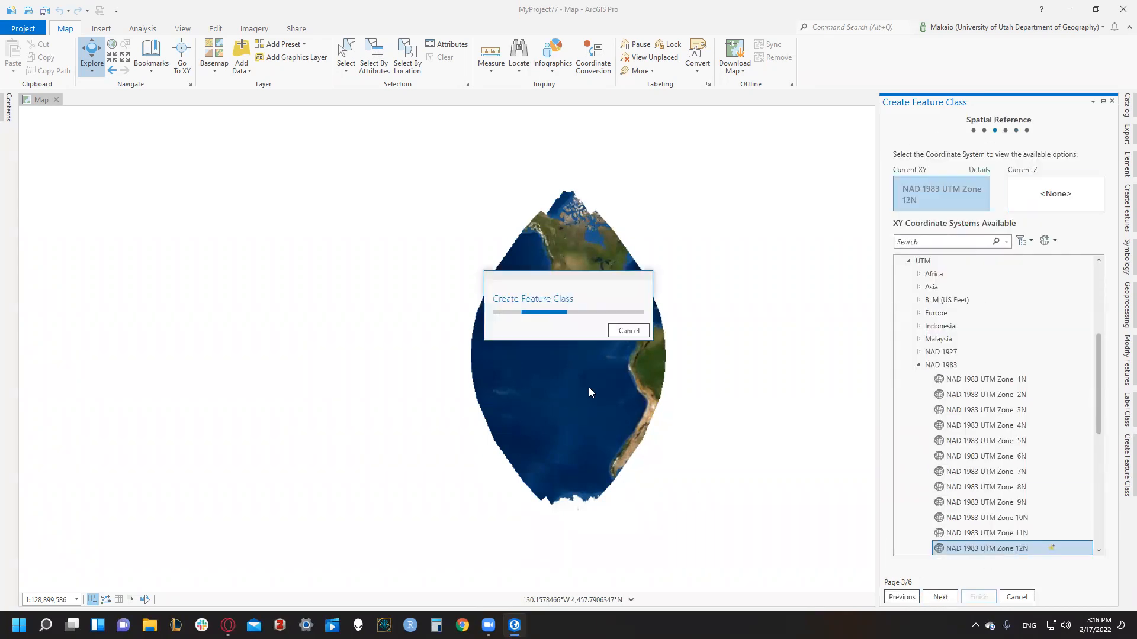
# Frame the Great Salt Lake in the map and set the map scale to 1:750,000
pyautogui.click(567, 267)
pyautogui.scroll(5, 591, 388)
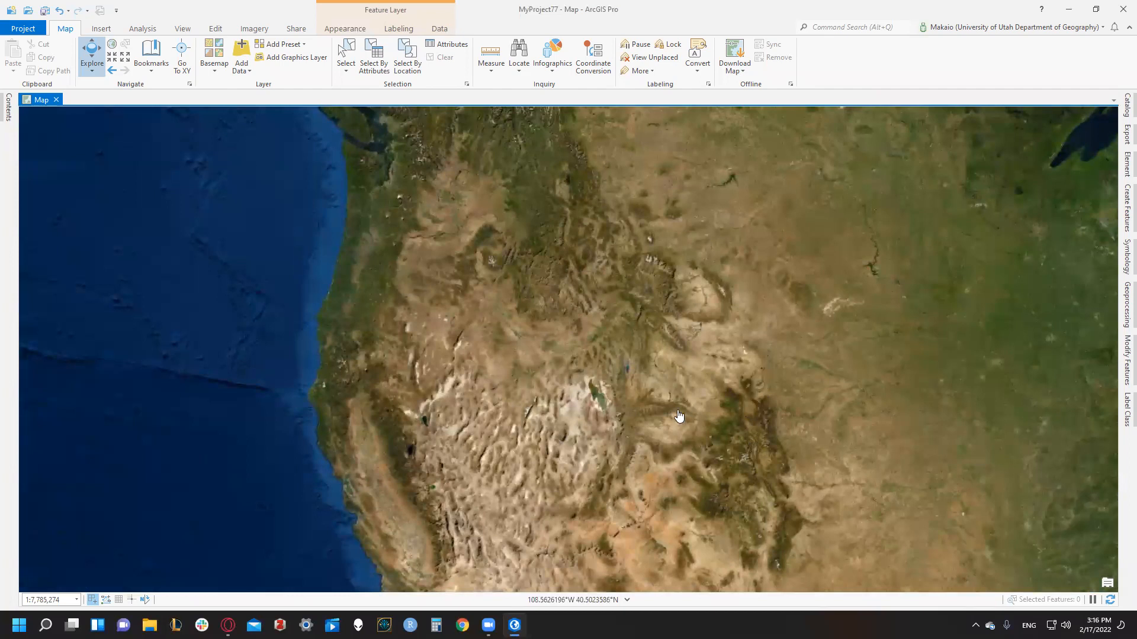
pyautogui.scroll(6, 601, 443)
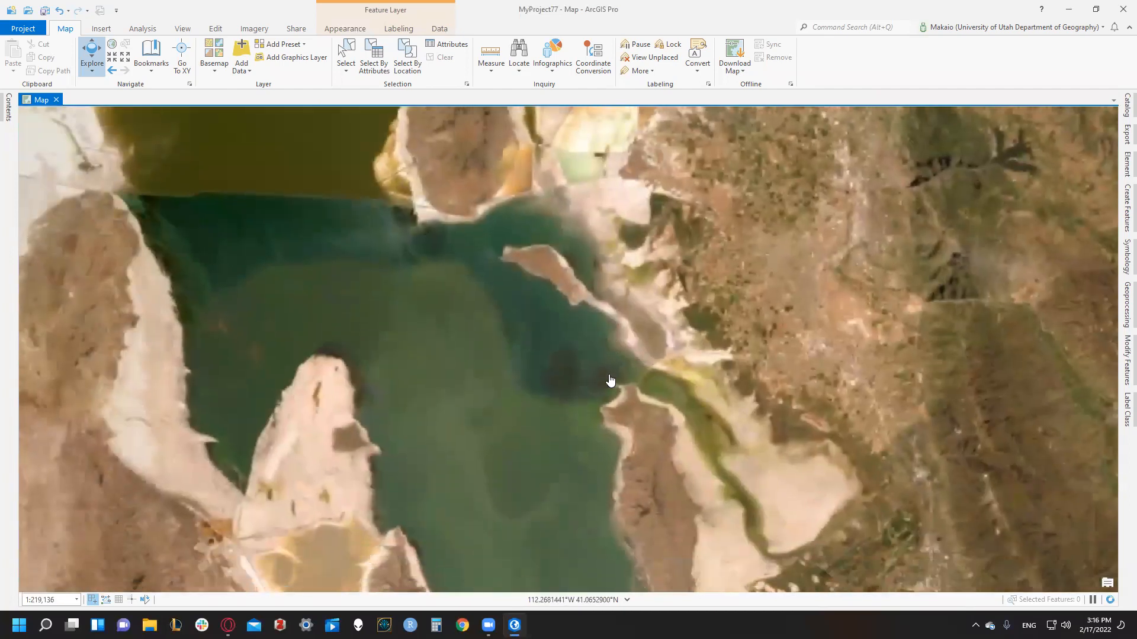
pyautogui.scroll(-2, 576, 388)
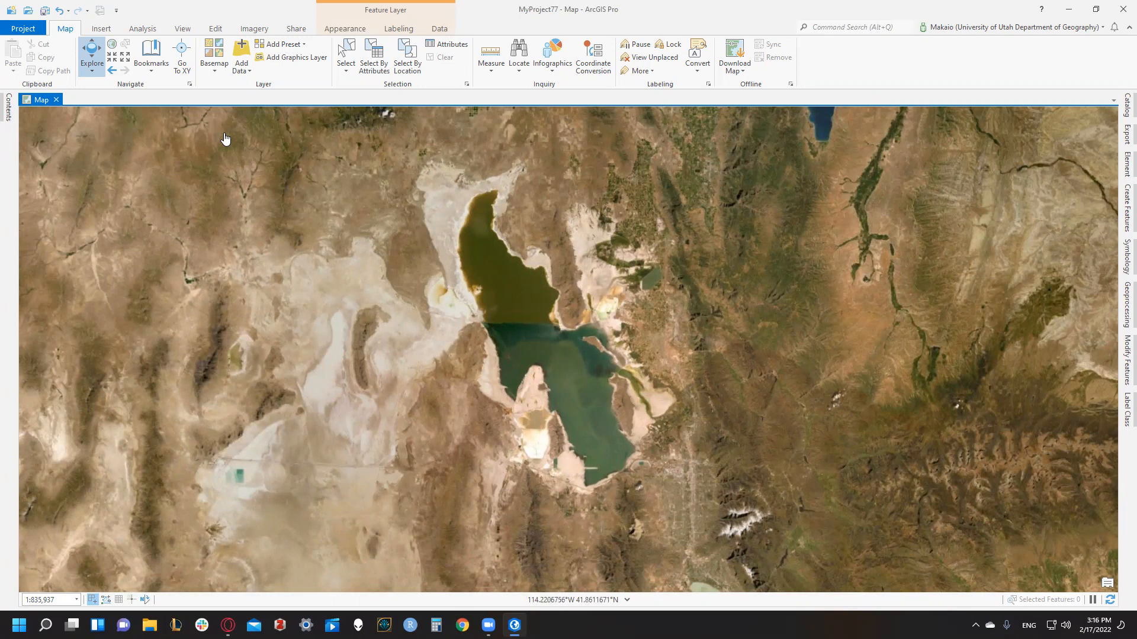
pyautogui.moveTo(589, 320); pyautogui.dragTo(476, 305)
pyautogui.scroll(-1, 476, 306)
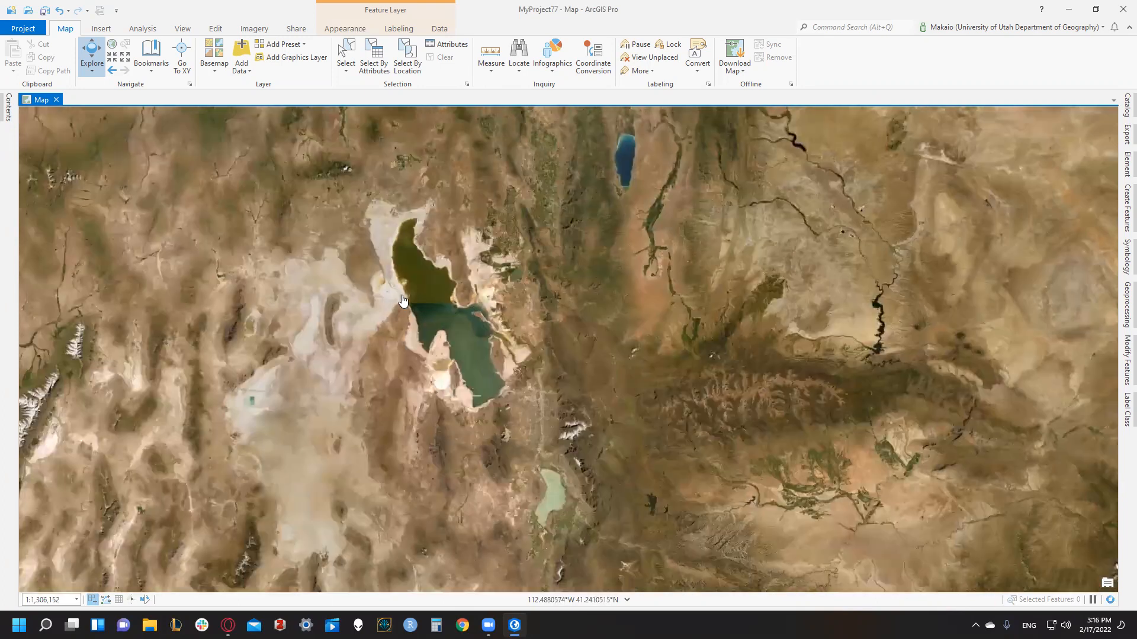
pyautogui.scroll(1, 392, 305)
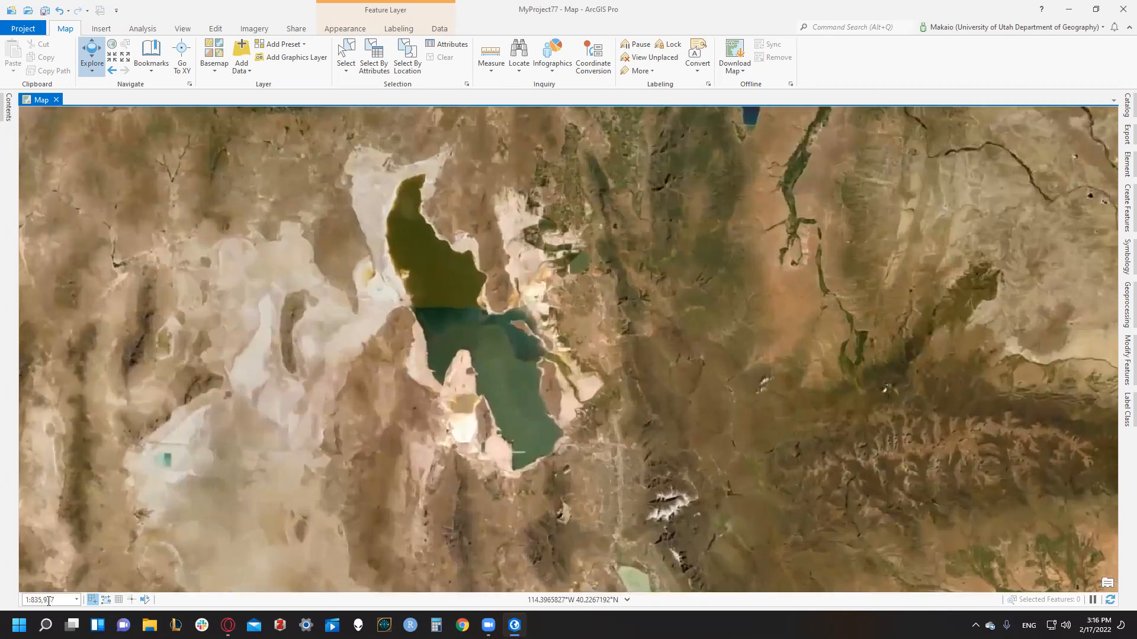
pyautogui.click(57, 600)
pyautogui.write('1:750,000')
pyautogui.press('Return')
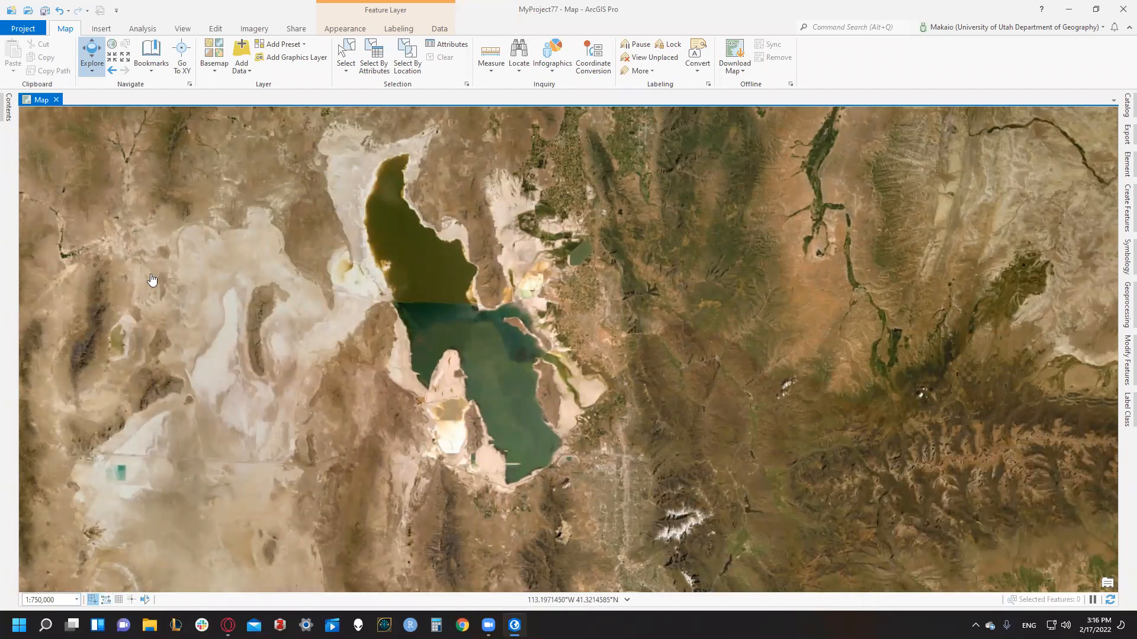
# Check the project geodatabase for the Great_Salt_Lake_Boundary feature class
pyautogui.click(1126, 105)
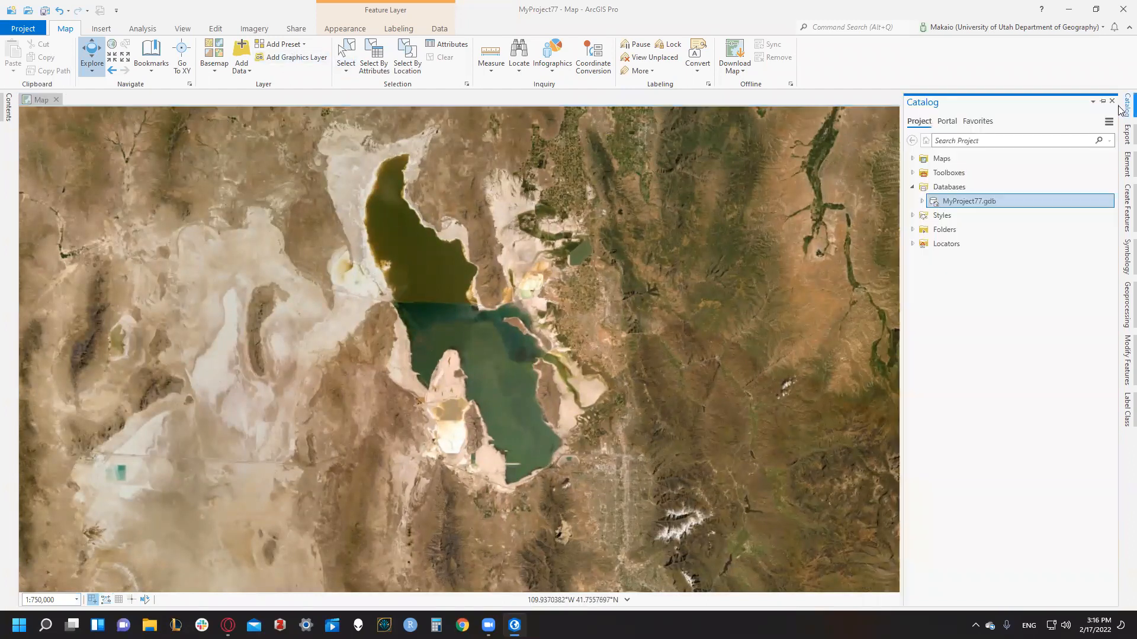
pyautogui.click(921, 201)
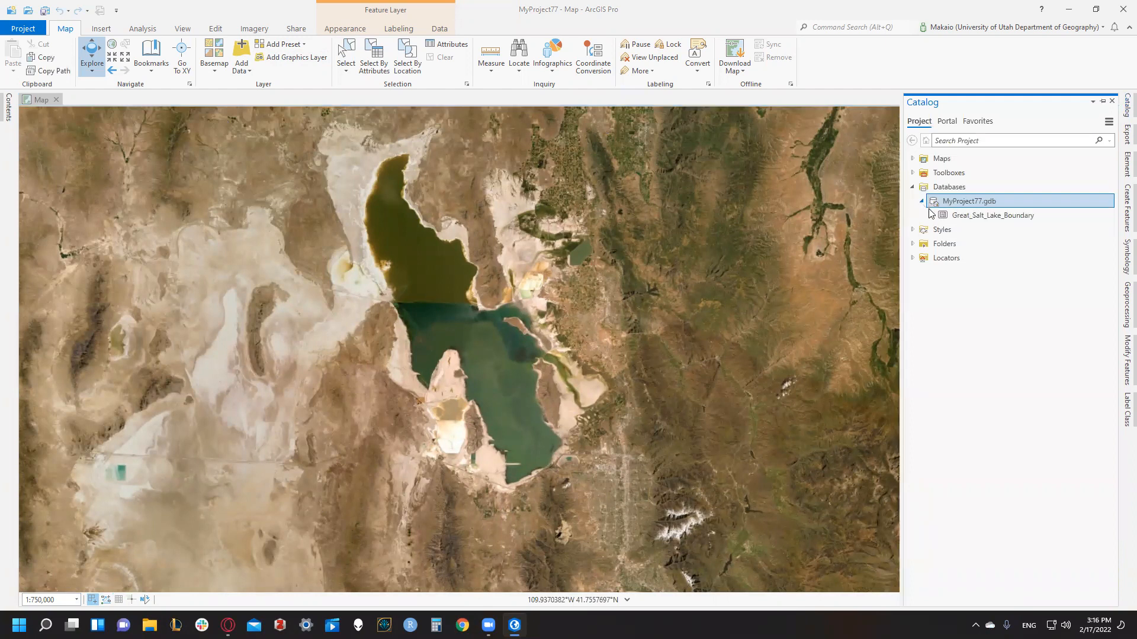
pyautogui.click(983, 215)
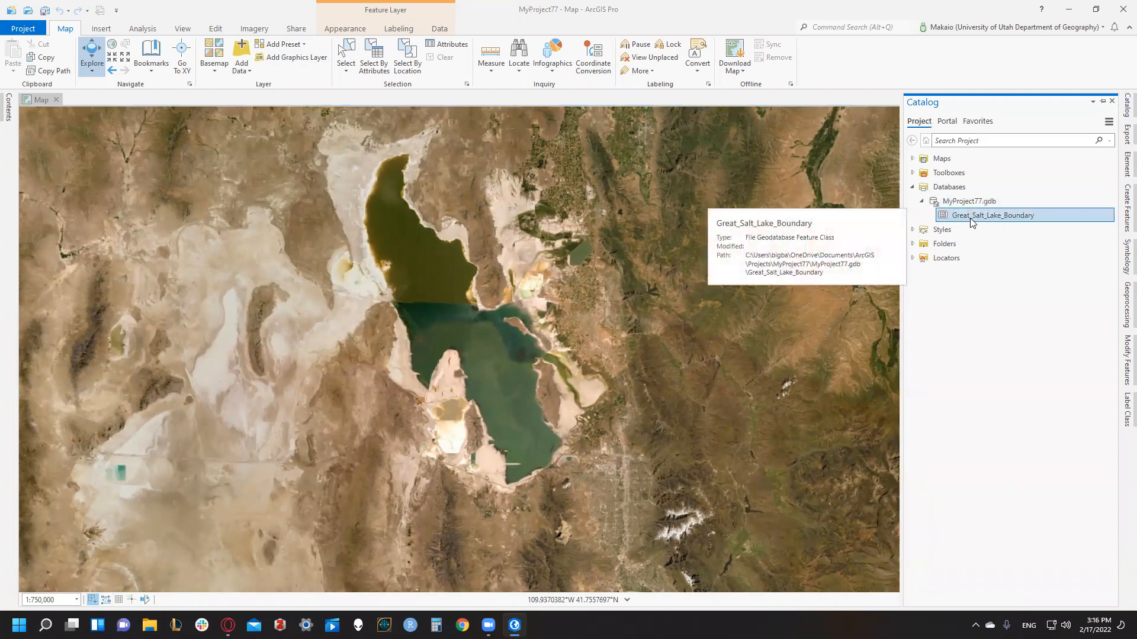
# Start a GSLB polygon at the lake's southern end and trace its western shore up to the northern tip
pyautogui.click(215, 29)
pyautogui.click(266, 57)
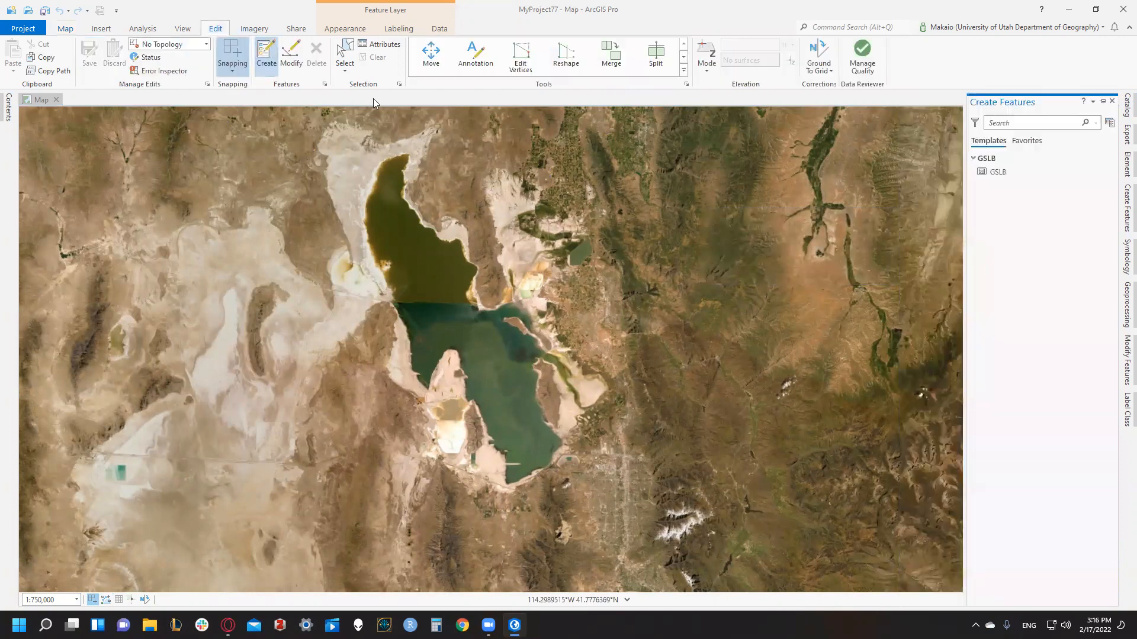
pyautogui.click(1007, 171)
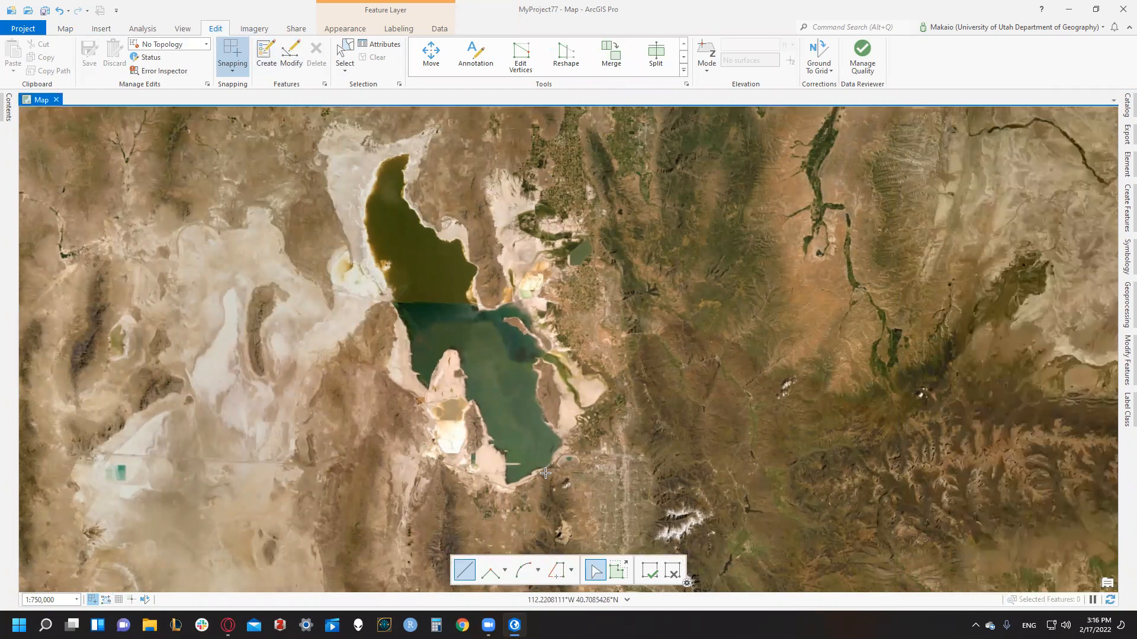
pyautogui.click(499, 474)
pyautogui.click(489, 449)
pyautogui.click(467, 450)
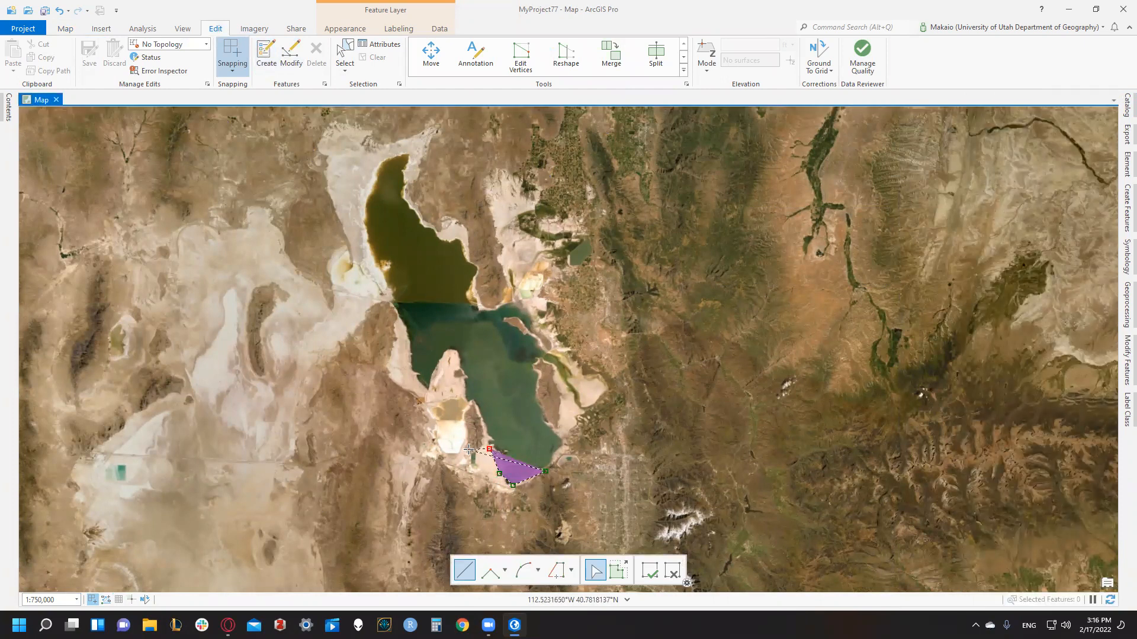
pyautogui.click(412, 379)
pyautogui.click(393, 321)
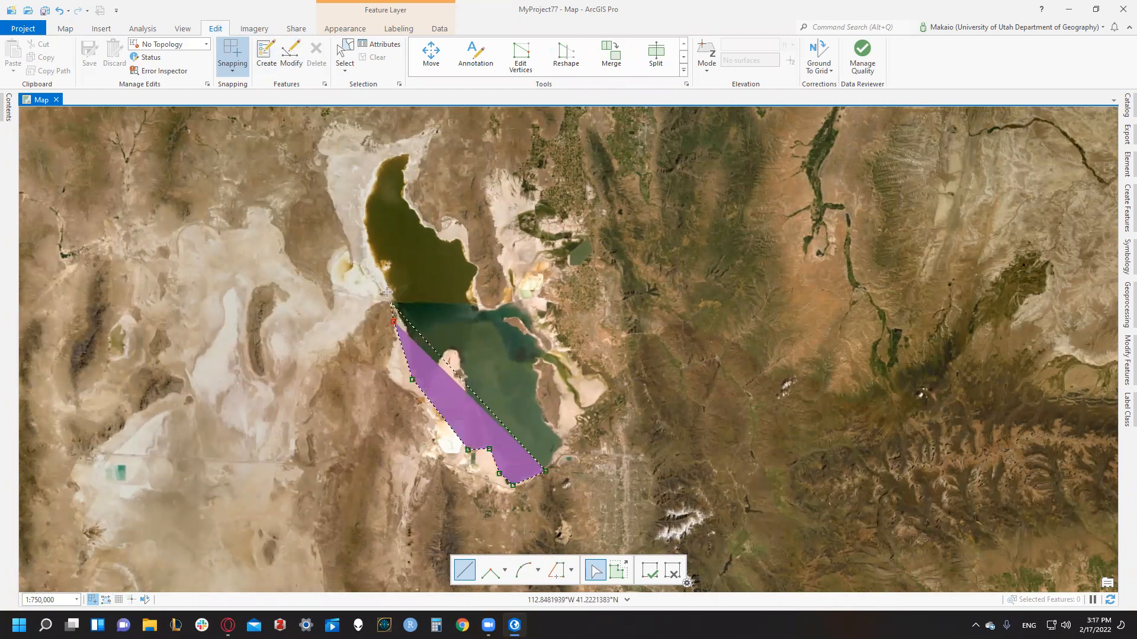
pyautogui.click(360, 241)
pyautogui.click(362, 168)
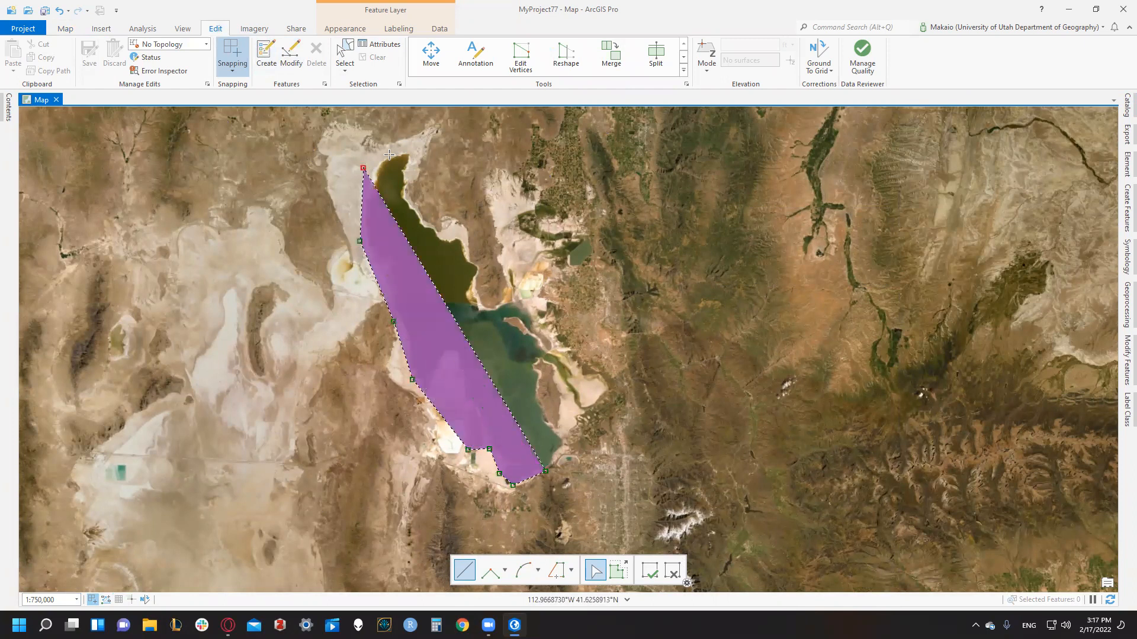
pyautogui.click(391, 150)
pyautogui.click(415, 148)
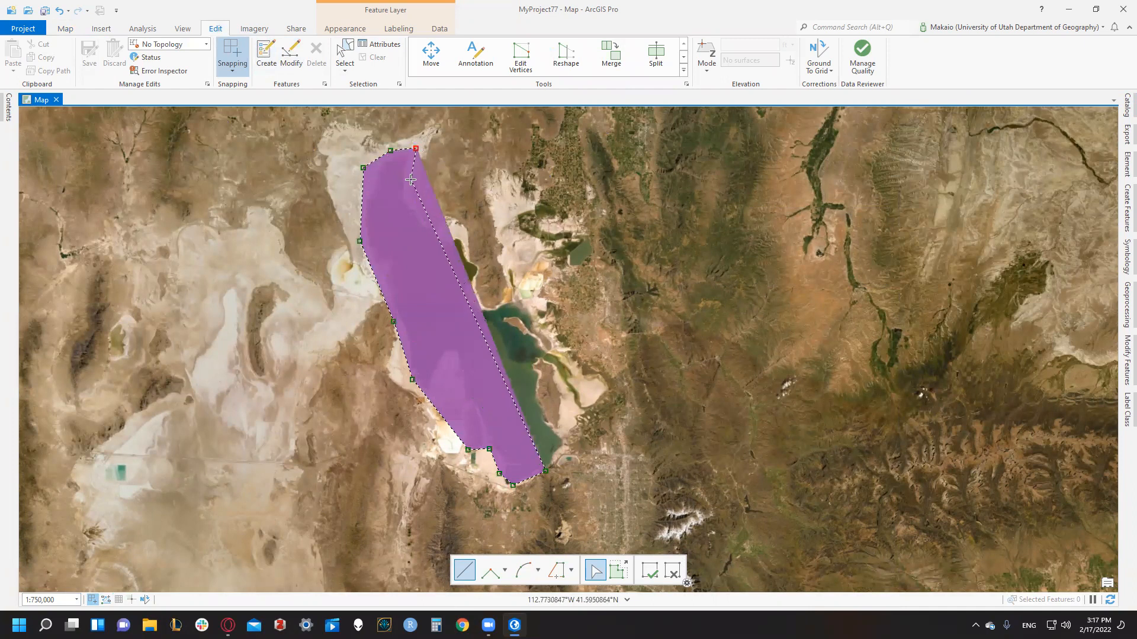
# Trace the lake's eastern shore from the northern tip back to the southern end and finish the GSLB polygon
pyautogui.click(407, 181)
pyautogui.click(416, 199)
pyautogui.click(426, 219)
pyautogui.click(441, 228)
pyautogui.click(459, 230)
pyautogui.click(474, 249)
pyautogui.click(481, 270)
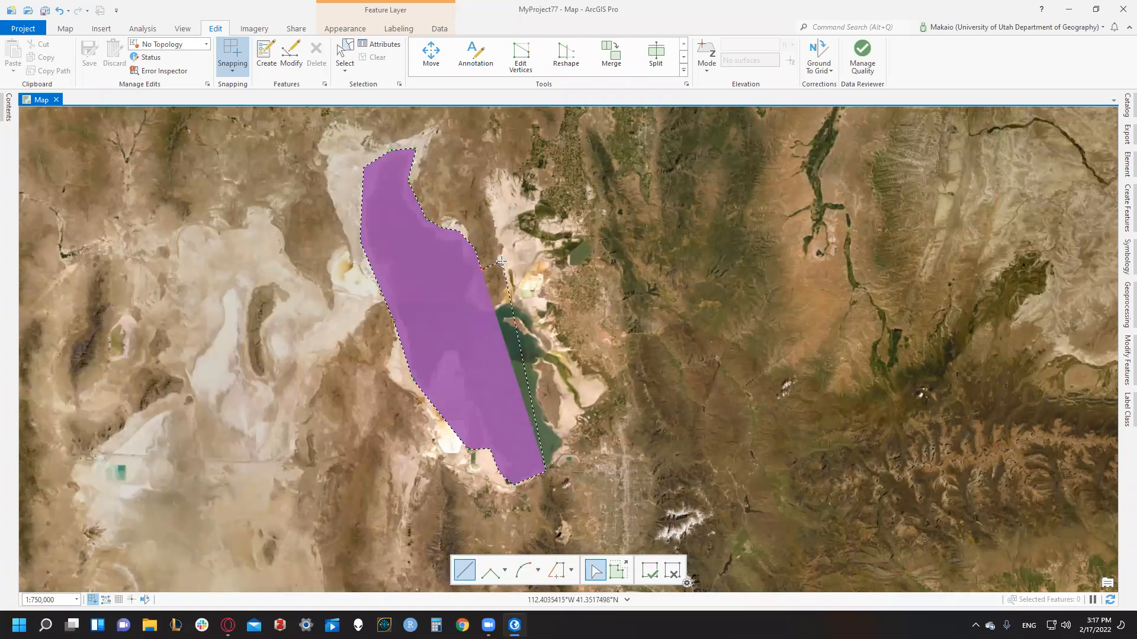
pyautogui.click(501, 262)
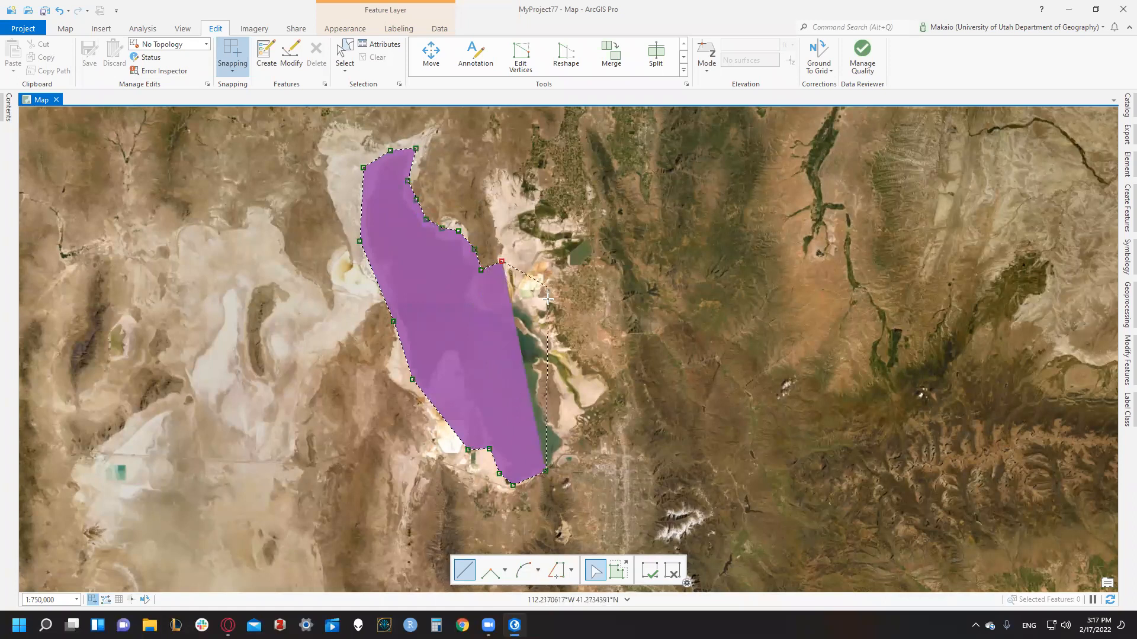
pyautogui.click(543, 331)
pyautogui.click(569, 371)
pyautogui.click(584, 401)
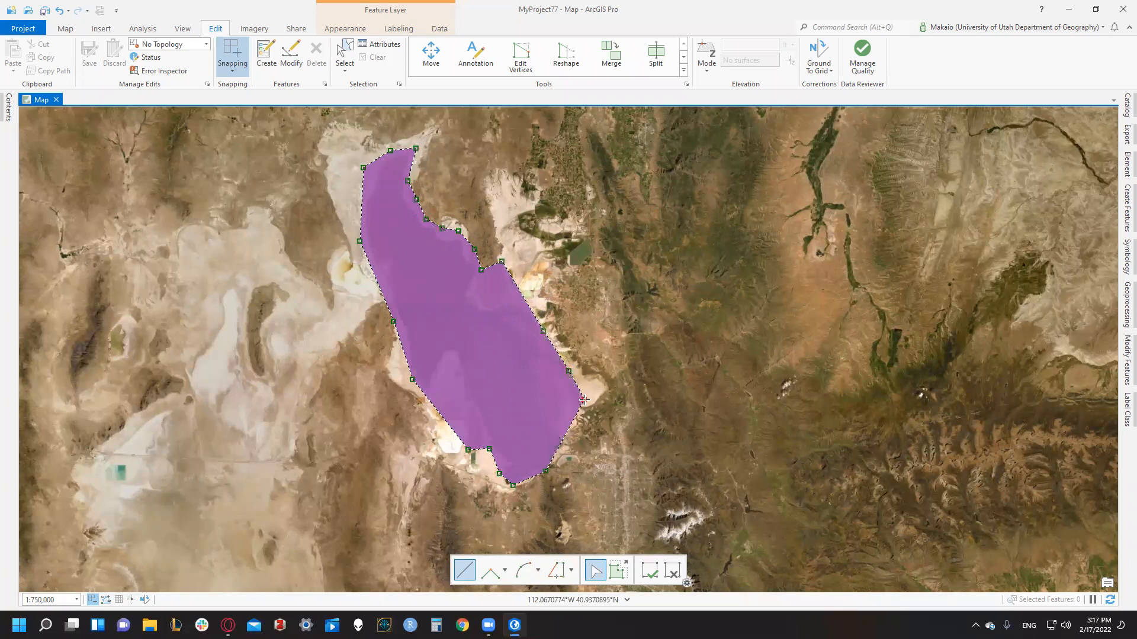
pyautogui.click(594, 422)
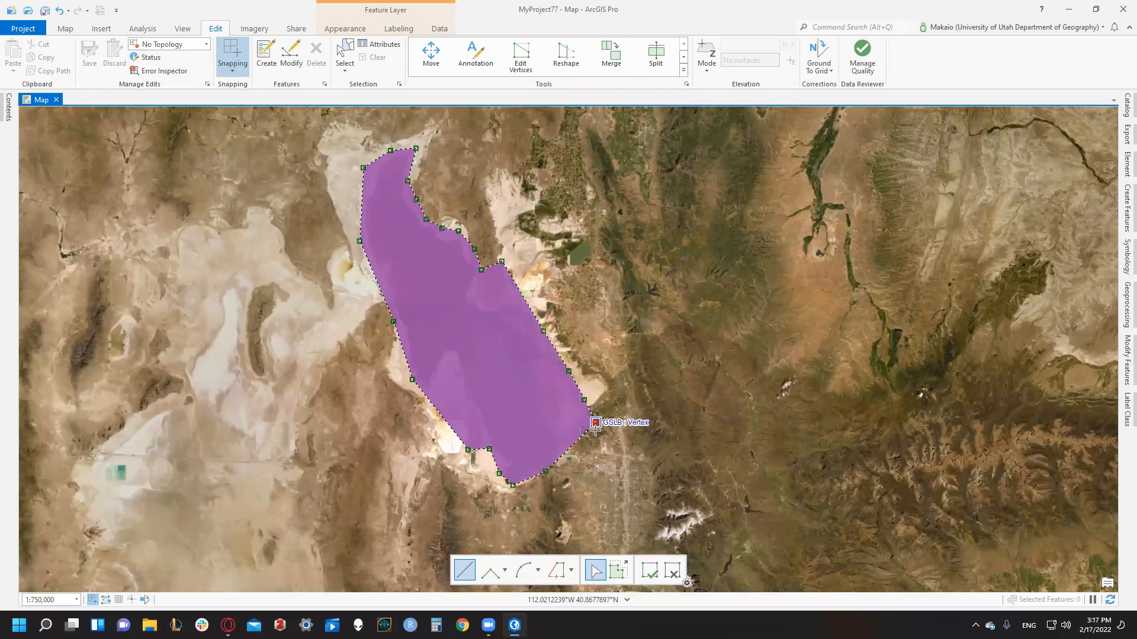
pyautogui.doubleClick(562, 457)
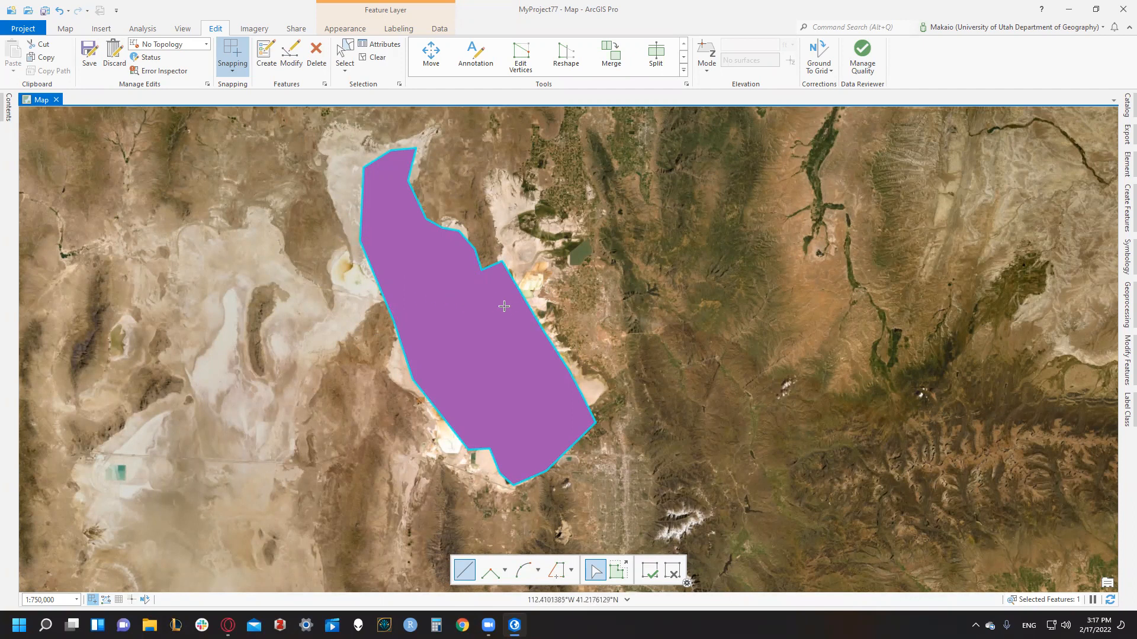
pyautogui.scroll(5, 491, 266)
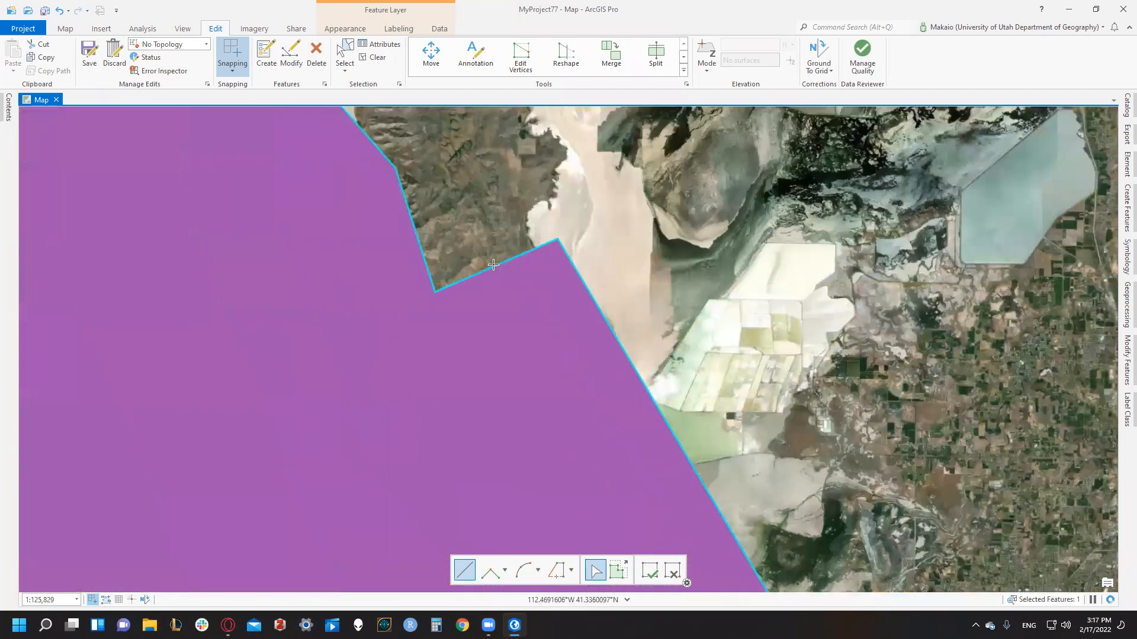
# Clear the selection of the finished lake polygon and save all edits
pyautogui.scroll(-6, 472, 277)
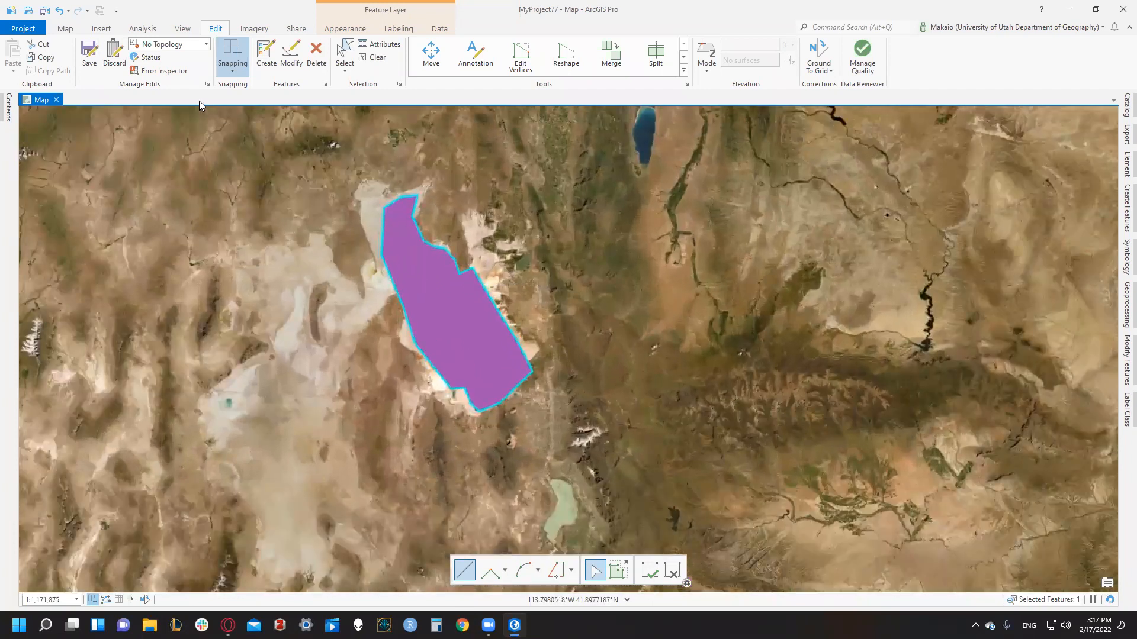
pyautogui.click(89, 56)
pyautogui.click(647, 274)
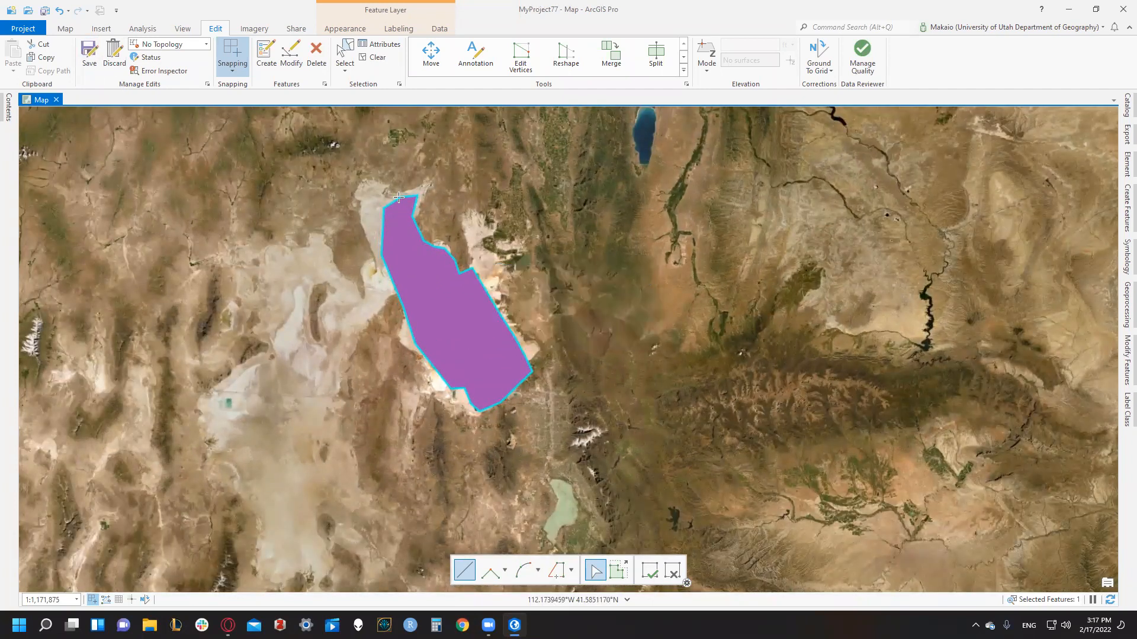
pyautogui.click(373, 56)
pyautogui.click(90, 60)
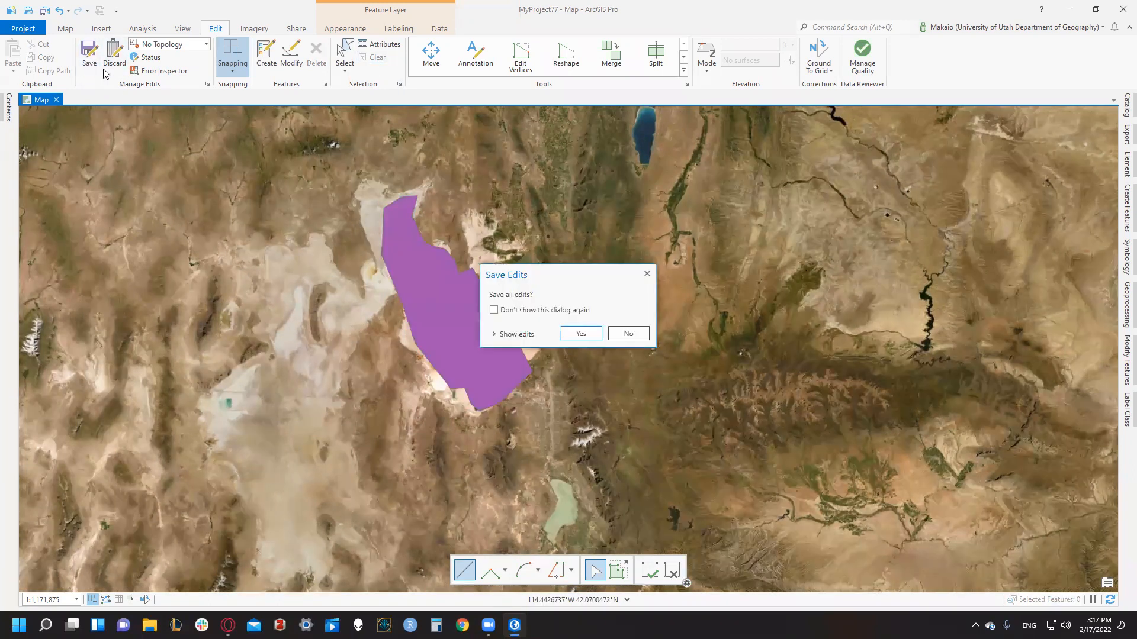
pyautogui.click(574, 335)
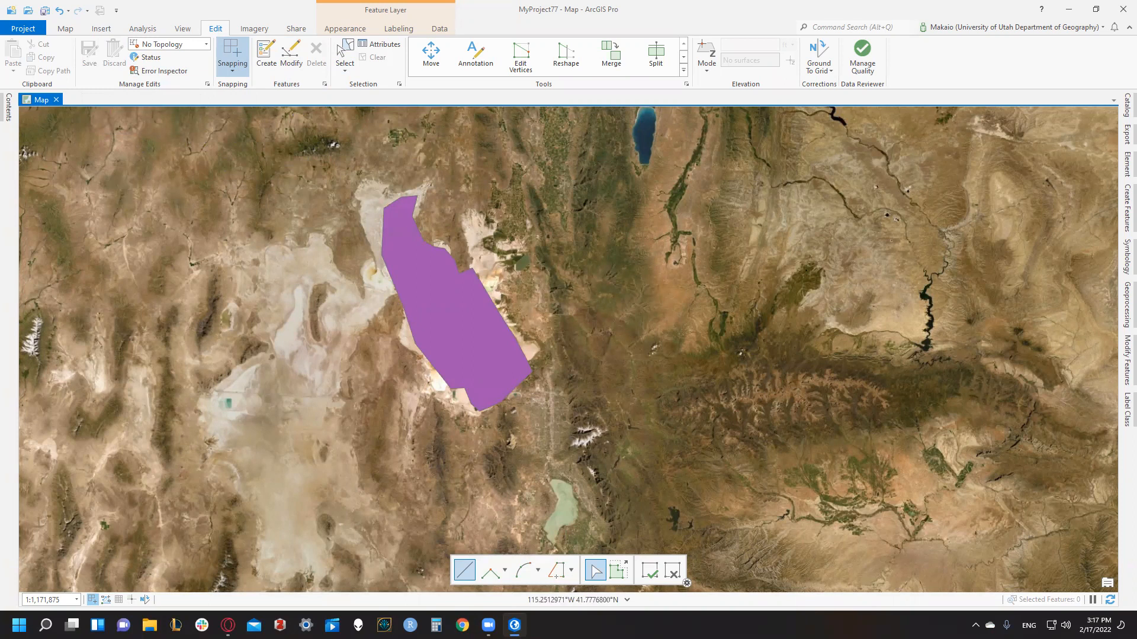
# Hide the GSLB layer so the lake imagery beneath it can be seen
pyautogui.click(9, 107)
pyautogui.rightClick(58, 204)
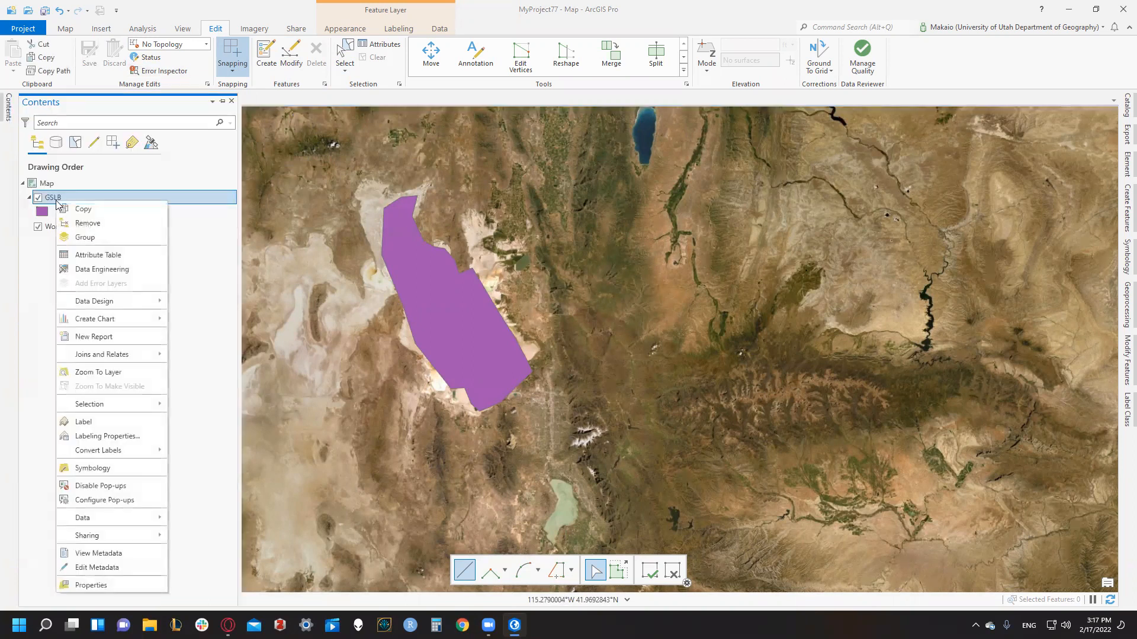
pyautogui.click(51, 200)
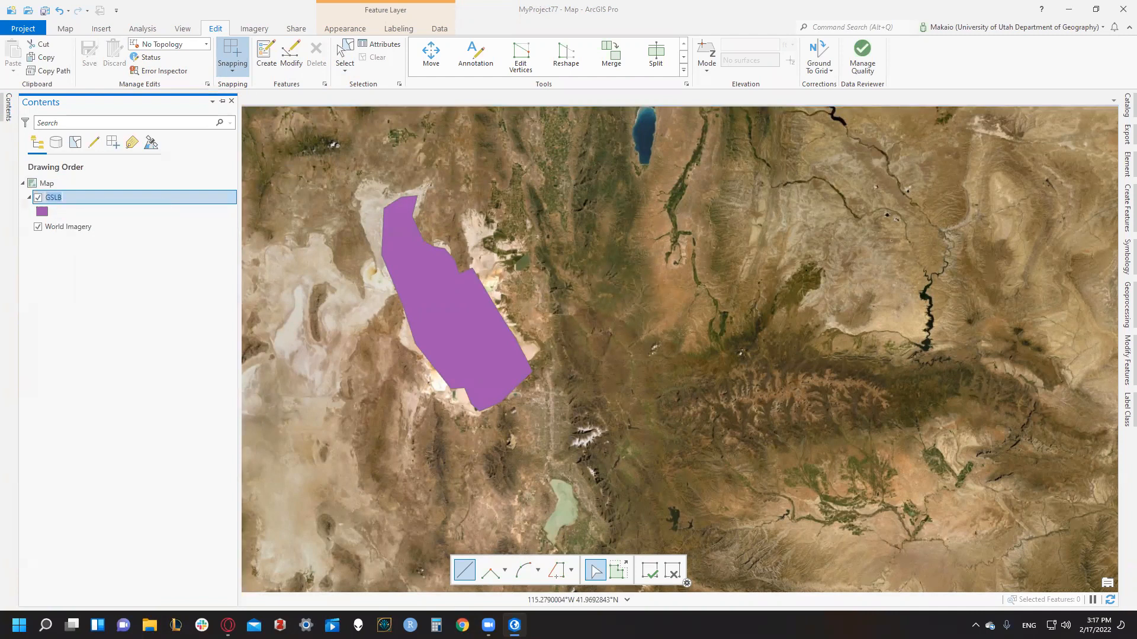
pyautogui.click(38, 198)
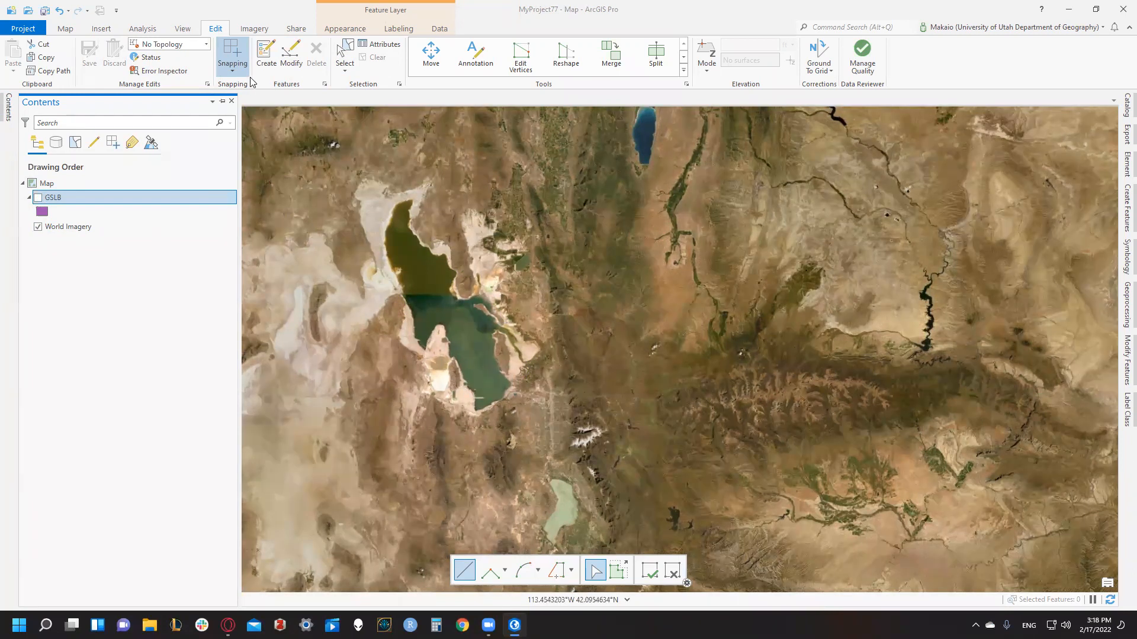
# Change the map's basemap to Dark Gray Canvas
pyautogui.click(66, 29)
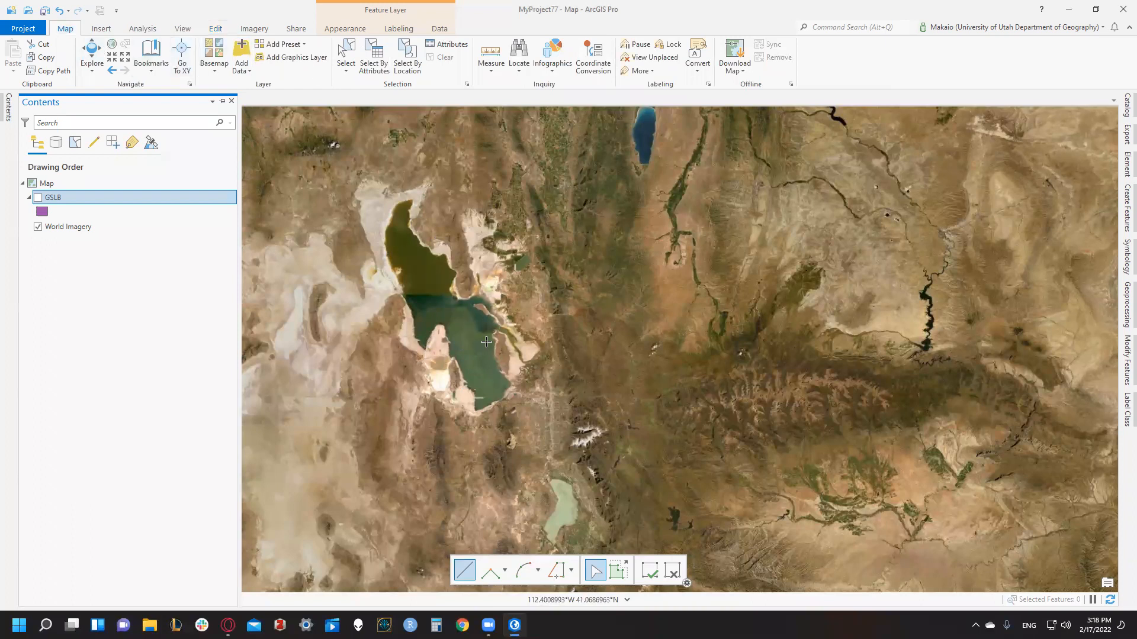
pyautogui.click(214, 55)
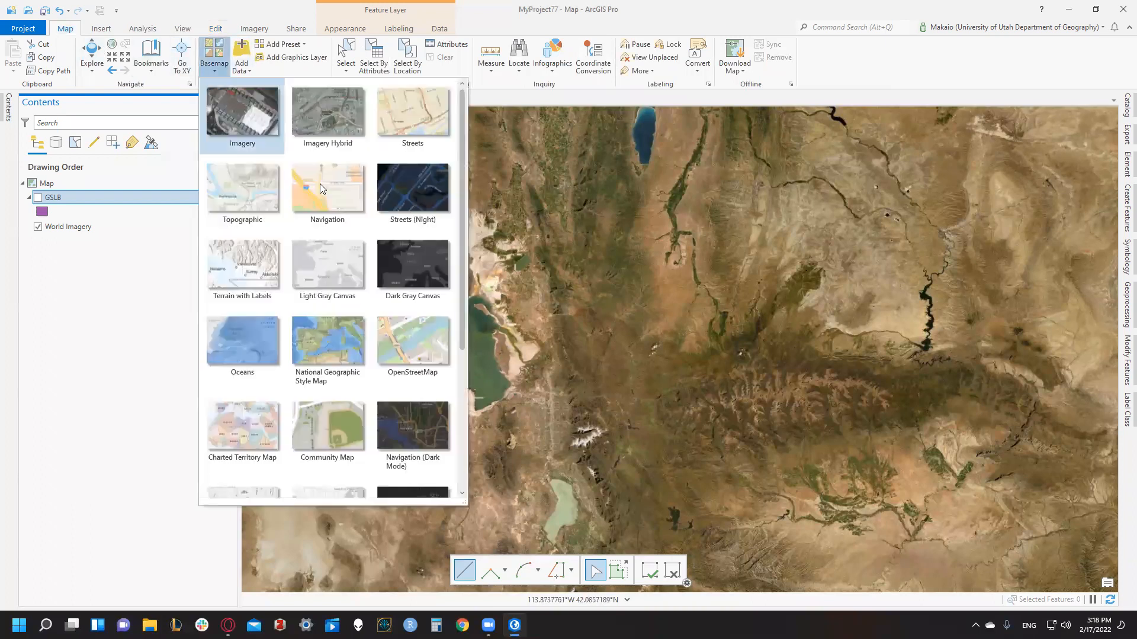
pyautogui.click(419, 255)
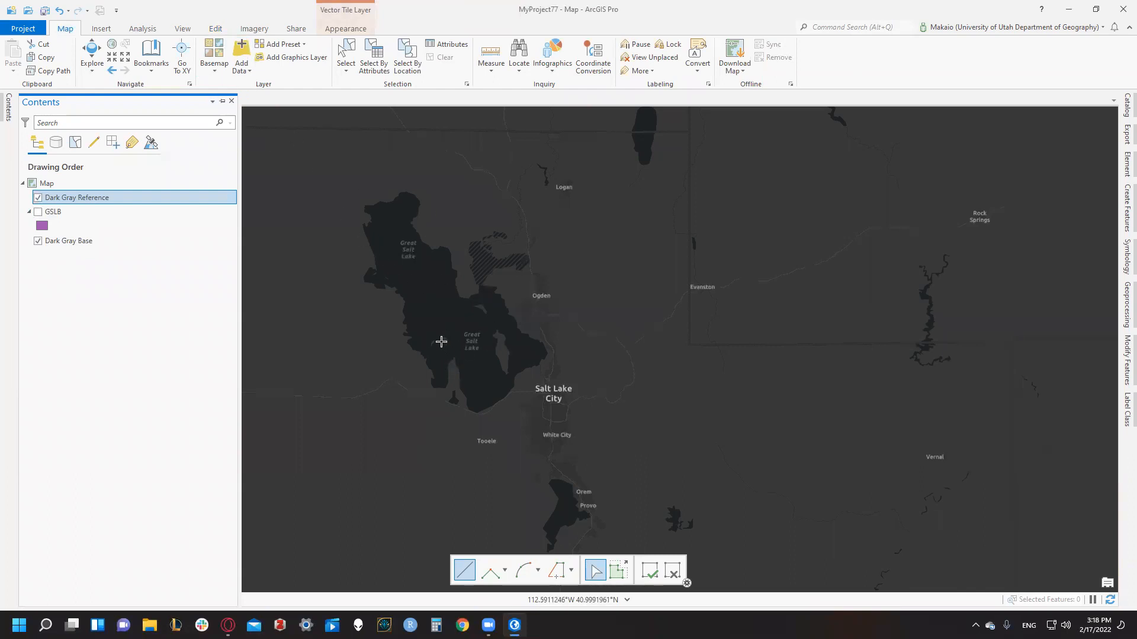
# Create a polygon feature class in MyProject77.gdb with name and alias Islands, using the NAD 1983 UTM Zone 12N coordinate system
pyautogui.click(1124, 104)
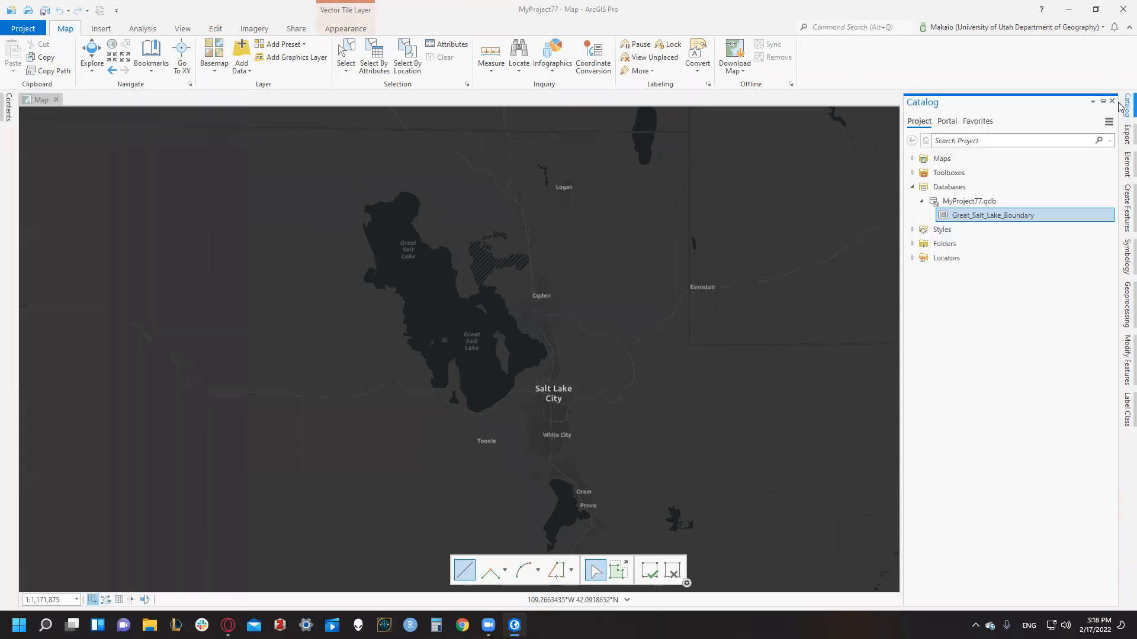
pyautogui.rightClick(985, 202)
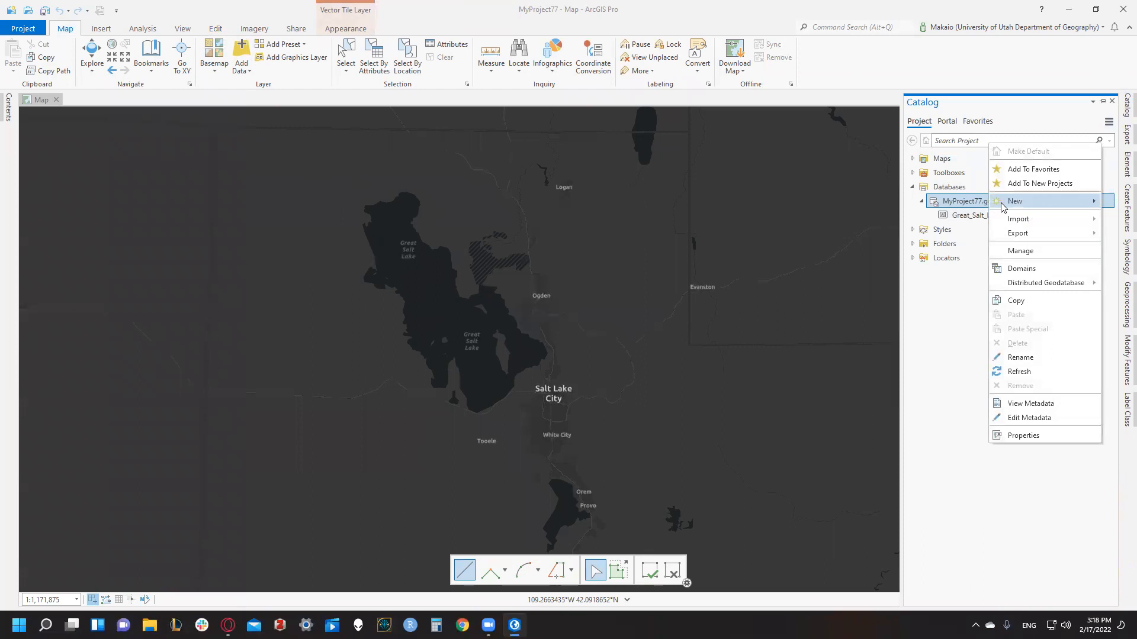
pyautogui.moveTo(990, 202)
pyautogui.click(941, 217)
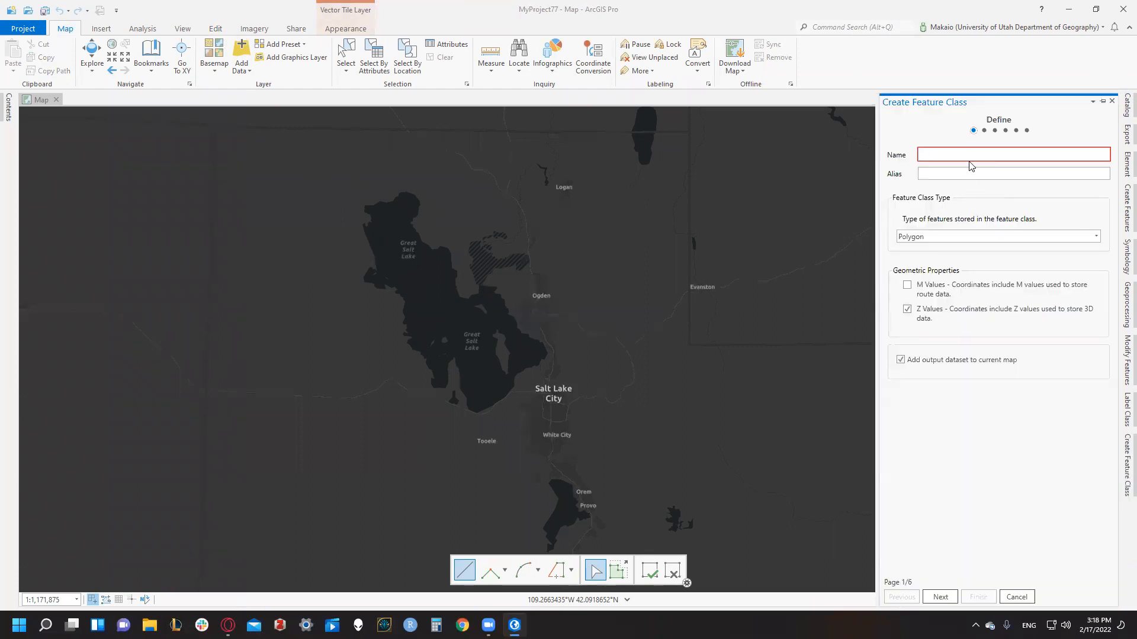
pyautogui.write('Islands')
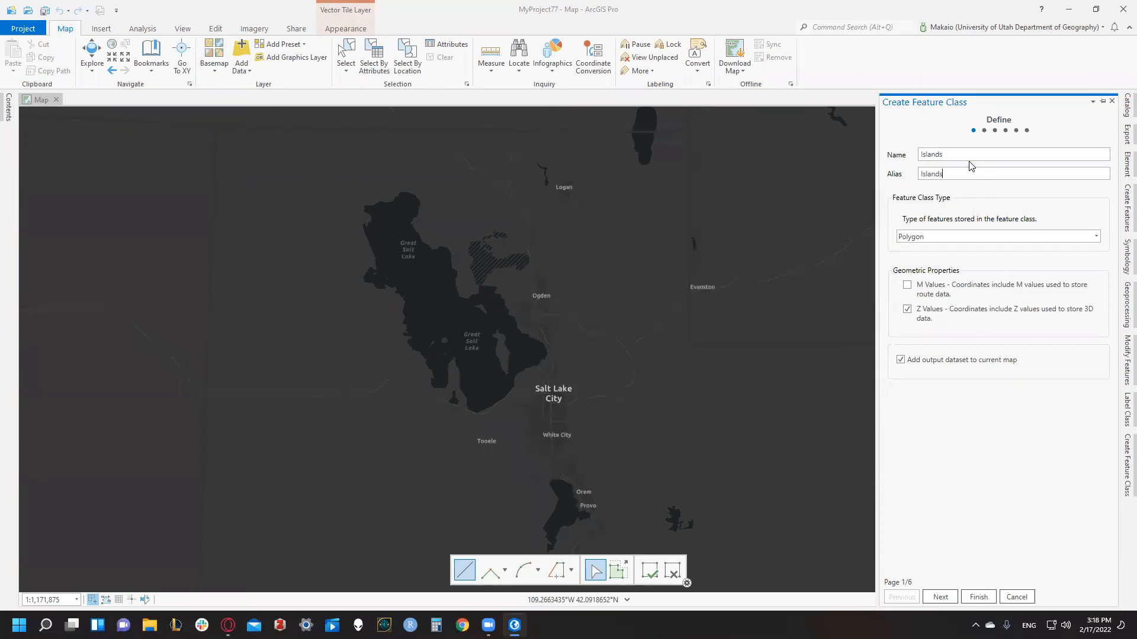
pyautogui.click(999, 237)
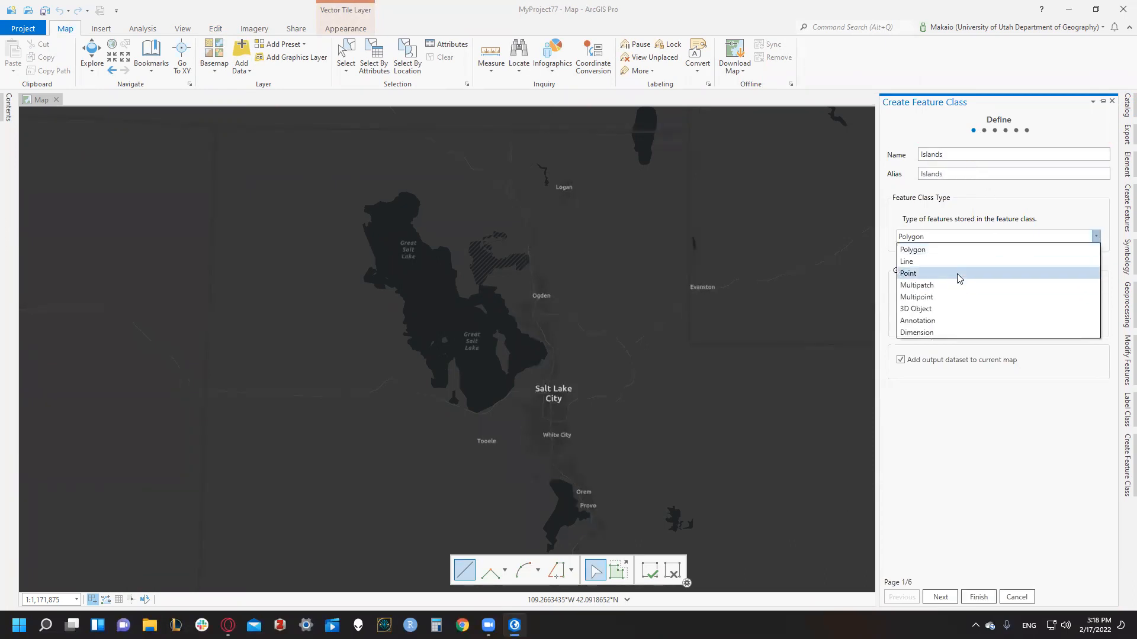
pyautogui.click(936, 250)
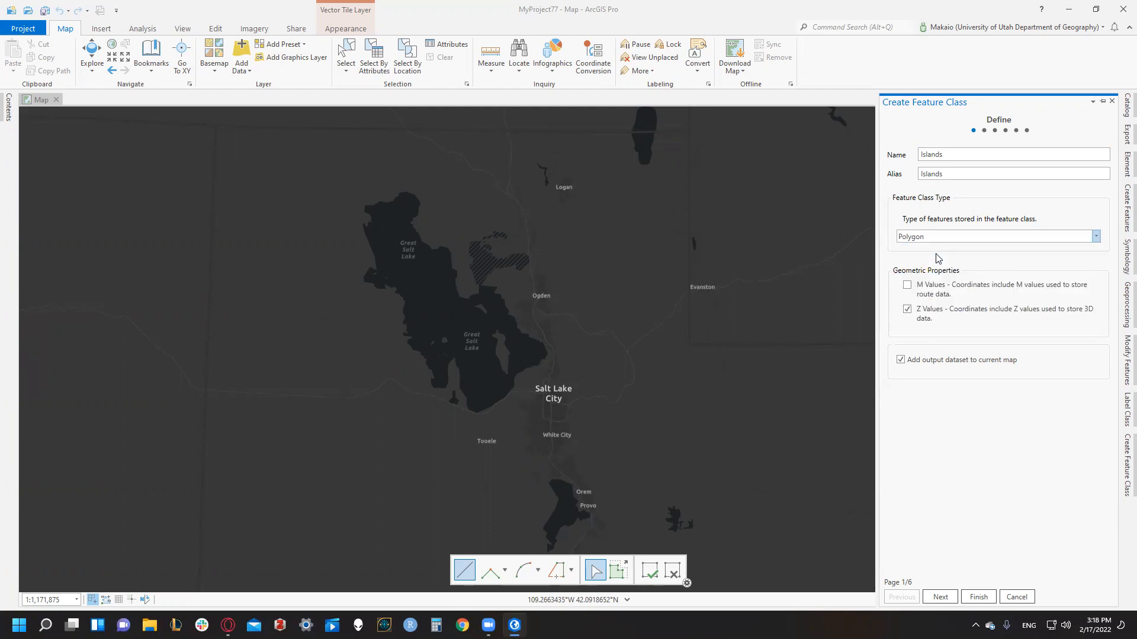
pyautogui.click(940, 597)
pyautogui.click(941, 597)
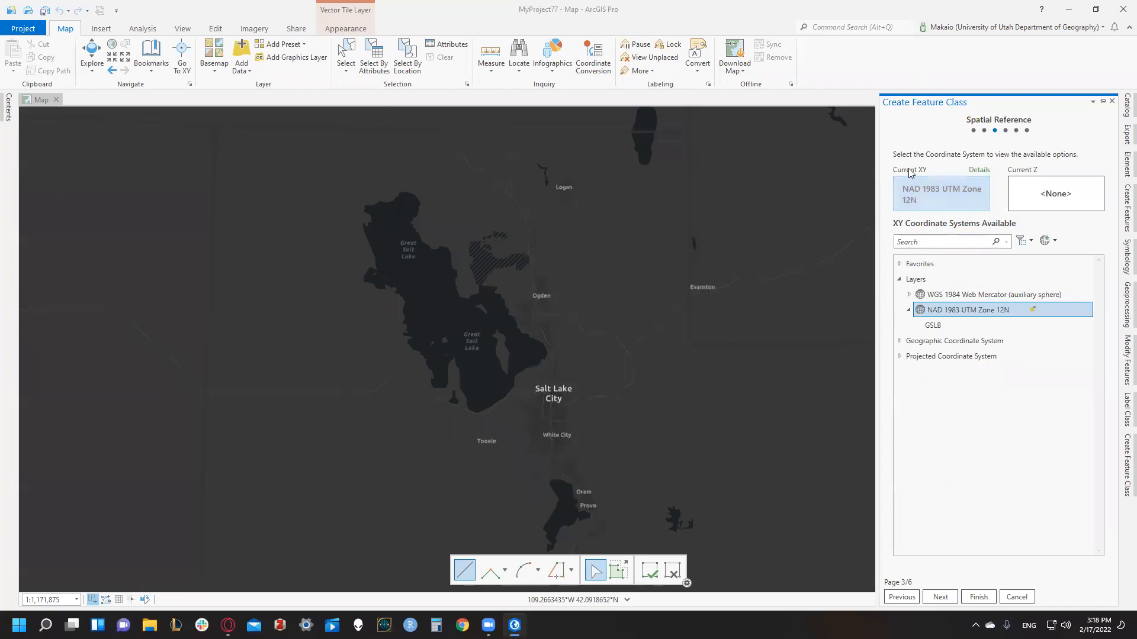
pyautogui.click(991, 603)
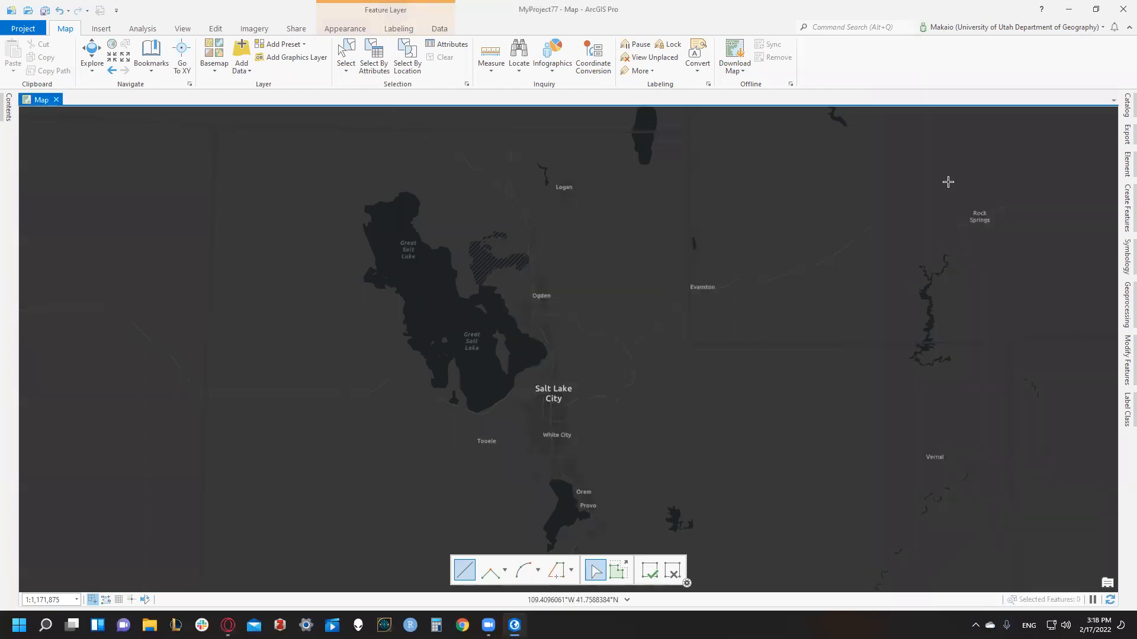
# Check the project geodatabase for the Islands feature class and start creating polygon features in it
pyautogui.click(1122, 107)
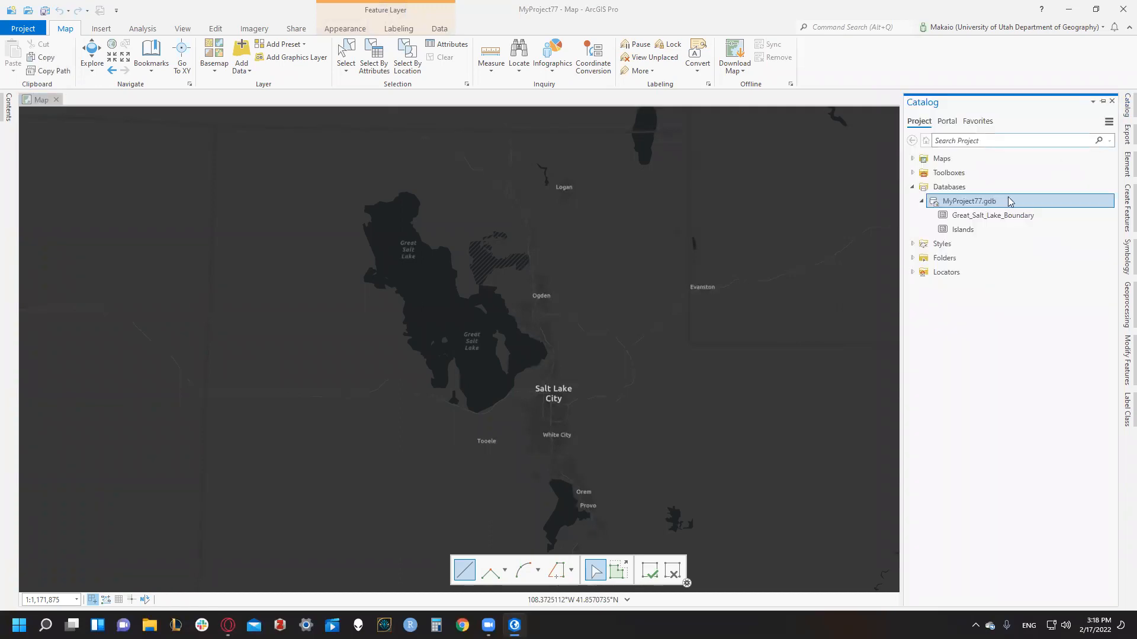
pyautogui.click(971, 229)
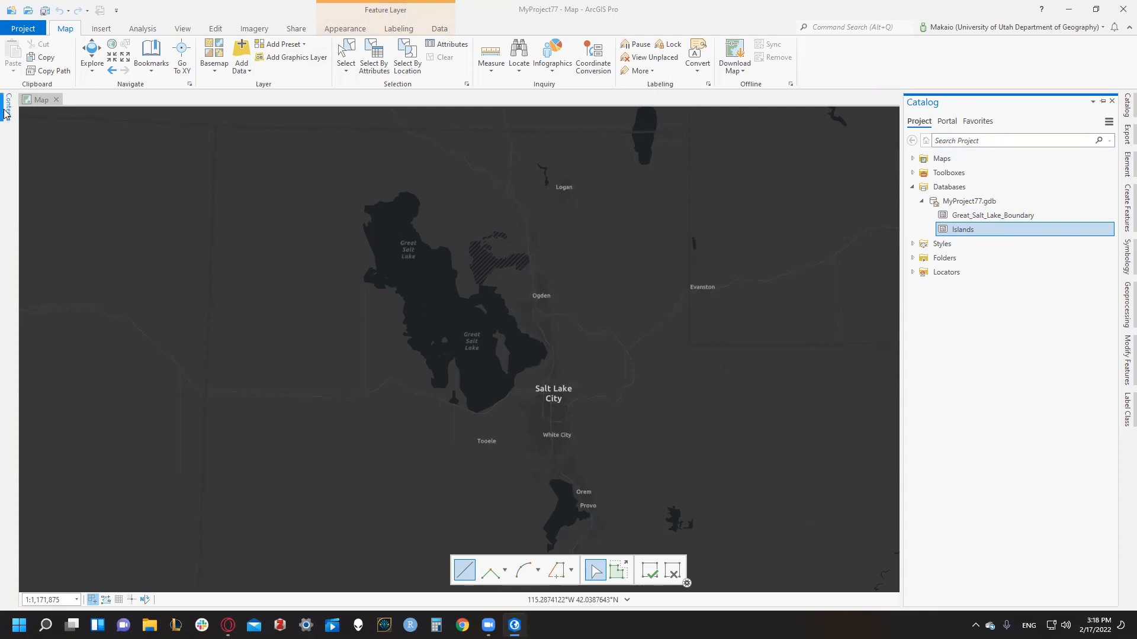
pyautogui.click(213, 28)
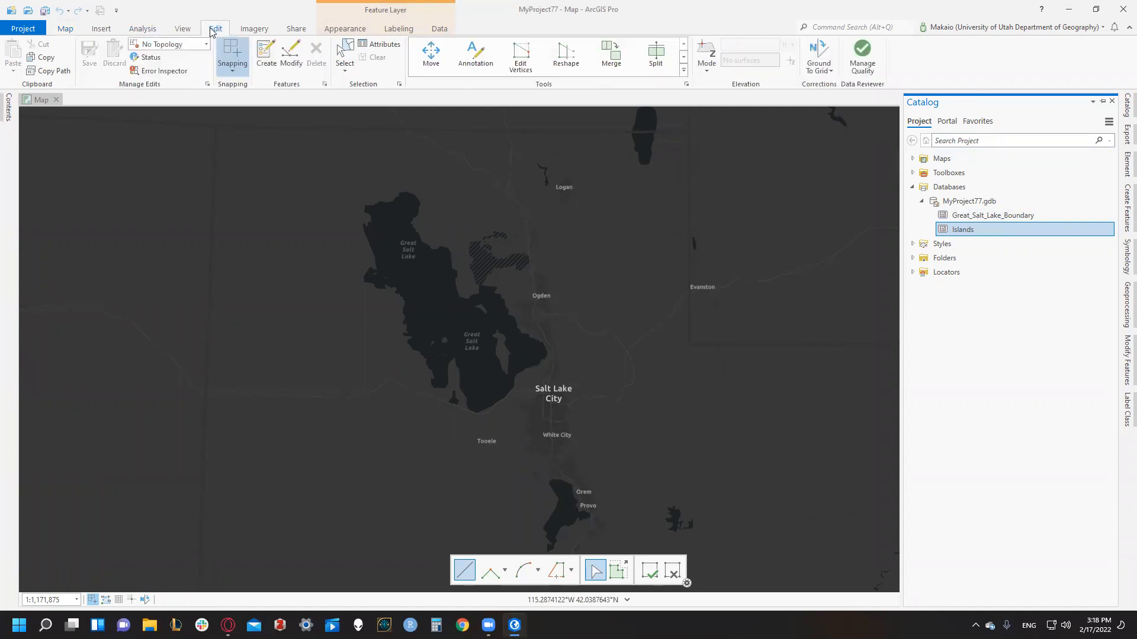
pyautogui.click(265, 55)
pyautogui.click(1001, 218)
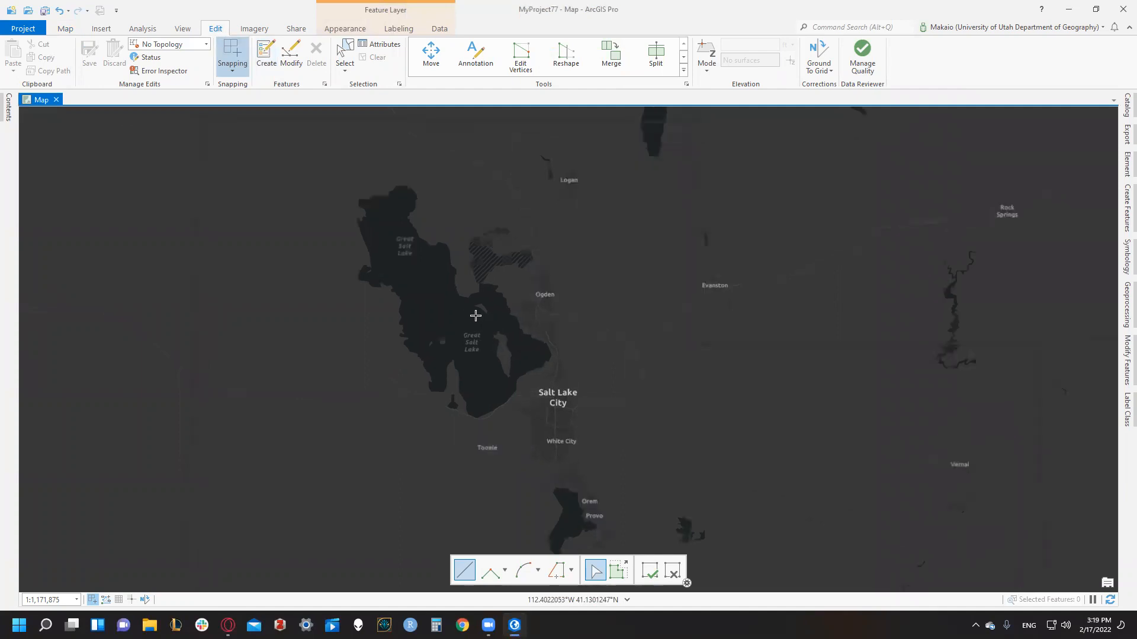
# Digitize an Islands polygon around the small curved island north of Antelope Island and finish it
pyautogui.scroll(3, 472, 314)
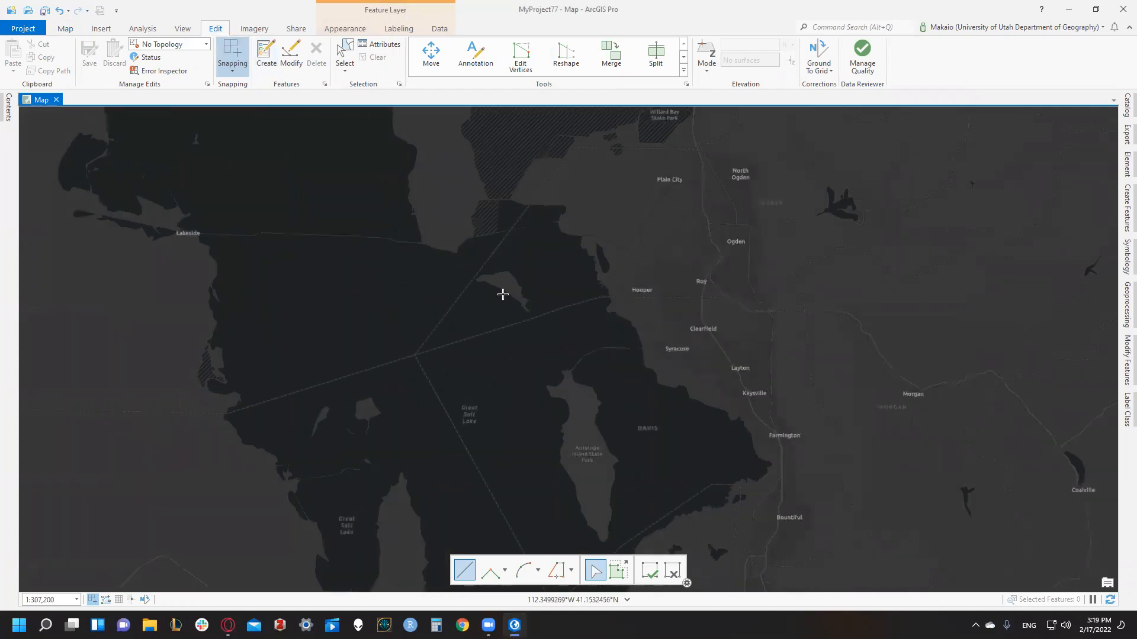
pyautogui.click(501, 292)
pyautogui.click(481, 284)
pyautogui.click(469, 279)
pyautogui.click(487, 271)
pyautogui.click(501, 269)
pyautogui.click(510, 270)
pyautogui.click(519, 276)
pyautogui.click(524, 288)
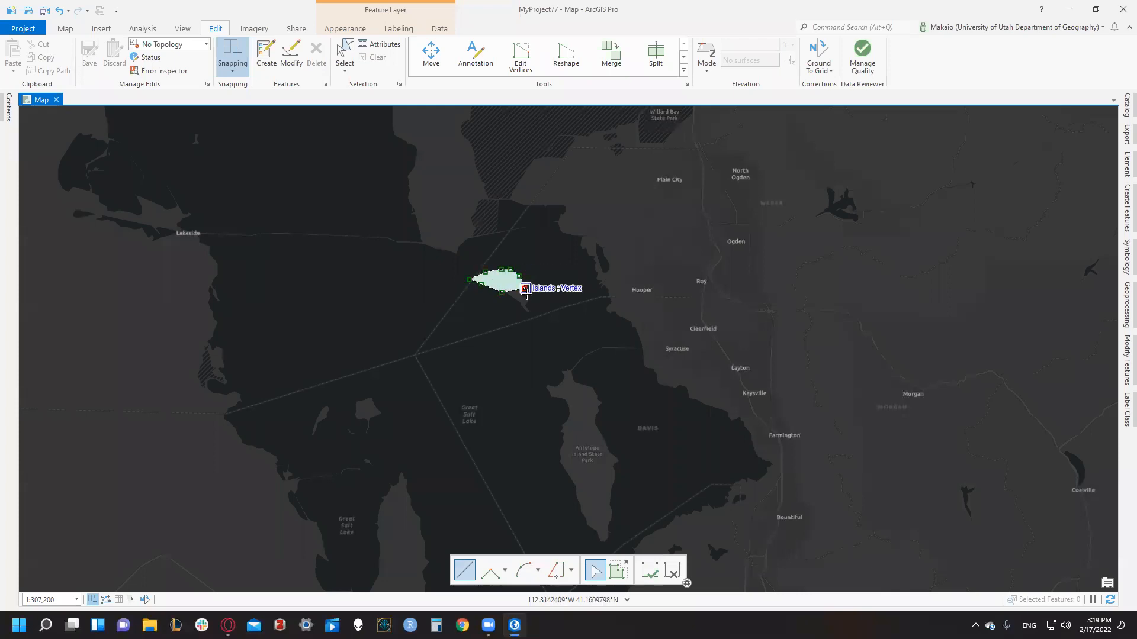
pyautogui.click(528, 299)
pyautogui.click(530, 308)
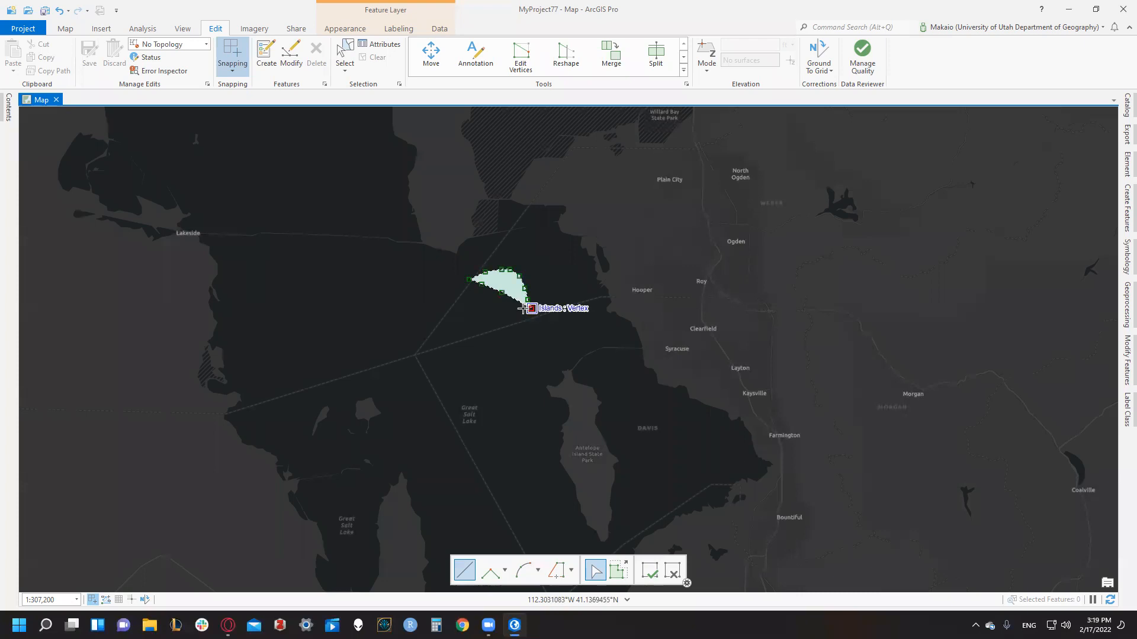
pyautogui.doubleClick(516, 309)
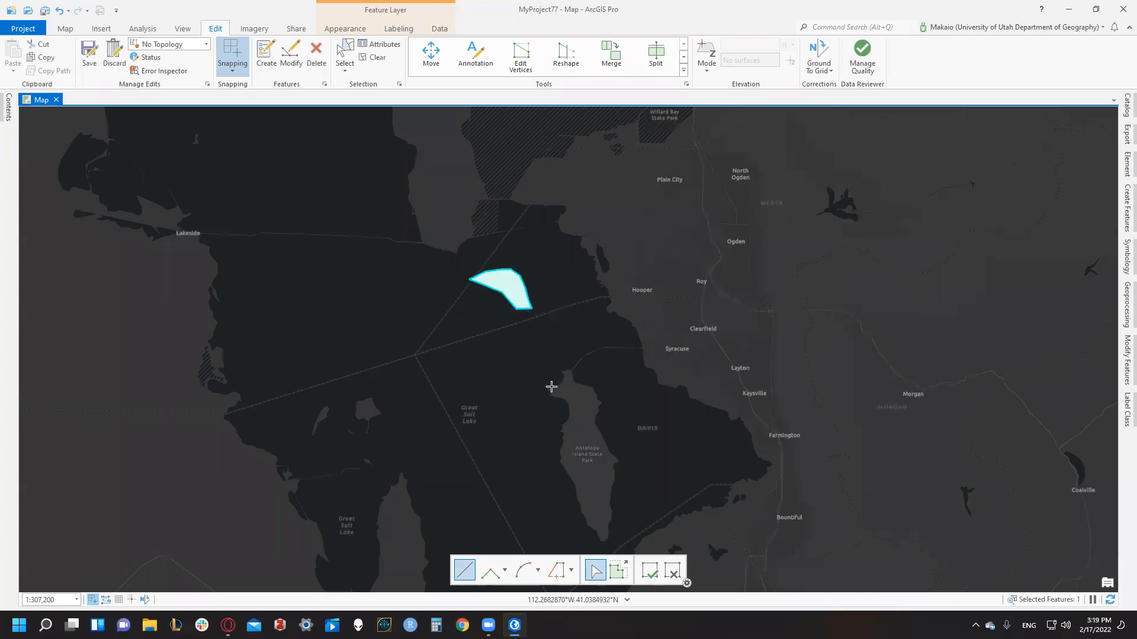
# Digitize Antelope Island as an Islands polygon, tracing its eastern shore southward and back up its western side
pyautogui.click(593, 385)
pyautogui.click(603, 398)
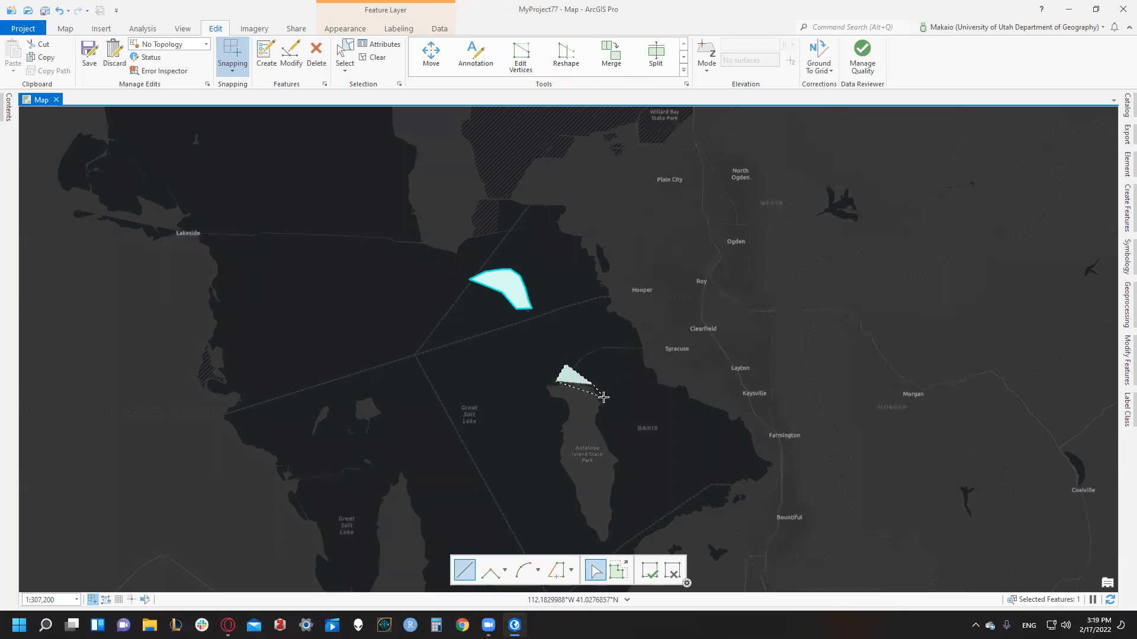
pyautogui.click(622, 463)
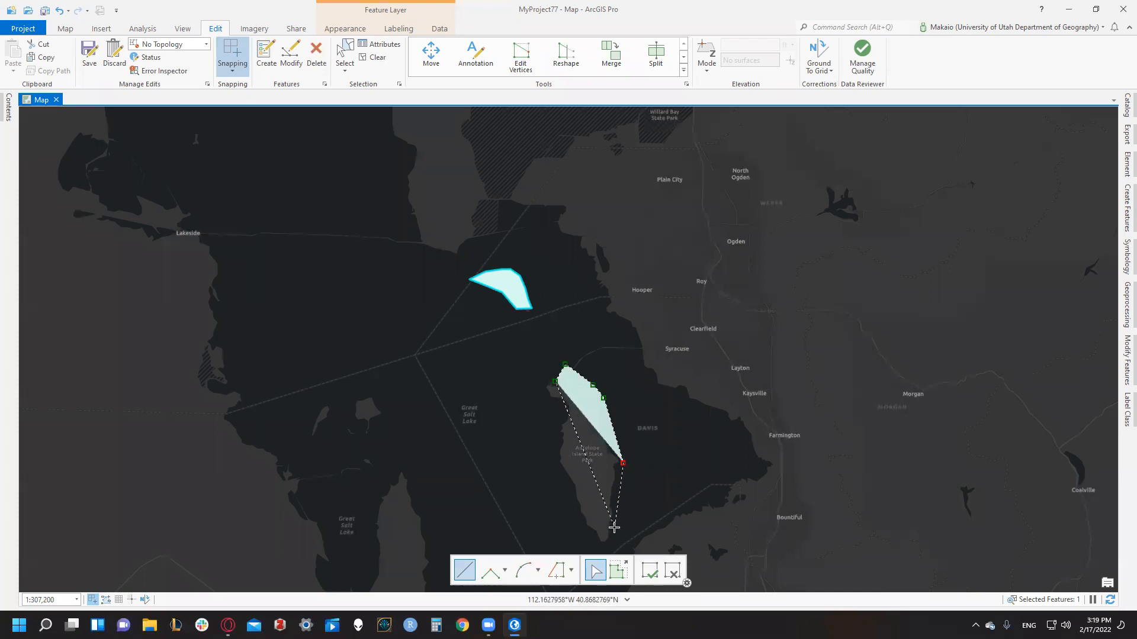
pyautogui.click(614, 528)
pyautogui.click(608, 548)
pyautogui.click(593, 543)
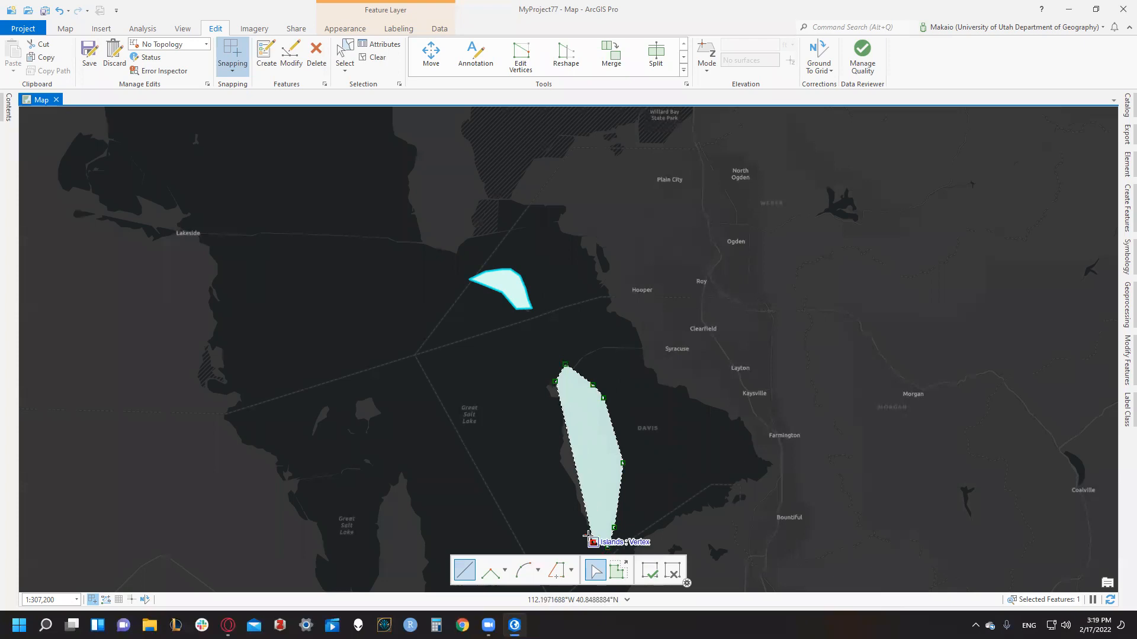
pyautogui.doubleClick(575, 509)
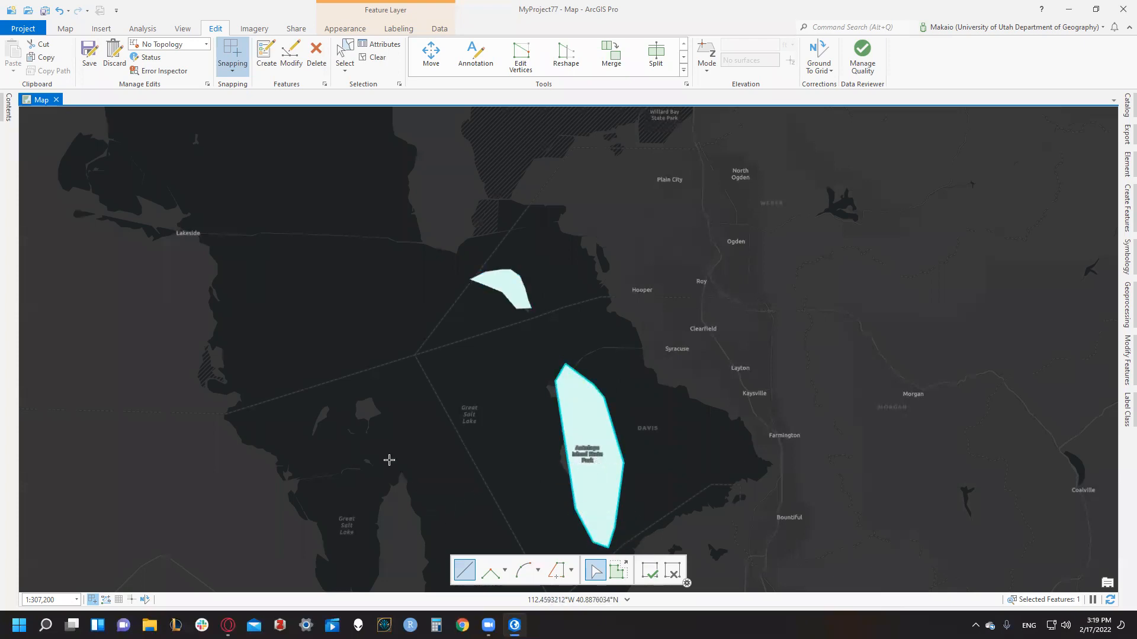
# Digitize an Islands polygon around the small compact island west of Antelope Island and finish it
pyautogui.click(352, 398)
pyautogui.click(363, 397)
pyautogui.click(372, 393)
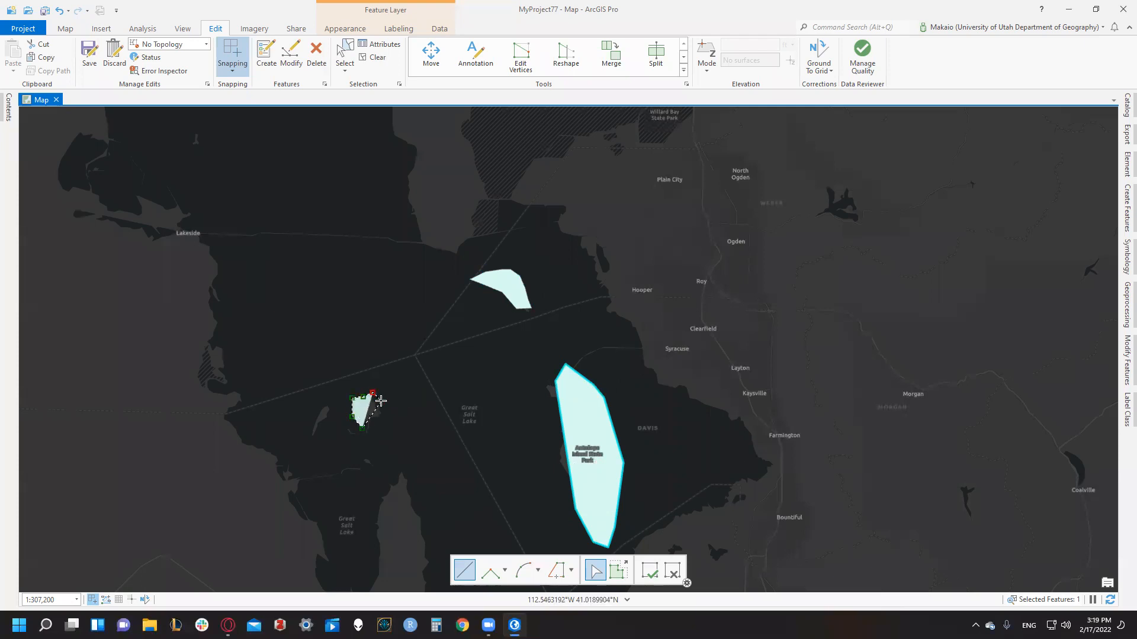
pyautogui.click(381, 401)
pyautogui.click(381, 415)
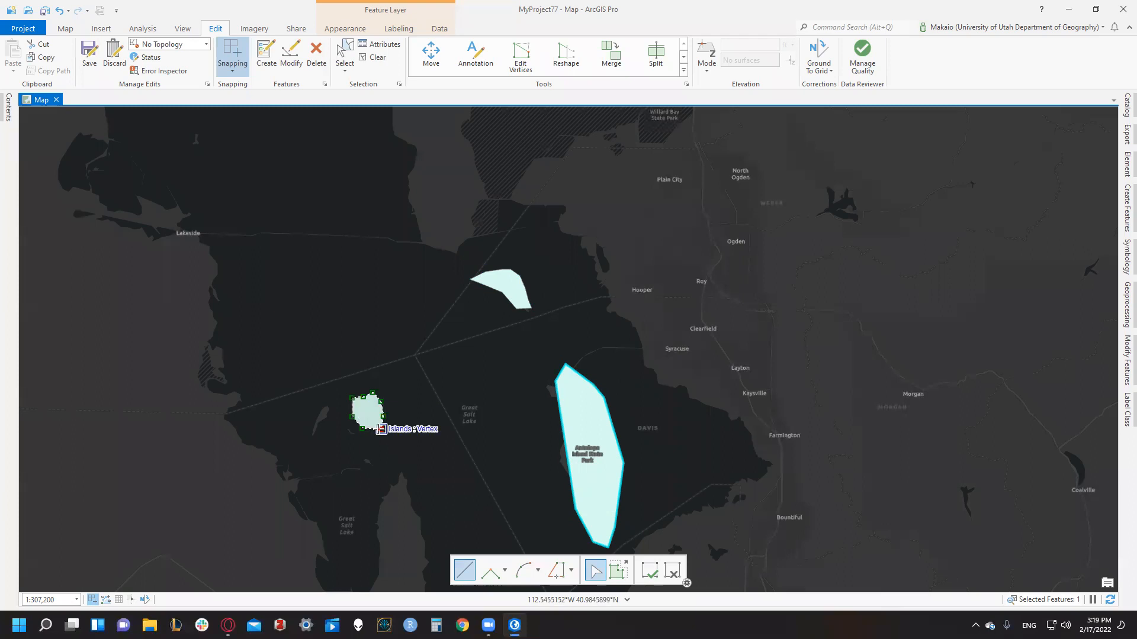
pyautogui.doubleClick(380, 429)
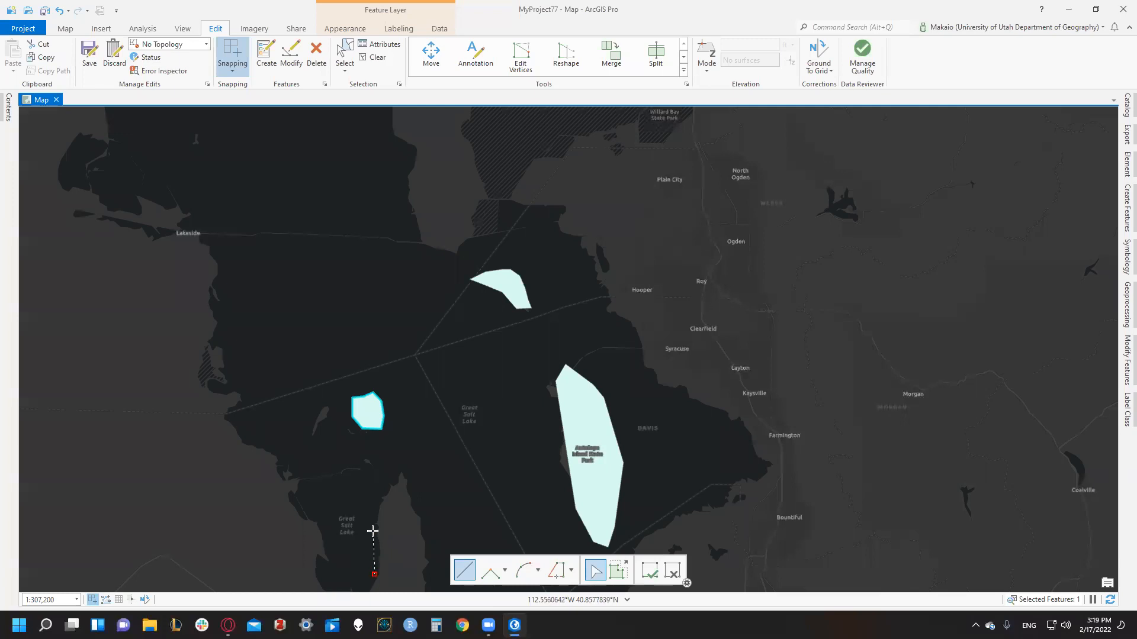
# Digitize an Islands polygon around the large island south of the small compact one, and finish it
pyautogui.click(373, 518)
pyautogui.click(384, 492)
pyautogui.click(391, 480)
pyautogui.click(400, 472)
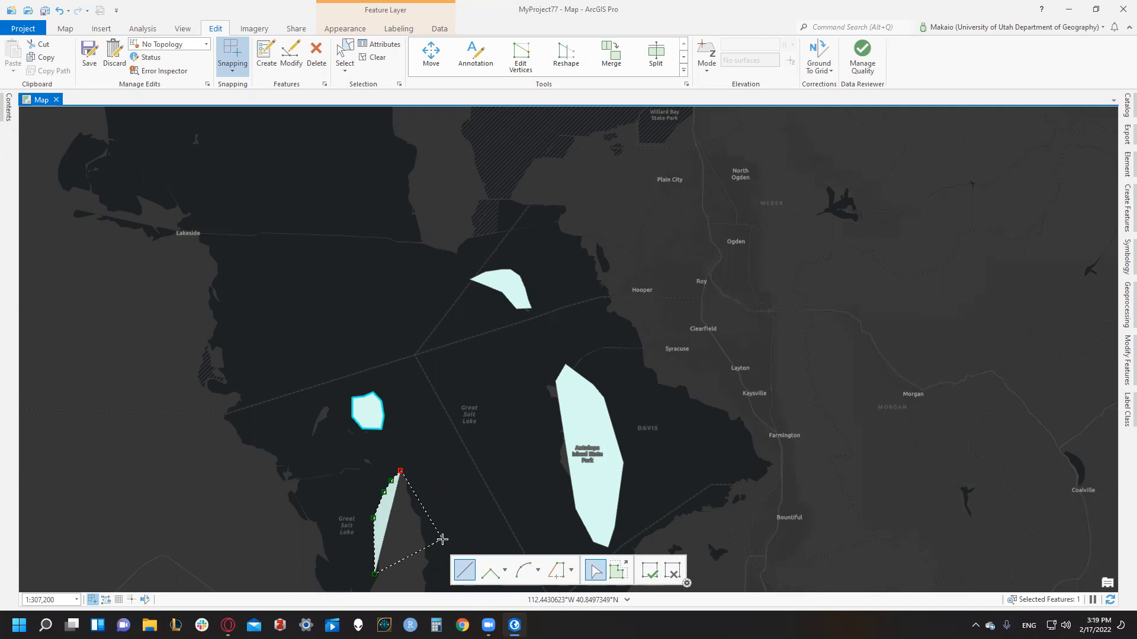
pyautogui.click(442, 539)
pyautogui.click(431, 588)
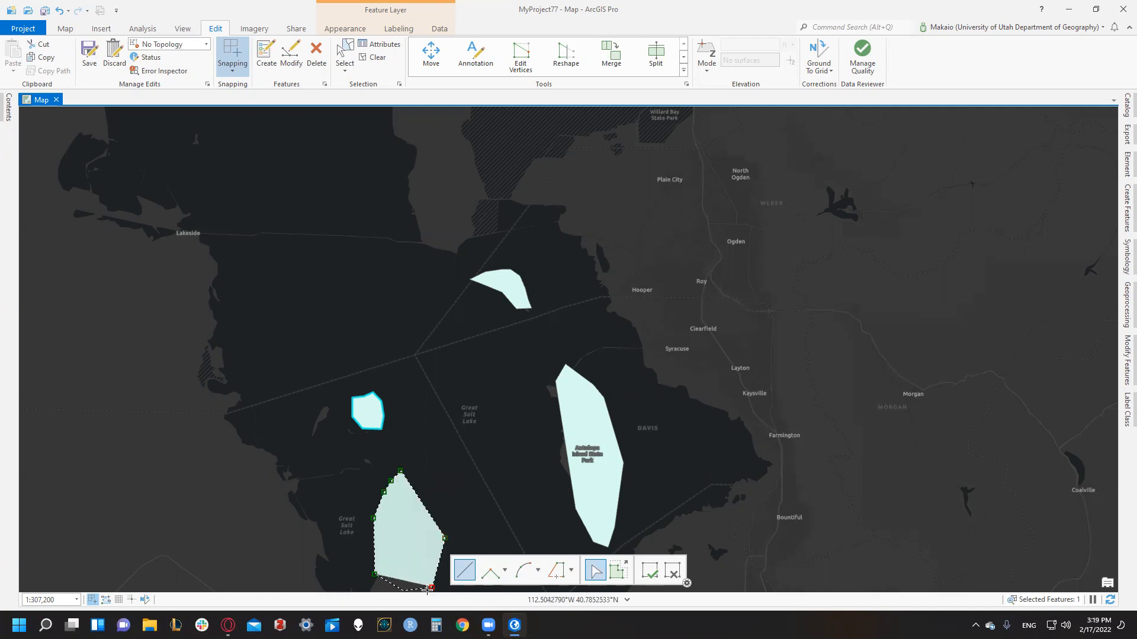
pyautogui.doubleClick(428, 590)
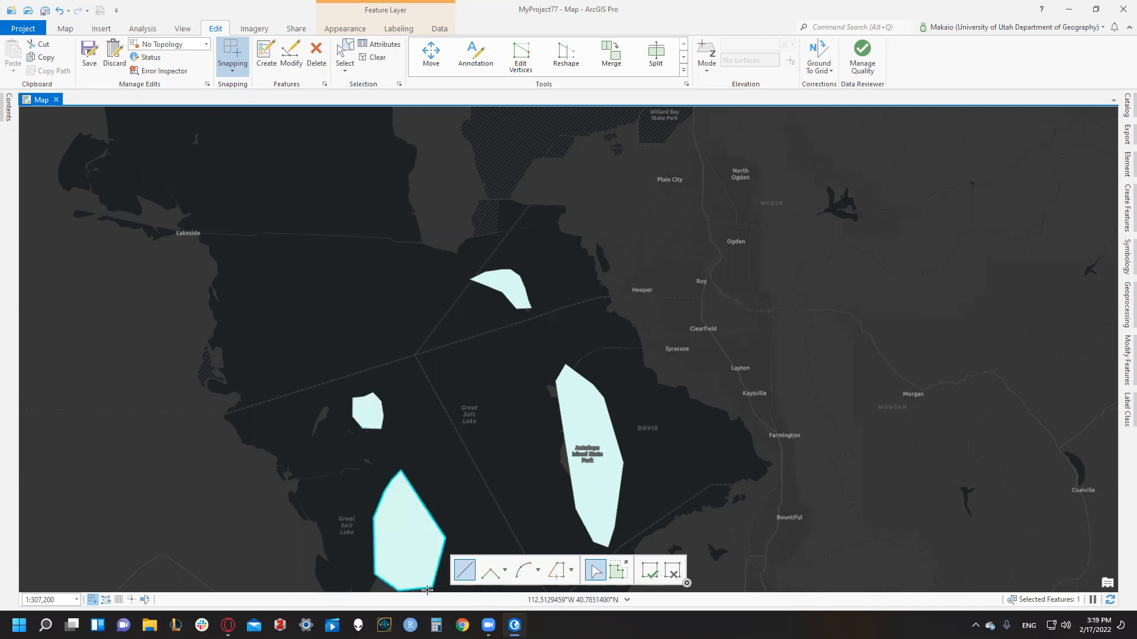
# Save the island edits and clear the feature selection
pyautogui.click(90, 54)
pyautogui.click(565, 335)
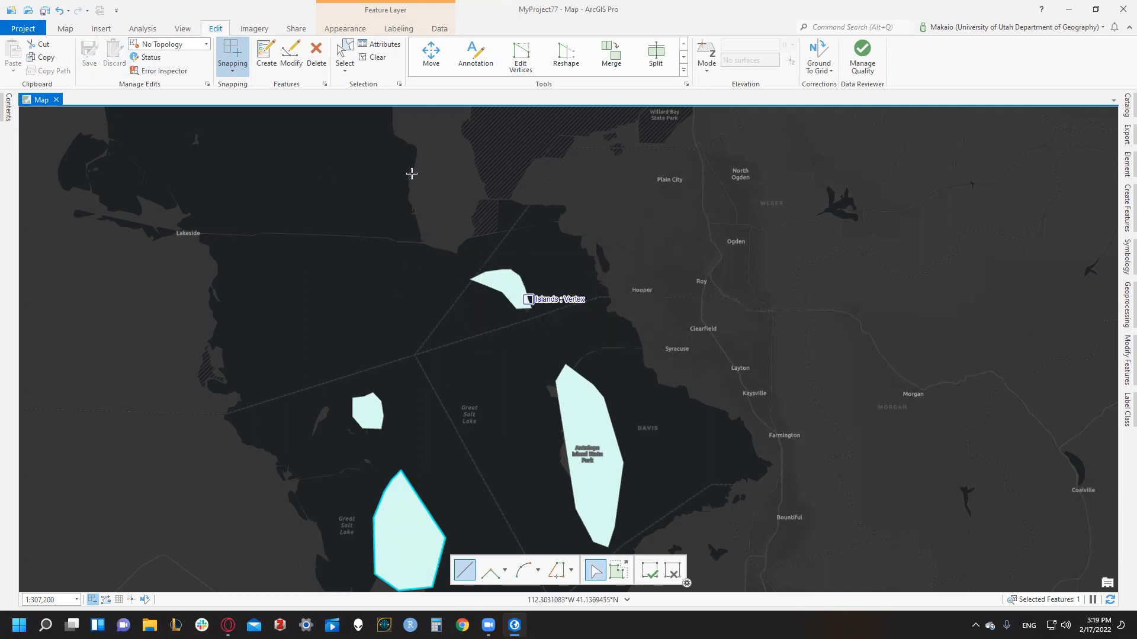
pyautogui.click(65, 28)
pyautogui.moveTo(491, 416); pyautogui.dragTo(423, 305)
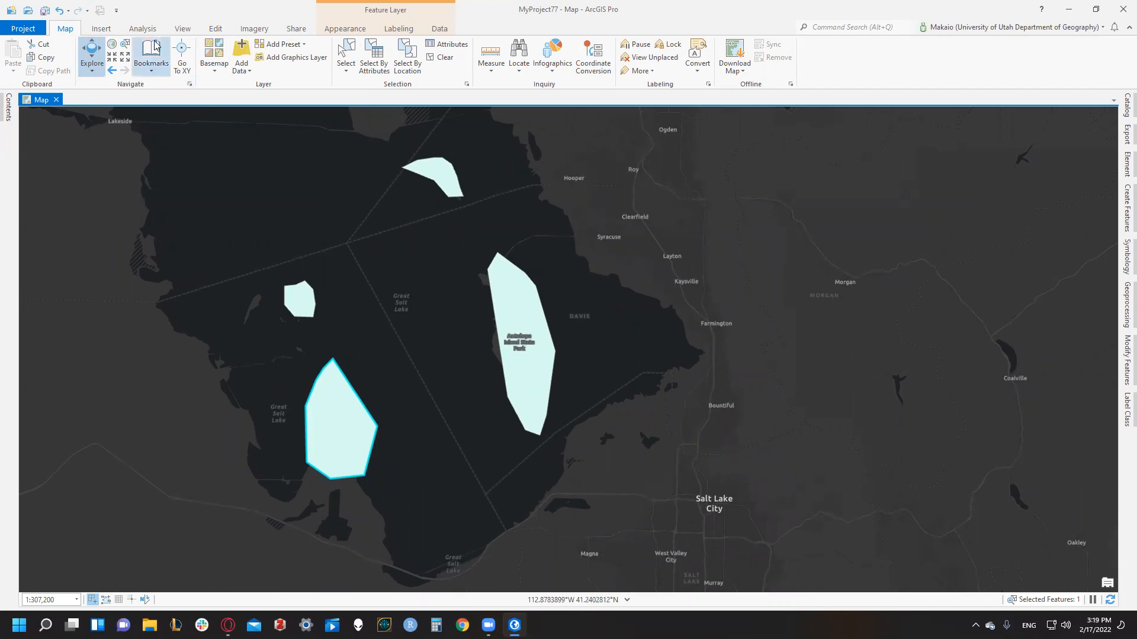
pyautogui.click(215, 28)
pyautogui.click(373, 58)
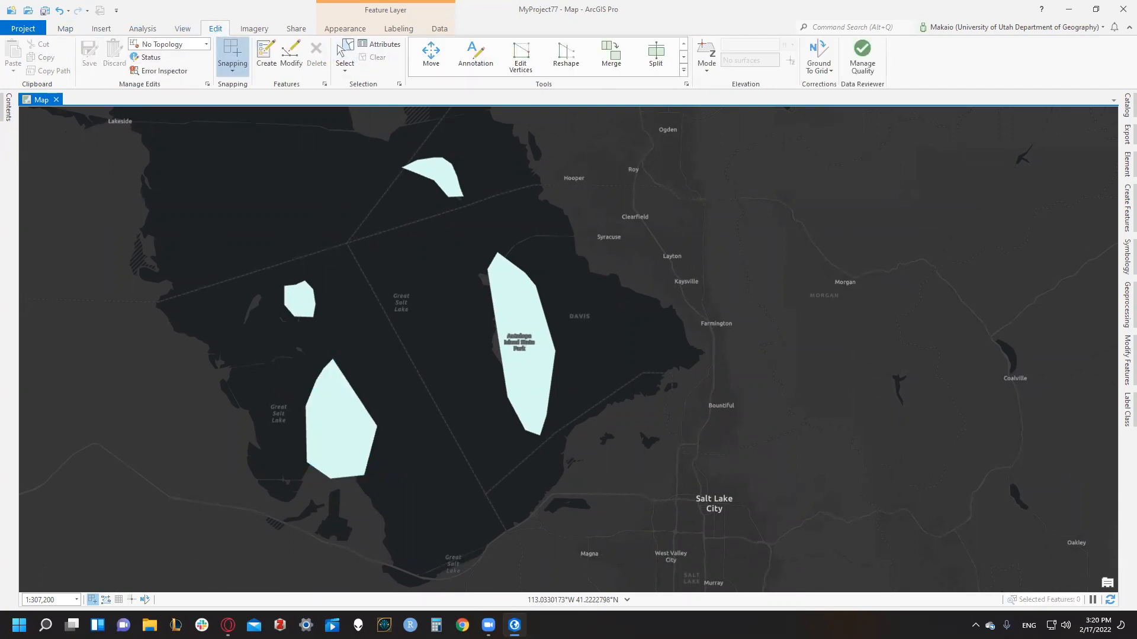
# Make the GSLB layer visible and open the Erase geoprocessing tool from Analysis Tools
pyautogui.click(8, 107)
pyautogui.click(37, 240)
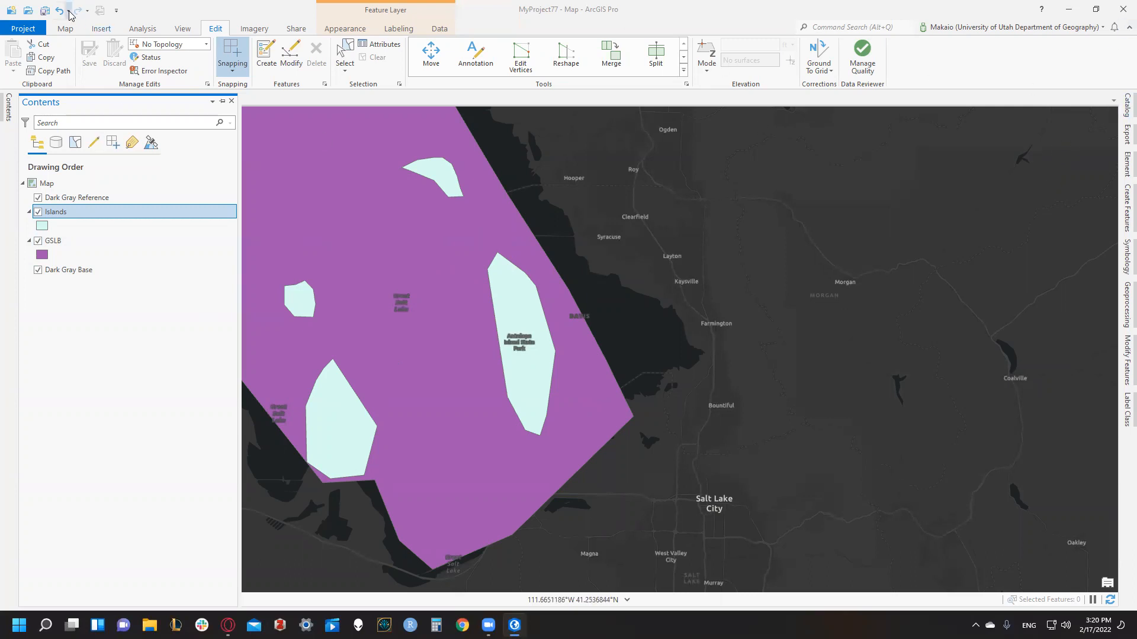
pyautogui.click(148, 30)
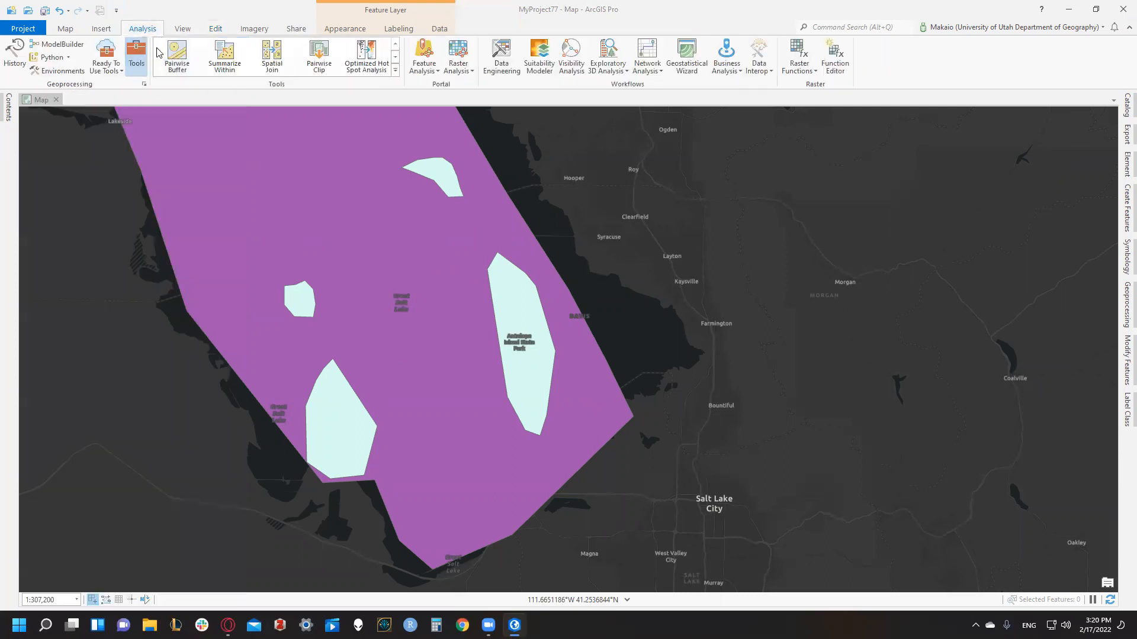
pyautogui.click(137, 54)
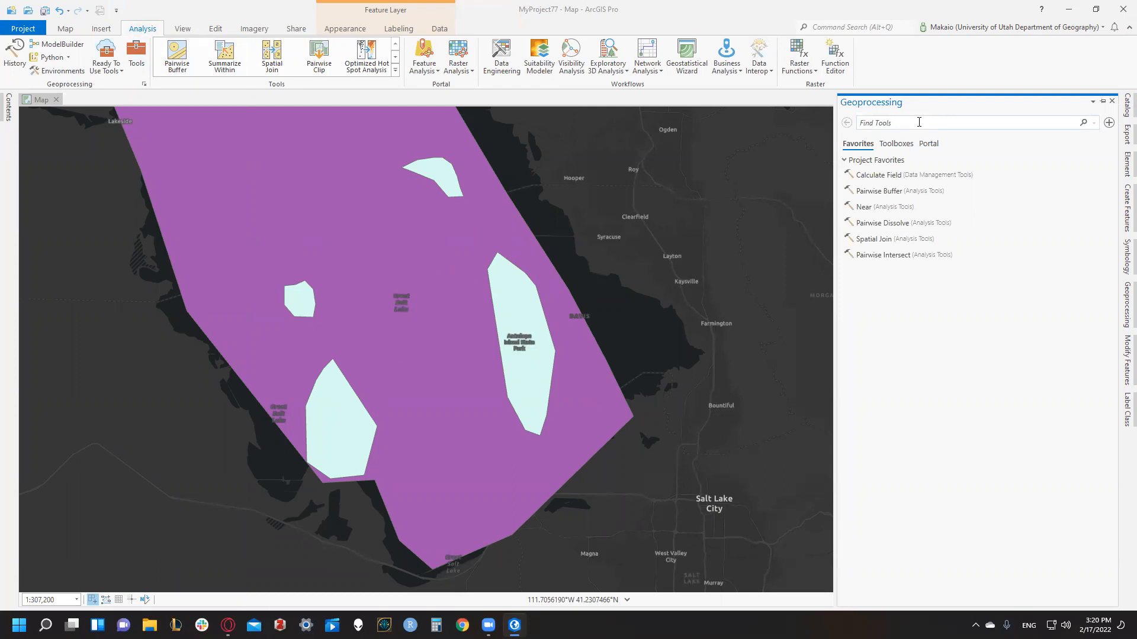
pyautogui.click(919, 122)
pyautogui.write('erase')
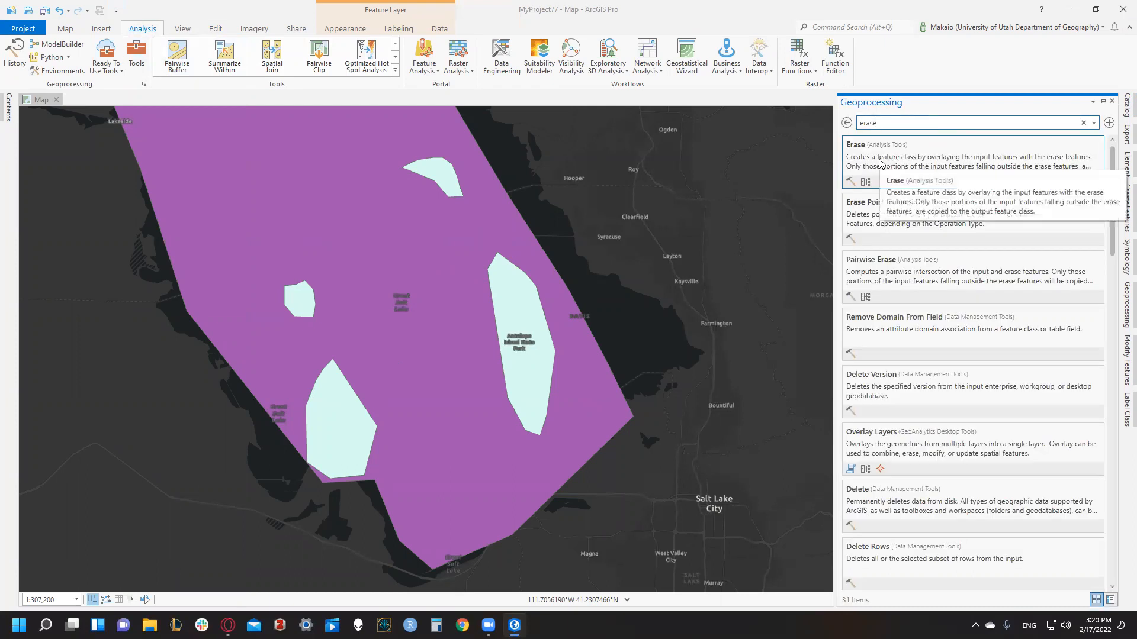
pyautogui.click(881, 163)
# Run Erase with GSLB as the input features and Islands as the erase features
pyautogui.click(1093, 188)
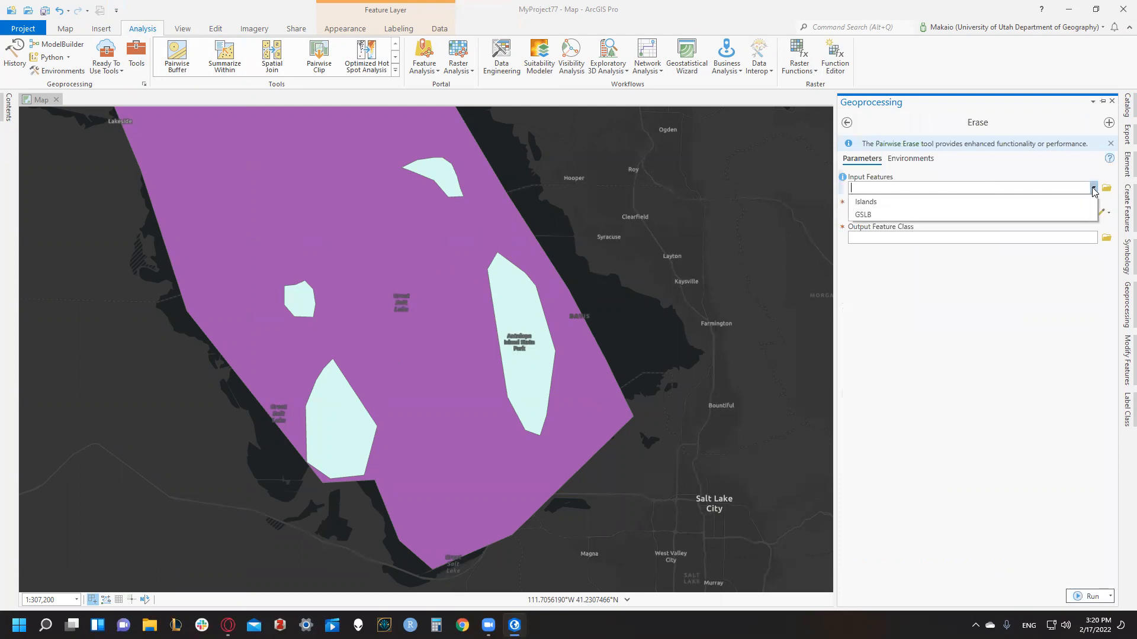
pyautogui.click(870, 178)
pyautogui.moveTo(847, 177)
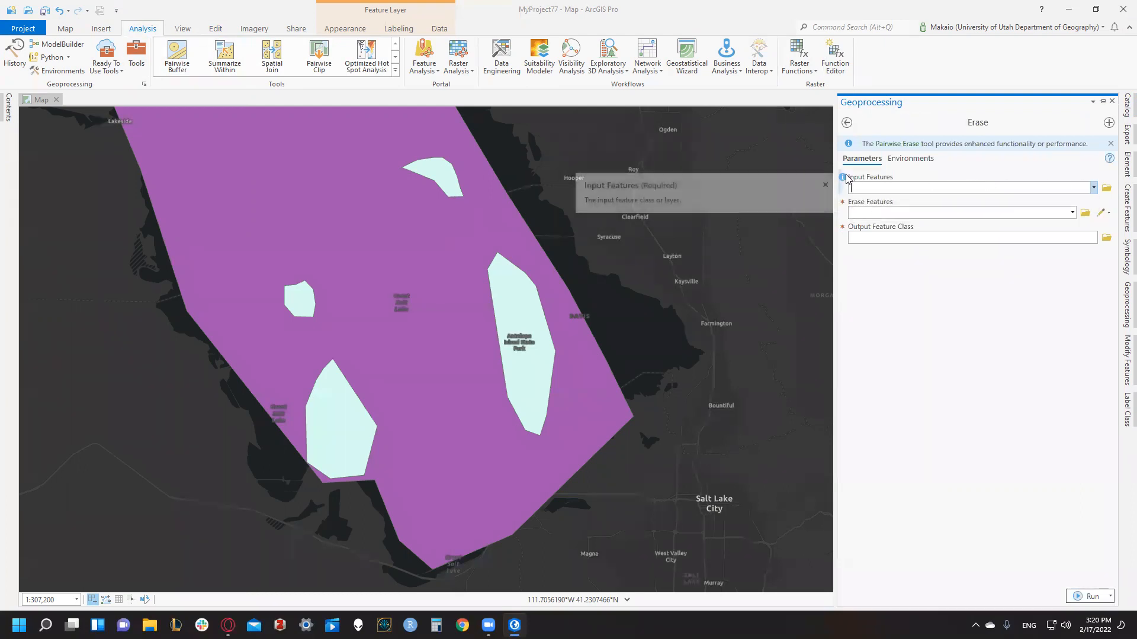
pyautogui.click(1093, 188)
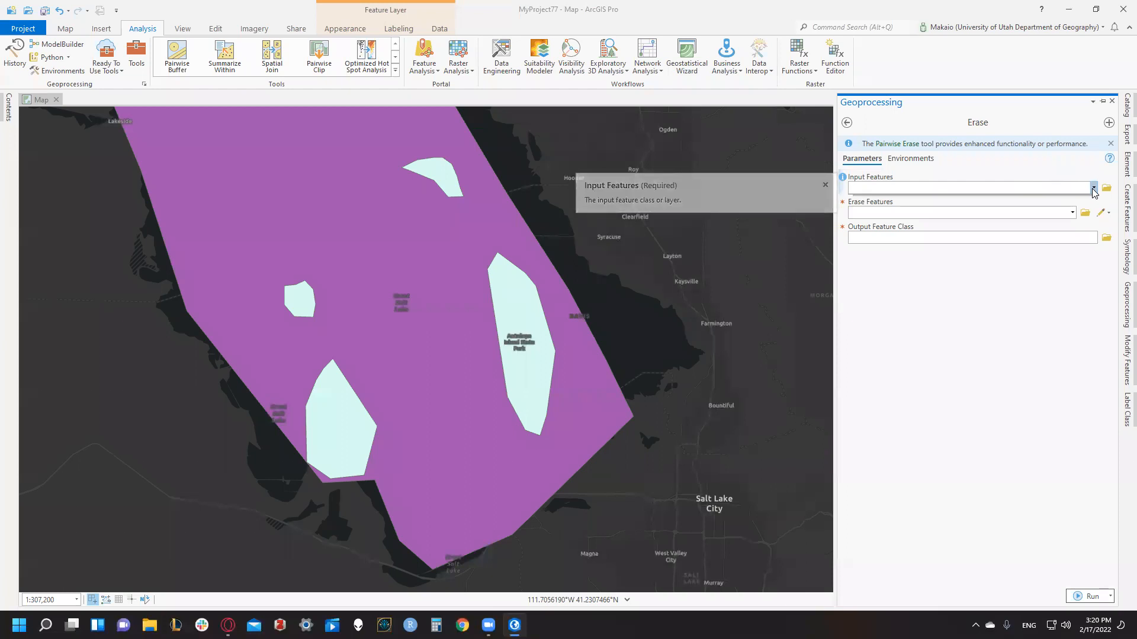
pyautogui.click(1049, 214)
pyautogui.click(1071, 213)
pyautogui.click(860, 224)
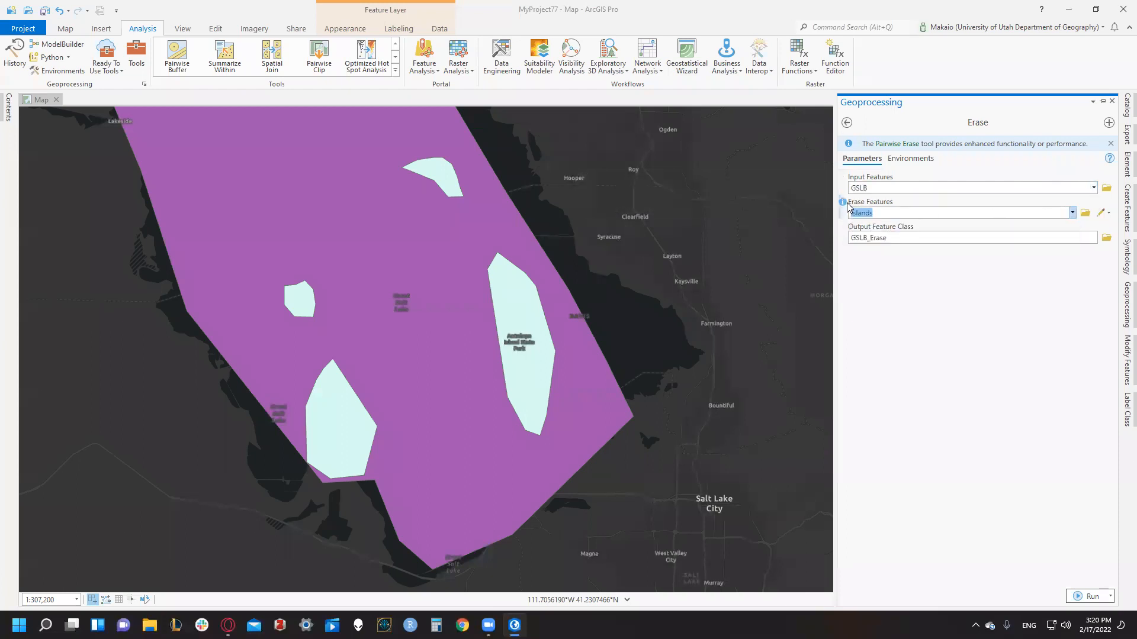
pyautogui.moveTo(848, 206)
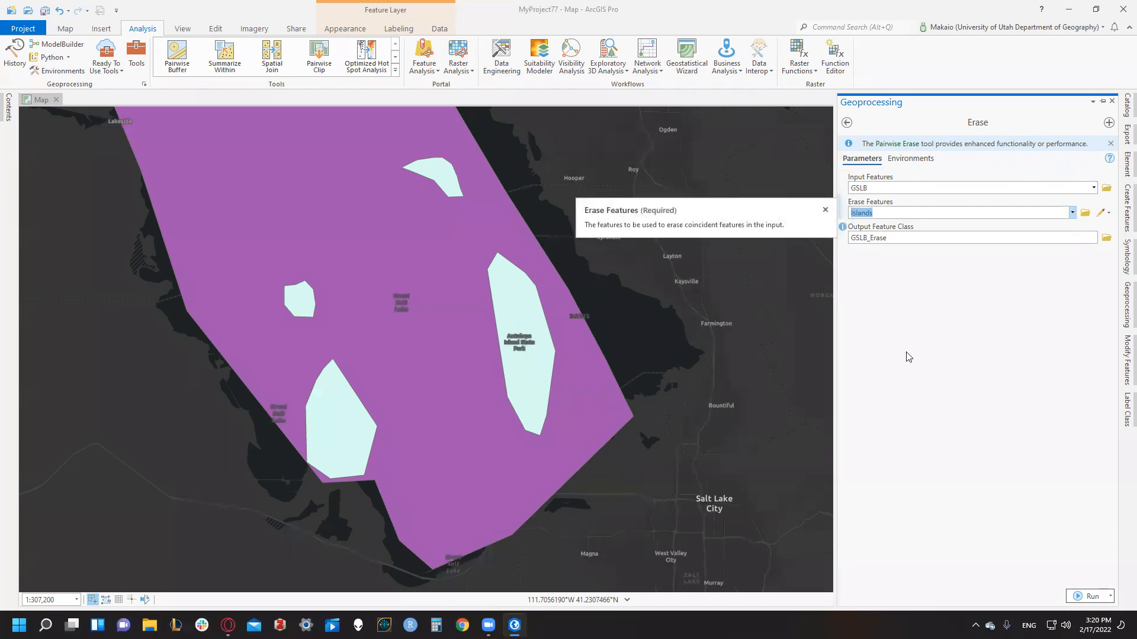
pyautogui.click(1081, 599)
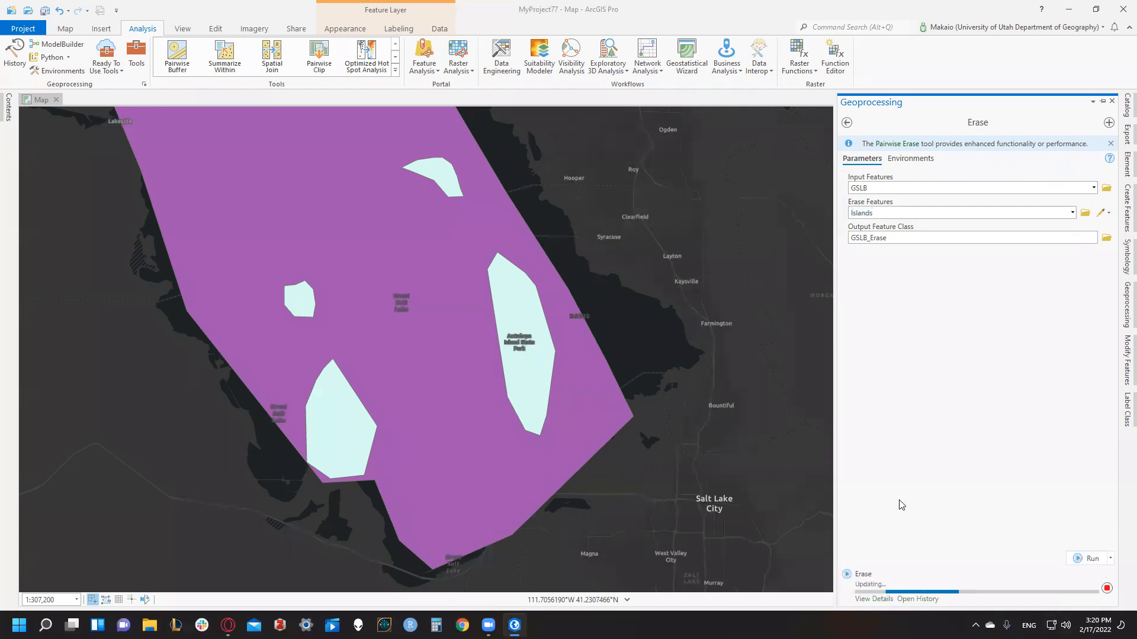
# Hide the Islands and GSLB layers and collapse their legend entries
pyautogui.click(8, 109)
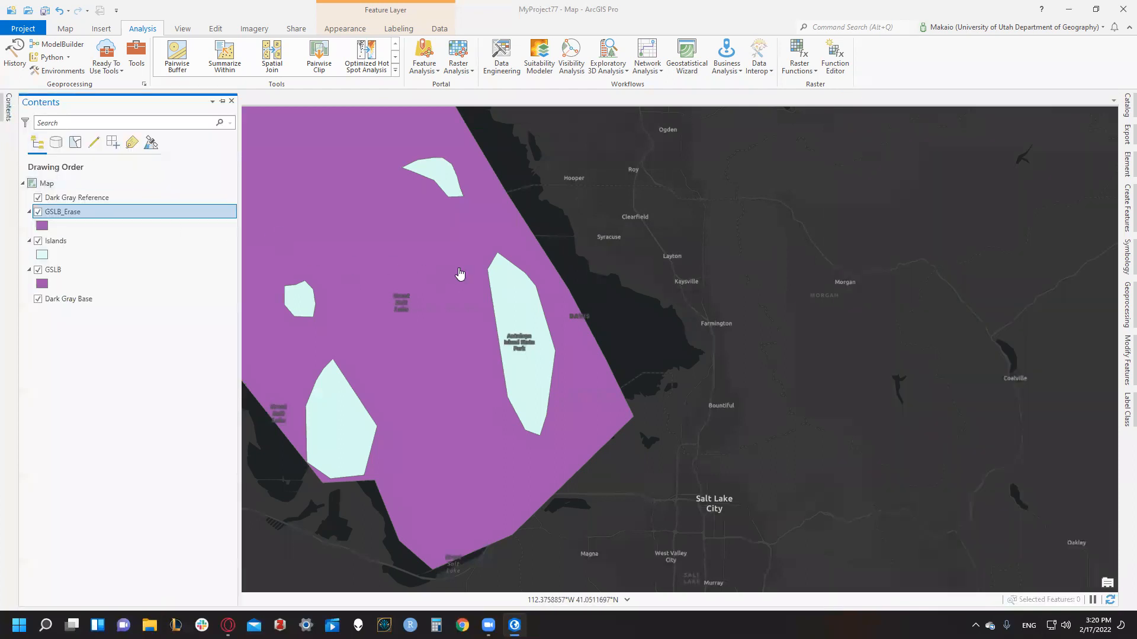
pyautogui.click(38, 241)
pyautogui.click(38, 270)
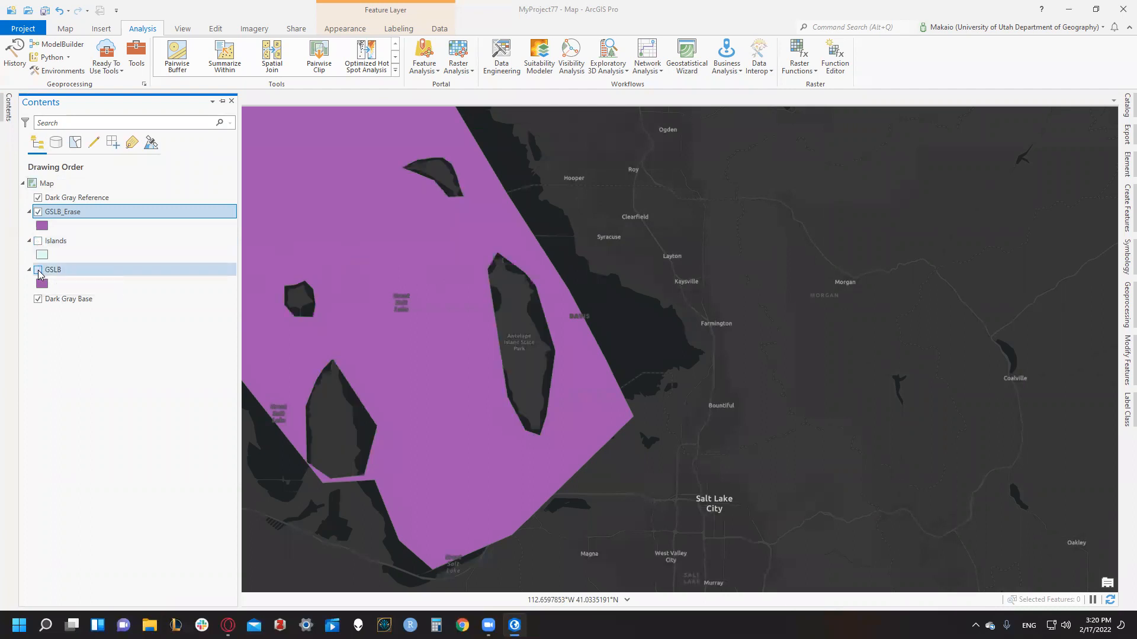
pyautogui.click(29, 270)
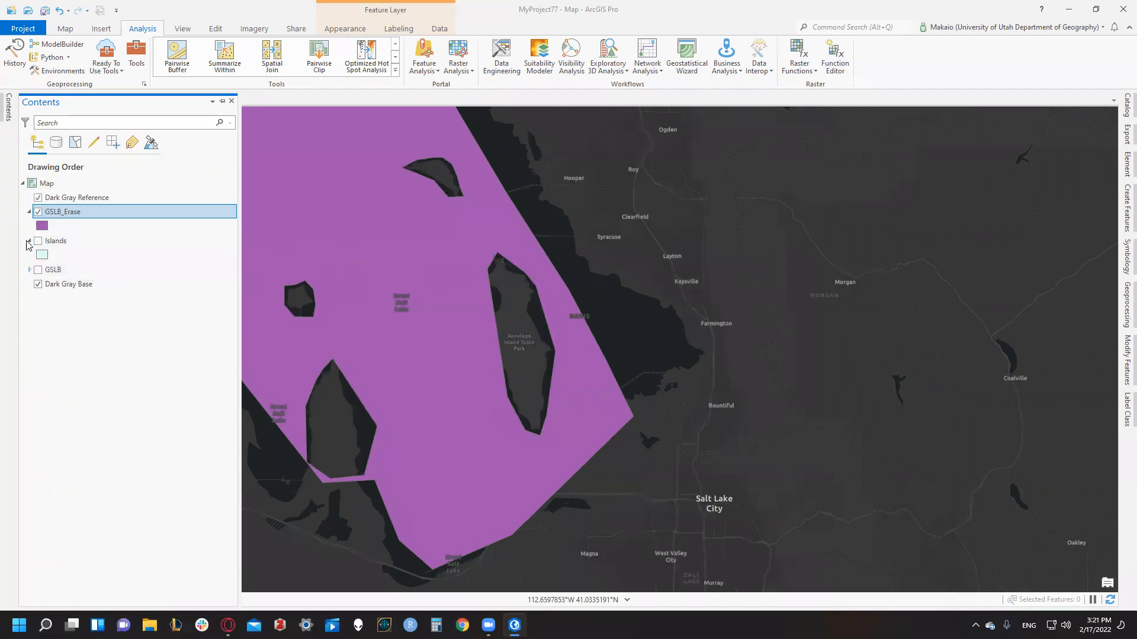
pyautogui.click(26, 243)
pyautogui.click(29, 242)
pyautogui.moveTo(345, 301); pyautogui.dragTo(351, 310)
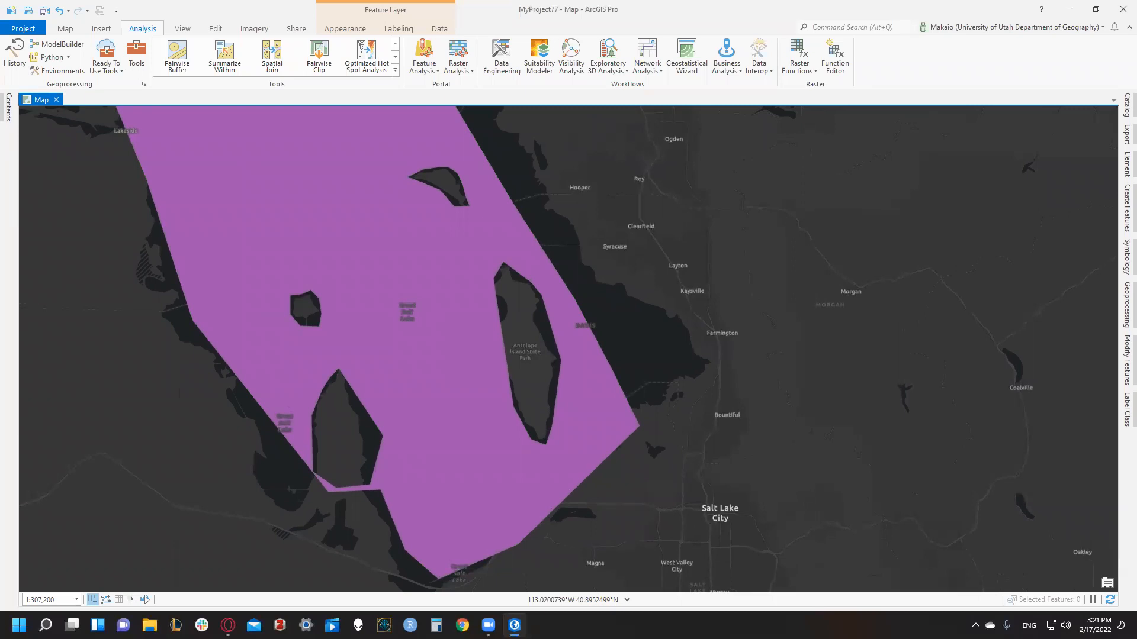
pyautogui.click(218, 27)
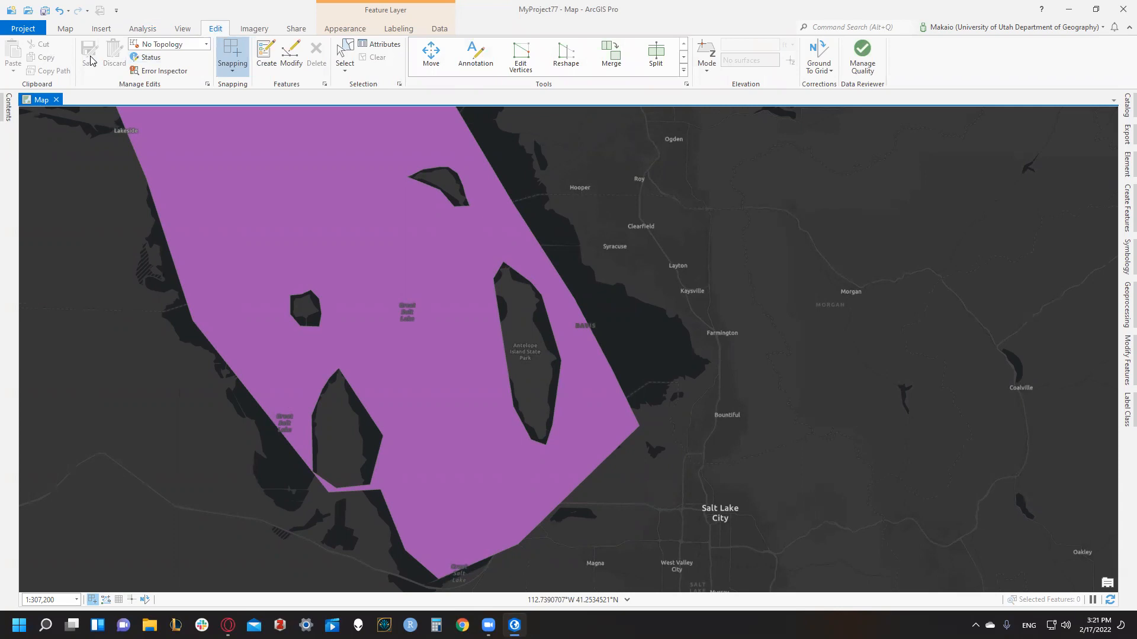
pyautogui.click(66, 29)
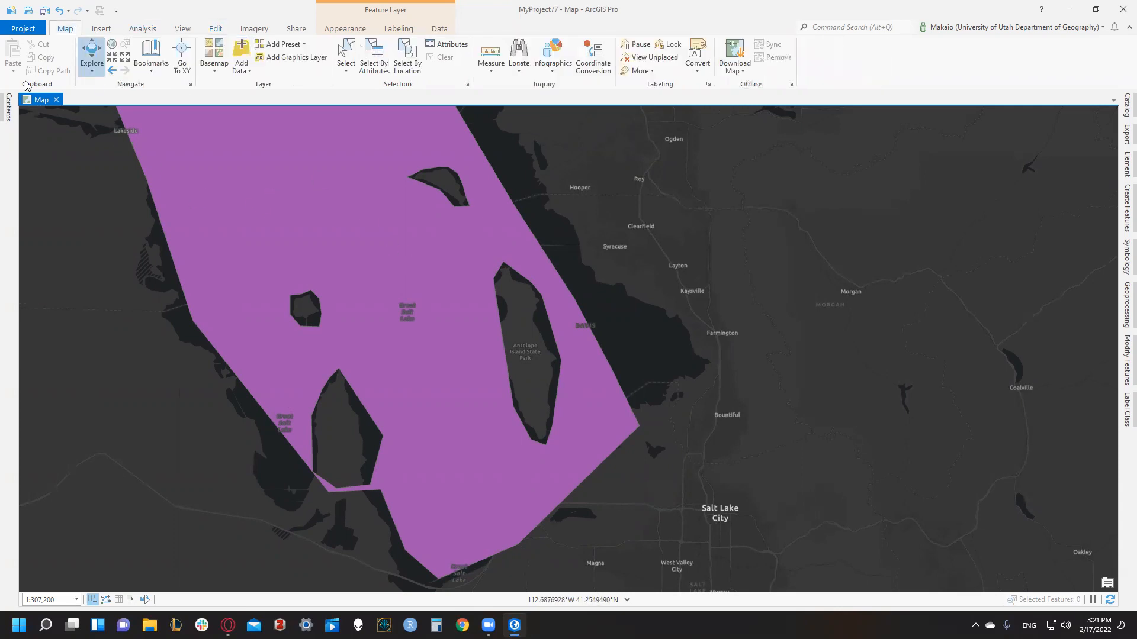
pyautogui.click(8, 107)
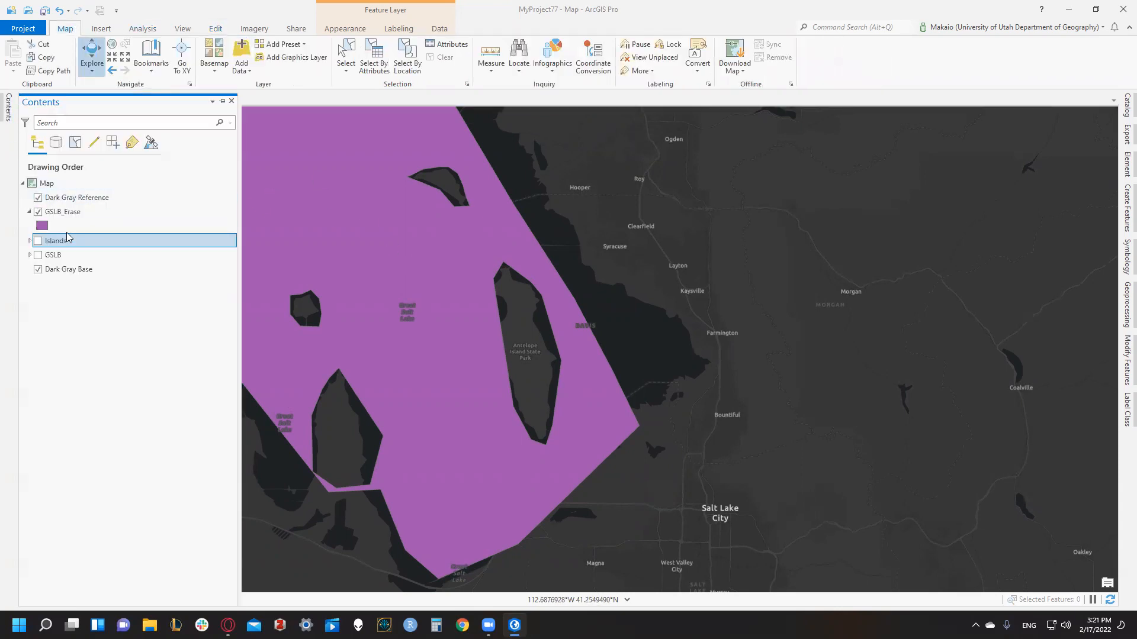
pyautogui.click(75, 213)
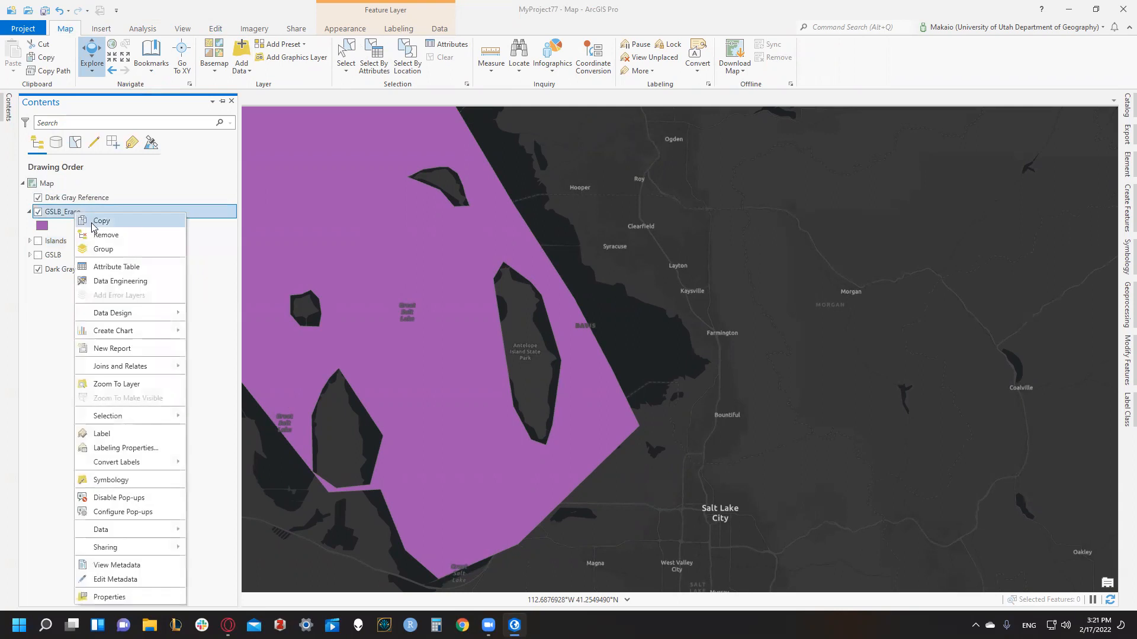
pyautogui.click(116, 266)
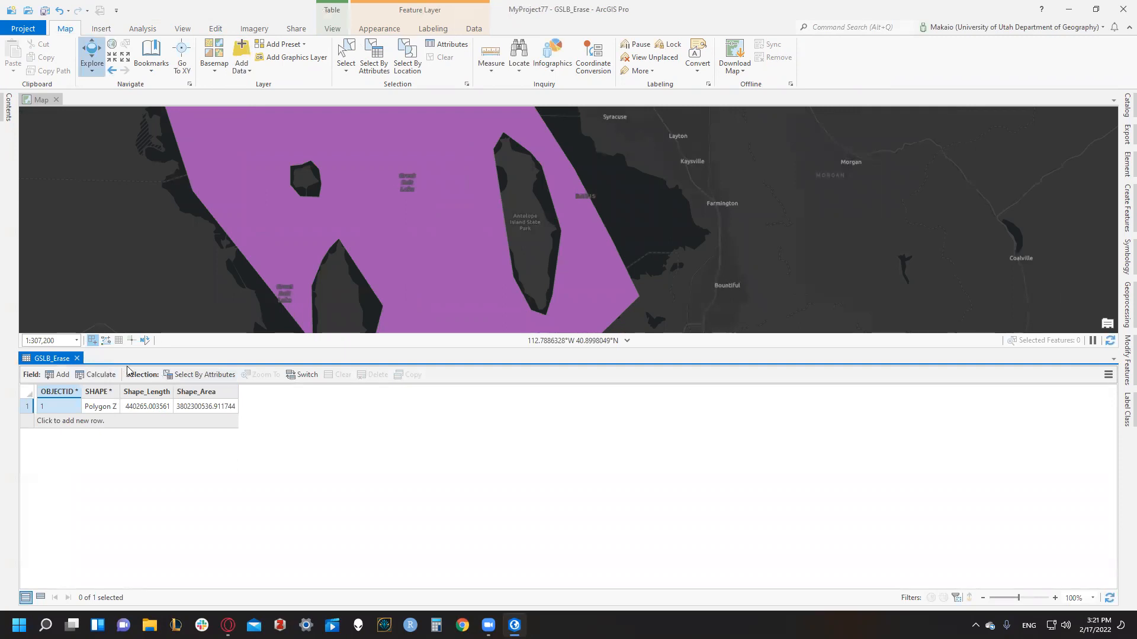
pyautogui.click(76, 359)
# Open the attribute table of the GSLB_Erase layer
pyautogui.click(11, 98)
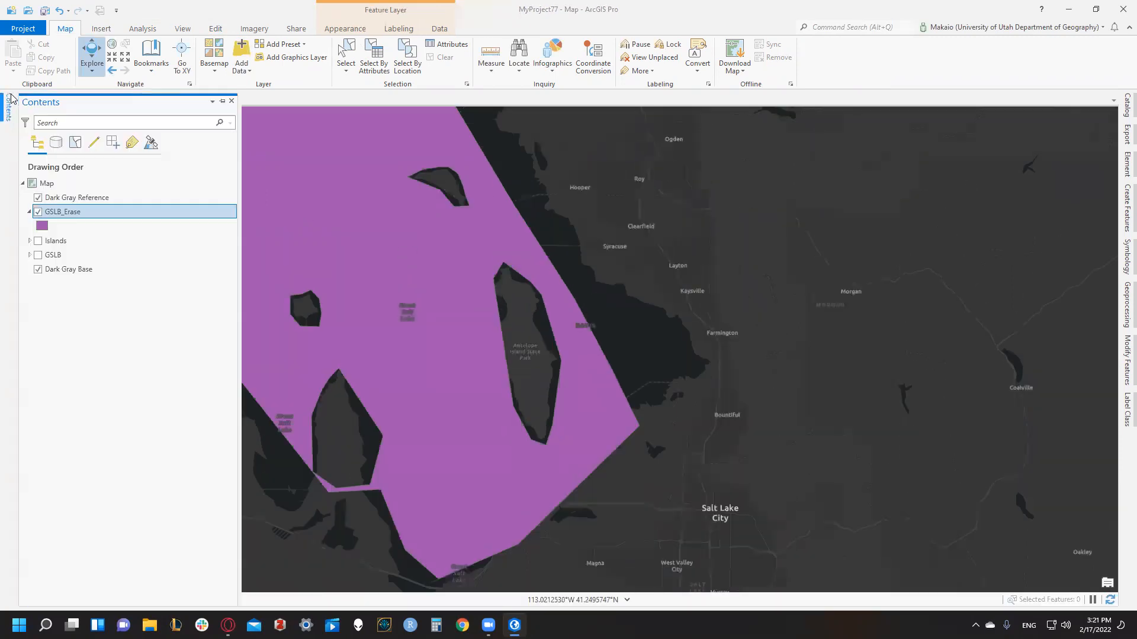
pyautogui.rightClick(52, 212)
pyautogui.click(68, 215)
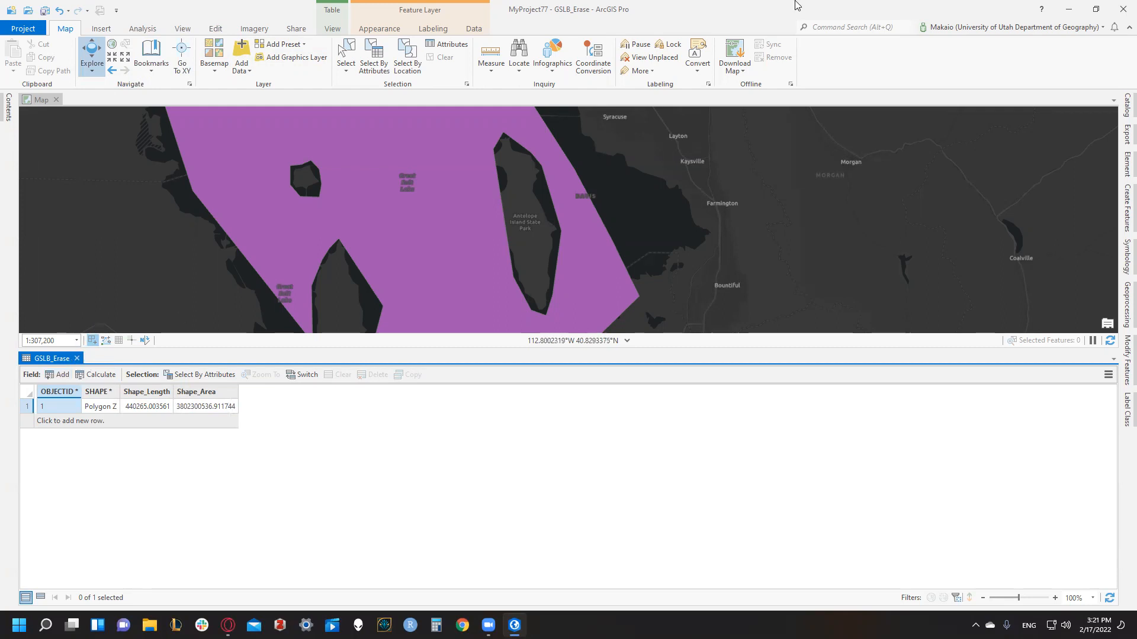
pyautogui.doubleClick(942, 5)
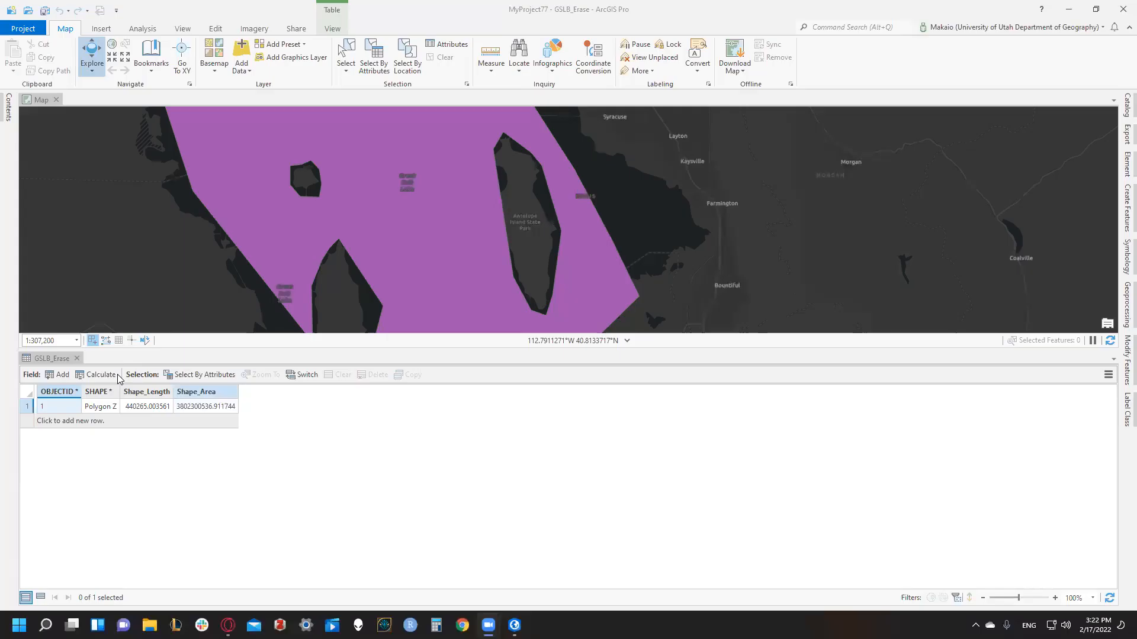
# Add a field to the GSLB_Erase table with Data_Source as both its name and alias
pyautogui.click(77, 375)
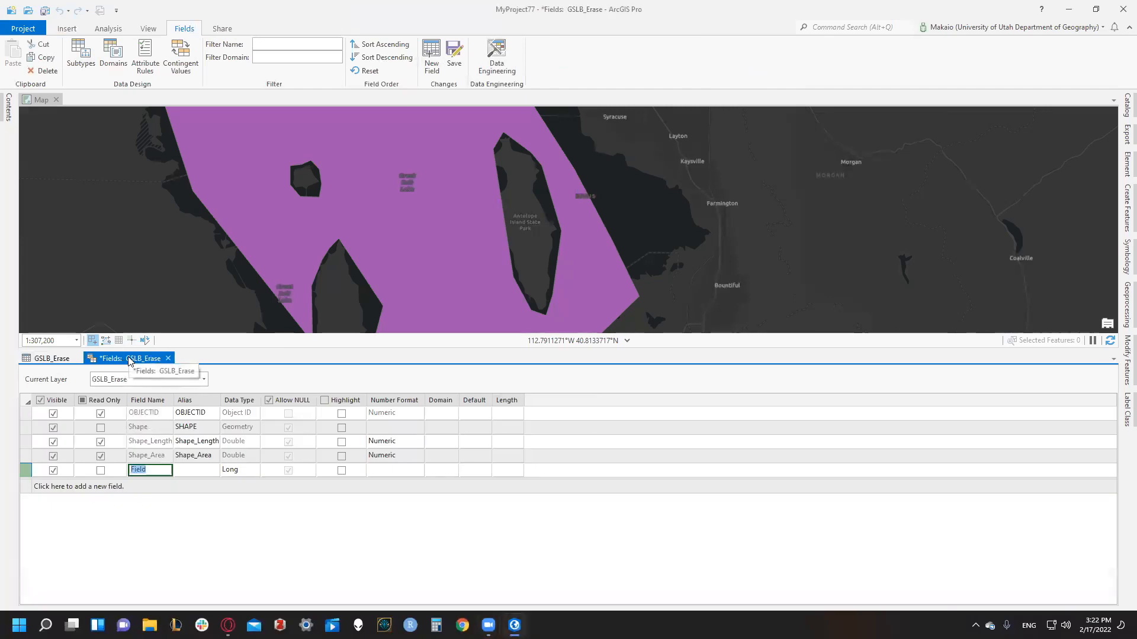
pyautogui.press('BackSpace')
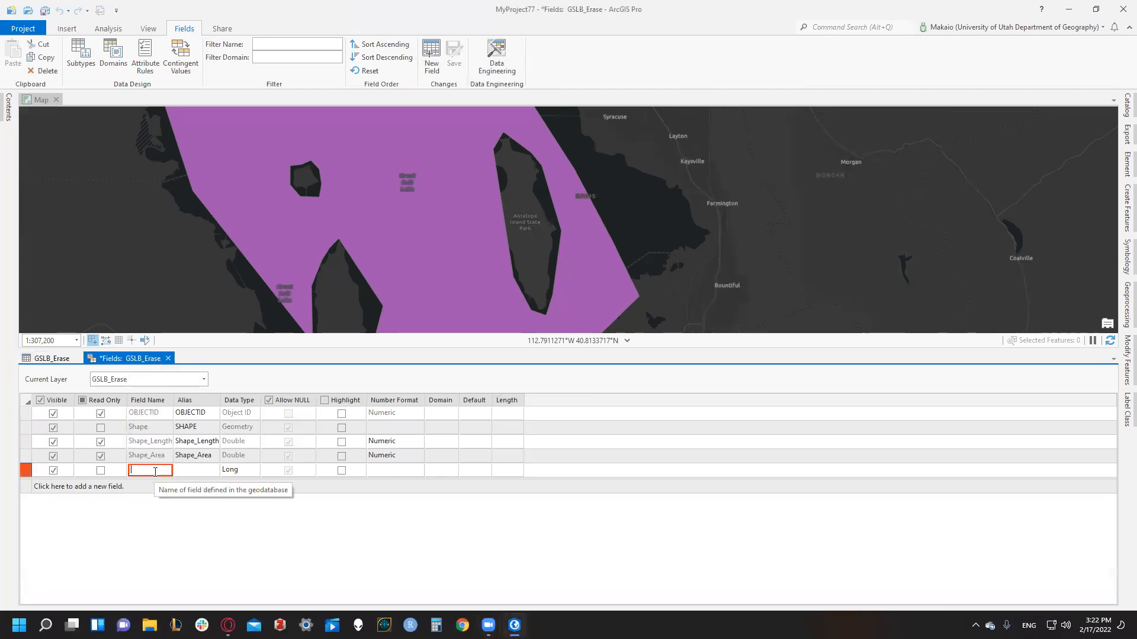
pyautogui.write('Data_S')
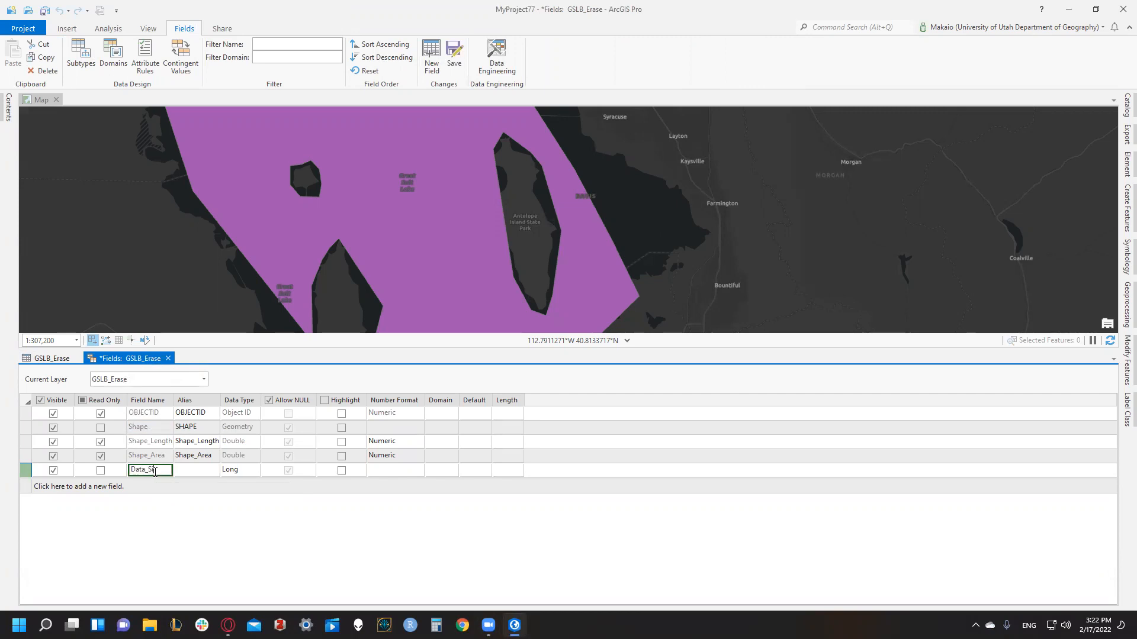
pyautogui.write('ource')
pyautogui.press('Tab')
pyautogui.write('Data_Source')
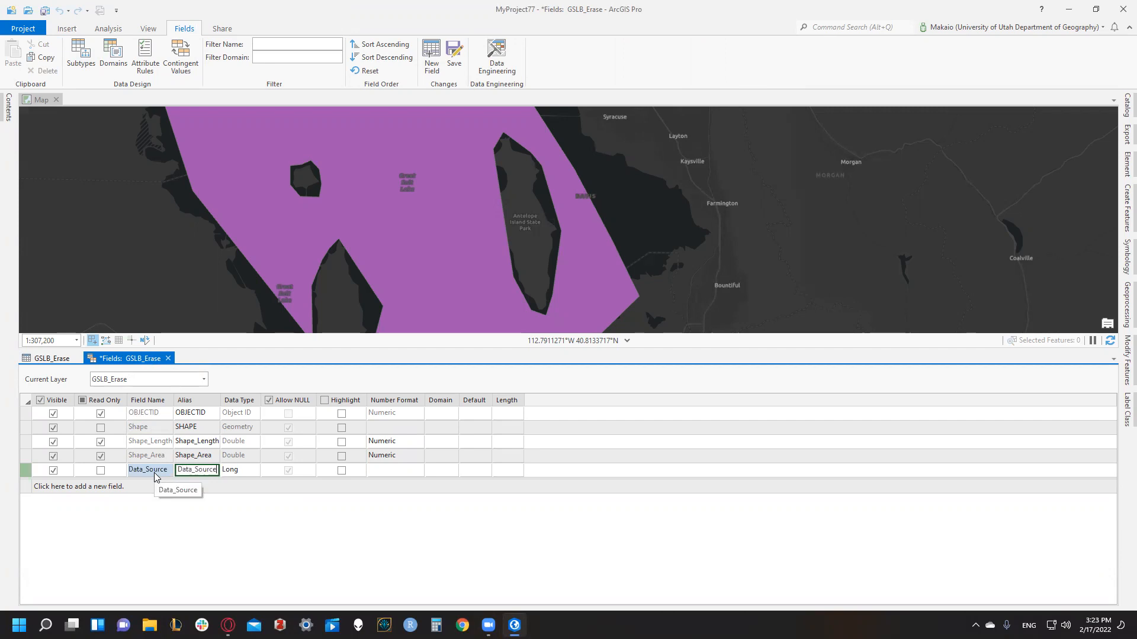
# Set the Data_Source field's data type to Text, save the field changes and close the fields view
pyautogui.press('Tab')
pyautogui.press('Down')
pyautogui.press('Down')
pyautogui.press('Down')
pyautogui.press('Return')
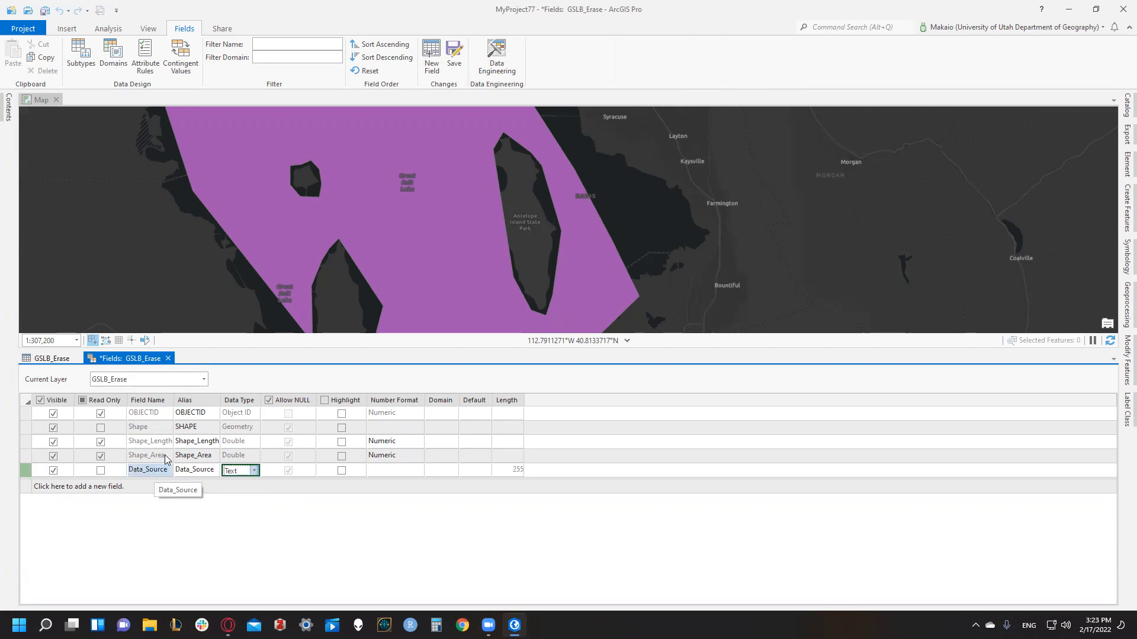
pyautogui.click(454, 56)
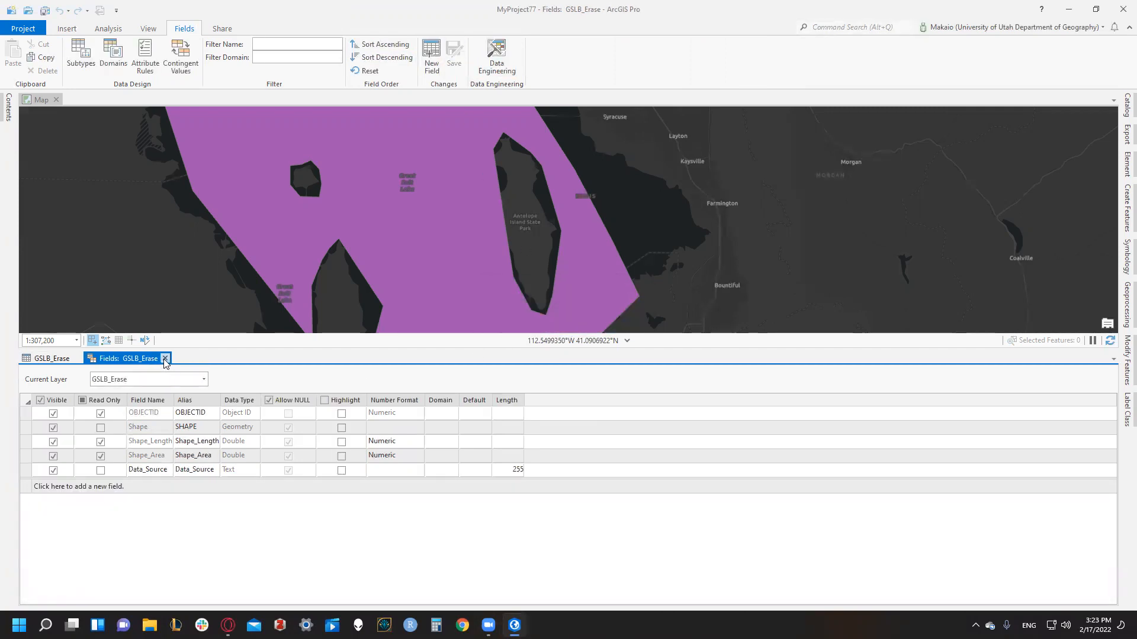
pyautogui.click(165, 359)
# Enter ArcGIS Imagery Basemap as the Data_Source value of the GSLB_Erase polygon record and close the attribute table
pyautogui.doubleClick(267, 406)
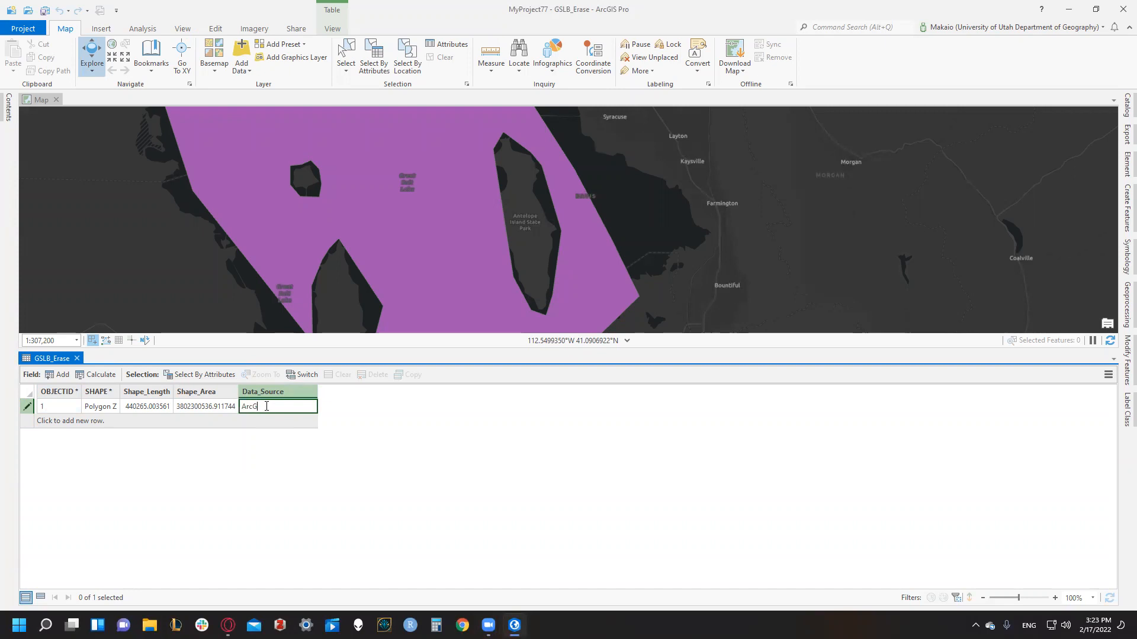
pyautogui.write('ArcGIS Imagery Basemap')
pyautogui.press('Return')
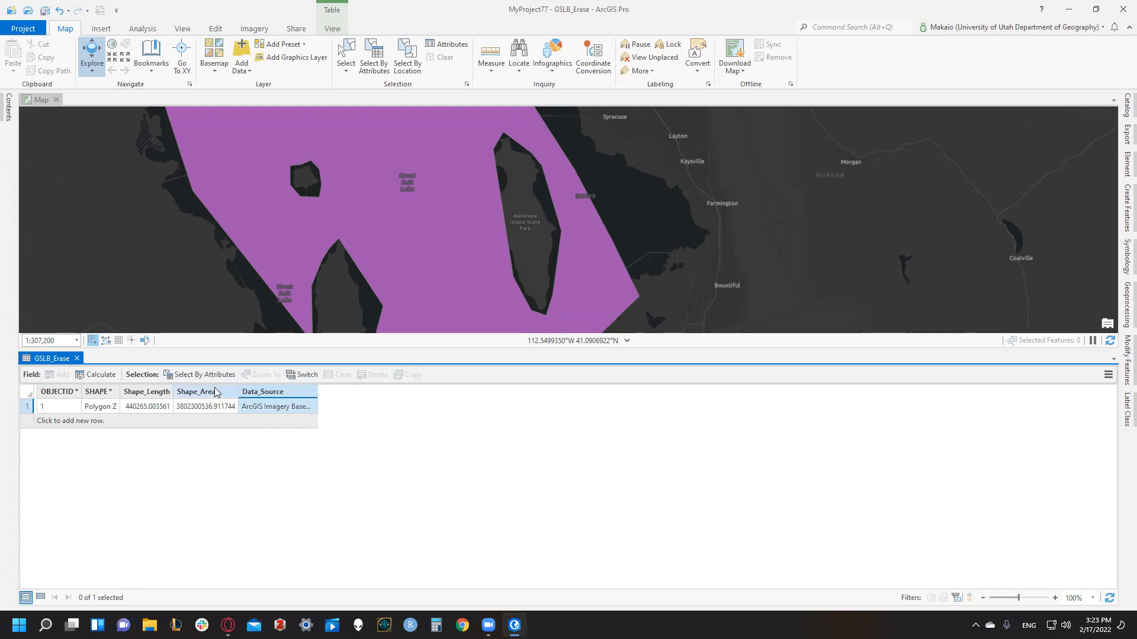
pyautogui.click(77, 358)
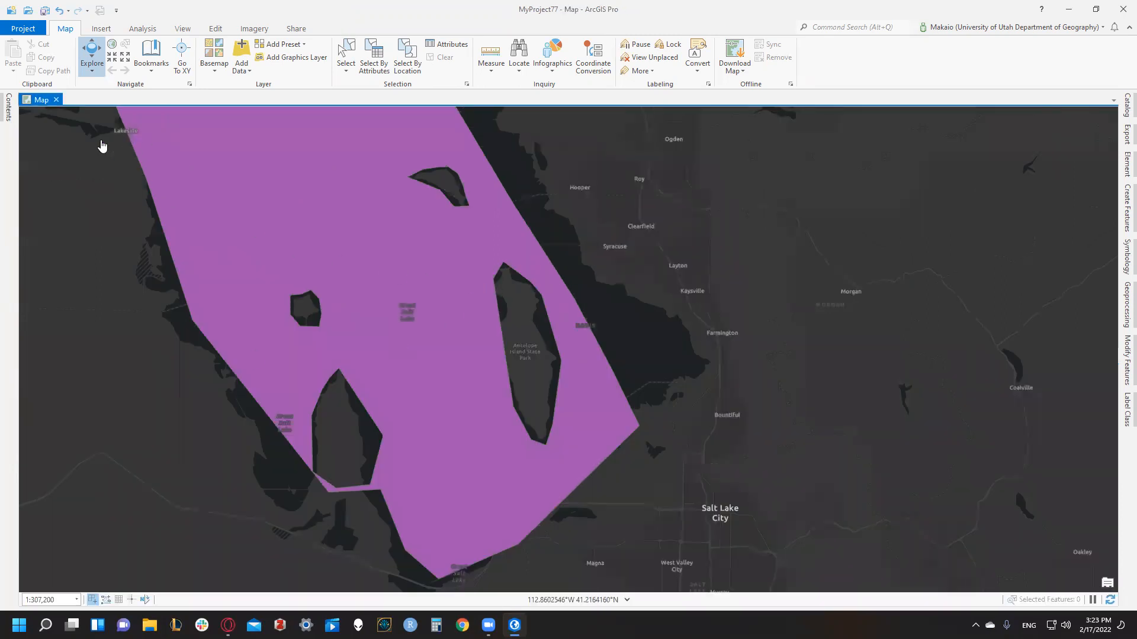
# Hide the GSLB_Erase layer and collapse its legend entry
pyautogui.click(8, 108)
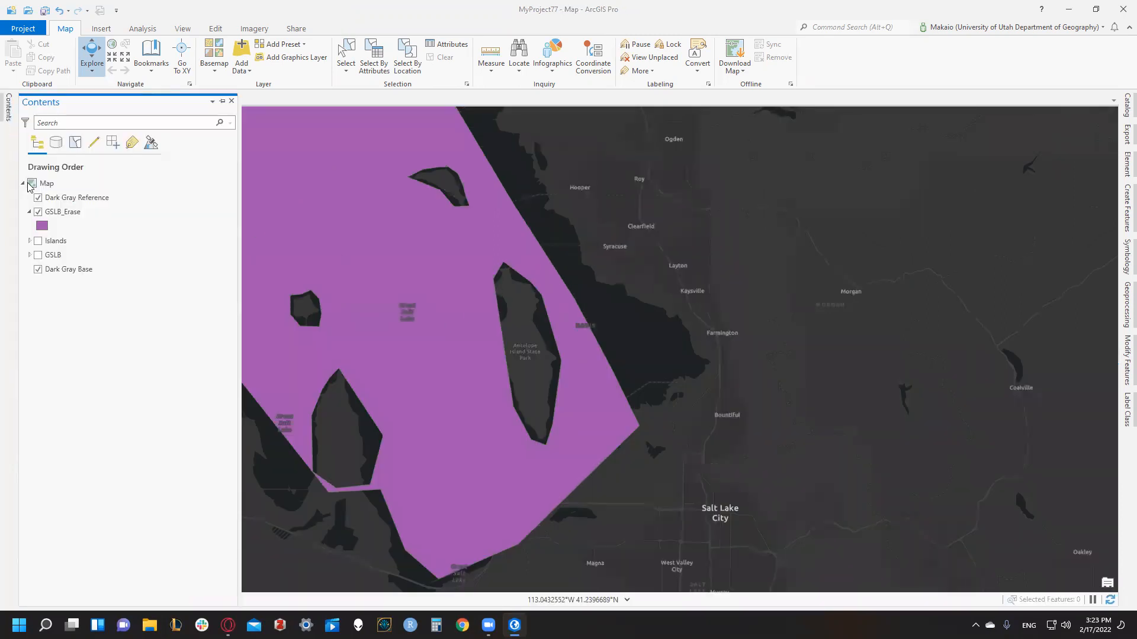
pyautogui.click(38, 212)
pyautogui.click(29, 211)
# Change the map's basemap to Terrain with Labels
pyautogui.click(214, 56)
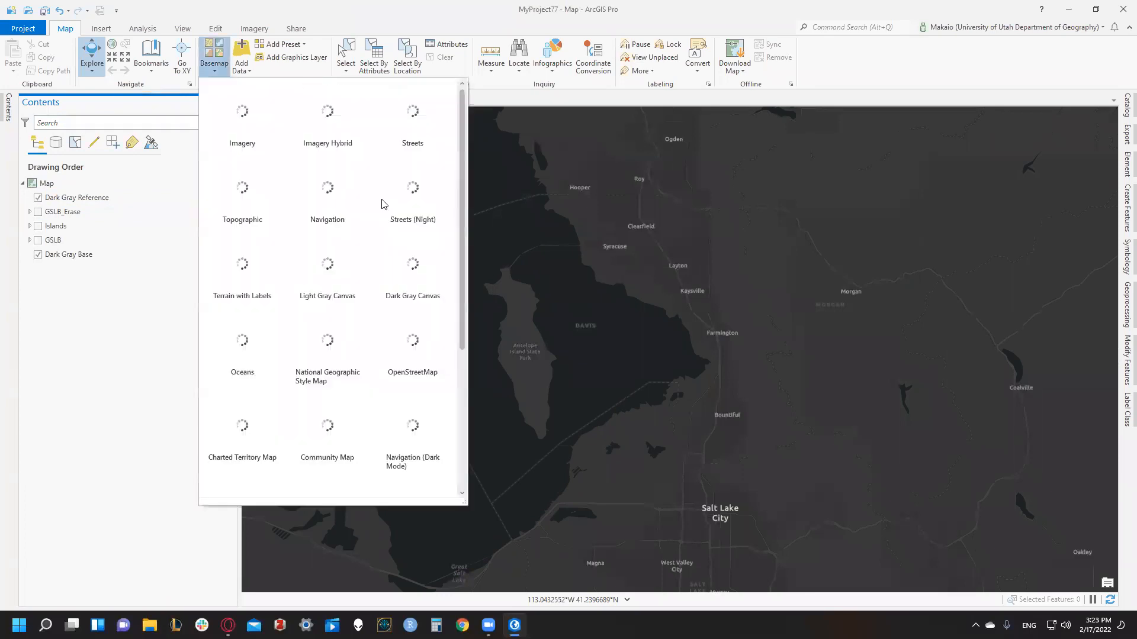
pyautogui.click(243, 265)
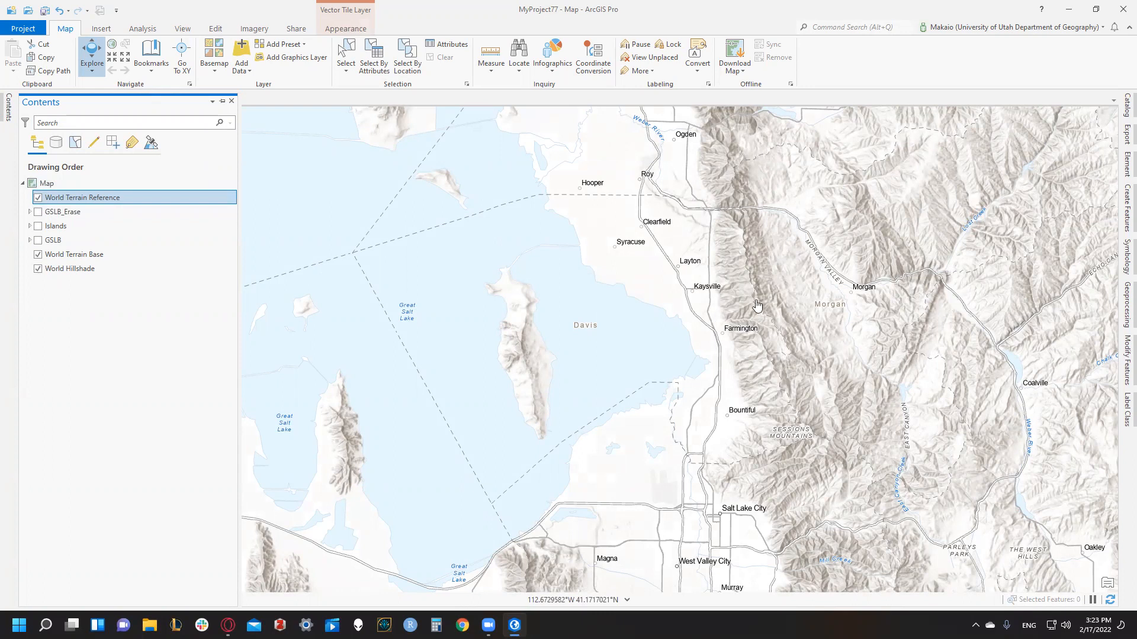
pyautogui.moveTo(718, 380); pyautogui.dragTo(696, 320)
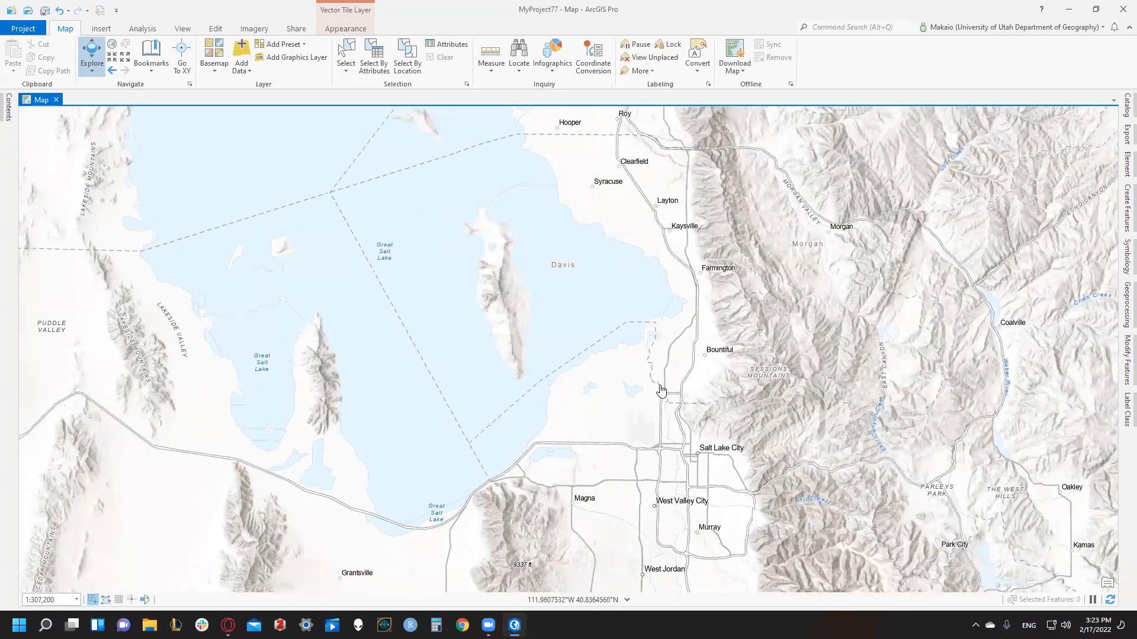
pyautogui.moveTo(617, 246); pyautogui.dragTo(630, 390)
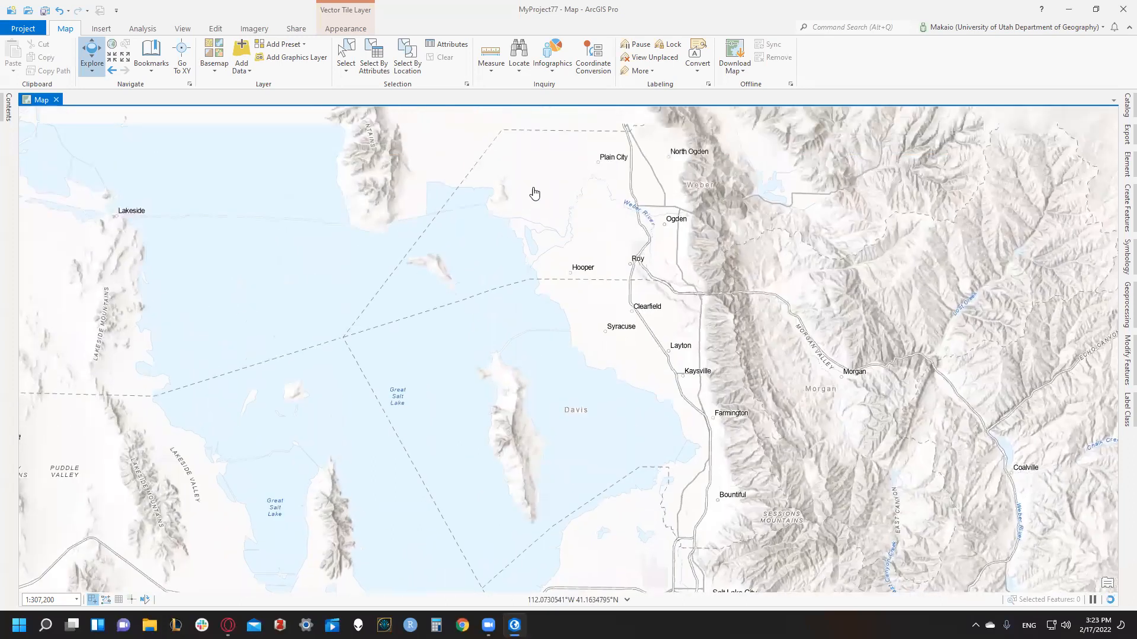
pyautogui.moveTo(534, 193); pyautogui.dragTo(569, 272)
pyautogui.moveTo(487, 115); pyautogui.dragTo(525, 196)
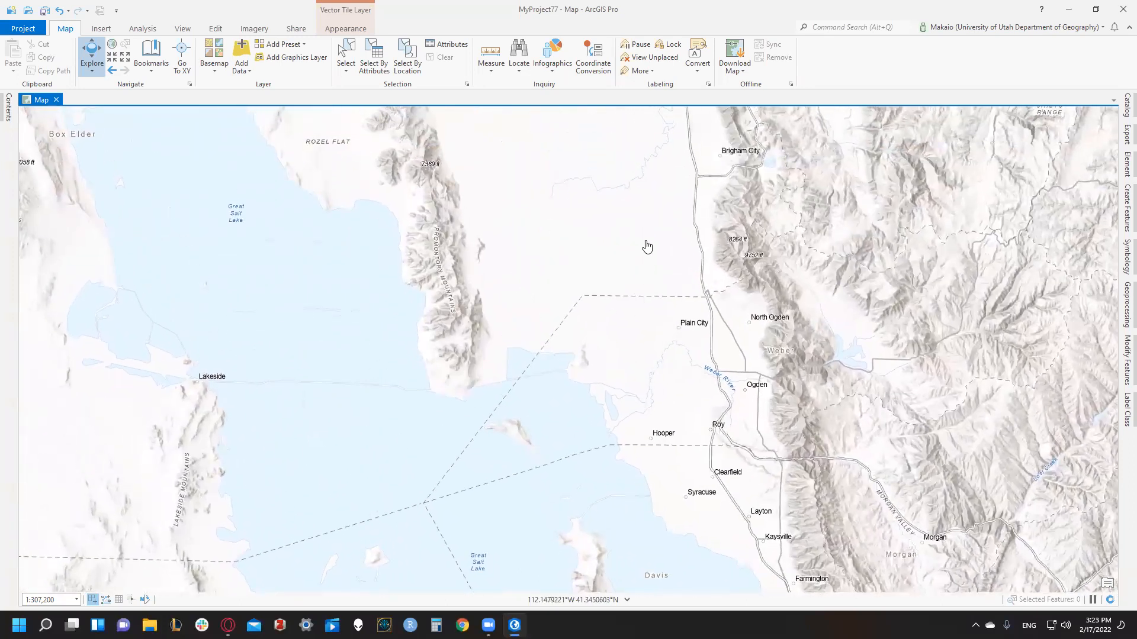
pyautogui.click(1125, 107)
pyautogui.doubleClick(951, 187)
pyautogui.rightClick(948, 202)
pyautogui.moveTo(999, 261)
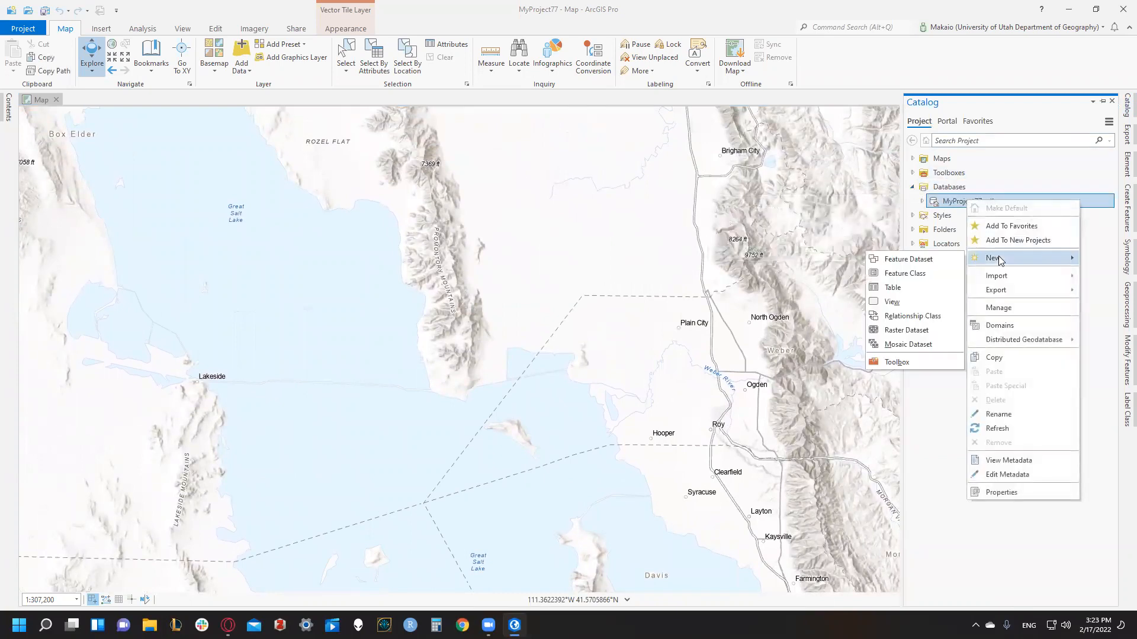
pyautogui.click(906, 273)
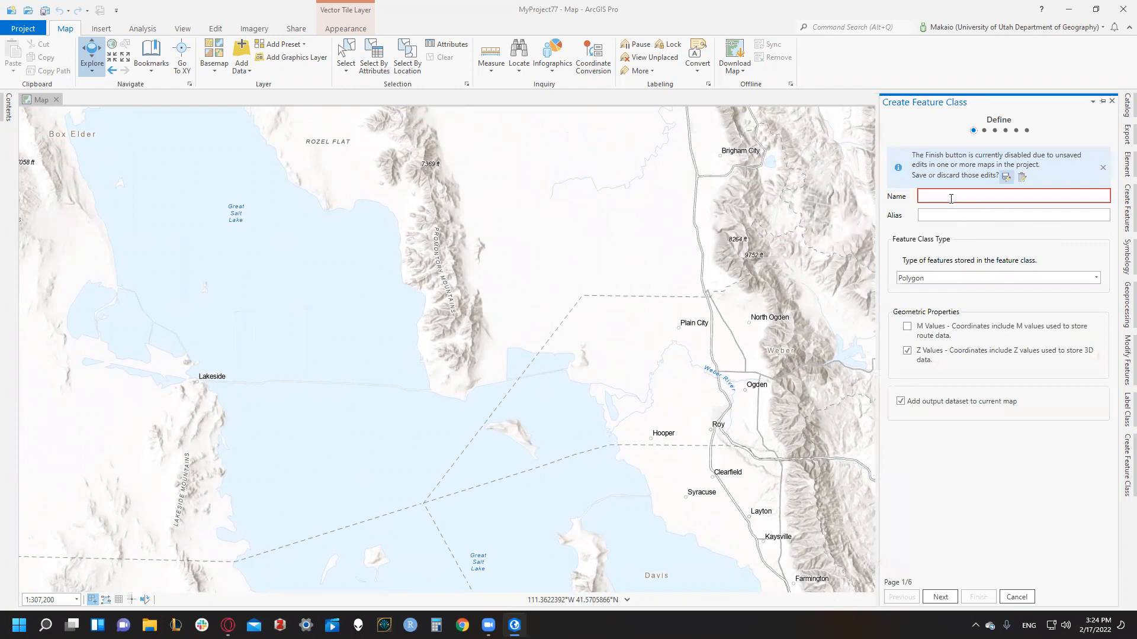
pyautogui.write('Rive')
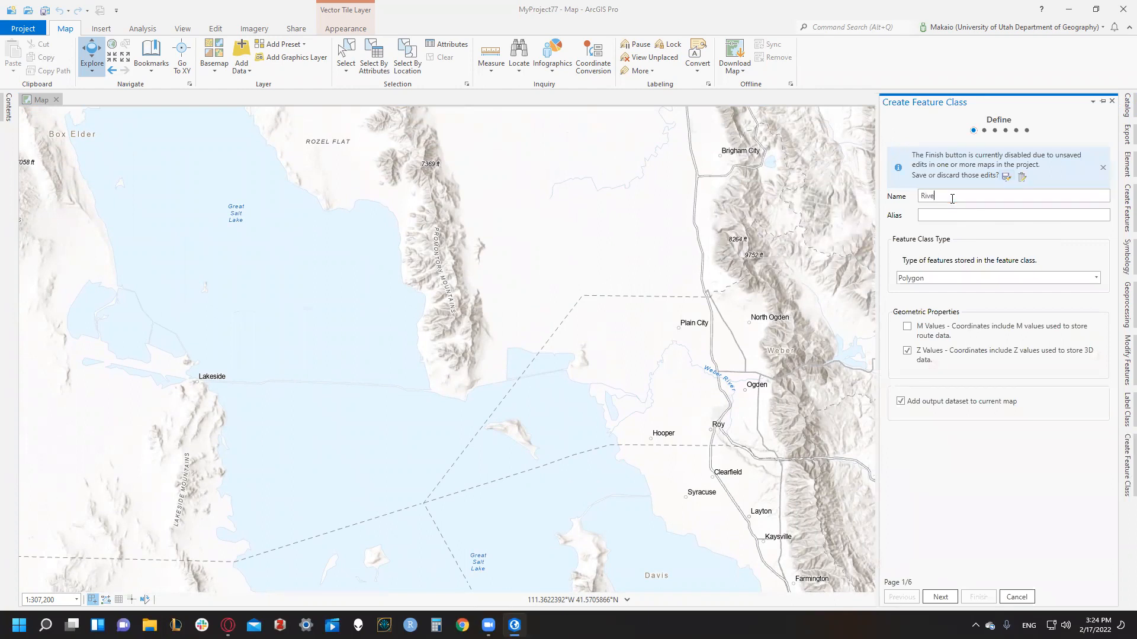
pyautogui.write('rs')
pyautogui.press('Tab')
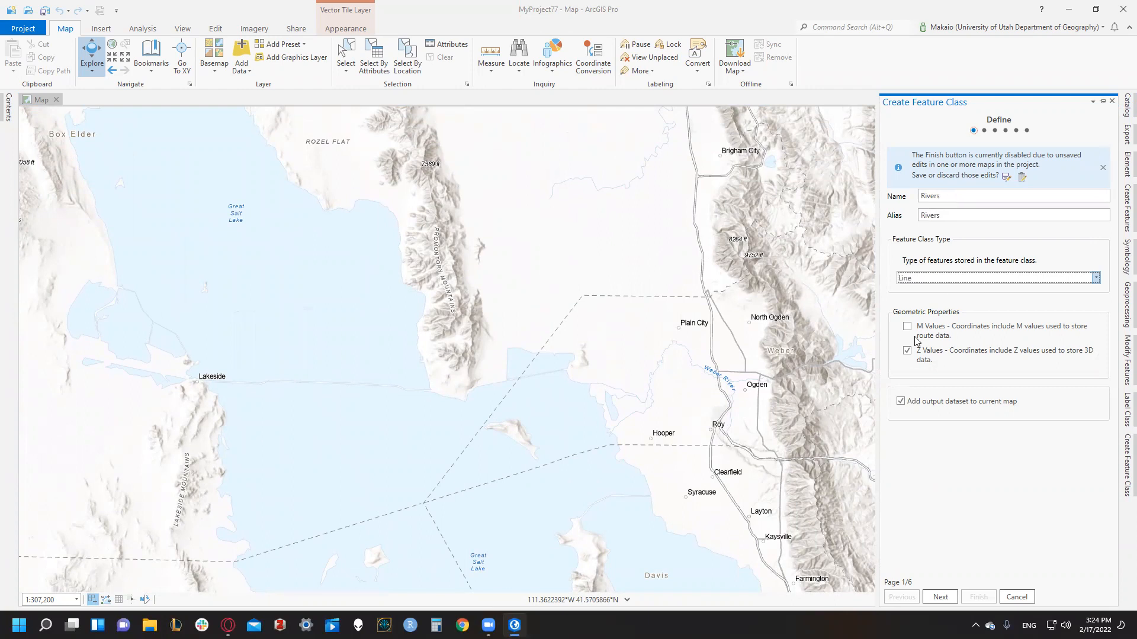
pyautogui.click(941, 597)
pyautogui.click(940, 597)
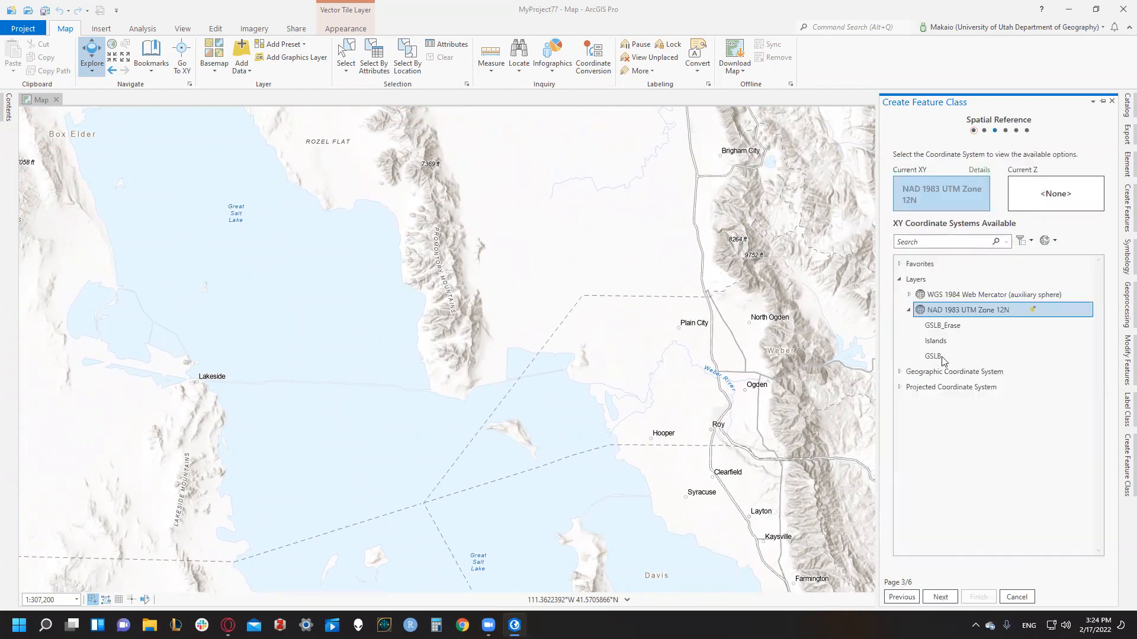
pyautogui.click(947, 598)
pyautogui.click(903, 597)
pyautogui.click(902, 597)
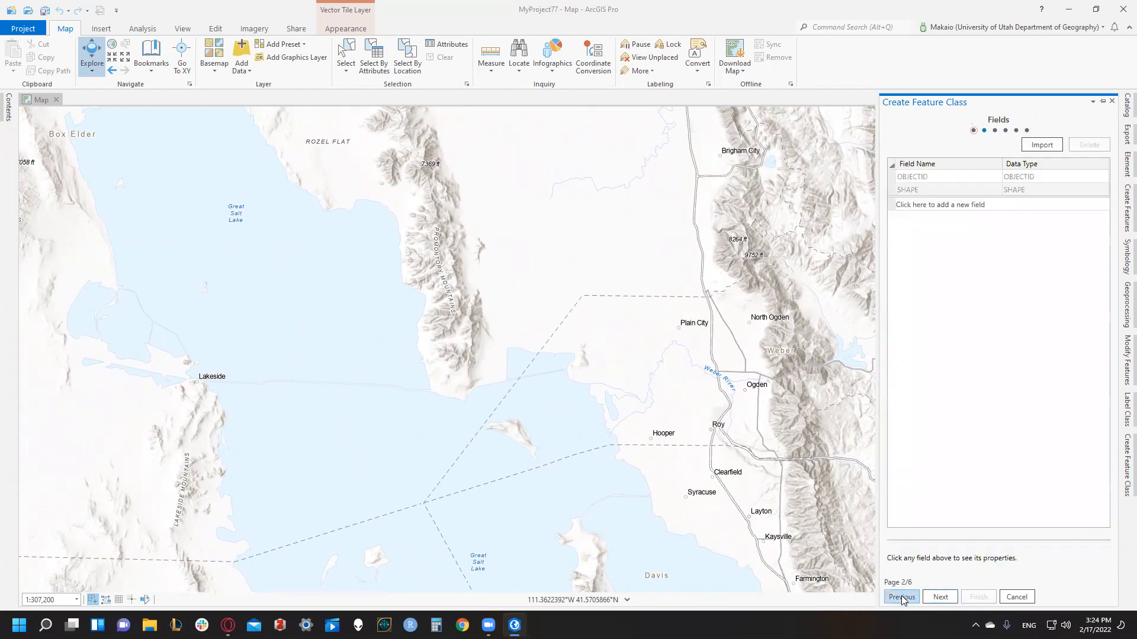
pyautogui.click(901, 597)
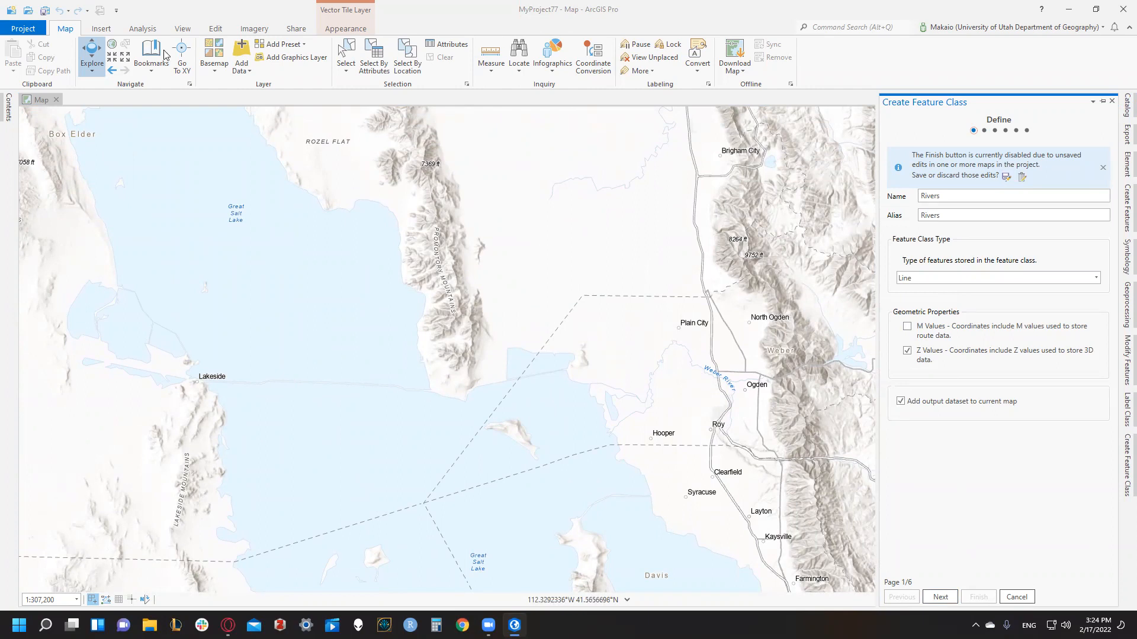
# Save all pending edits in the project and confirm the save
pyautogui.click(215, 29)
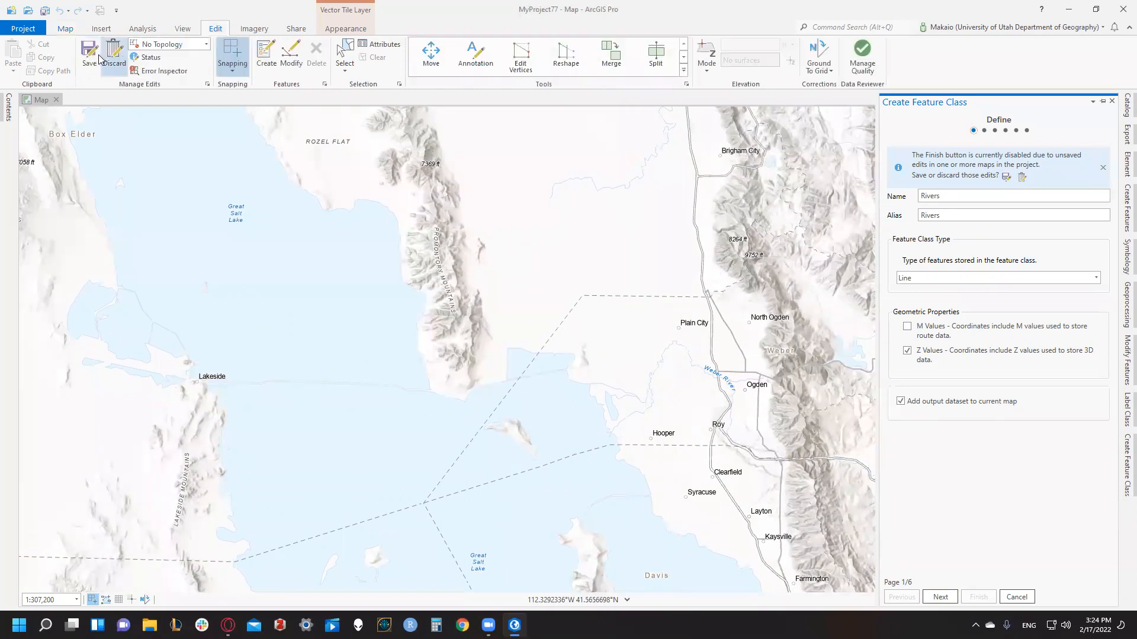
pyautogui.click(99, 59)
pyautogui.click(579, 331)
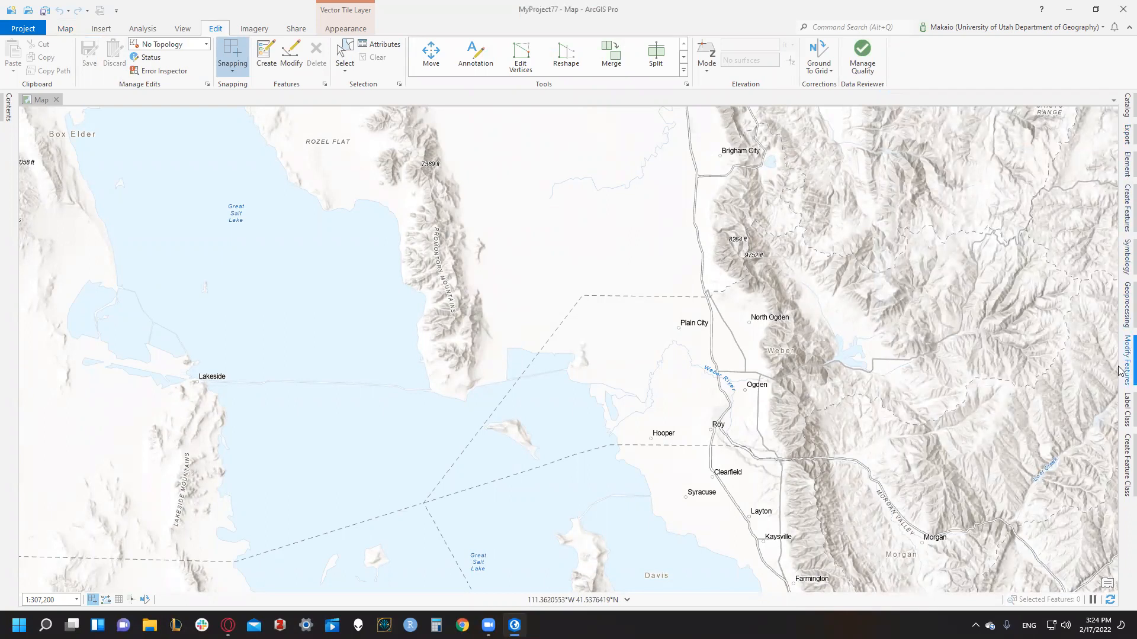
# Create a line feature class in the MyProject77.gdb geodatabase with Rivers as its name and alias, keeping the remaining default settings
pyautogui.moveTo(1119, 324)
pyautogui.click(1127, 105)
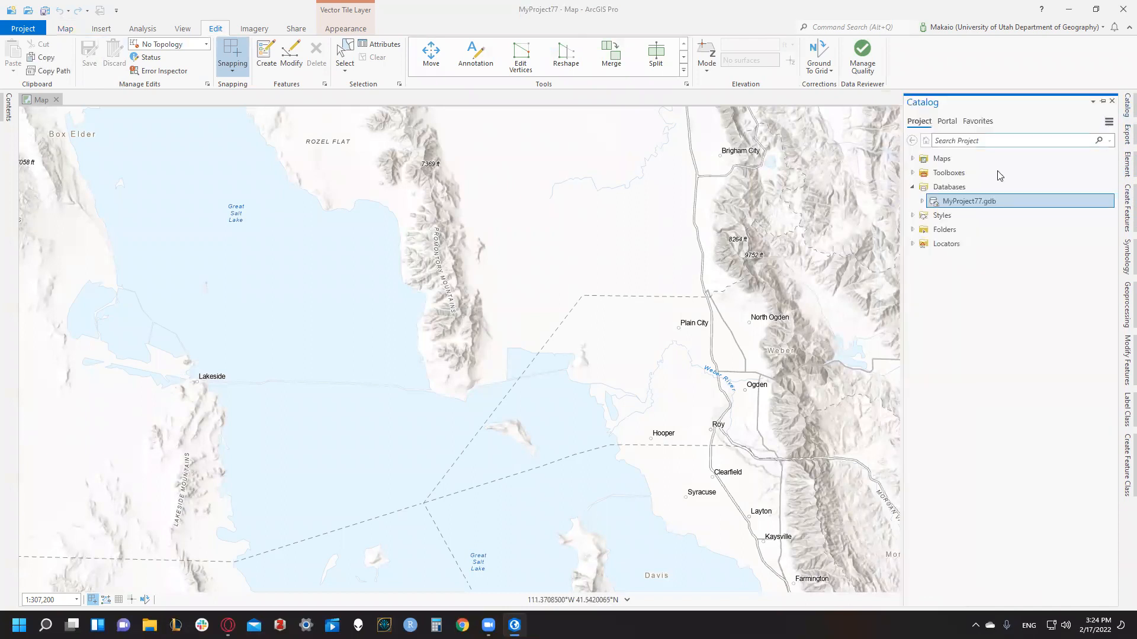
pyautogui.rightClick(949, 201)
pyautogui.moveTo(1001, 259)
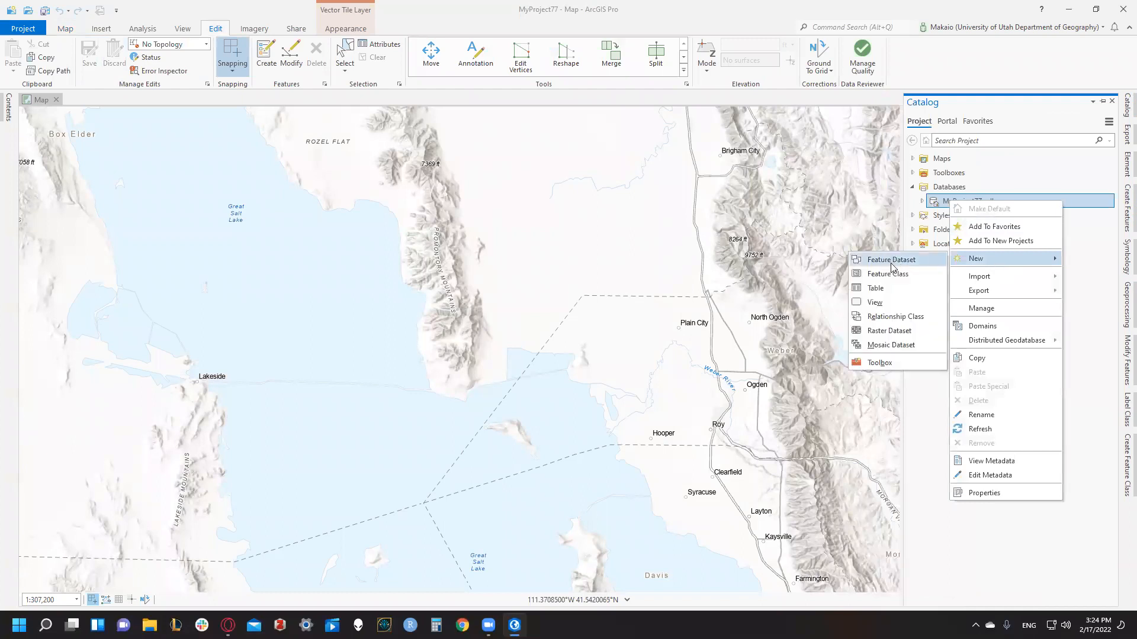
pyautogui.click(887, 273)
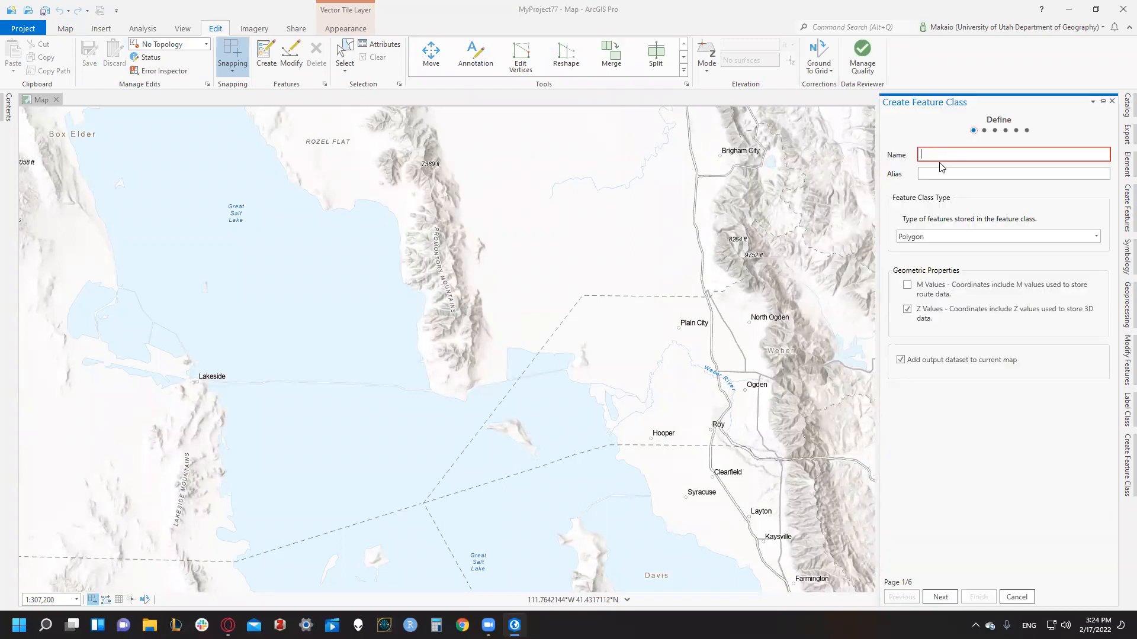
pyautogui.write('Rivers')
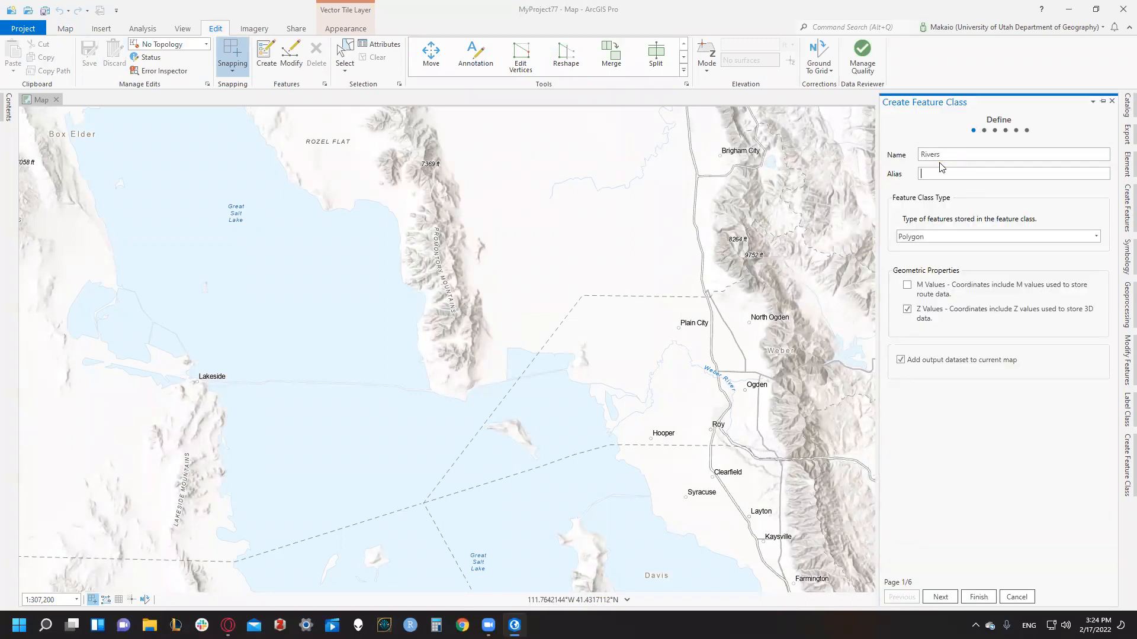
pyautogui.press('Tab')
pyautogui.press('l')
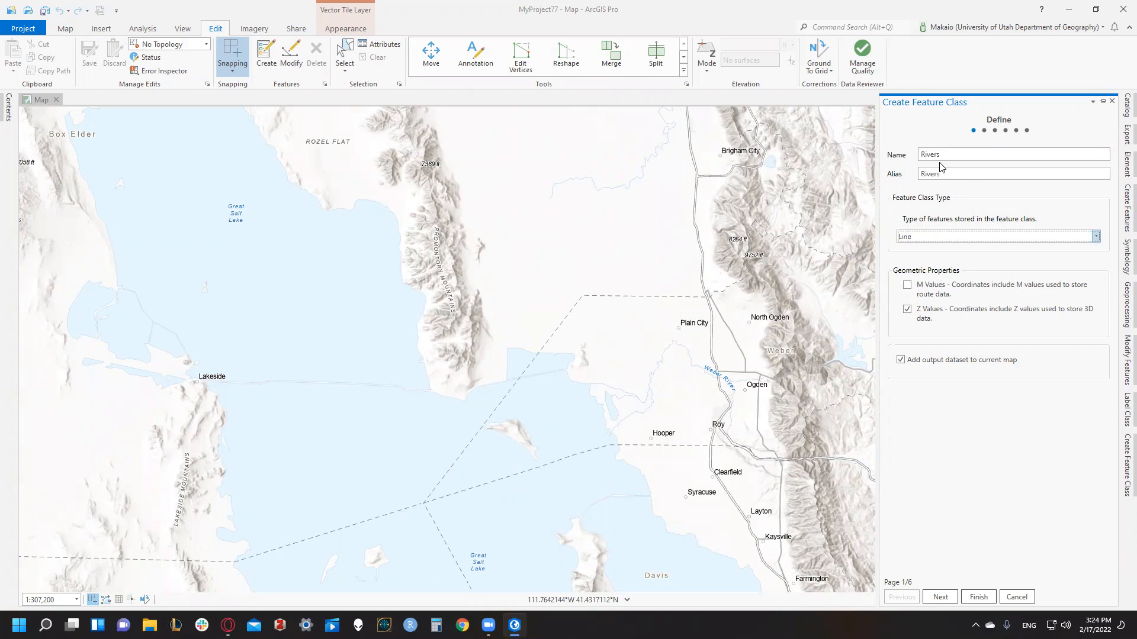
pyautogui.click(977, 597)
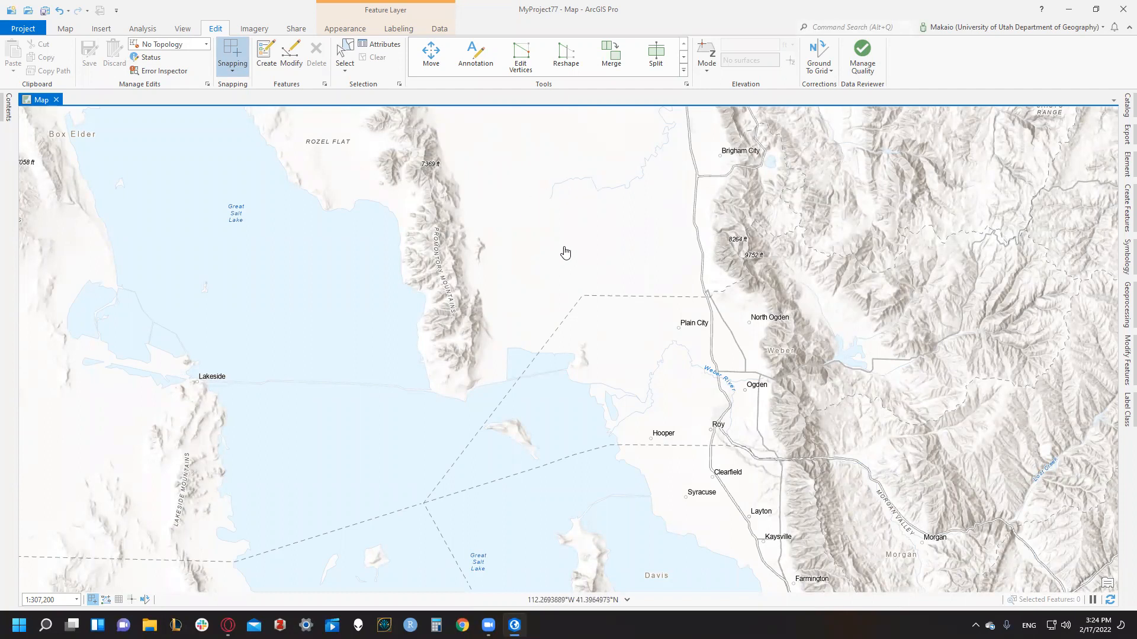
# Check the contents of the MyProject77.gdb geodatabase for the Rivers feature class and select it
pyautogui.moveTo(676, 353); pyautogui.dragTo(581, 213)
pyautogui.moveTo(617, 413); pyautogui.dragTo(577, 293)
pyautogui.click(1126, 105)
pyautogui.doubleClick(1013, 202)
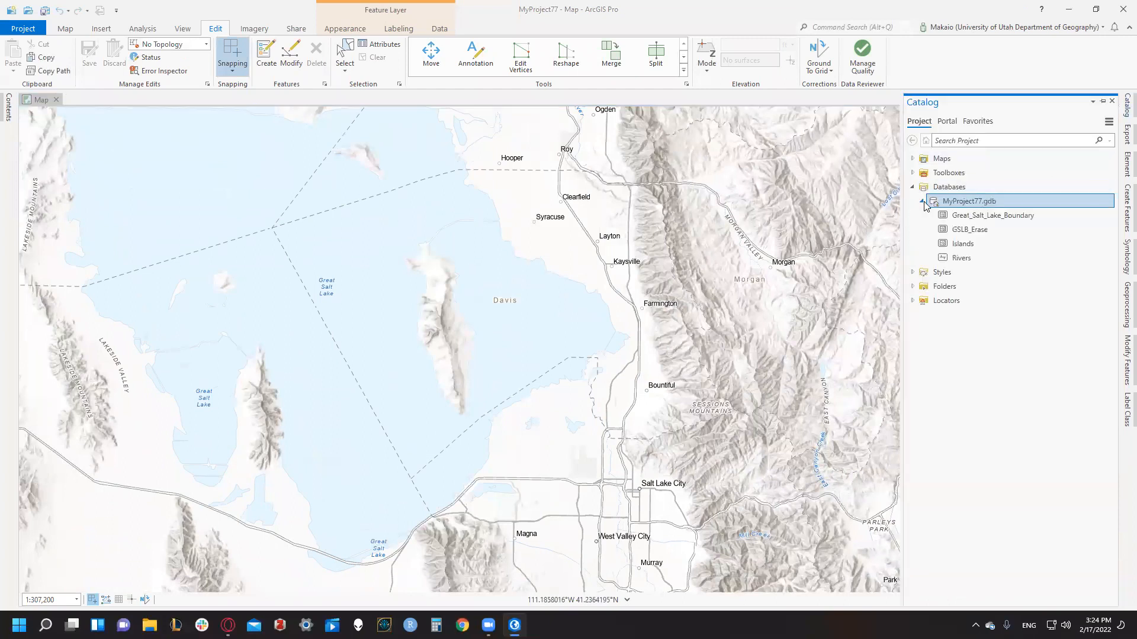
pyautogui.click(962, 258)
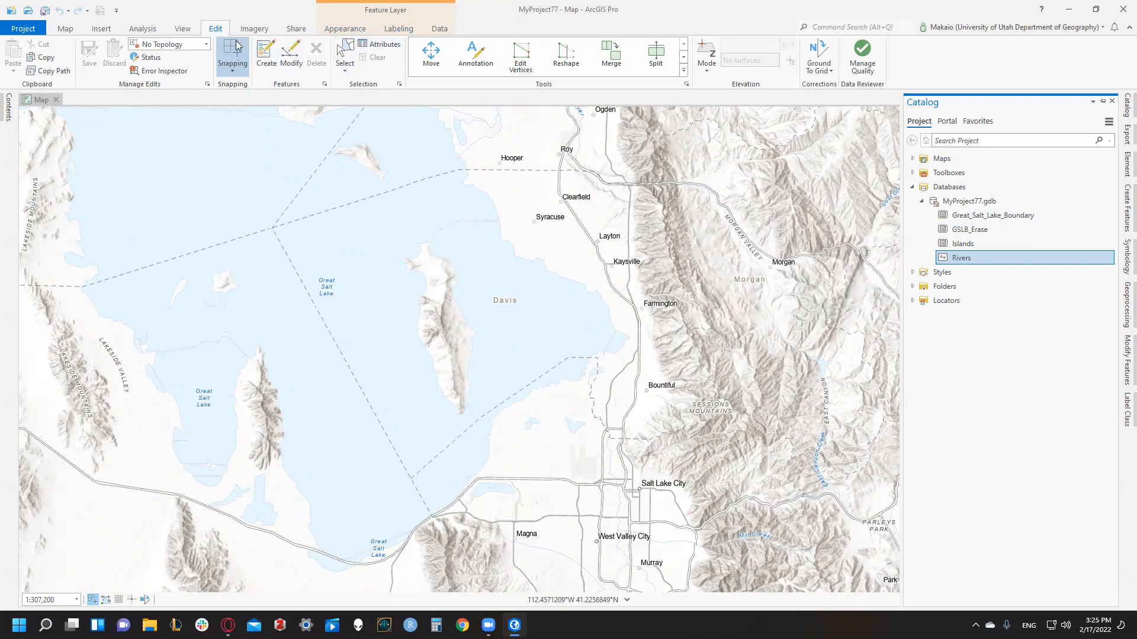
pyautogui.click(267, 57)
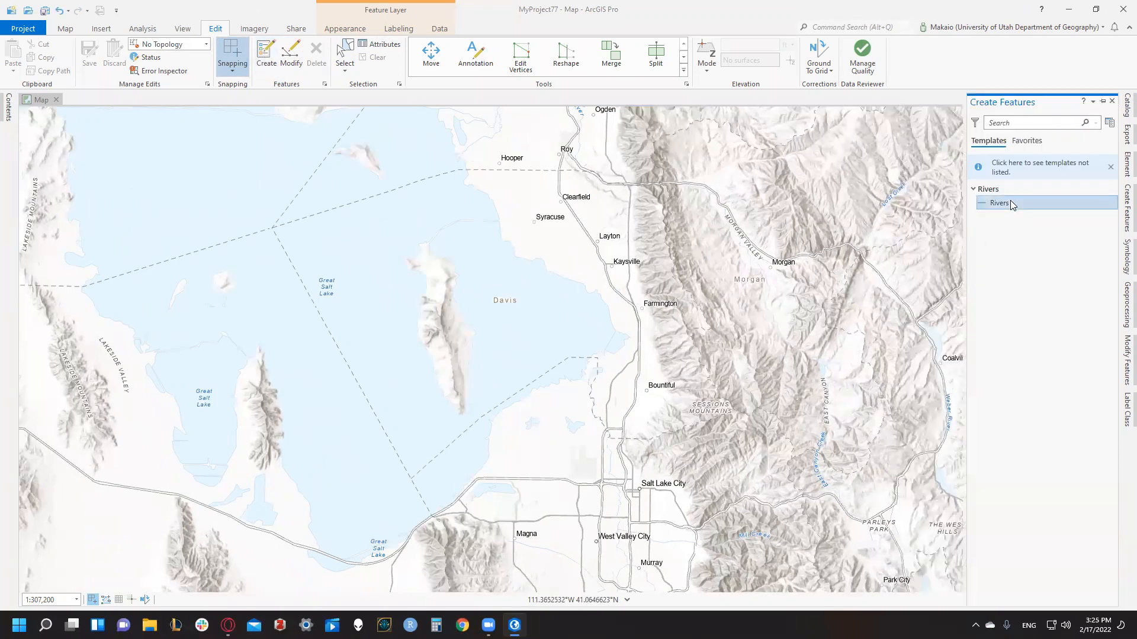
pyautogui.click(1007, 204)
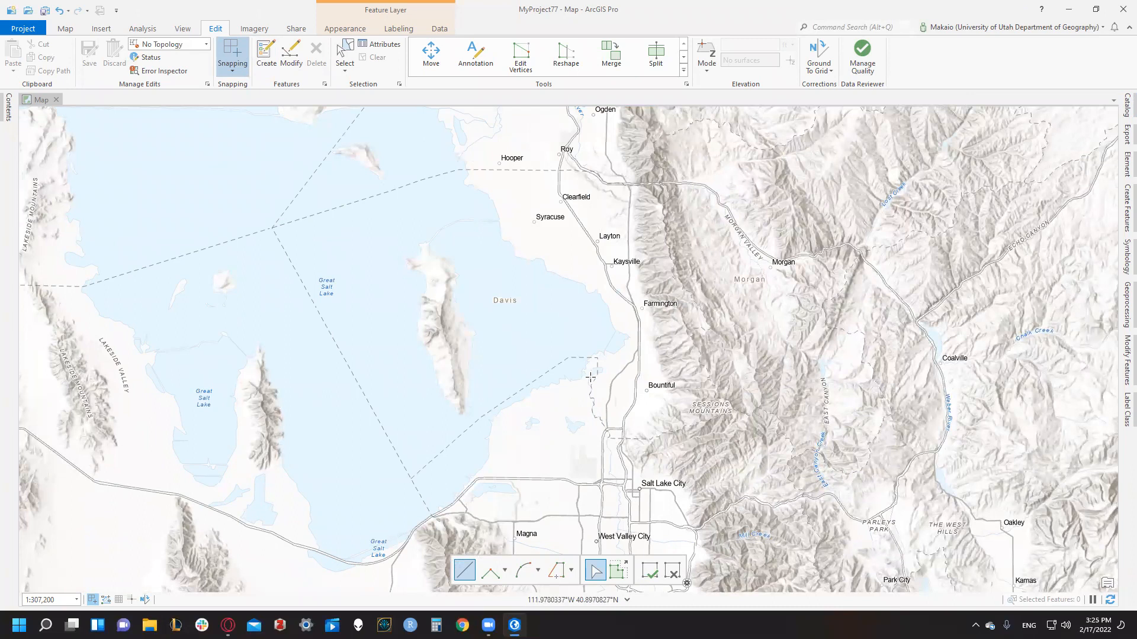
pyautogui.scroll(3, 602, 397)
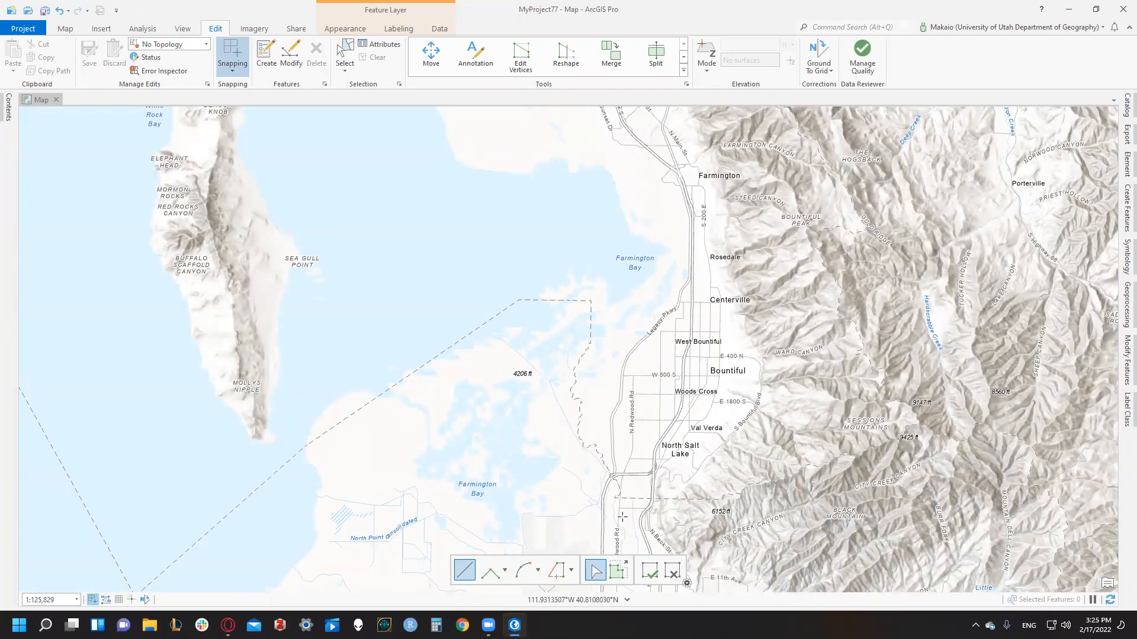
pyautogui.click(302, 400)
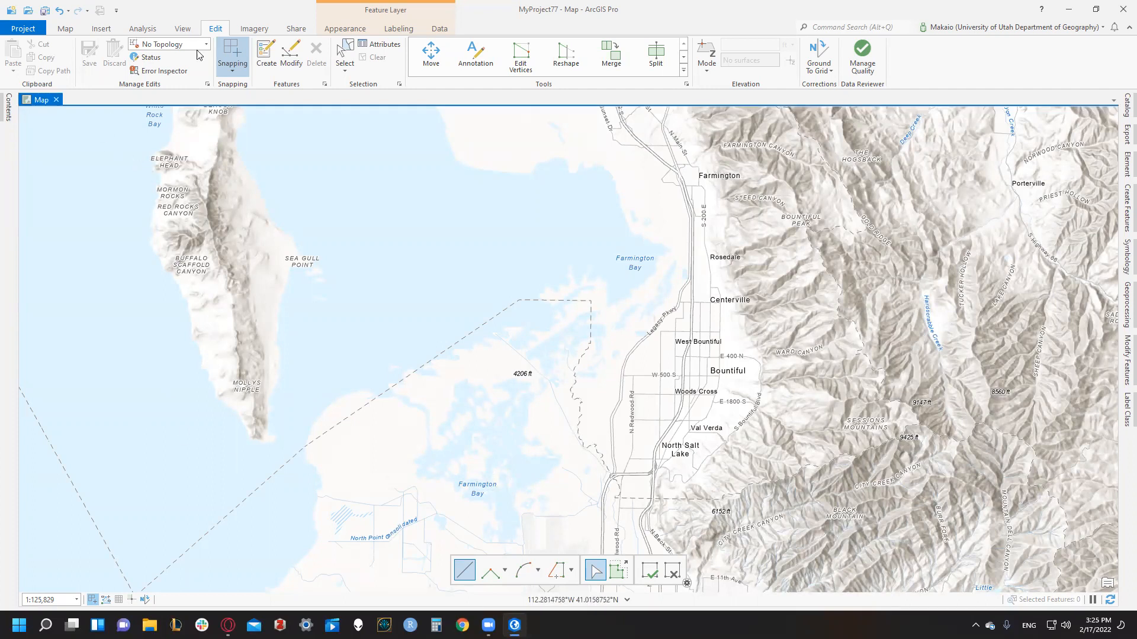
# Set the map scale to 1:100,000
pyautogui.click(65, 28)
pyautogui.click(58, 599)
pyautogui.press('BackSpace')
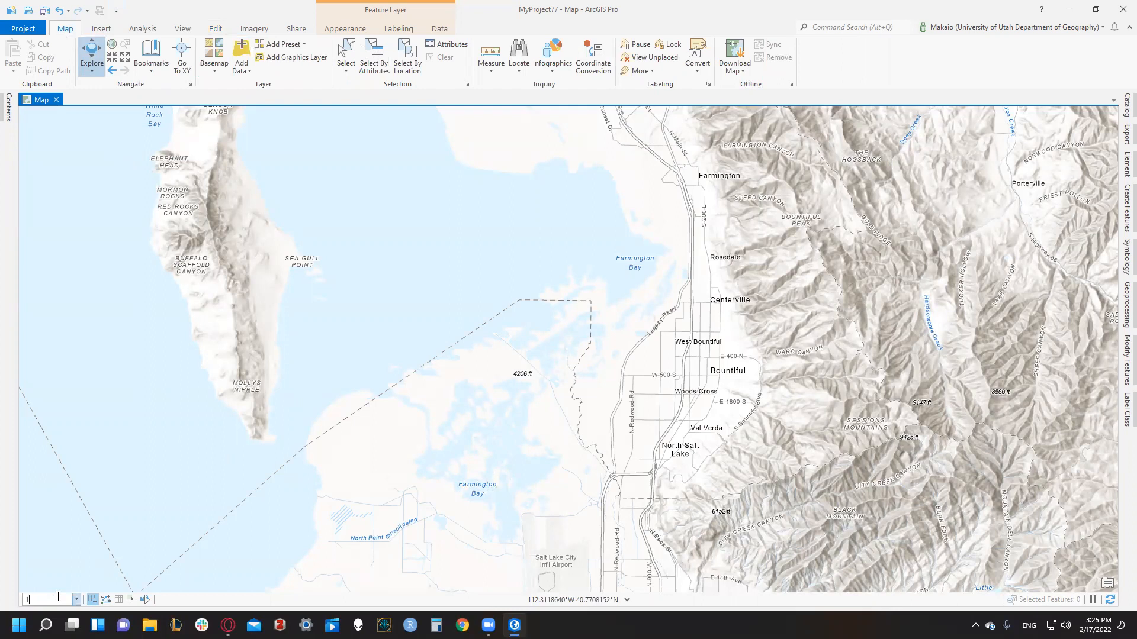
pyautogui.press('Return')
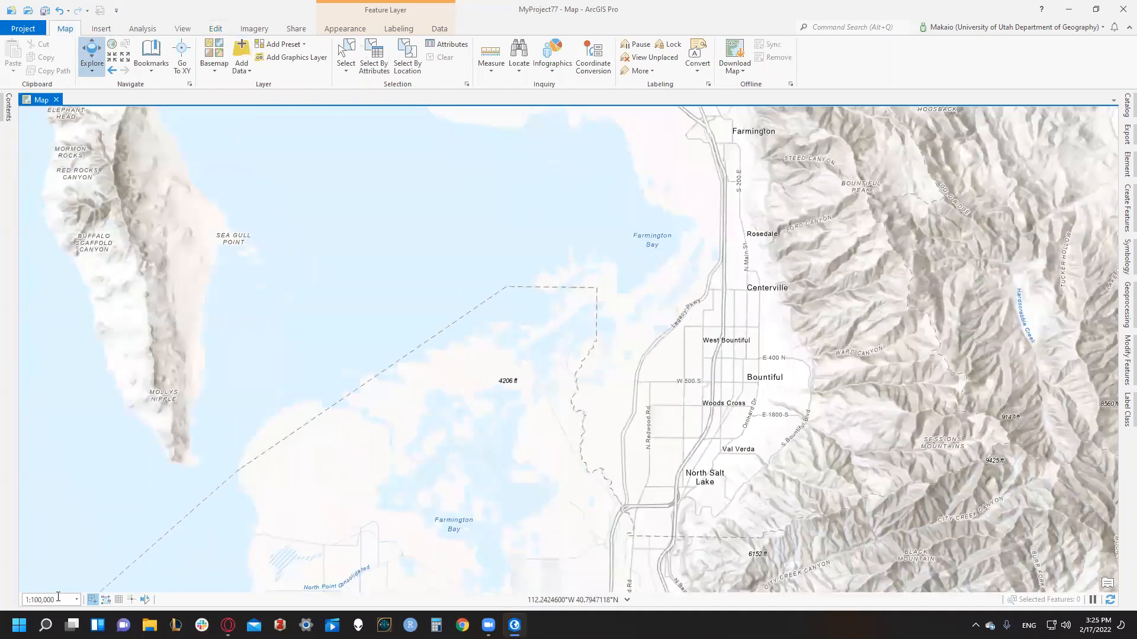
# Centre the map on the Farmington Bay area and switch its basemap to Topographic
pyautogui.moveTo(595, 455); pyautogui.dragTo(577, 341)
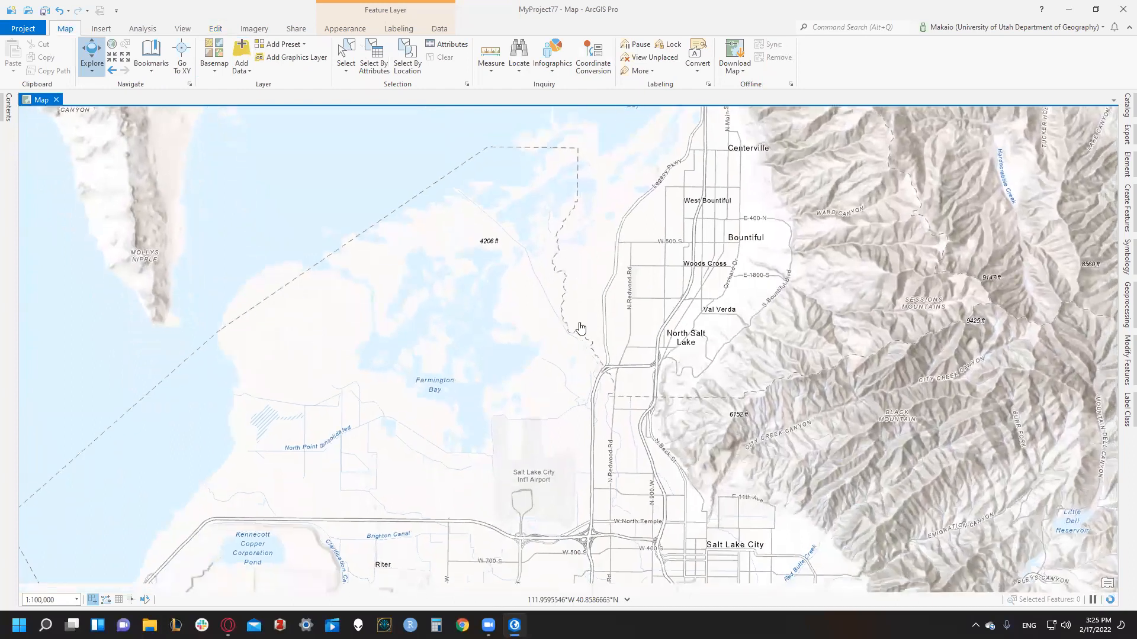
pyautogui.moveTo(579, 296); pyautogui.dragTo(564, 337)
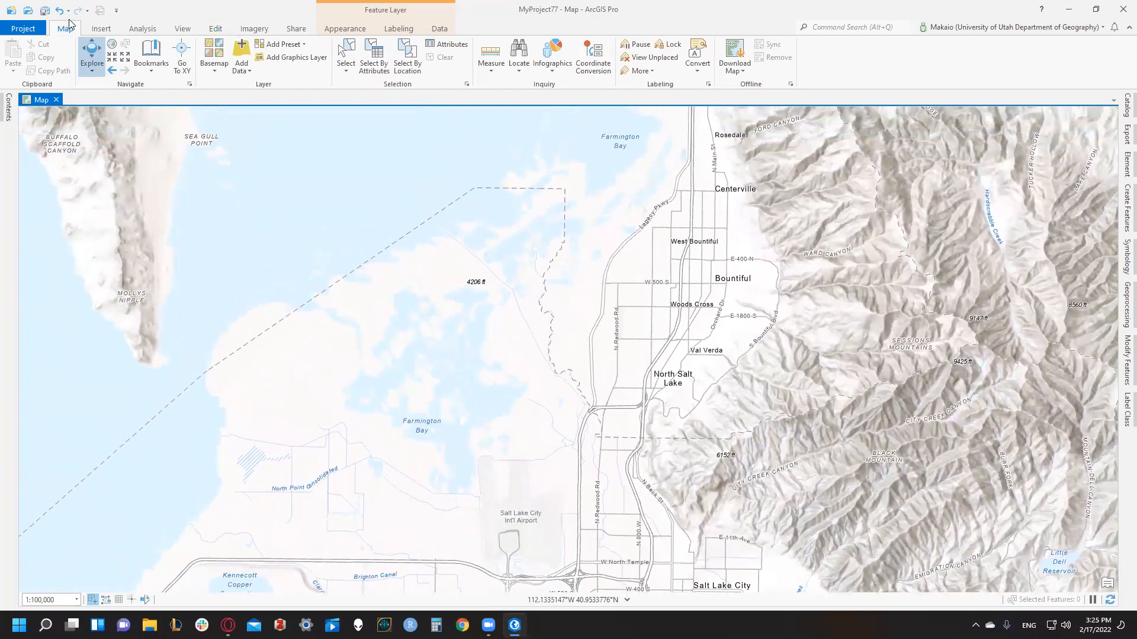
pyautogui.click(214, 56)
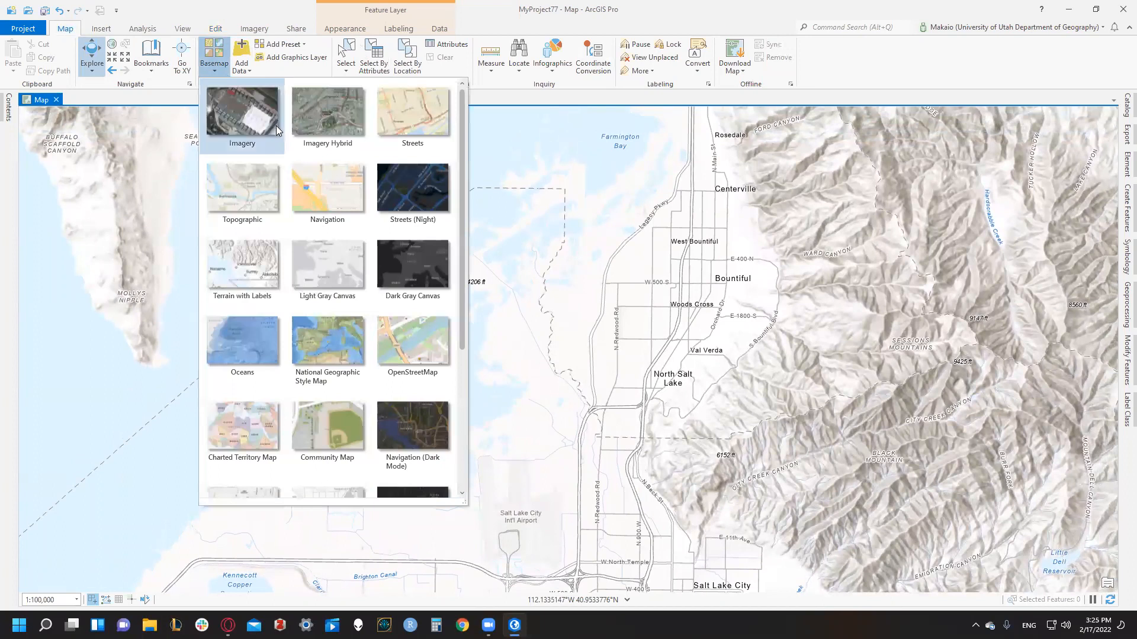
pyautogui.click(265, 185)
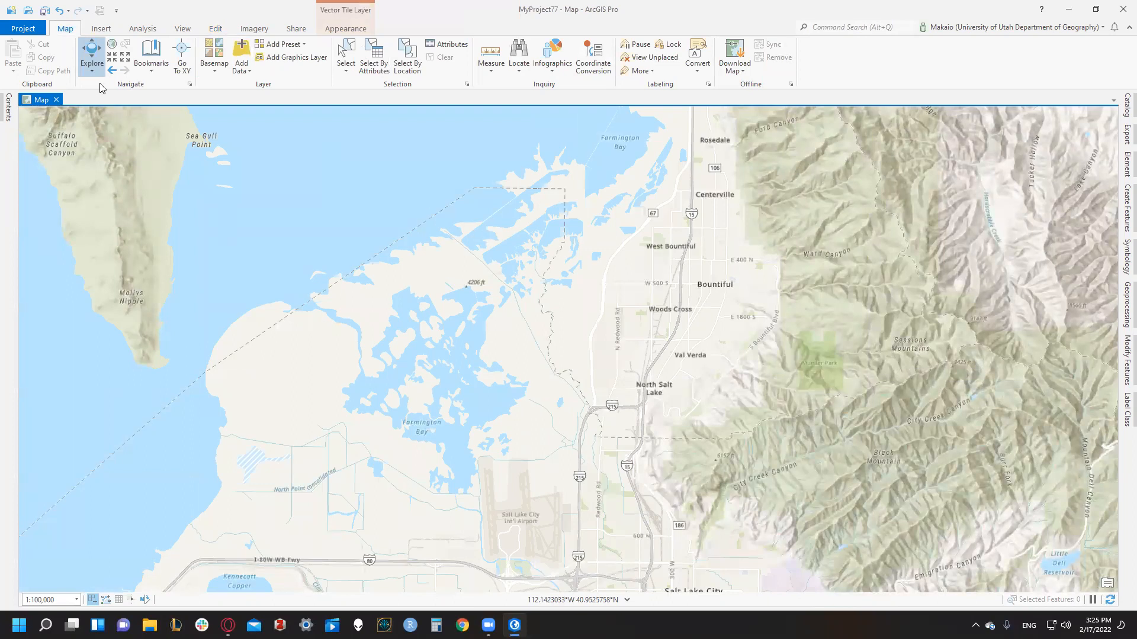
# Try the Imagery Hybrid basemap and return the map to the Terrain with Labels basemap
pyautogui.click(207, 75)
pyautogui.scroll(-3, 337, 239)
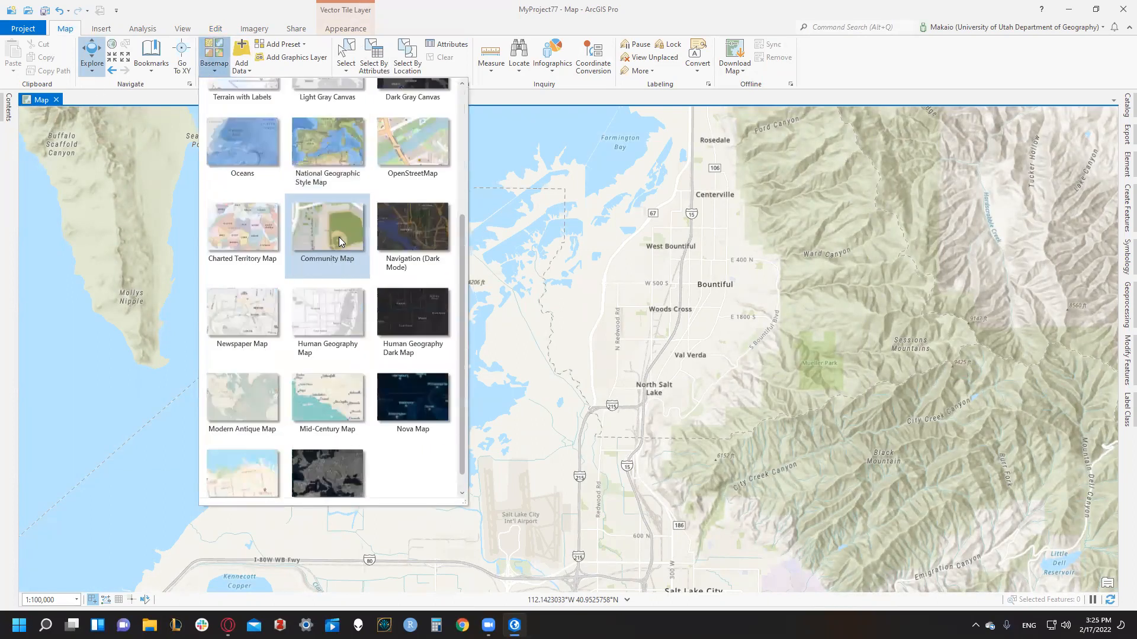
pyautogui.scroll(3, 331, 229)
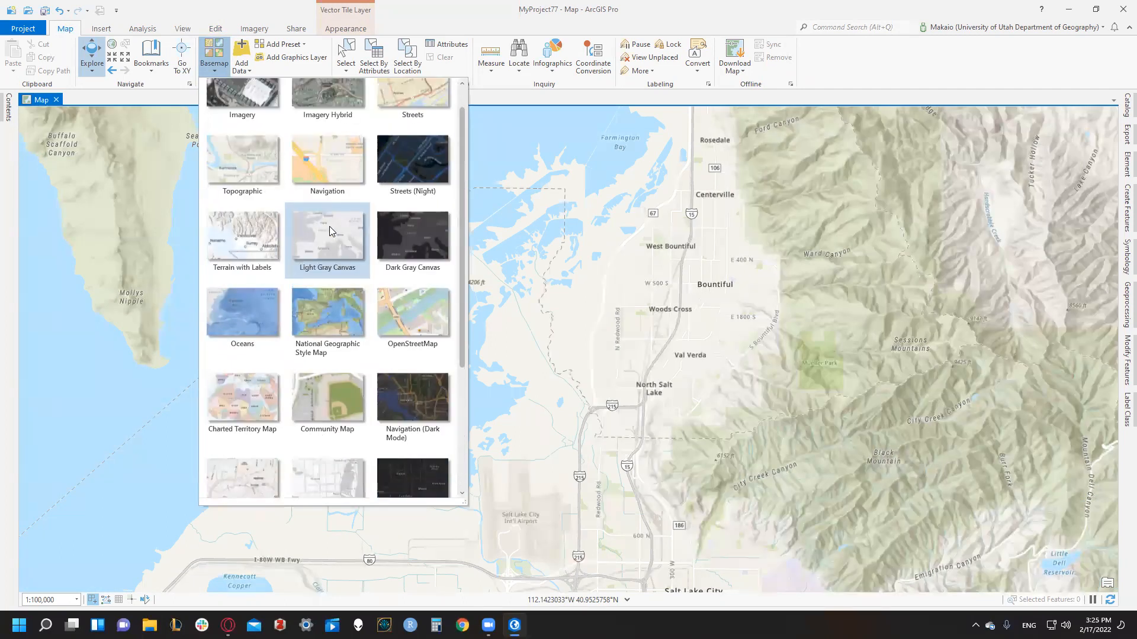
pyautogui.click(330, 116)
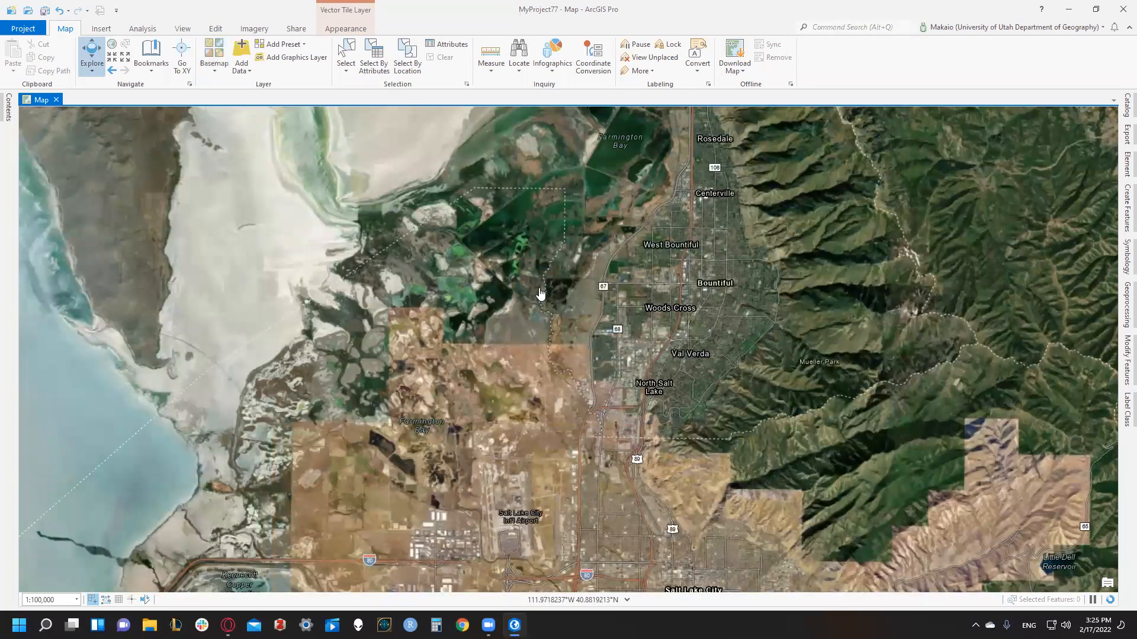
pyautogui.click(217, 68)
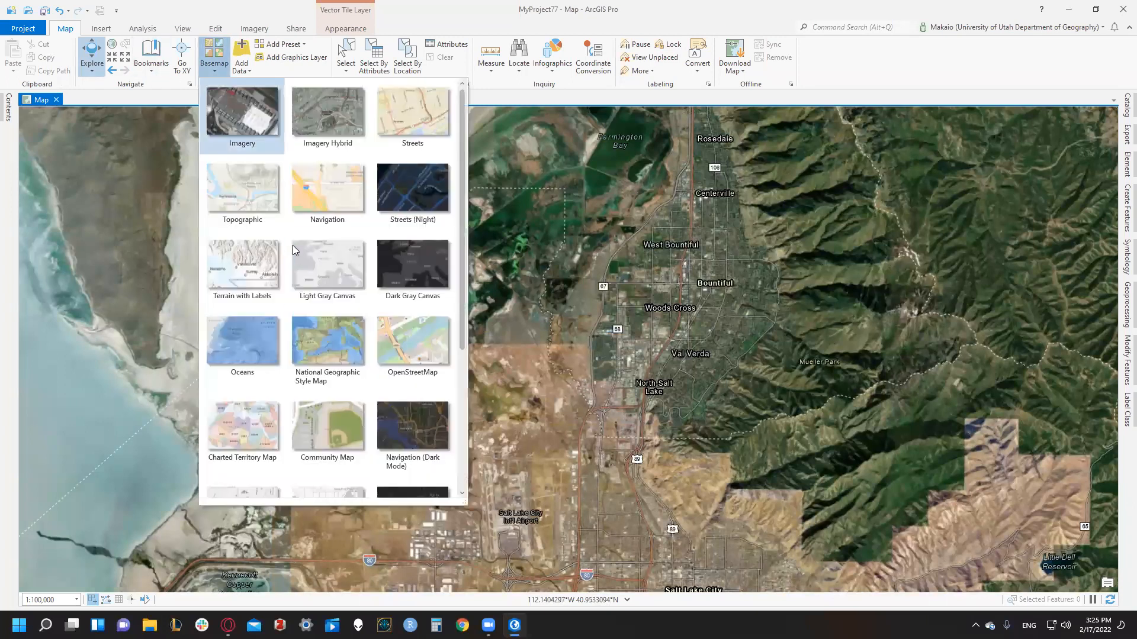
pyautogui.click(266, 261)
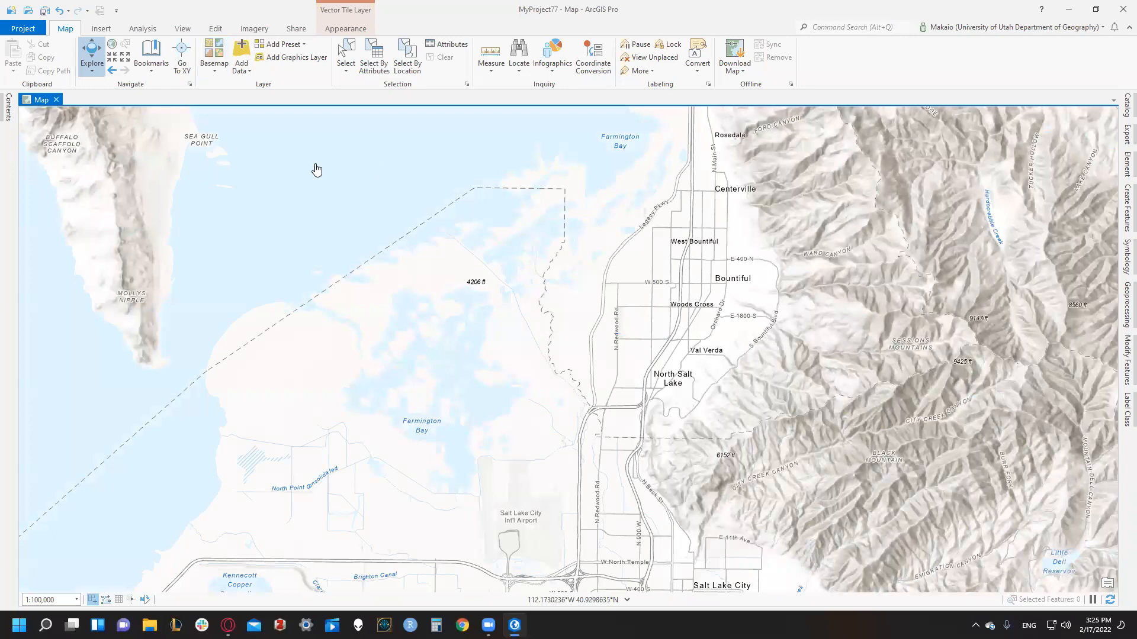
# Digitize a Rivers line from the marshes north of Farmington Bay southeast to just past N Redwood Rd, west of North Salt Lake
pyautogui.click(214, 29)
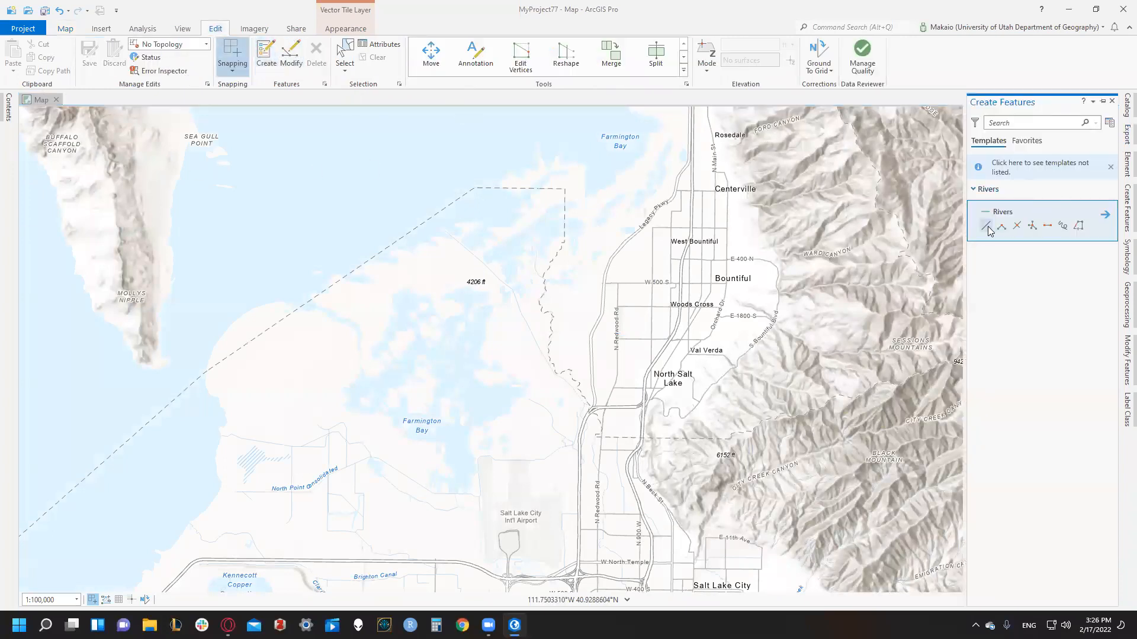
pyautogui.click(987, 230)
pyautogui.scroll(4, 624, 421)
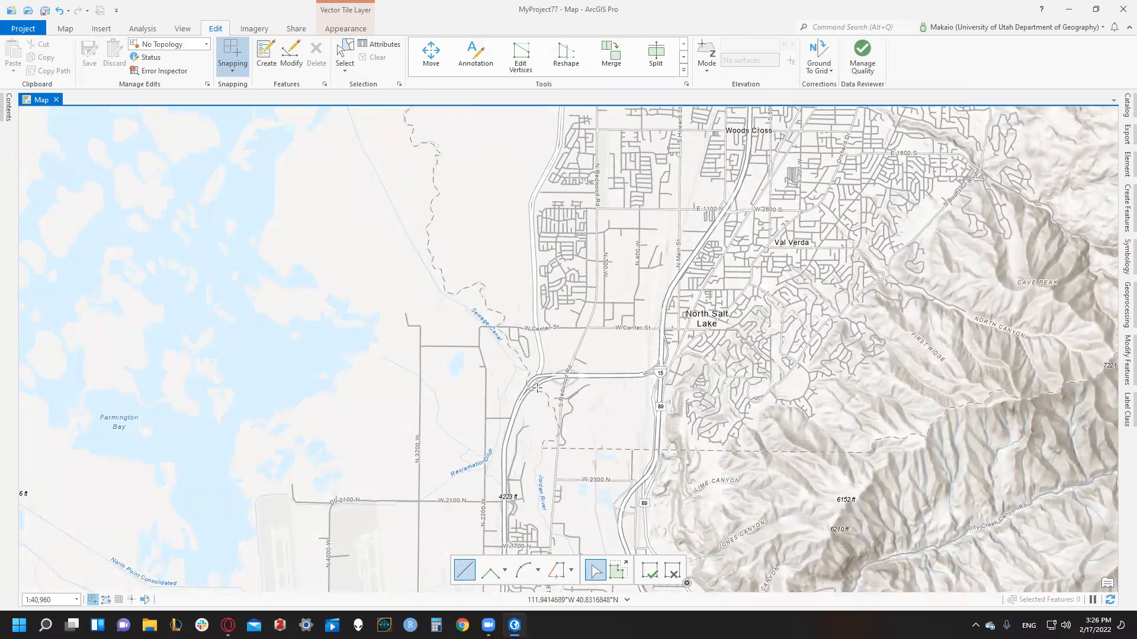
pyautogui.scroll(-4, 466, 281)
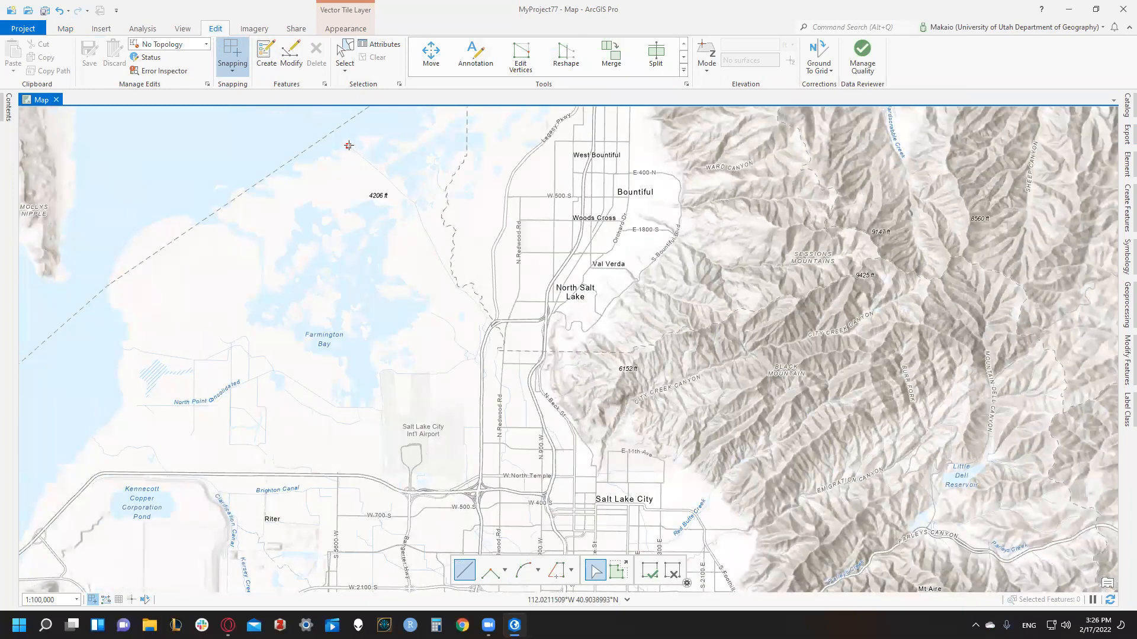
pyautogui.click(415, 206)
pyautogui.click(443, 267)
pyautogui.click(505, 342)
pyautogui.doubleClick(508, 389)
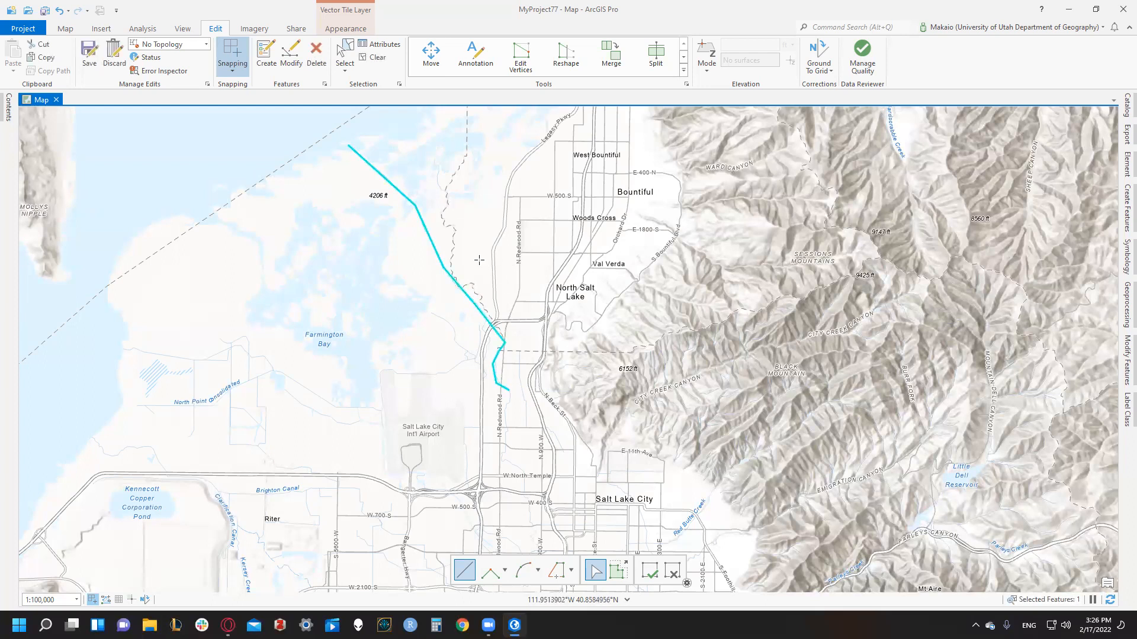
# Save all edits for the new river line and clear the selection
pyautogui.click(89, 54)
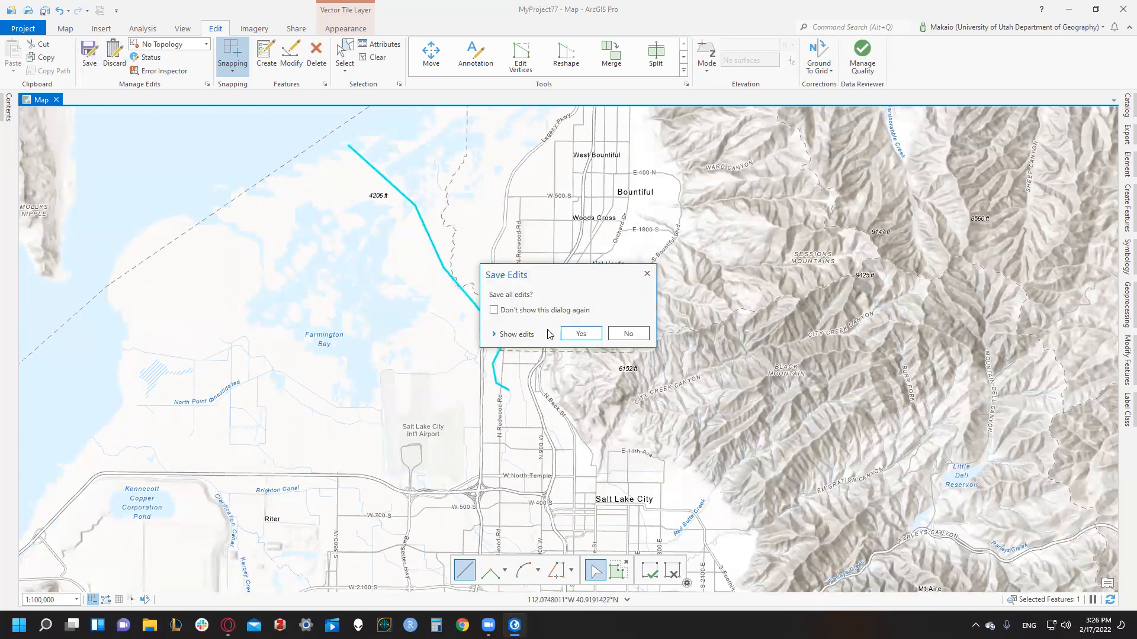
pyautogui.click(580, 333)
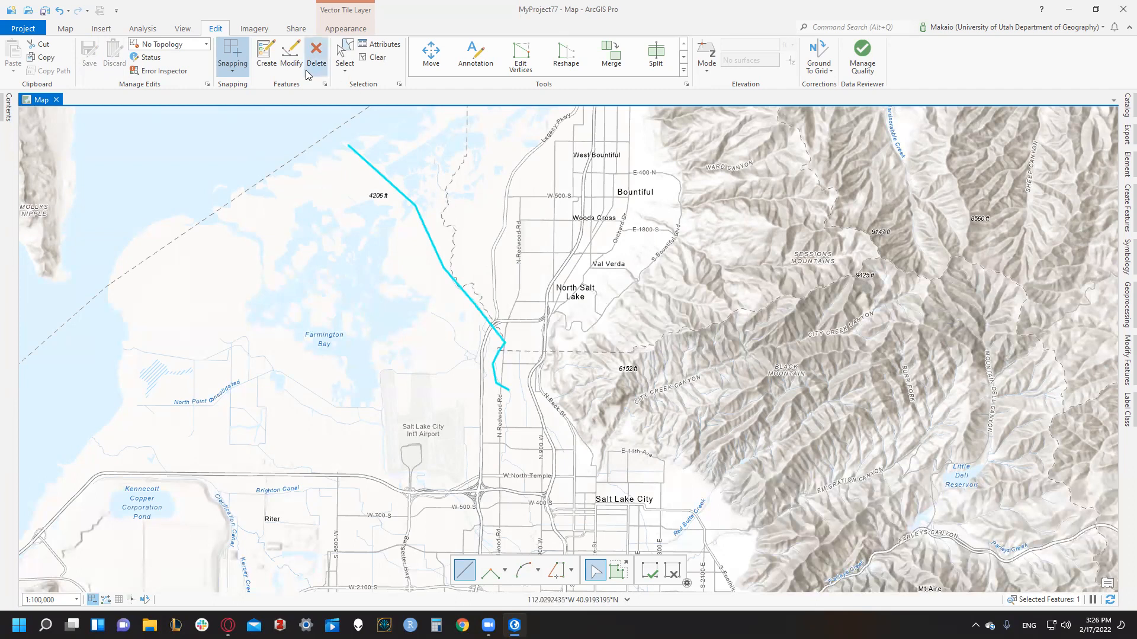
pyautogui.click(378, 58)
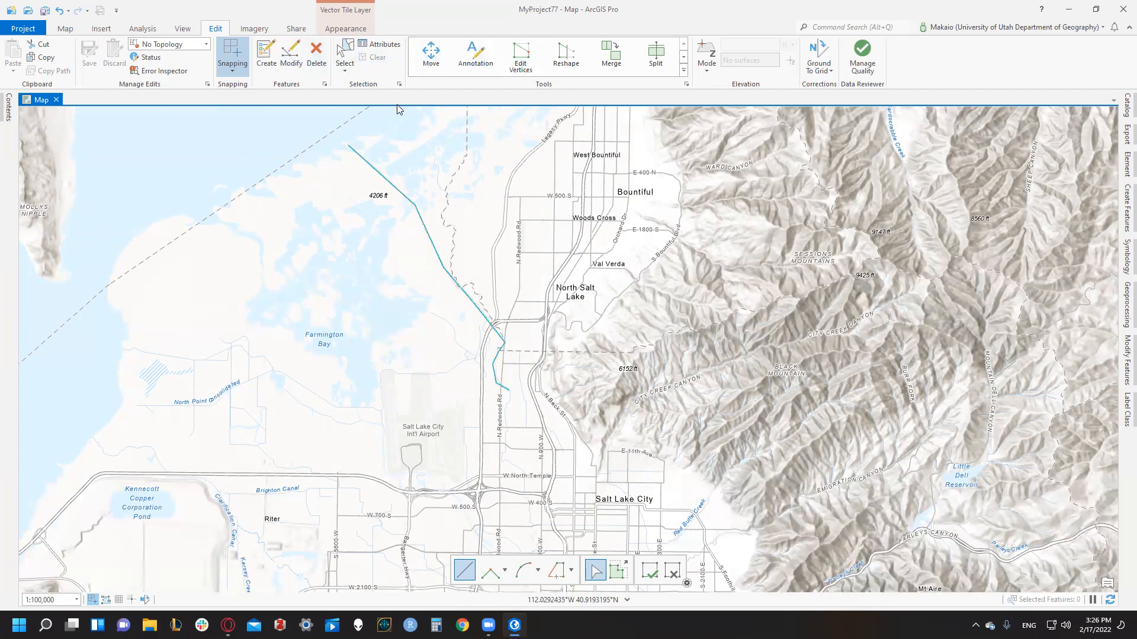
# Digitize a second Rivers line from the lake shore west of Hooper, following the river northeast toward Reese
pyautogui.click(65, 29)
pyautogui.moveTo(349, 241); pyautogui.dragTo(213, 356)
pyautogui.moveTo(195, 243); pyautogui.dragTo(386, 294)
pyautogui.scroll(-4, 386, 294)
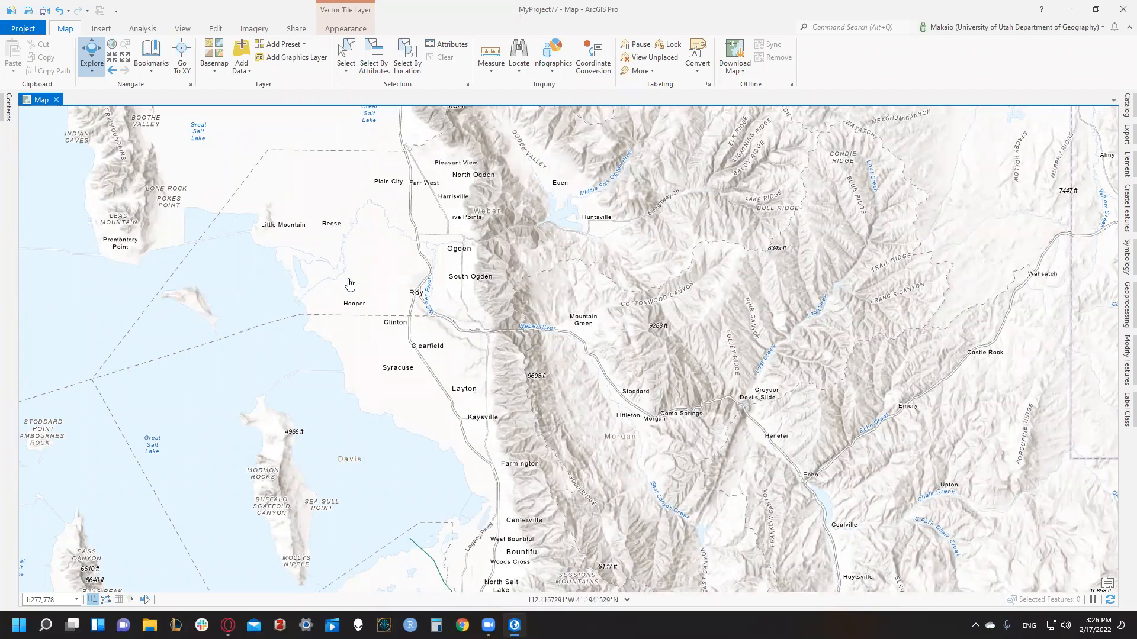
pyautogui.scroll(2, 349, 279)
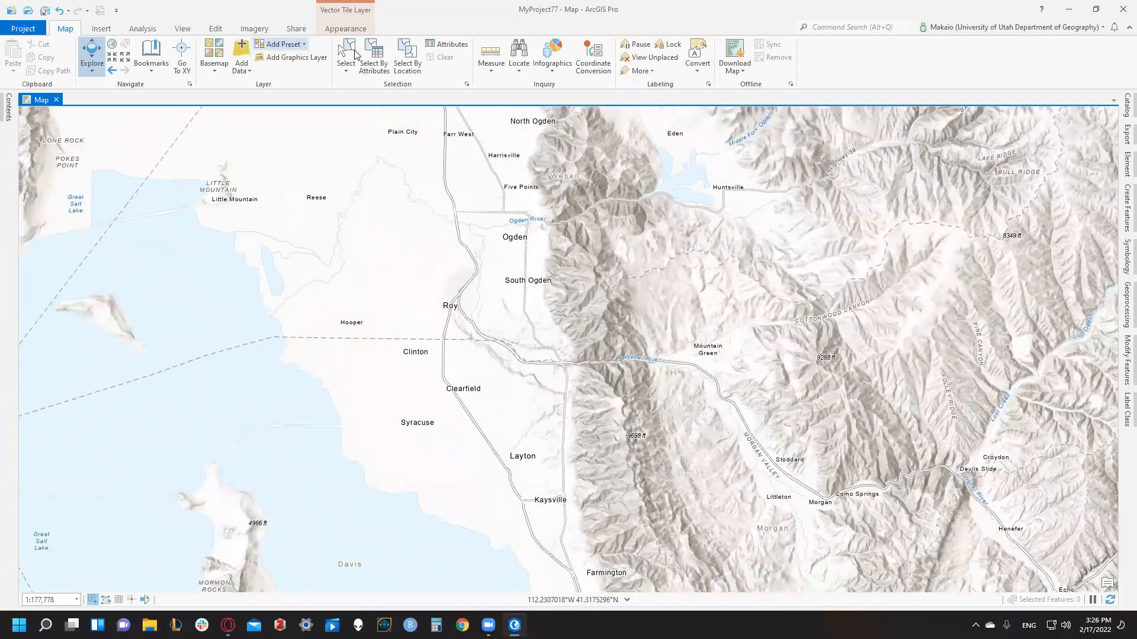
pyautogui.click(214, 29)
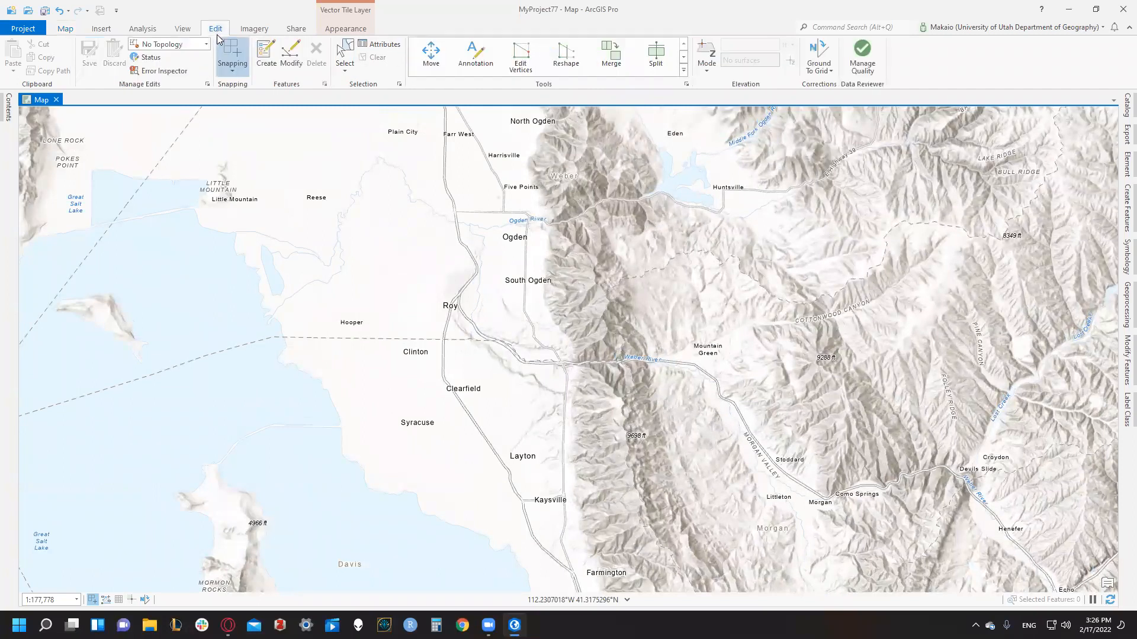
pyautogui.click(266, 55)
pyautogui.click(1003, 230)
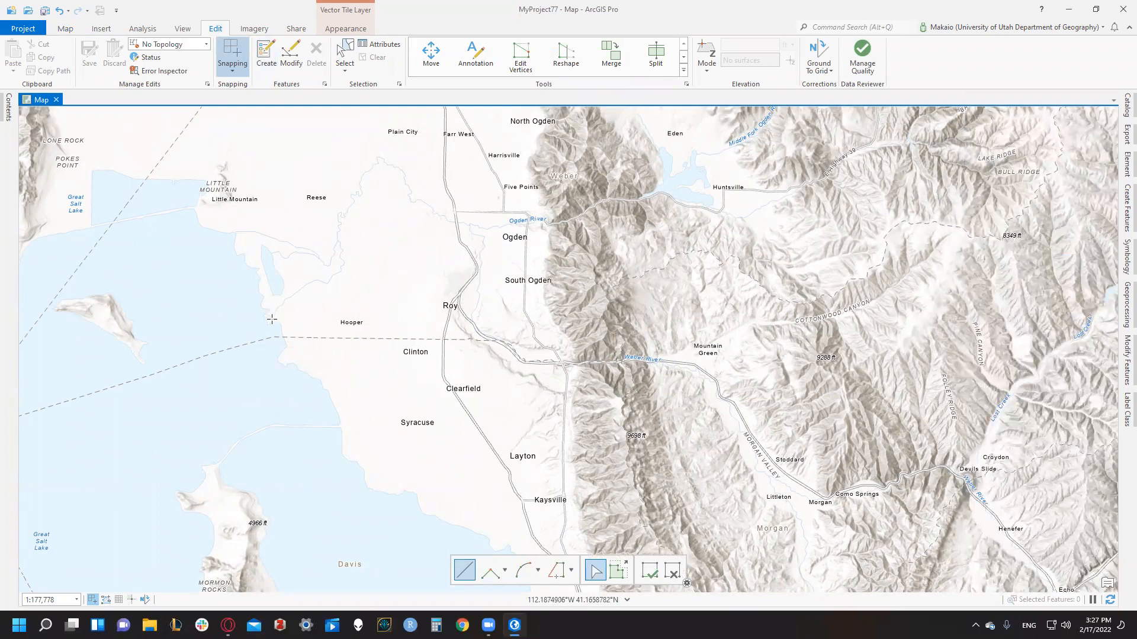
pyautogui.click(297, 293)
pyautogui.click(342, 272)
pyautogui.click(343, 264)
pyautogui.click(340, 256)
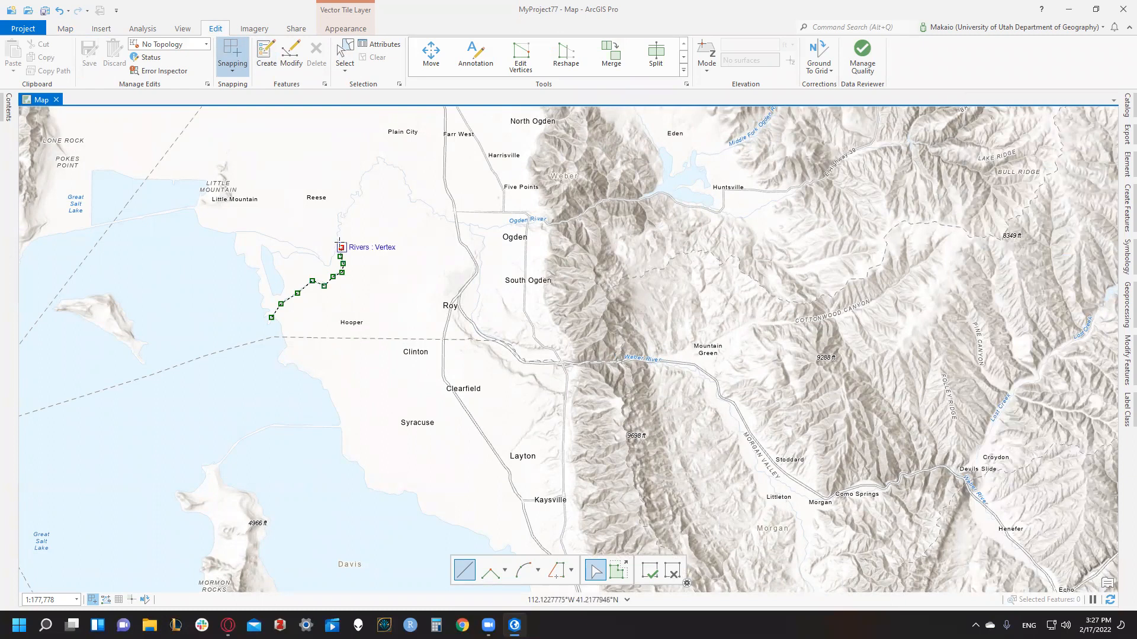
pyautogui.doubleClick(337, 243)
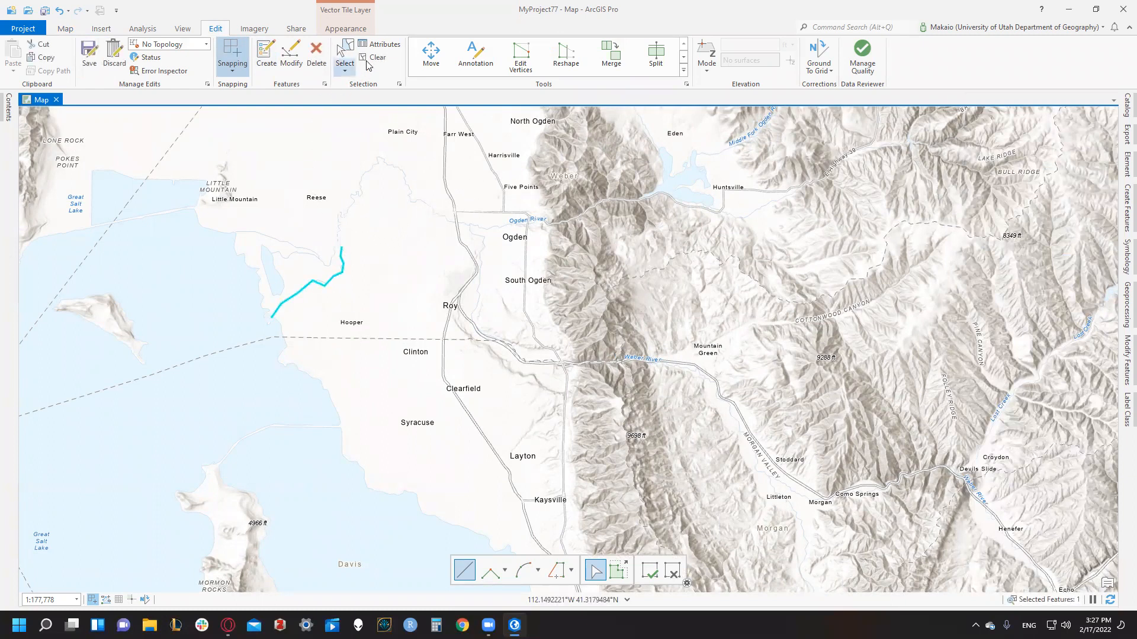
# Save all edits for the river line near Hooper
pyautogui.click(89, 54)
pyautogui.click(572, 334)
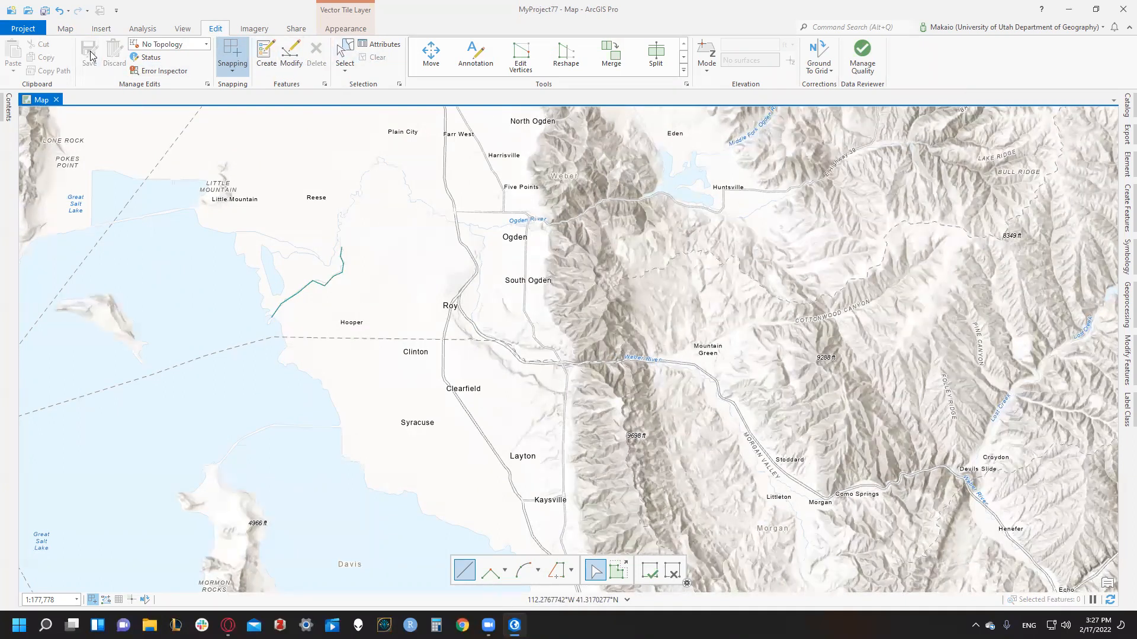
# Zoom out to the northern Great Salt Lake region and switch the basemap to Dark Gray Canvas
pyautogui.click(65, 28)
pyautogui.click(92, 54)
pyautogui.moveTo(203, 158); pyautogui.dragTo(401, 314)
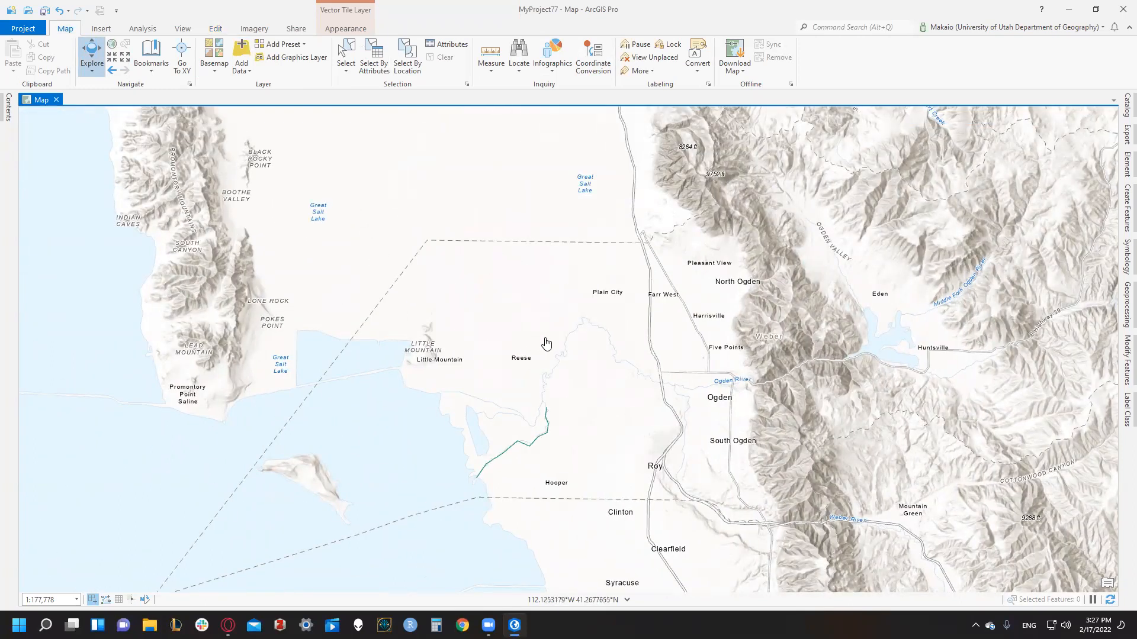
pyautogui.moveTo(402, 205); pyautogui.dragTo(424, 327)
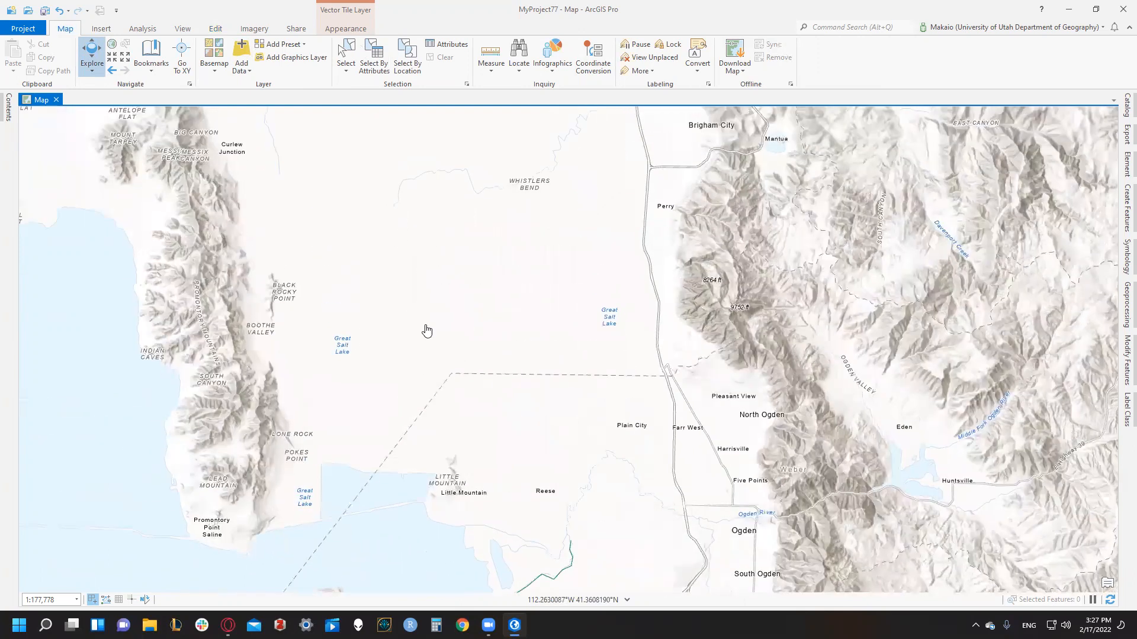
pyautogui.scroll(-1, 460, 229)
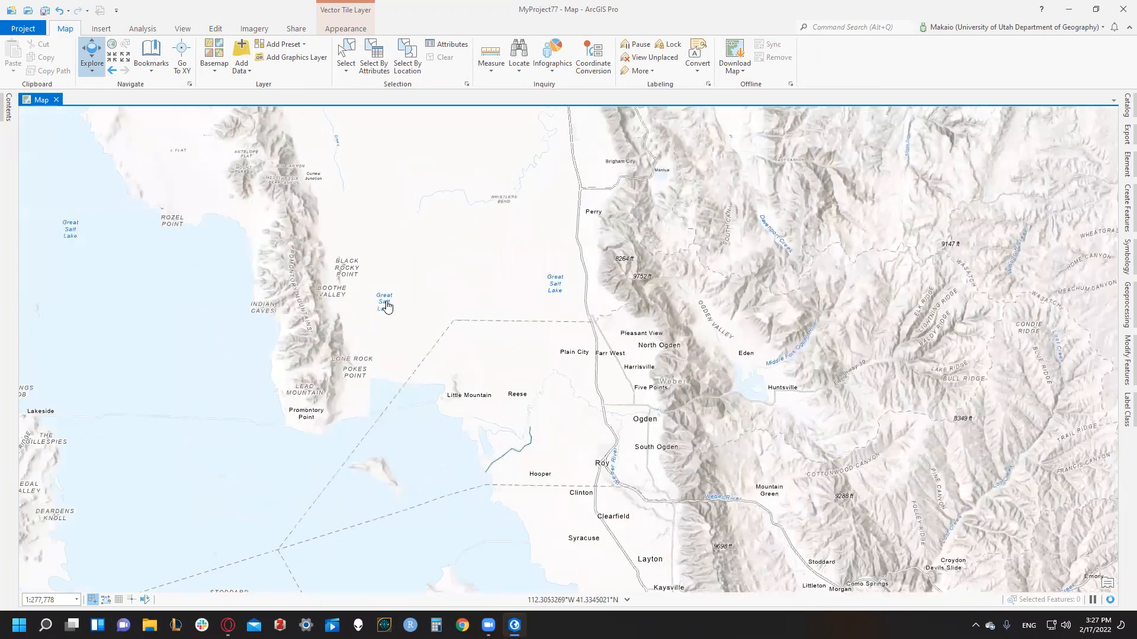
pyautogui.scroll(-2, 420, 210)
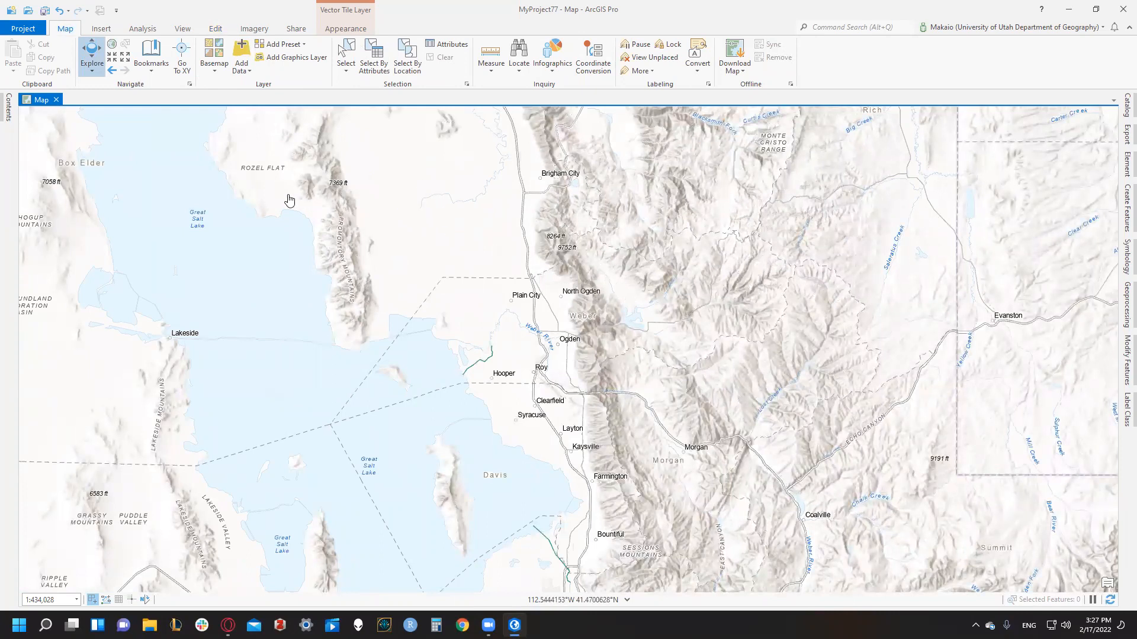
pyautogui.click(214, 54)
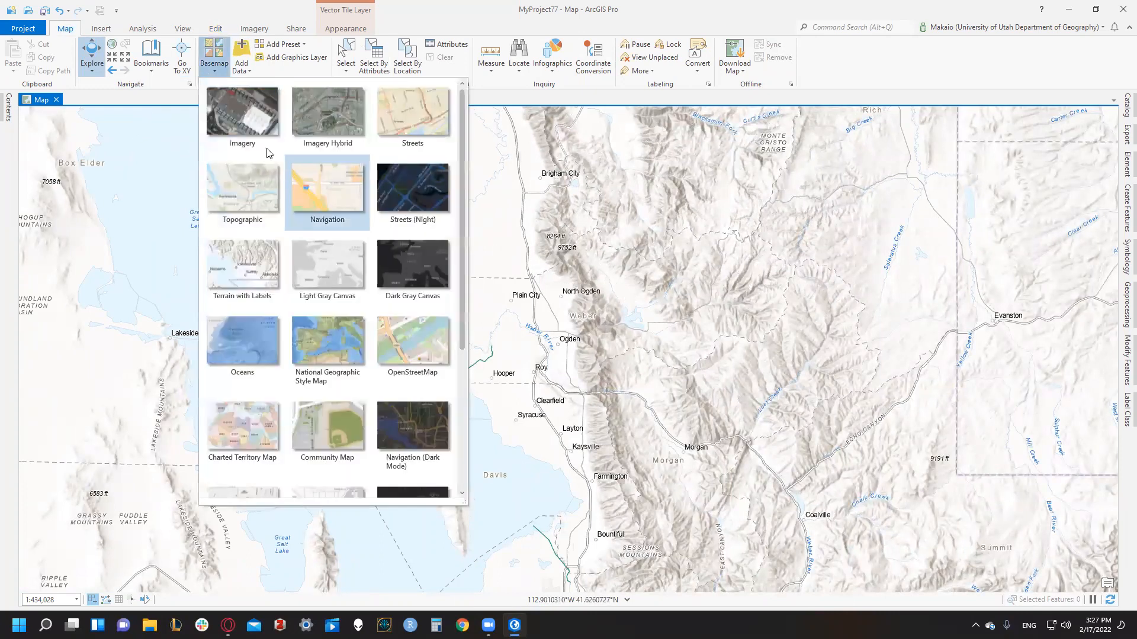
pyautogui.click(412, 275)
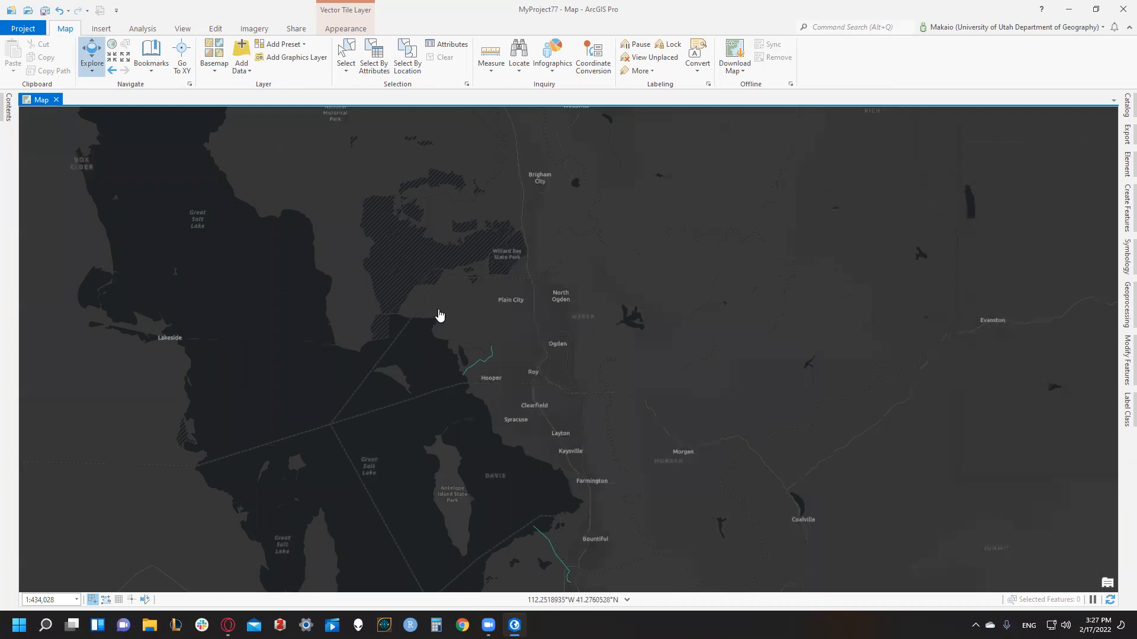
# Examine the lake shoreline and river inlets from Bear River City and Willard Bay down to Little Mountain and Hooper
pyautogui.scroll(5, 439, 312)
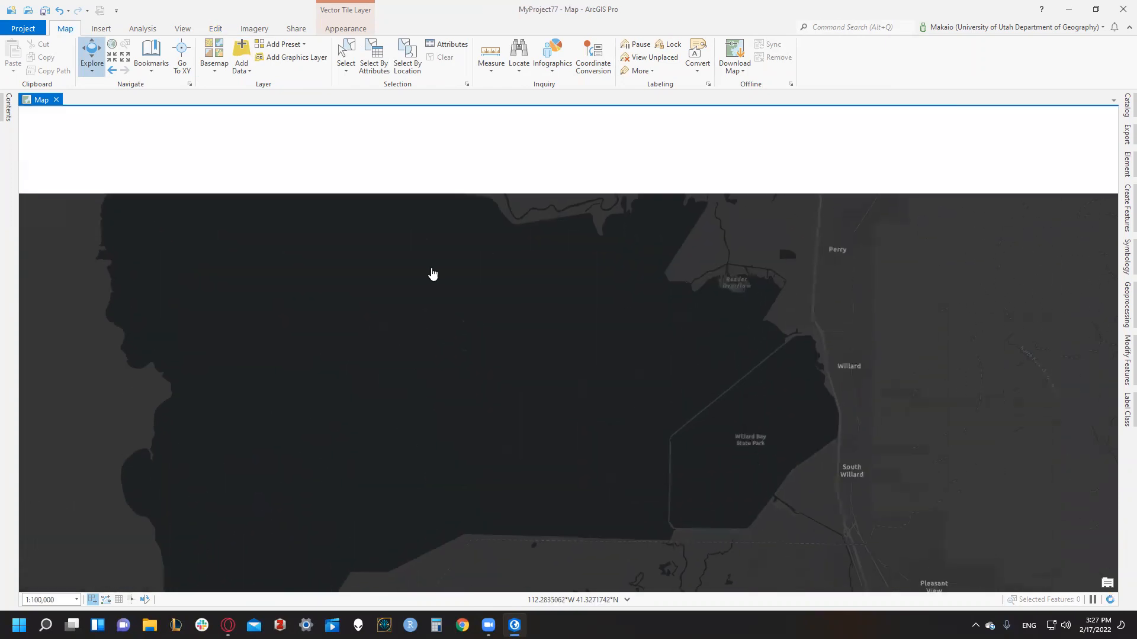
pyautogui.moveTo(402, 204); pyautogui.dragTo(397, 409)
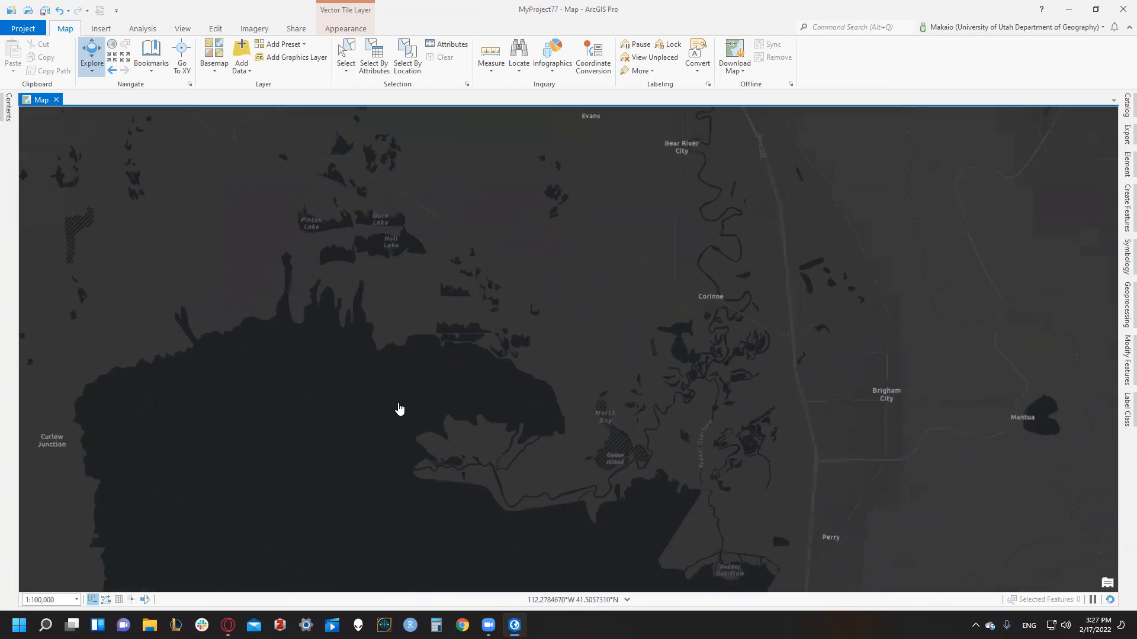
pyautogui.moveTo(583, 483); pyautogui.dragTo(412, 240)
pyautogui.moveTo(282, 413); pyautogui.dragTo(561, 272)
pyautogui.scroll(-2, 495, 375)
pyautogui.moveTo(505, 477); pyautogui.dragTo(460, 312)
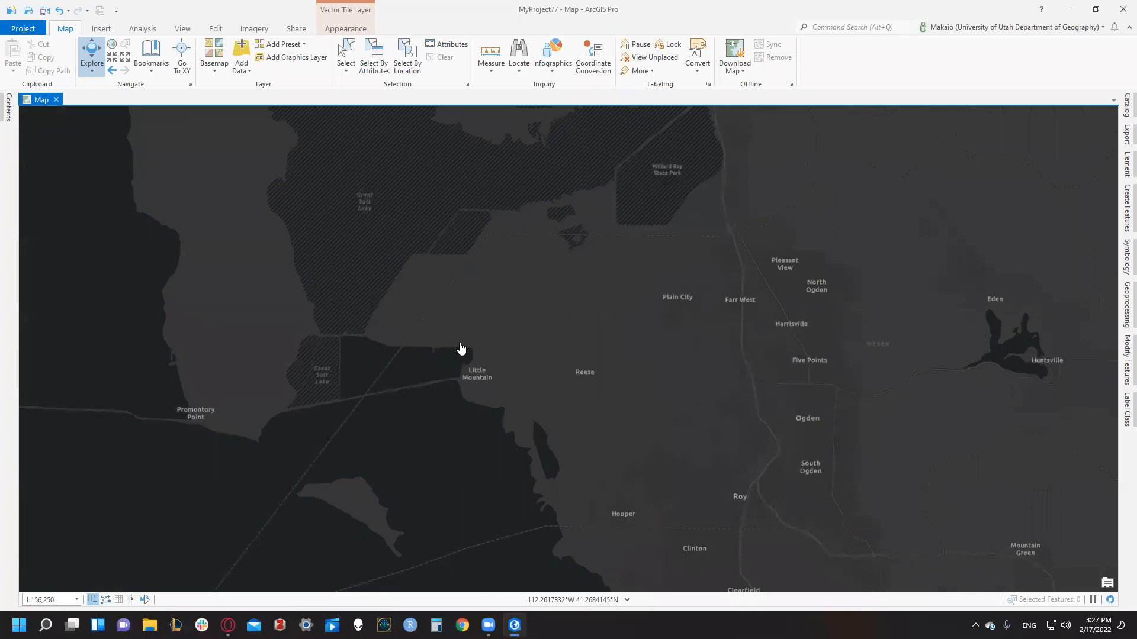
pyautogui.hotkey('alt', 'Tab')
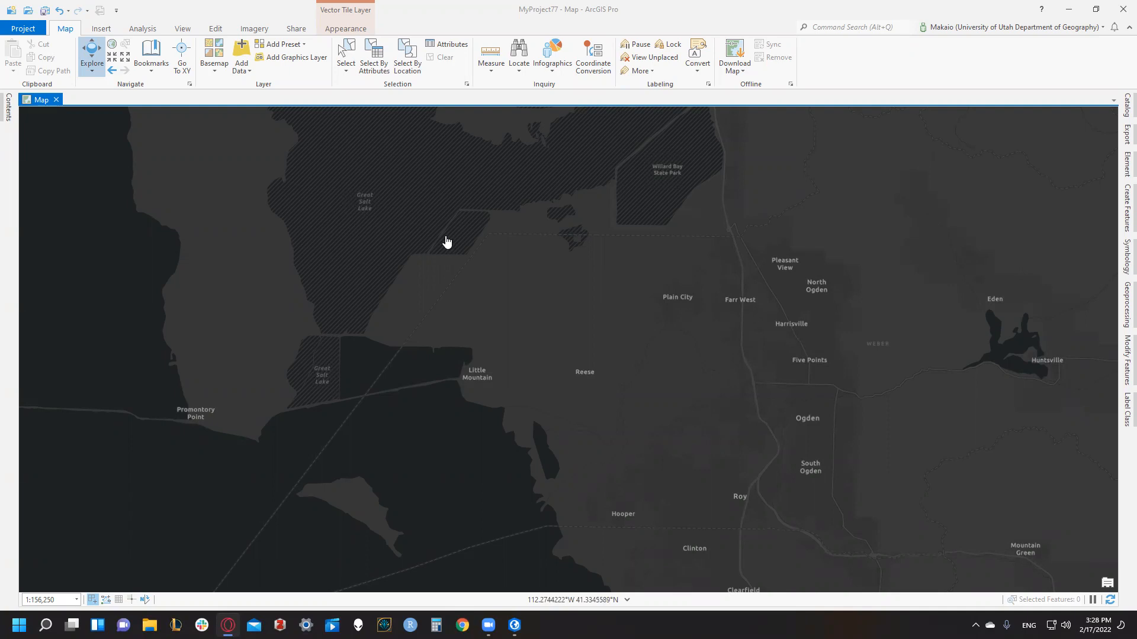
pyautogui.scroll(-4, 461, 230)
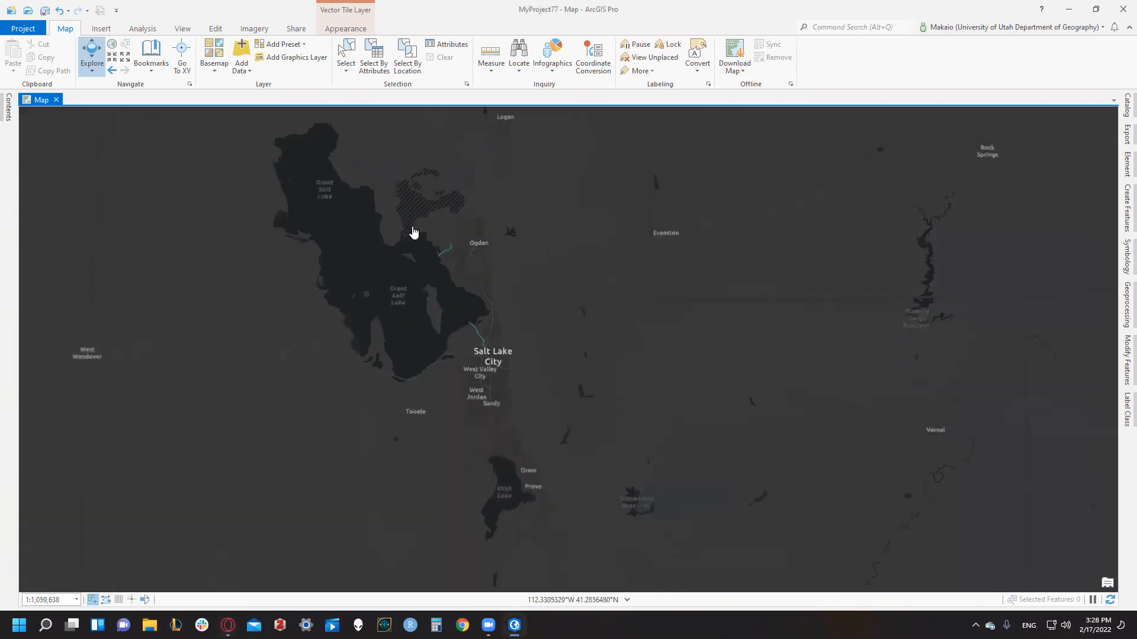
pyautogui.scroll(2, 415, 233)
pyautogui.scroll(2, 464, 255)
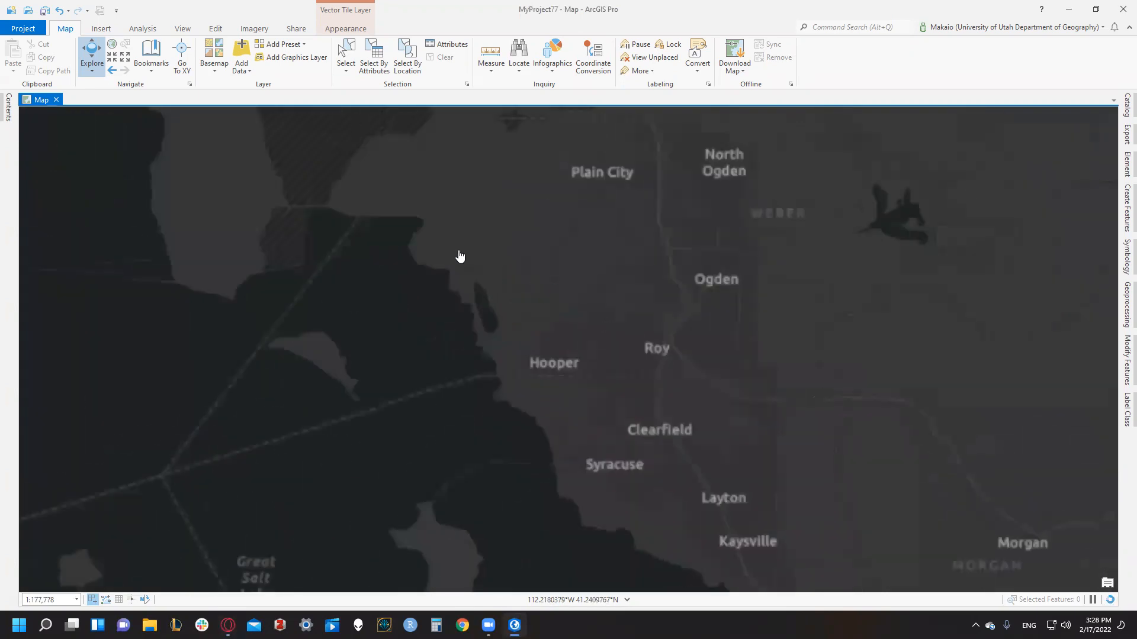
# Examine the lake shoreline and river inlets from Little Mountain north past Goose Island and Reeder Overflow to Corinne and Bear River City
pyautogui.moveTo(422, 217); pyautogui.dragTo(461, 283)
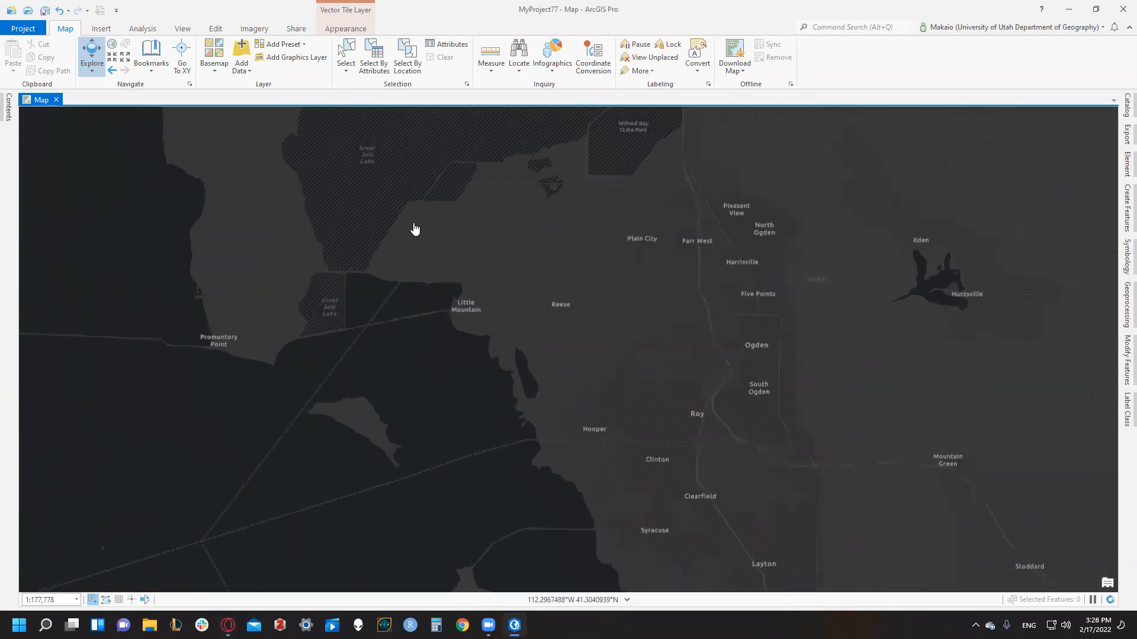
pyautogui.moveTo(411, 221); pyautogui.dragTo(533, 238)
pyautogui.scroll(2, 533, 238)
pyautogui.moveTo(485, 280); pyautogui.dragTo(639, 444)
pyautogui.moveTo(485, 241); pyautogui.dragTo(459, 423)
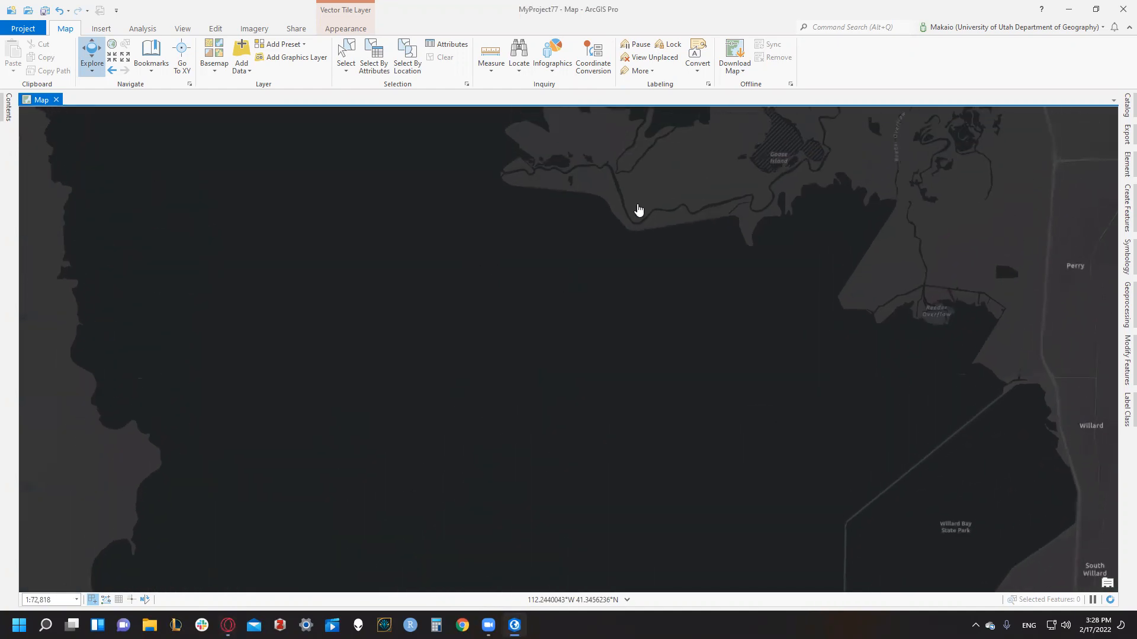
pyautogui.moveTo(647, 171); pyautogui.dragTo(508, 338)
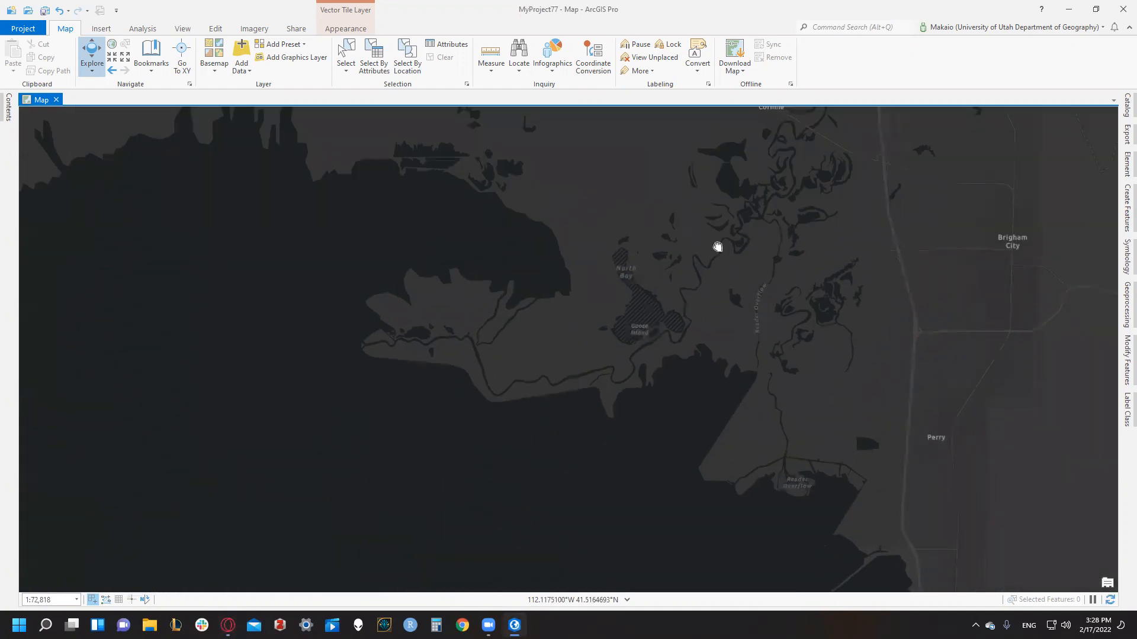
pyautogui.moveTo(715, 243); pyautogui.dragTo(514, 348)
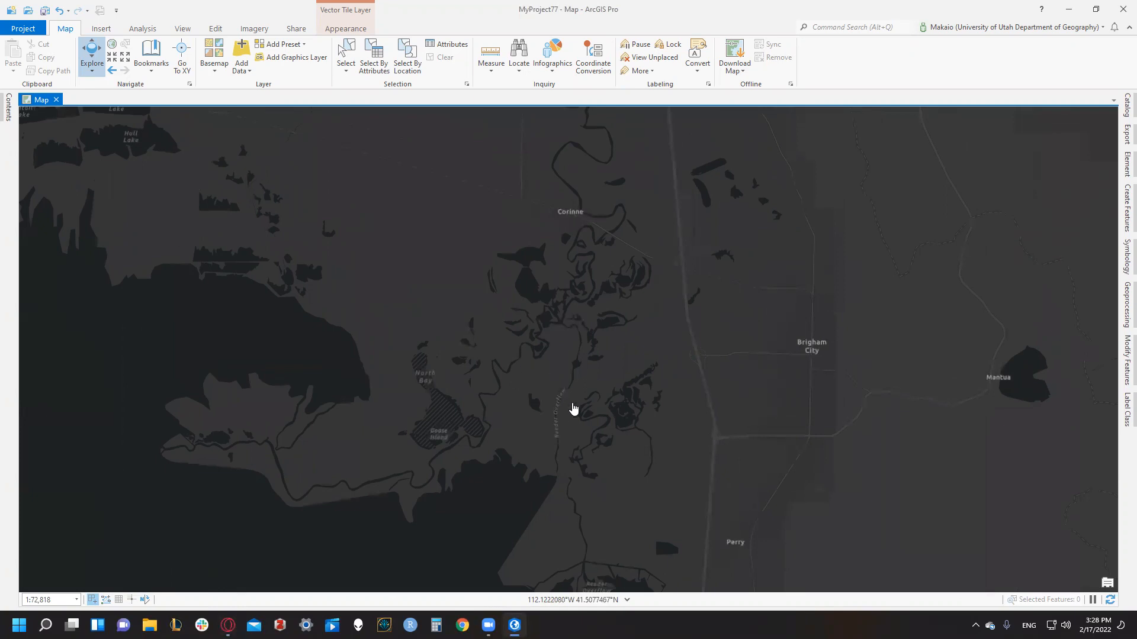
pyautogui.scroll(-2, 489, 384)
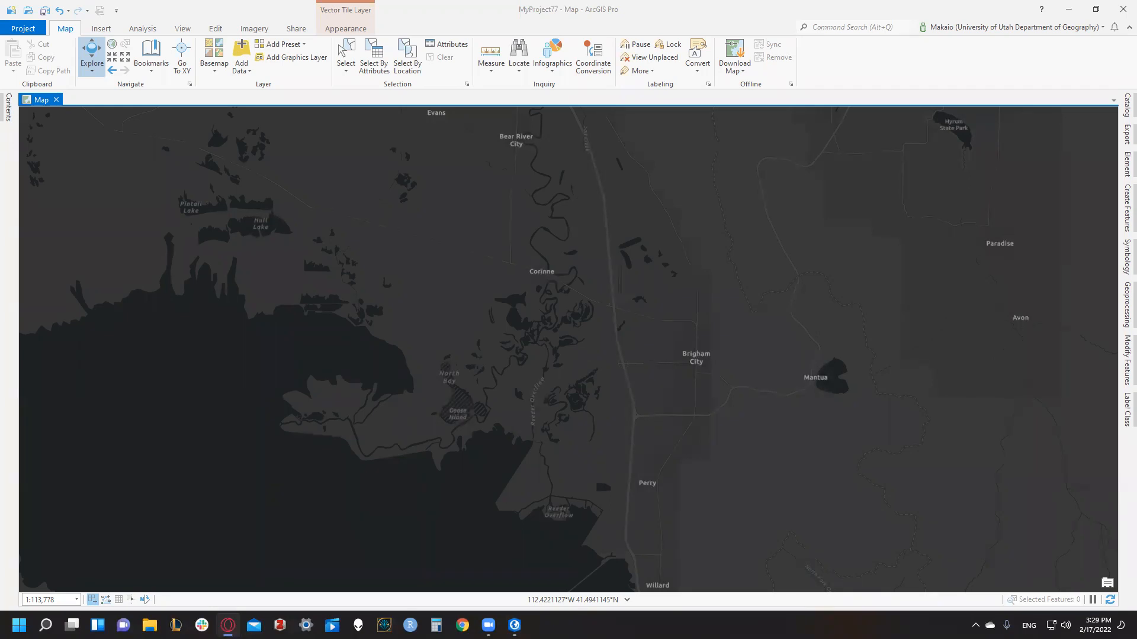
pyautogui.moveTo(130, 358); pyautogui.dragTo(238, 320)
pyautogui.moveTo(939, 297); pyautogui.dragTo(524, 359)
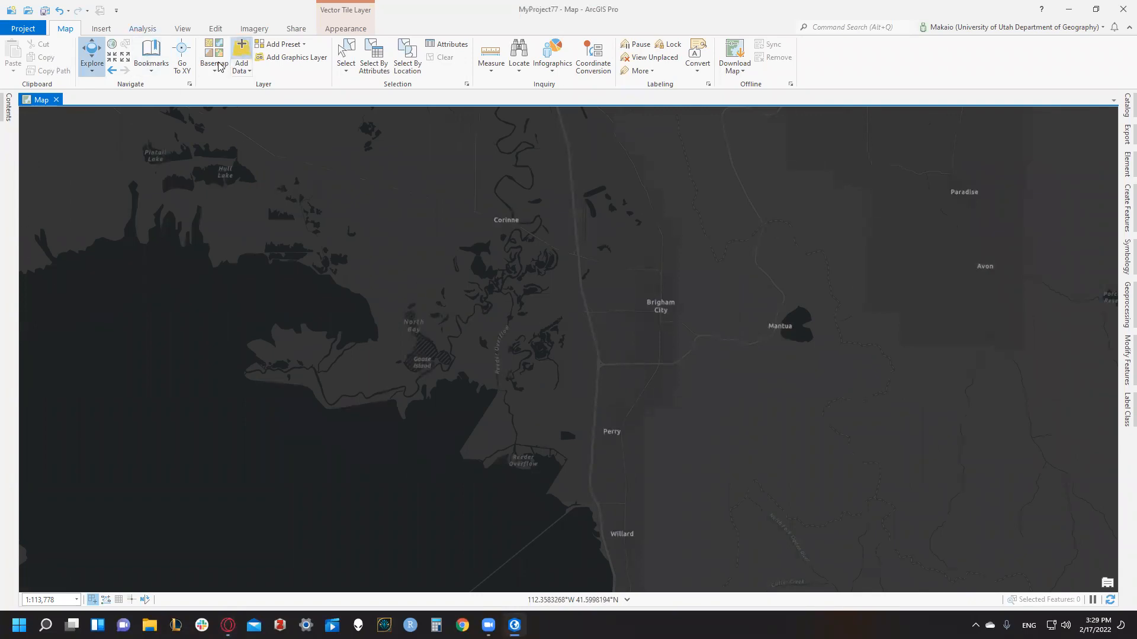
# Switch the basemap to Imagery
pyautogui.click(242, 50)
pyautogui.click(1041, 123)
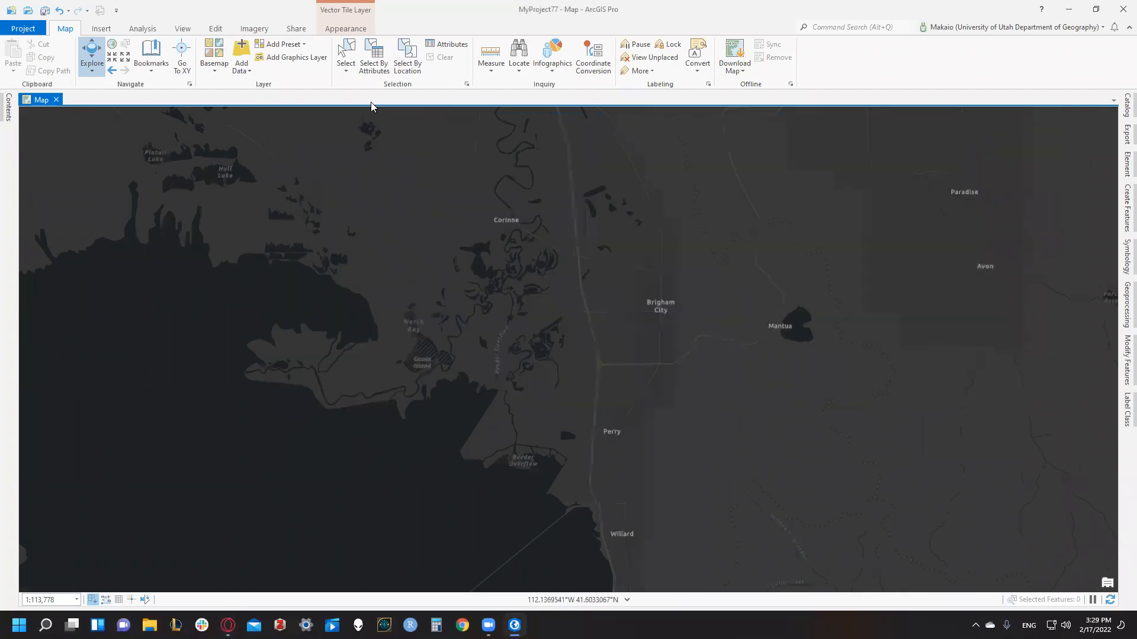
pyautogui.click(221, 75)
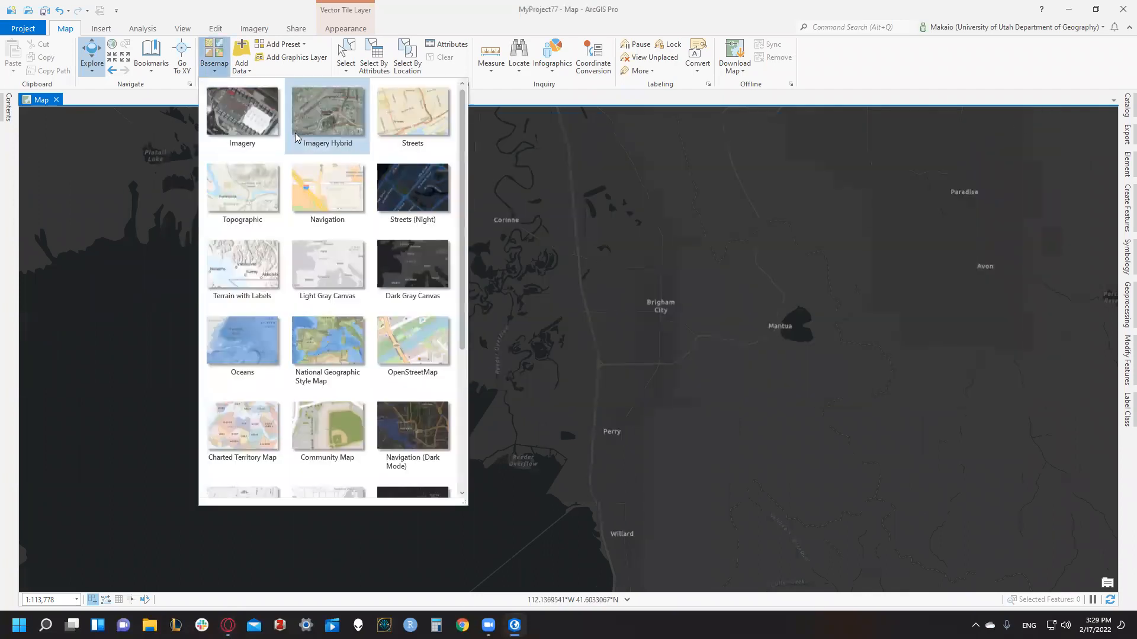
pyautogui.click(270, 135)
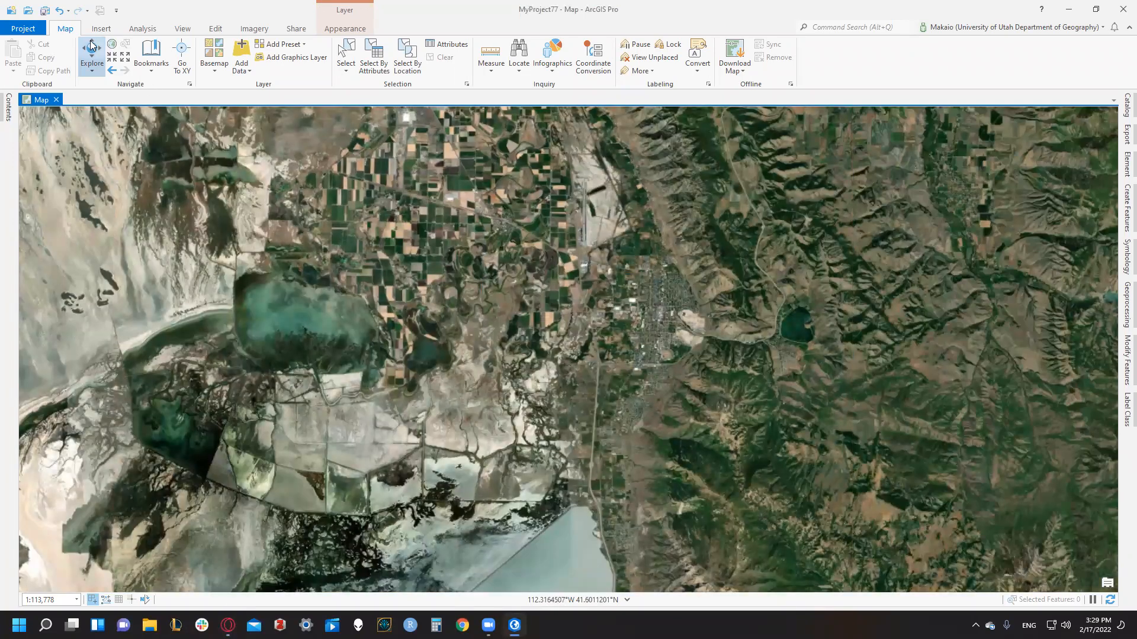
# Switch the basemap to Imagery Hybrid and examine the shoreline around Willard Bay, Goose Island and Corinne
pyautogui.click(214, 56)
pyautogui.click(327, 118)
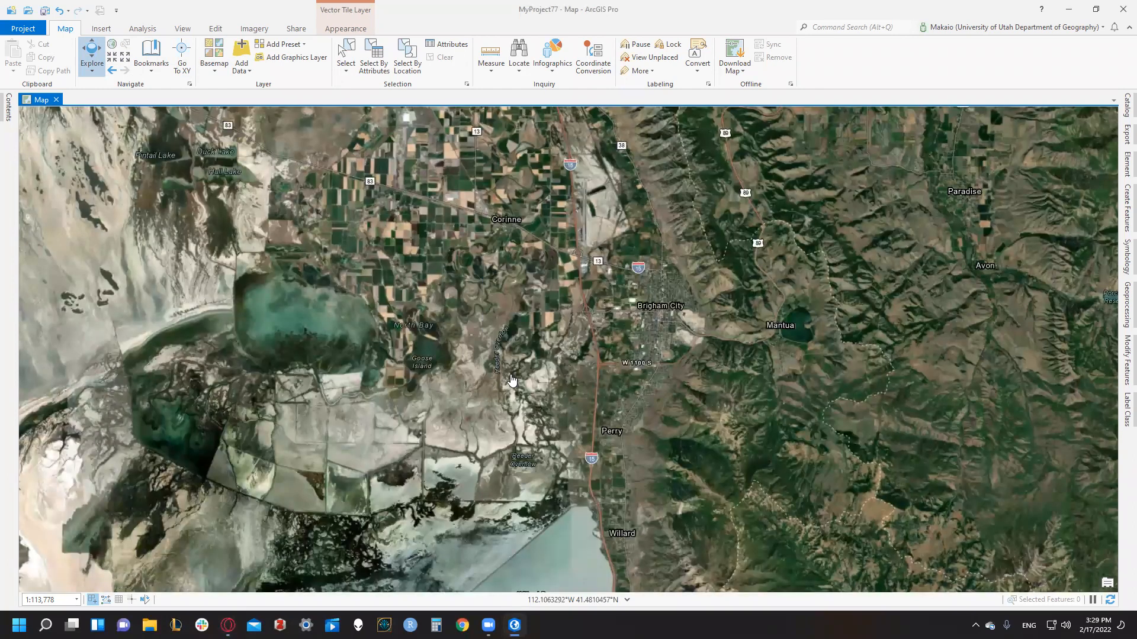
pyautogui.moveTo(521, 389); pyautogui.dragTo(570, 253)
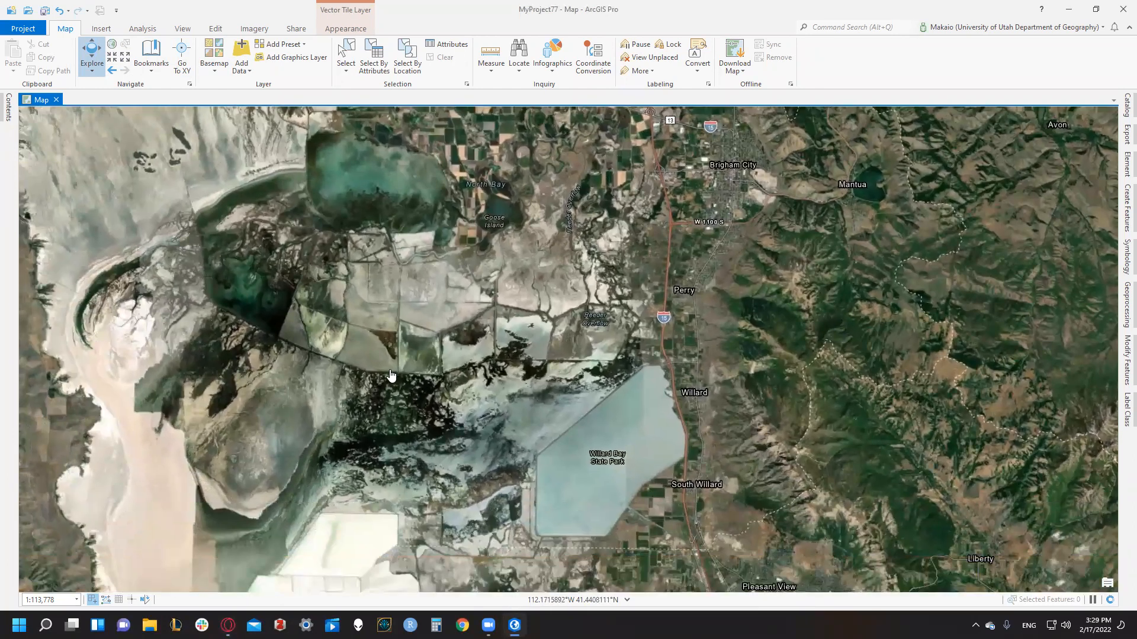
pyautogui.moveTo(429, 366); pyautogui.dragTo(485, 366)
pyautogui.moveTo(485, 233); pyautogui.dragTo(480, 367)
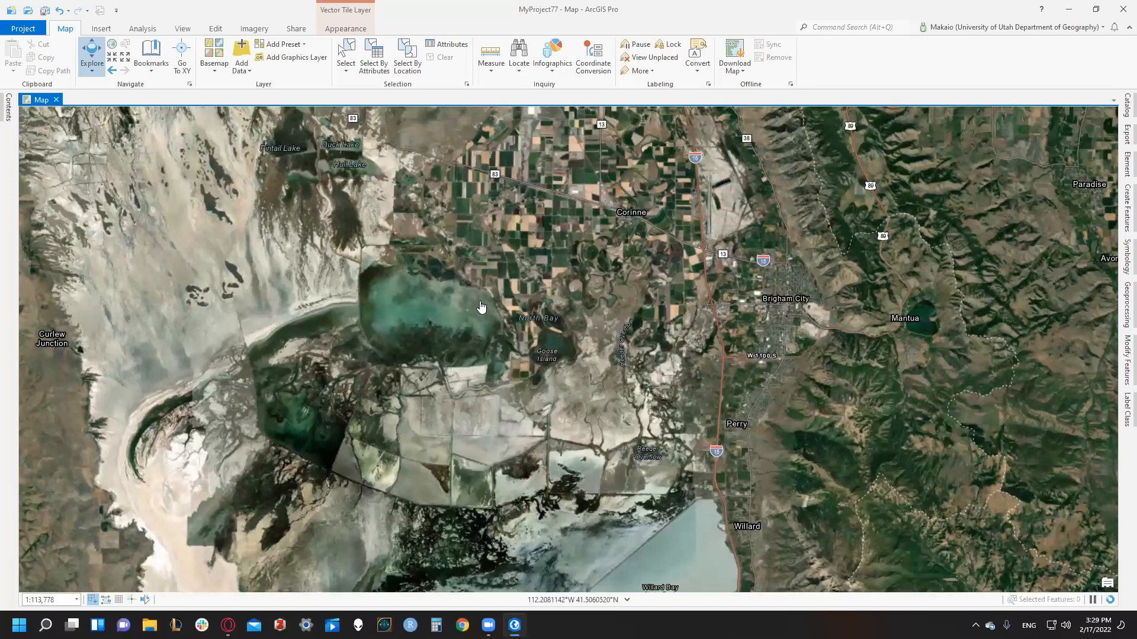
pyautogui.moveTo(584, 365); pyautogui.dragTo(302, 197)
# Change the basemap to Light Gray Canvas
pyautogui.click(214, 59)
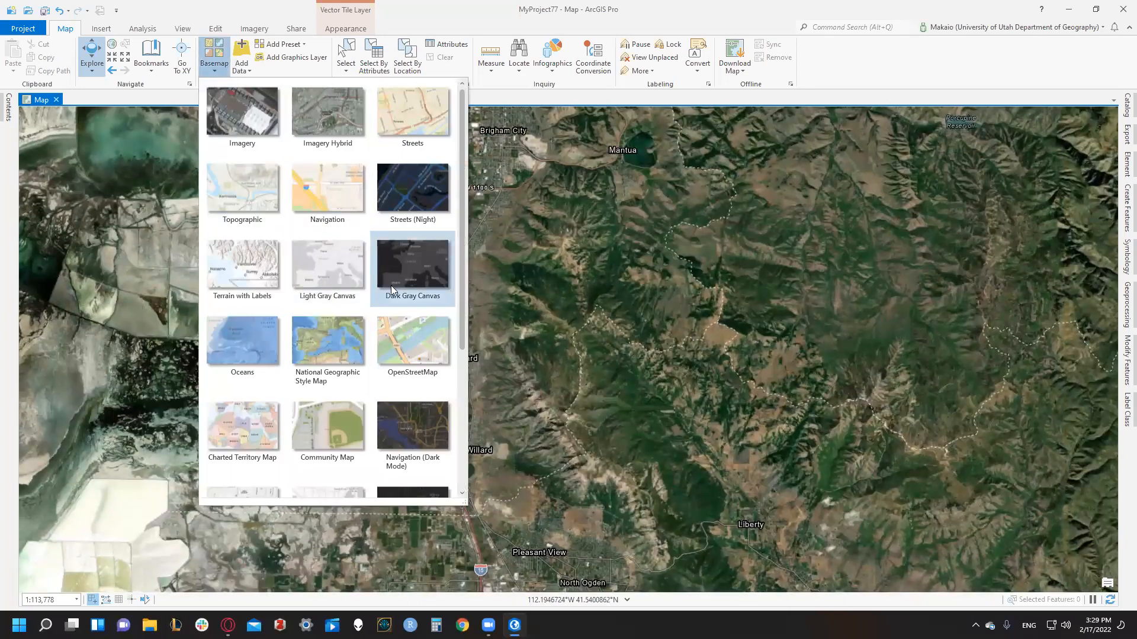
pyautogui.scroll(-3, 317, 344)
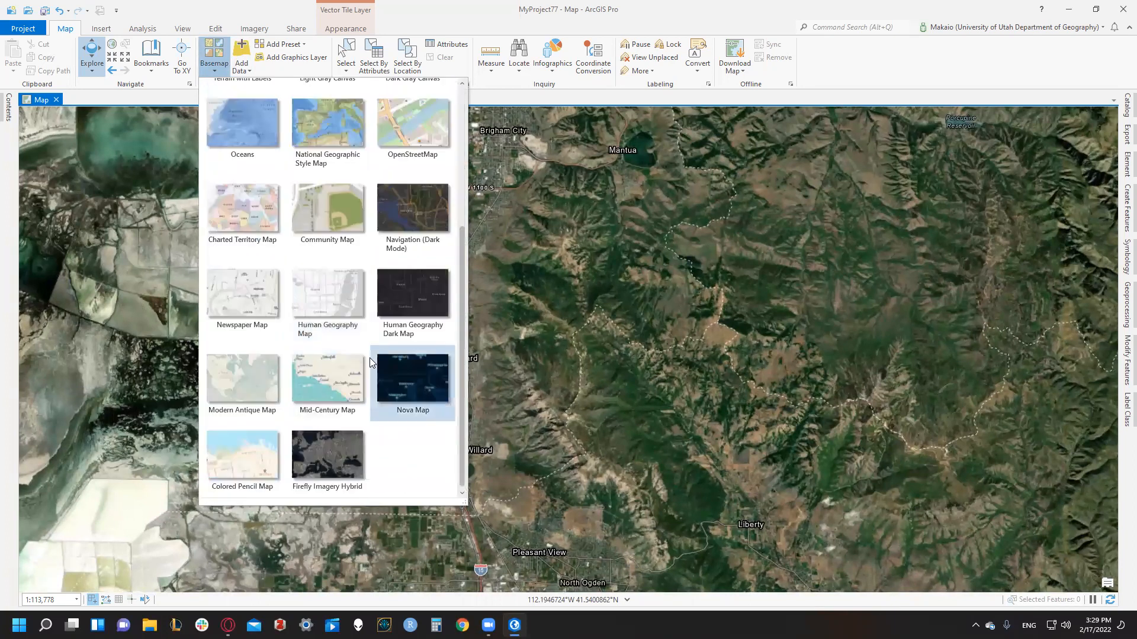
pyautogui.scroll(1, 304, 240)
pyautogui.scroll(1, 304, 241)
pyautogui.click(306, 239)
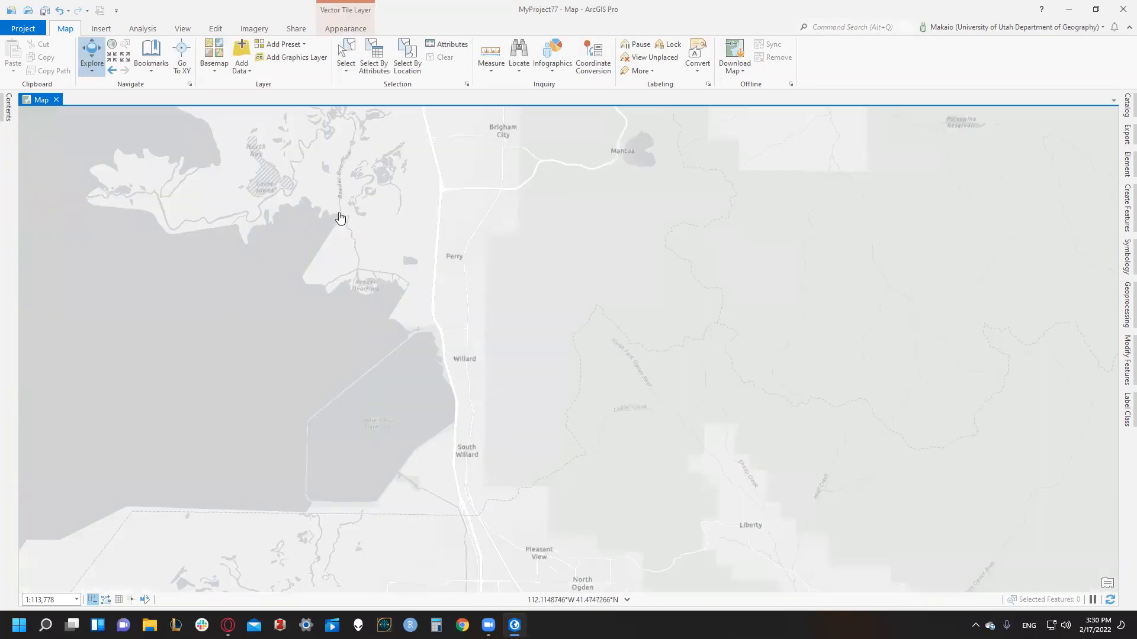
# Digitize a third Rivers line from the western tip of the peninsula along the river to just south of Goose Island, and save all edits
pyautogui.moveTo(343, 180); pyautogui.dragTo(347, 266)
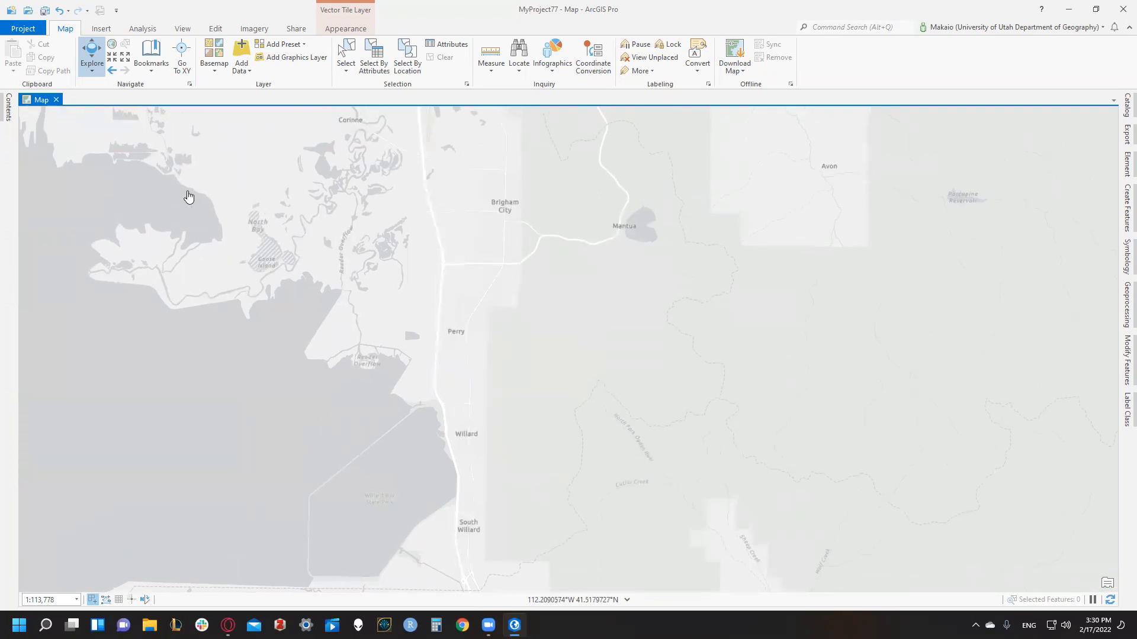
pyautogui.scroll(2, 188, 198)
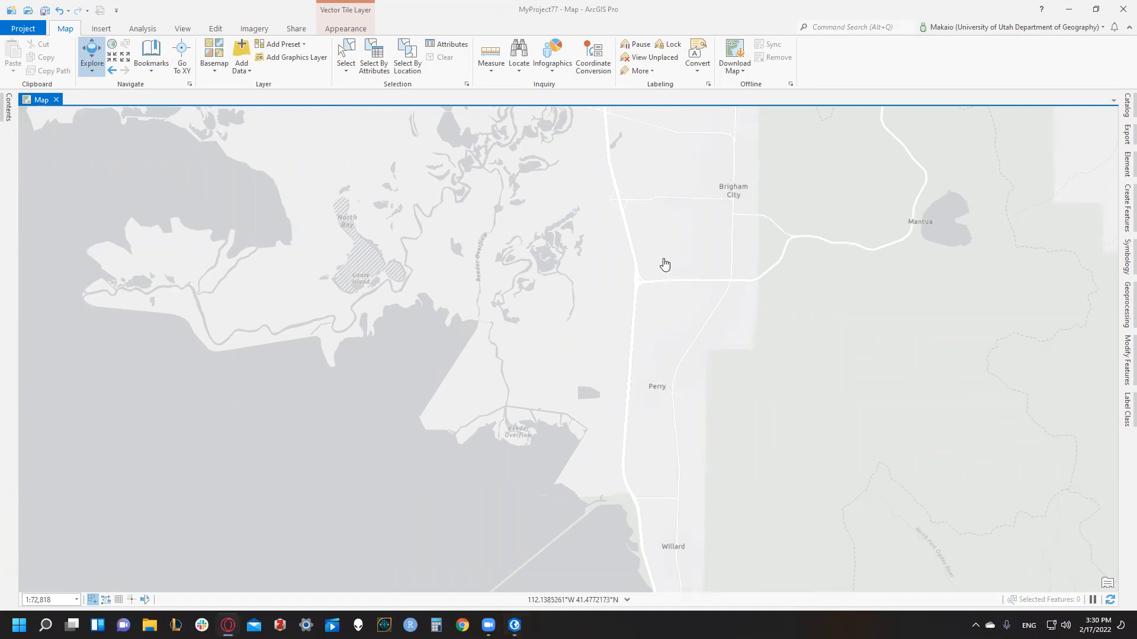
pyautogui.click(214, 29)
pyautogui.click(266, 59)
pyautogui.click(983, 242)
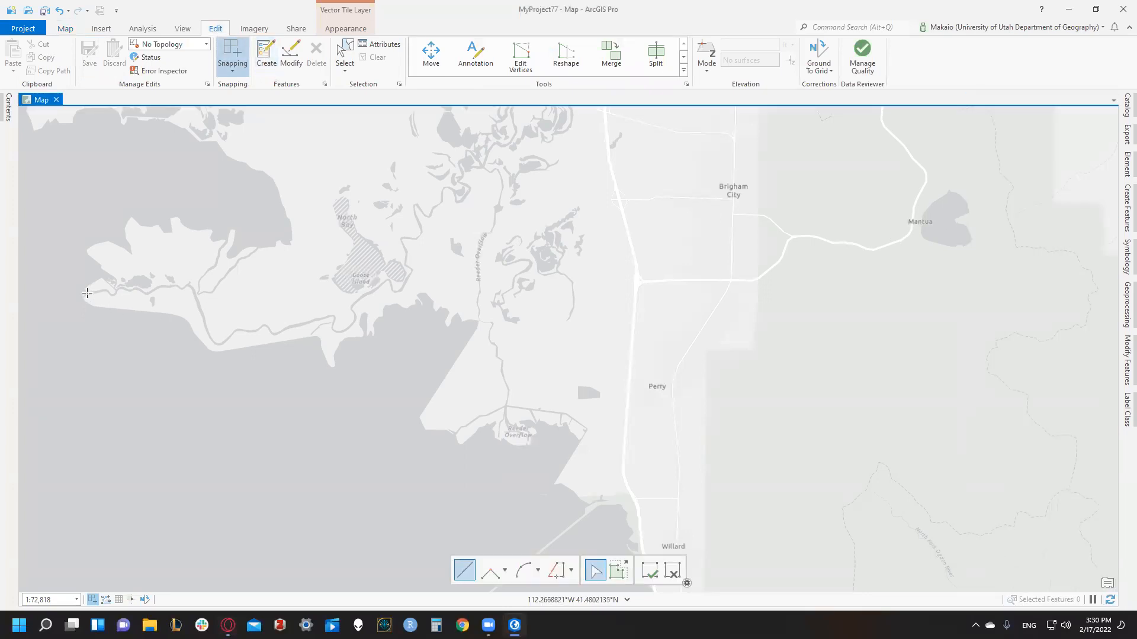
pyautogui.click(111, 296)
pyautogui.click(135, 289)
pyautogui.click(145, 294)
pyautogui.click(159, 287)
pyautogui.click(182, 287)
pyautogui.click(190, 287)
pyautogui.click(235, 332)
pyautogui.click(256, 330)
pyautogui.click(272, 335)
pyautogui.doubleClick(333, 316)
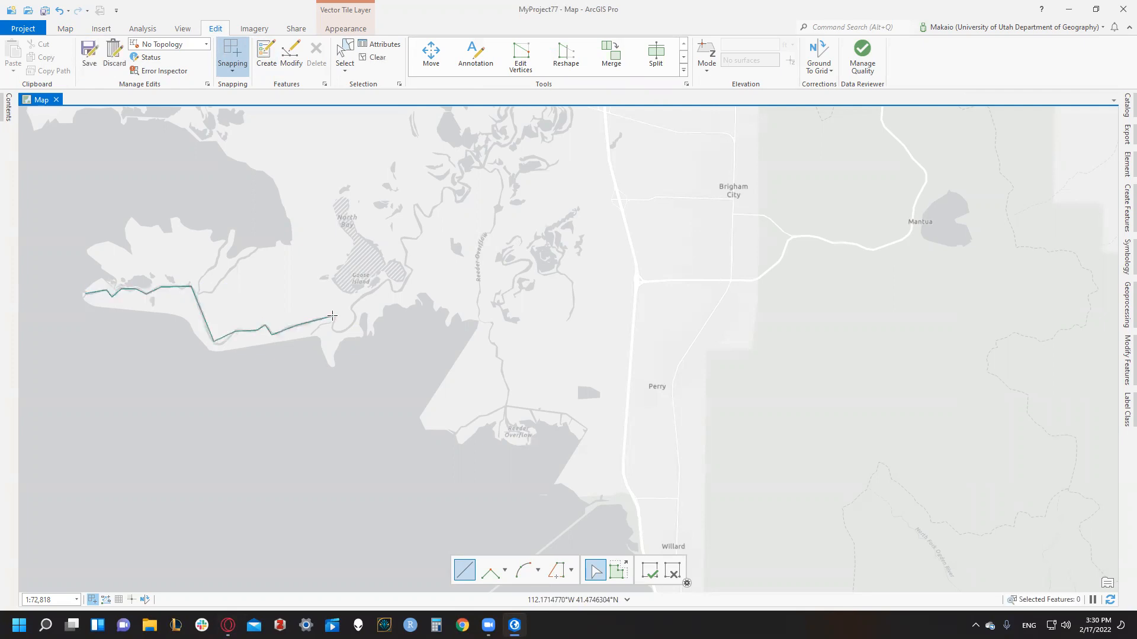
pyautogui.click(89, 59)
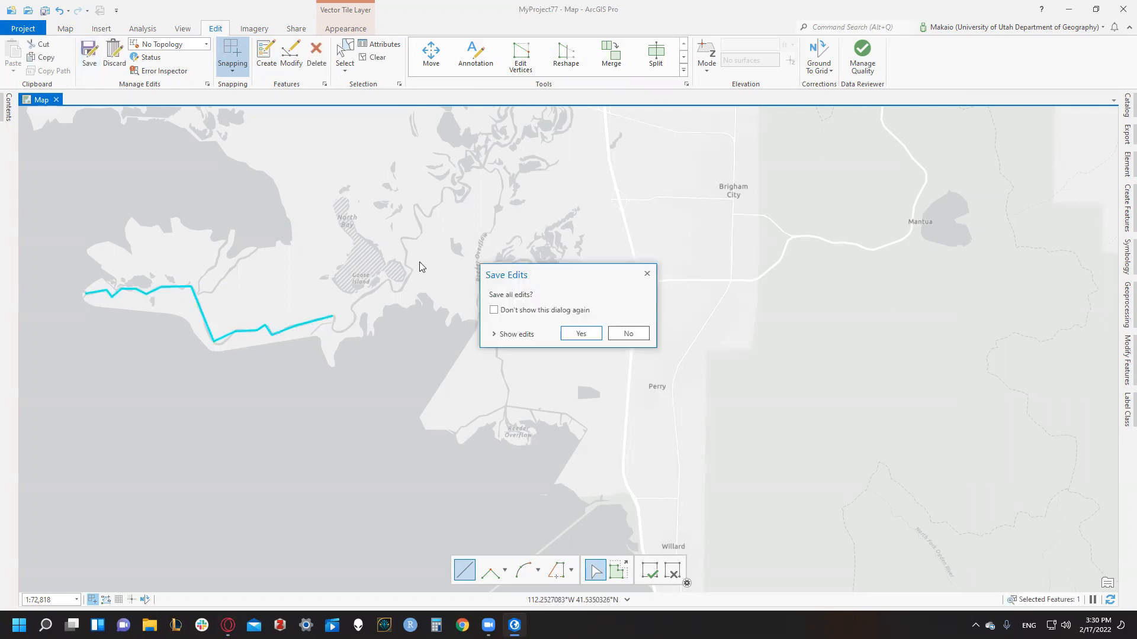
pyautogui.click(581, 332)
# Open the attribute table of the Rivers layer
pyautogui.click(65, 29)
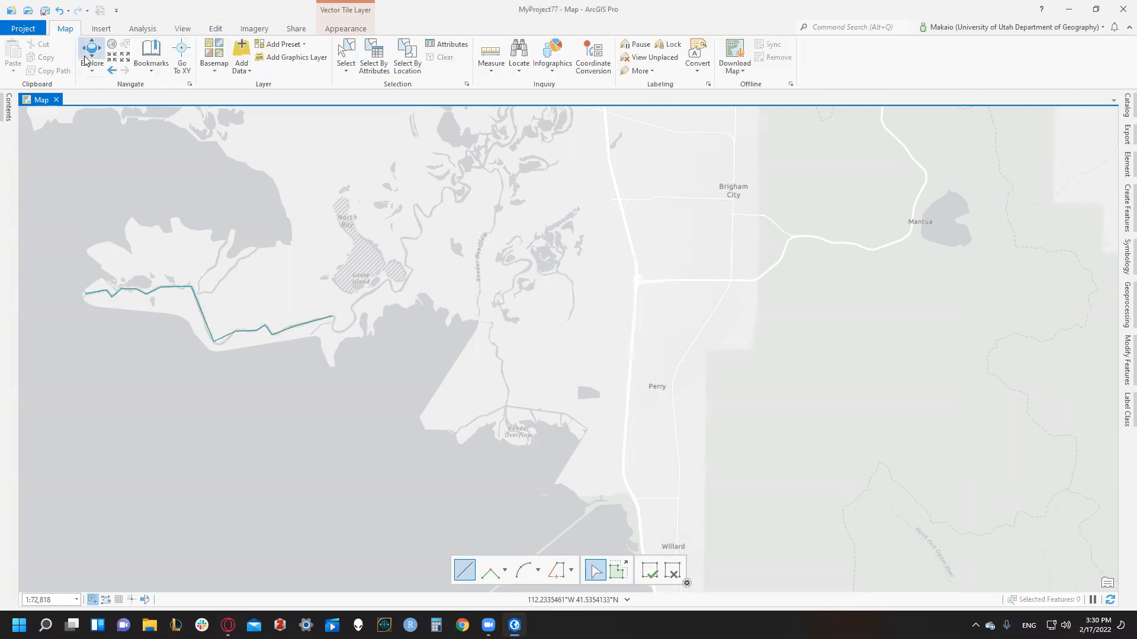
pyautogui.click(92, 56)
pyautogui.moveTo(375, 316); pyautogui.dragTo(297, 223)
pyautogui.scroll(-5, 297, 223)
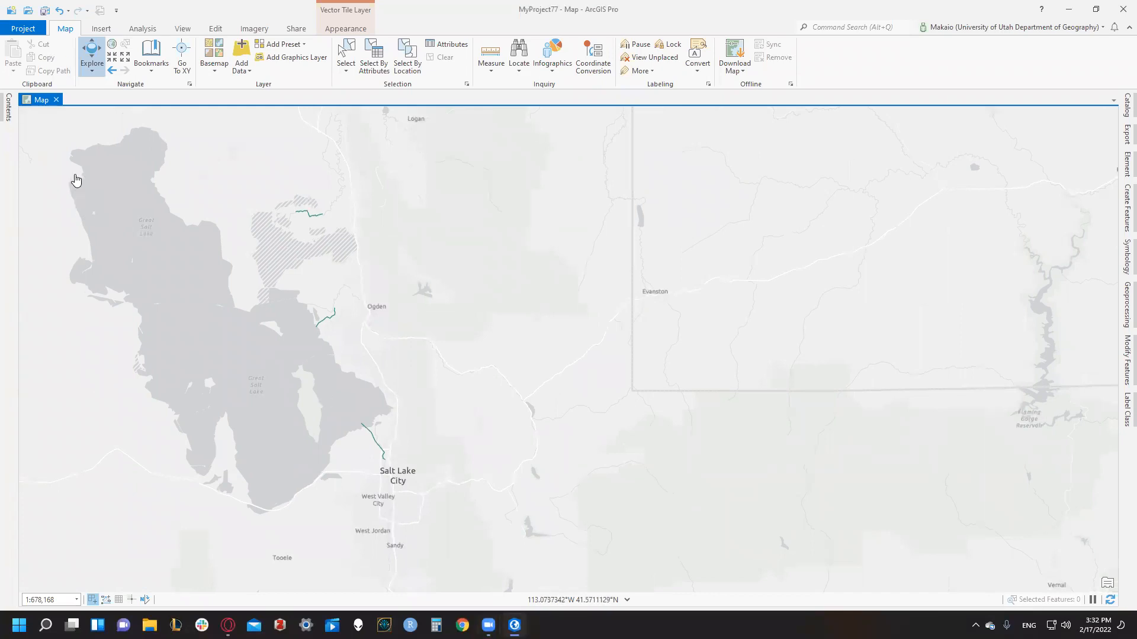
pyautogui.click(8, 113)
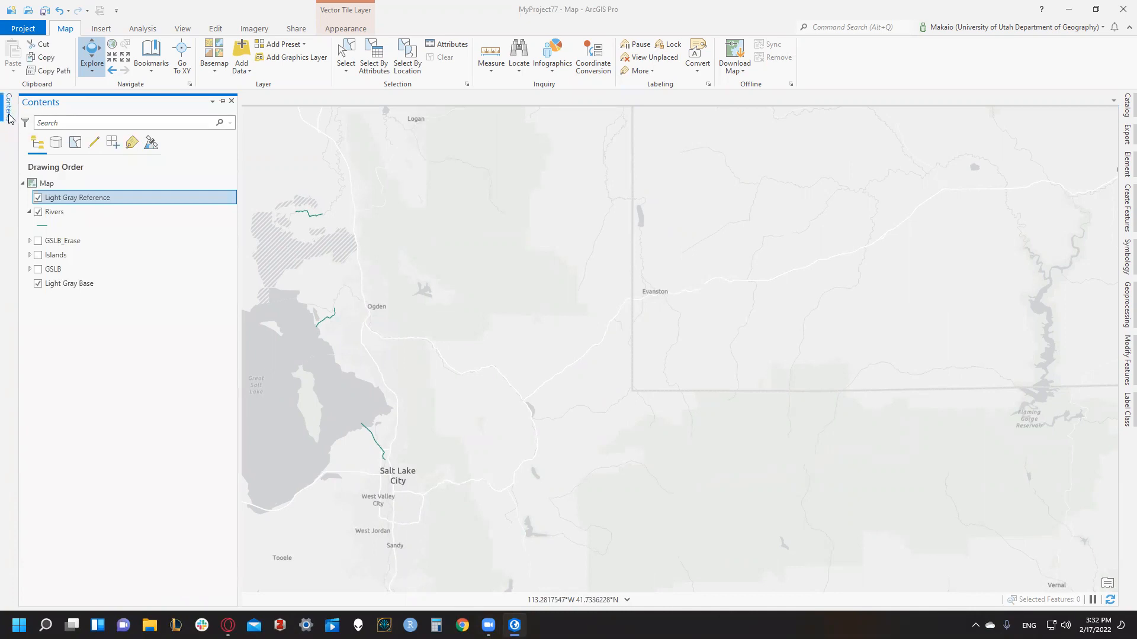
pyautogui.click(64, 217)
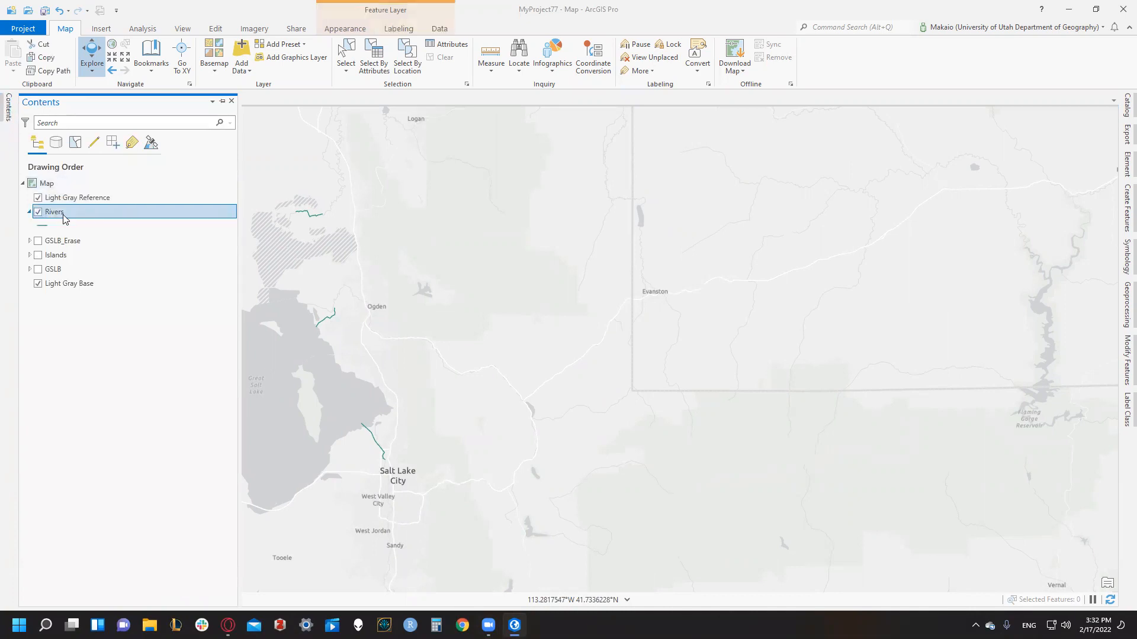
pyautogui.rightClick(65, 220)
pyautogui.click(89, 266)
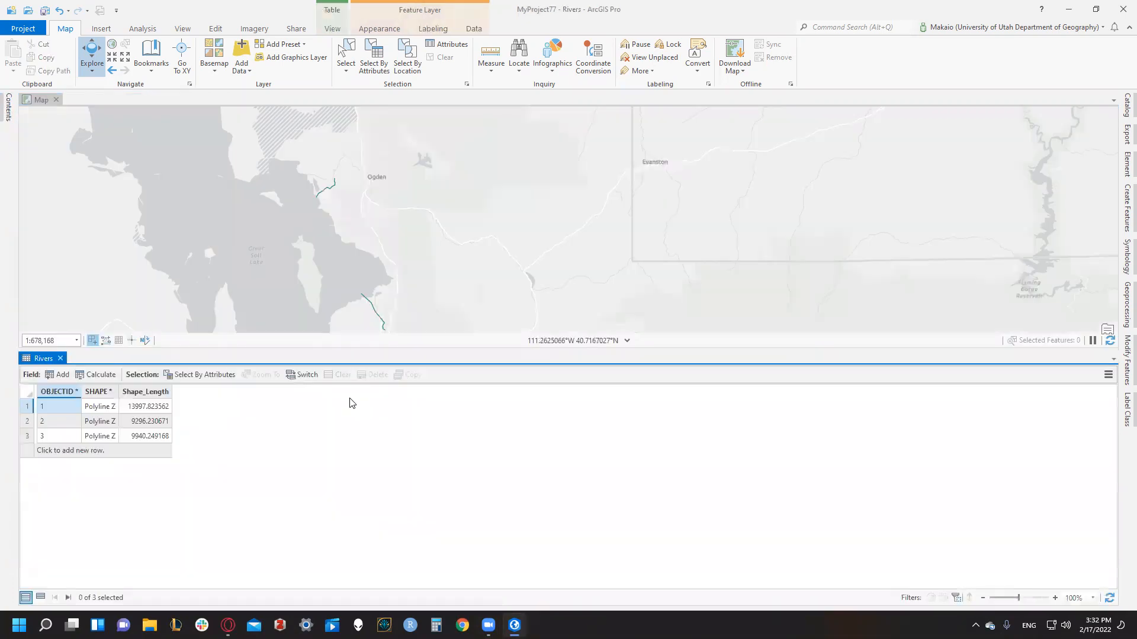
# Add a Text field named River_Name with the alias River Name to the Rivers table
pyautogui.click(58, 375)
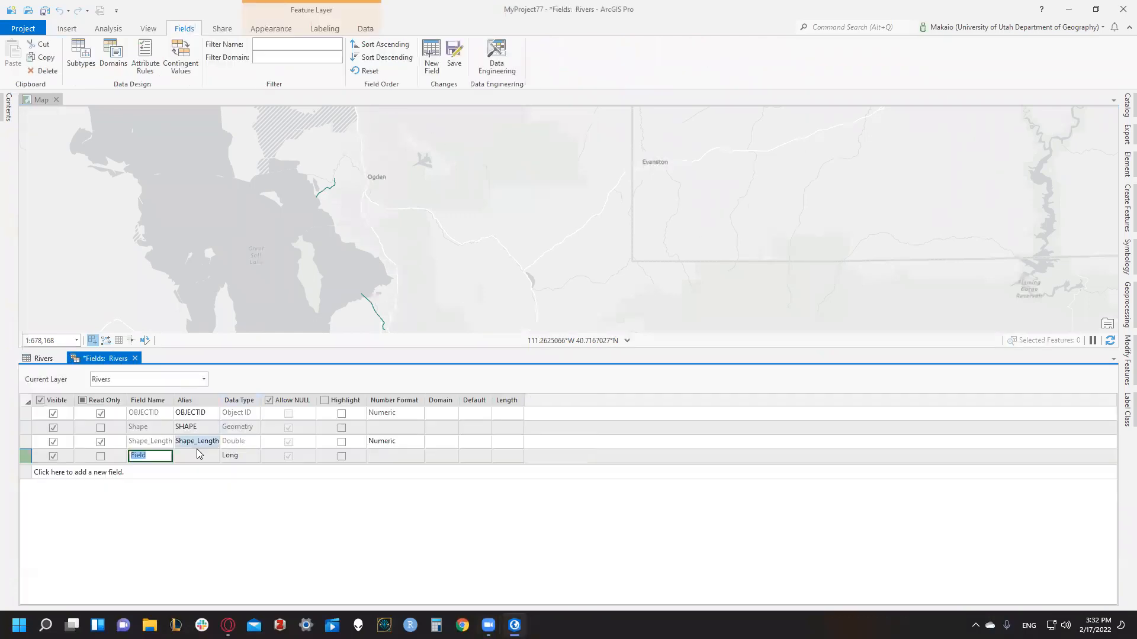
pyautogui.press('BackSpace')
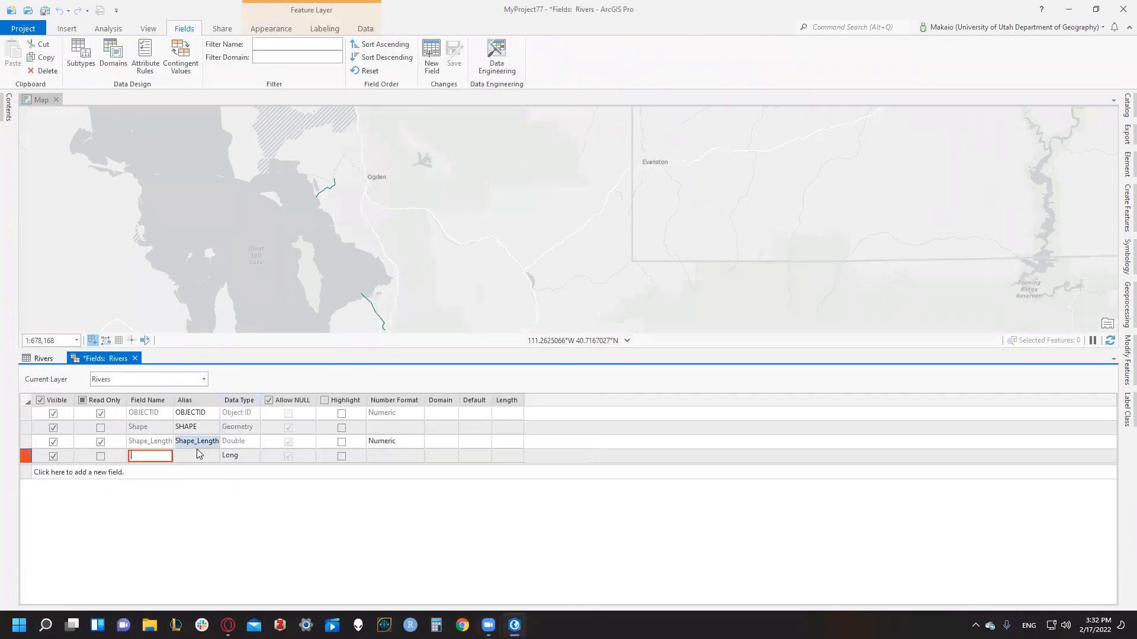
pyautogui.write('River_Name')
pyautogui.click(198, 453)
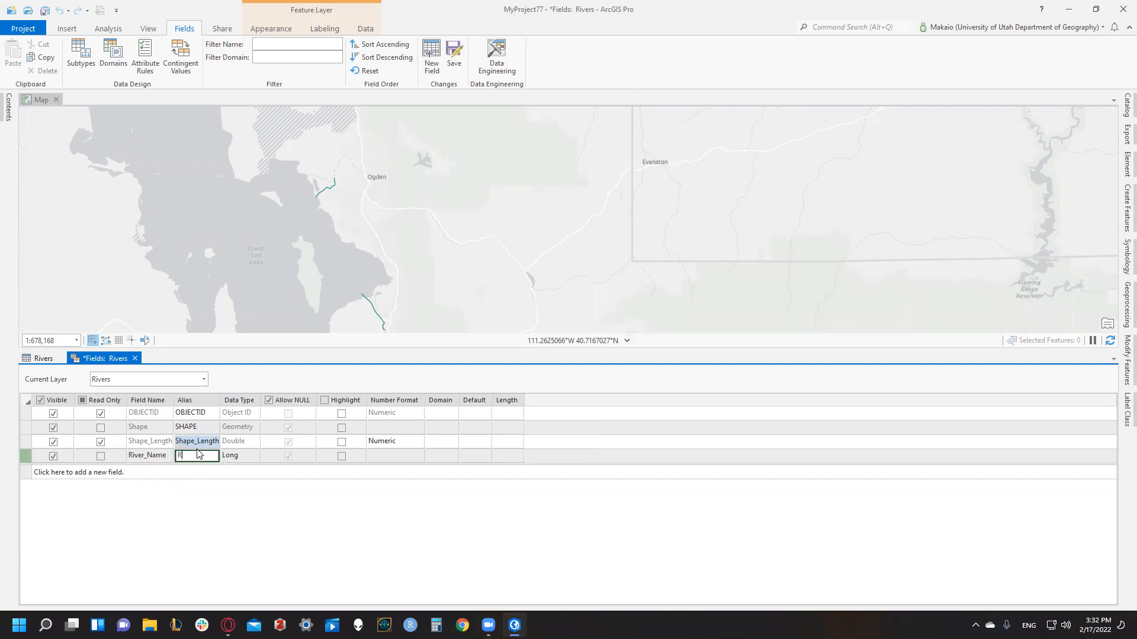
pyautogui.write('River Name')
pyautogui.press('Tab')
pyautogui.press('t')
pyautogui.press('Return')
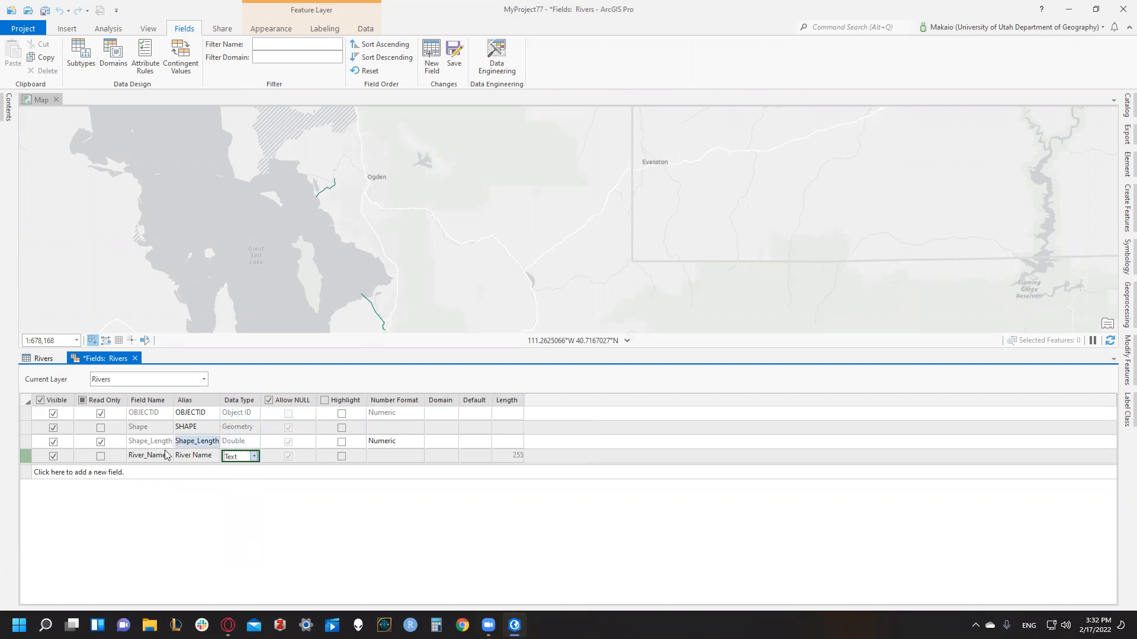
# Add a Text field Data_Source with the alias Data Source, save the field changes and return to the Rivers attribute table
pyautogui.click(103, 475)
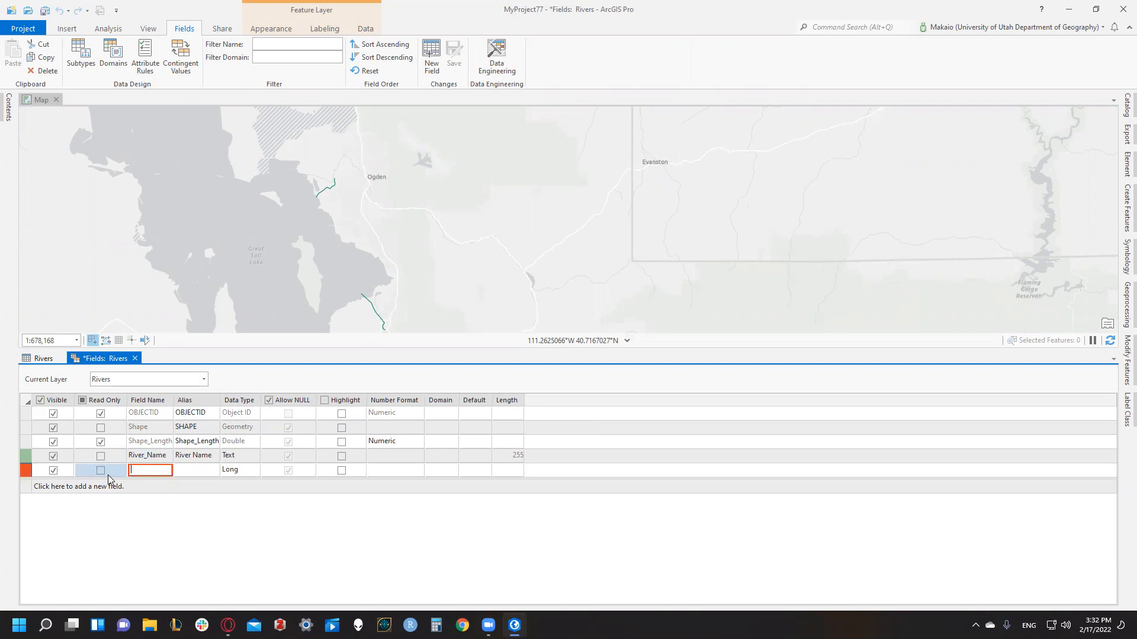
pyautogui.write('Data_Source')
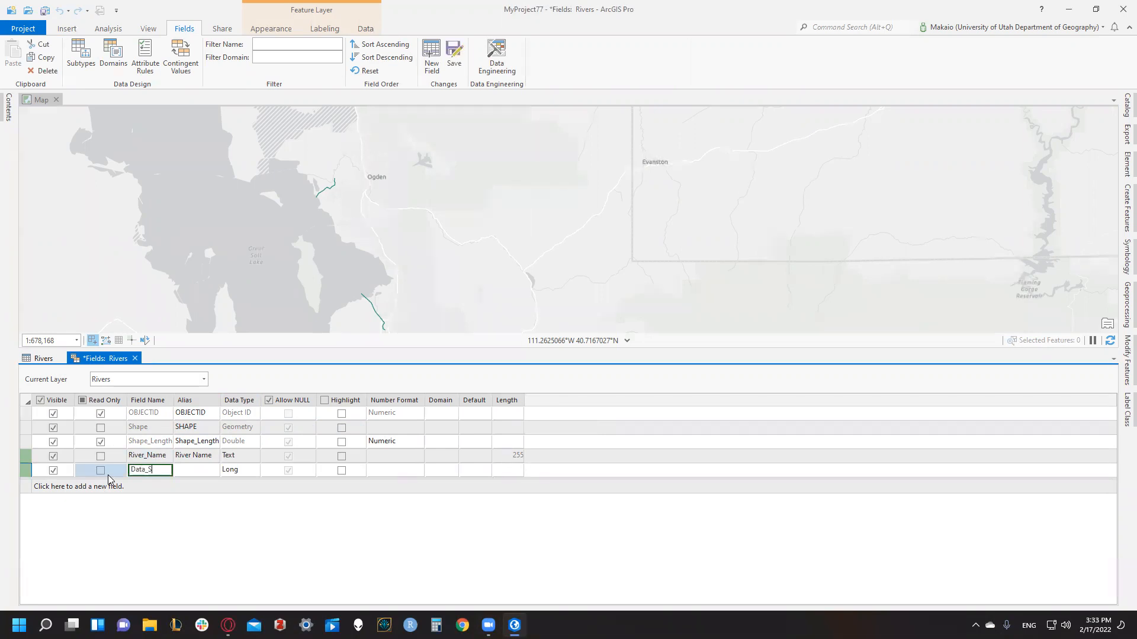
pyautogui.press('Tab')
pyautogui.write('Data ')
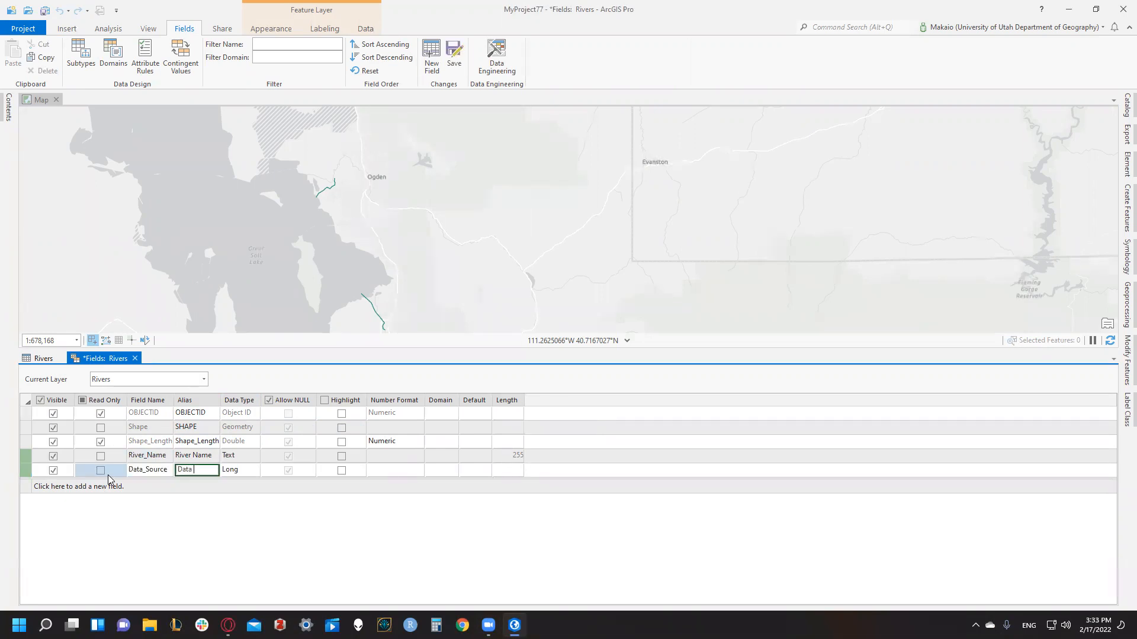
pyautogui.write('Souree')
pyautogui.press('Tab')
pyautogui.press('t')
pyautogui.press('Return')
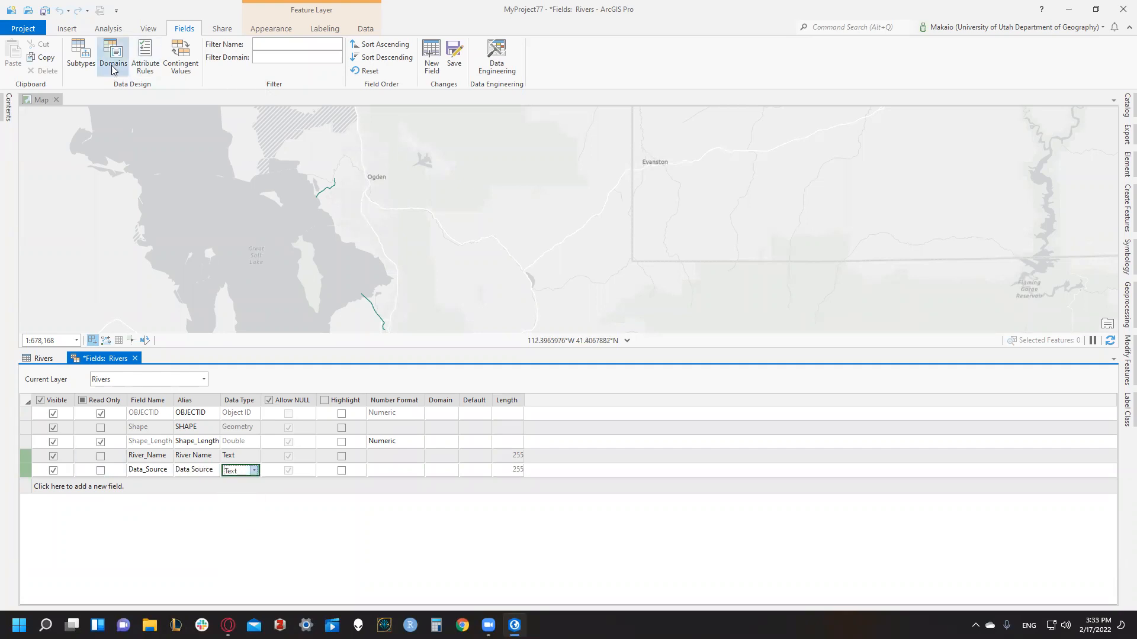
pyautogui.click(454, 57)
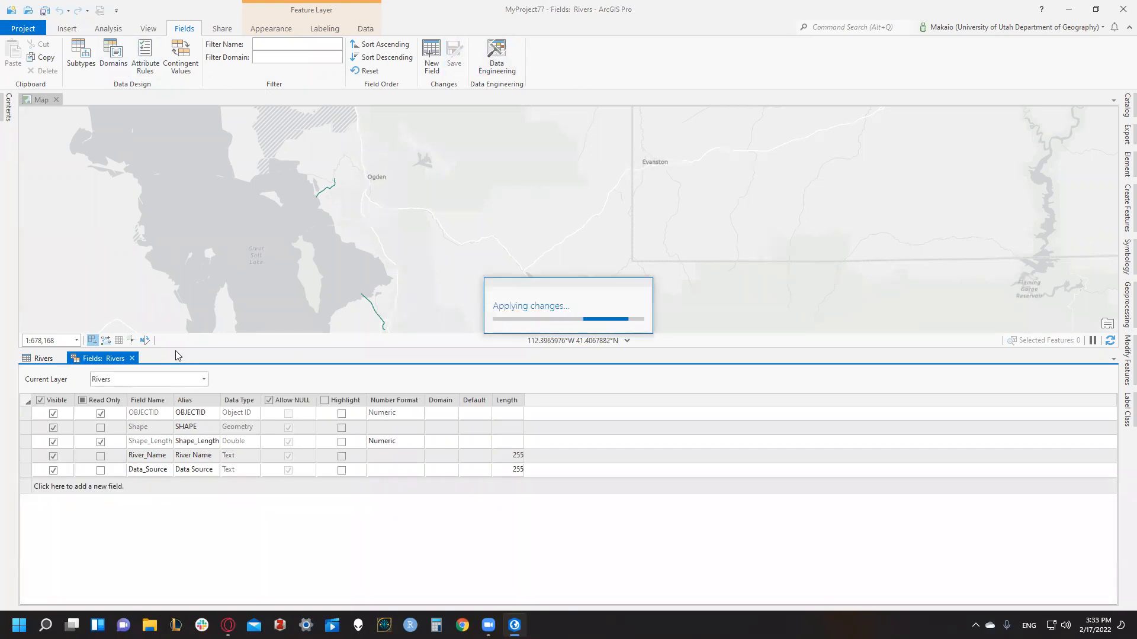
pyautogui.click(135, 358)
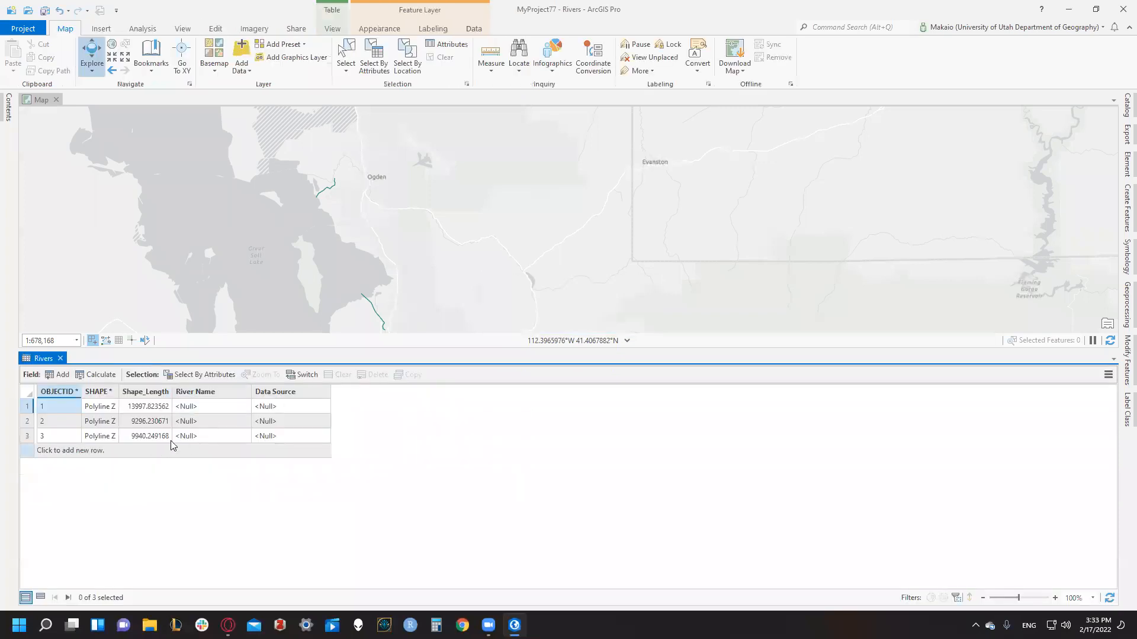
# Zoom to the first Rivers record and enter Jordan River as its River Name and ArcGIS Imagery Basemap as its Data Source
pyautogui.doubleClick(213, 406)
pyautogui.click(29, 409)
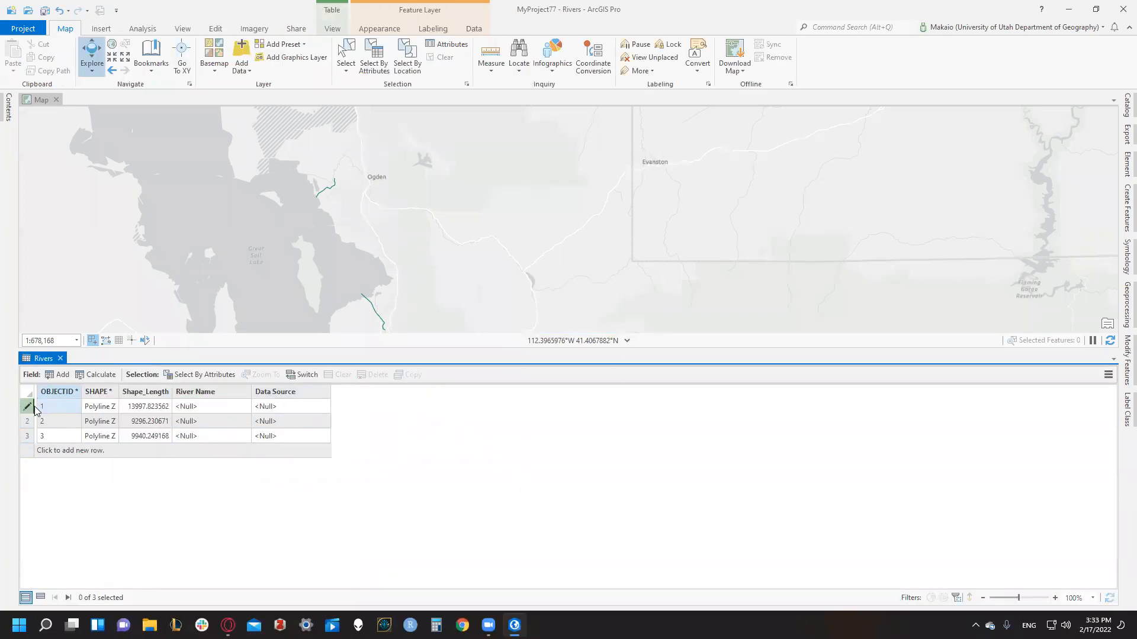
pyautogui.rightClick(30, 407)
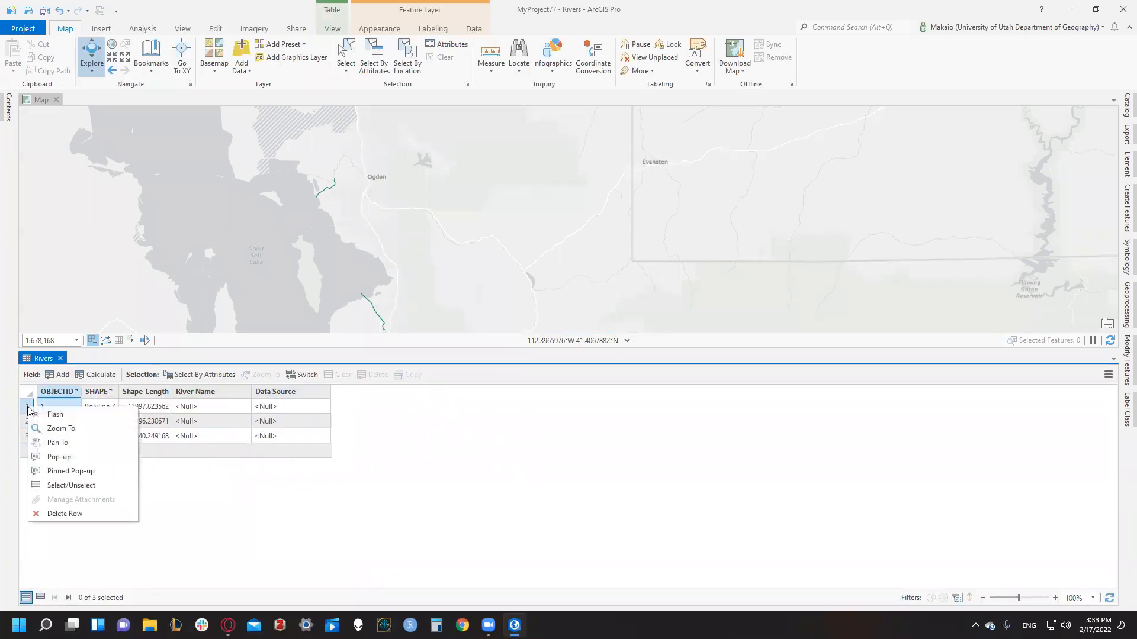
pyautogui.click(59, 428)
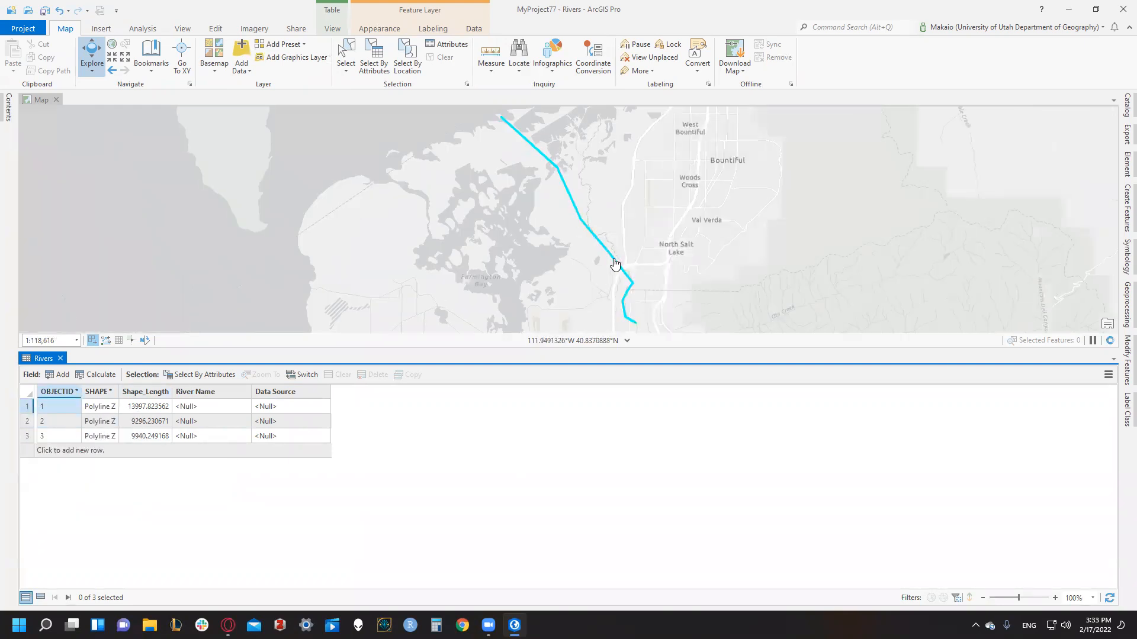
pyautogui.click(204, 411)
pyautogui.click(204, 411)
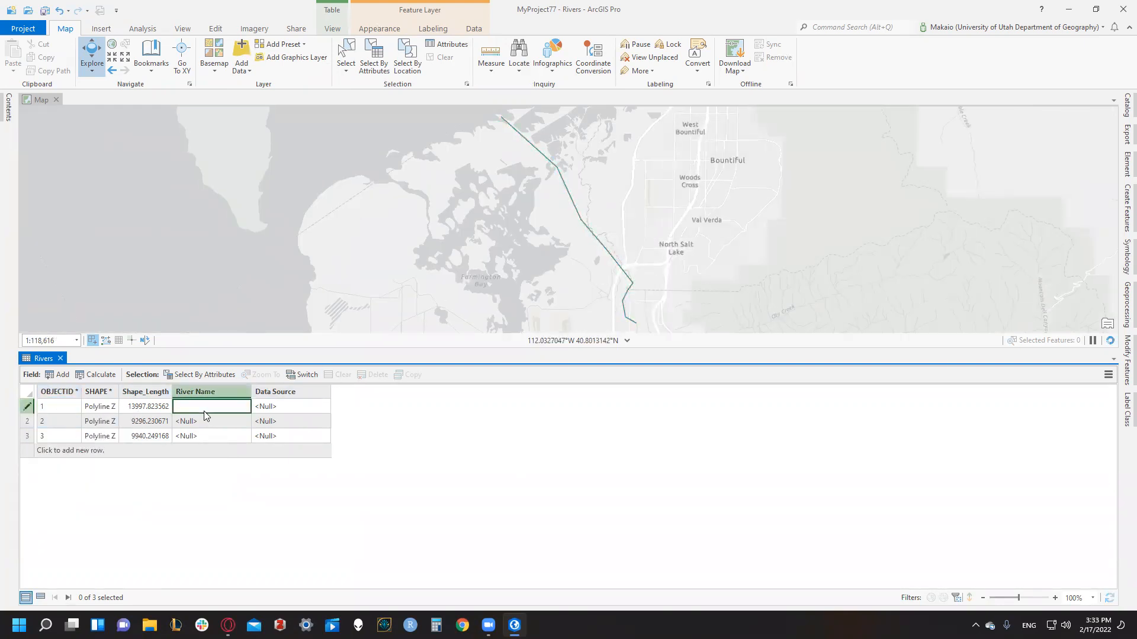
pyautogui.write('Jordan River')
pyautogui.press('Tab')
pyautogui.write('Ar')
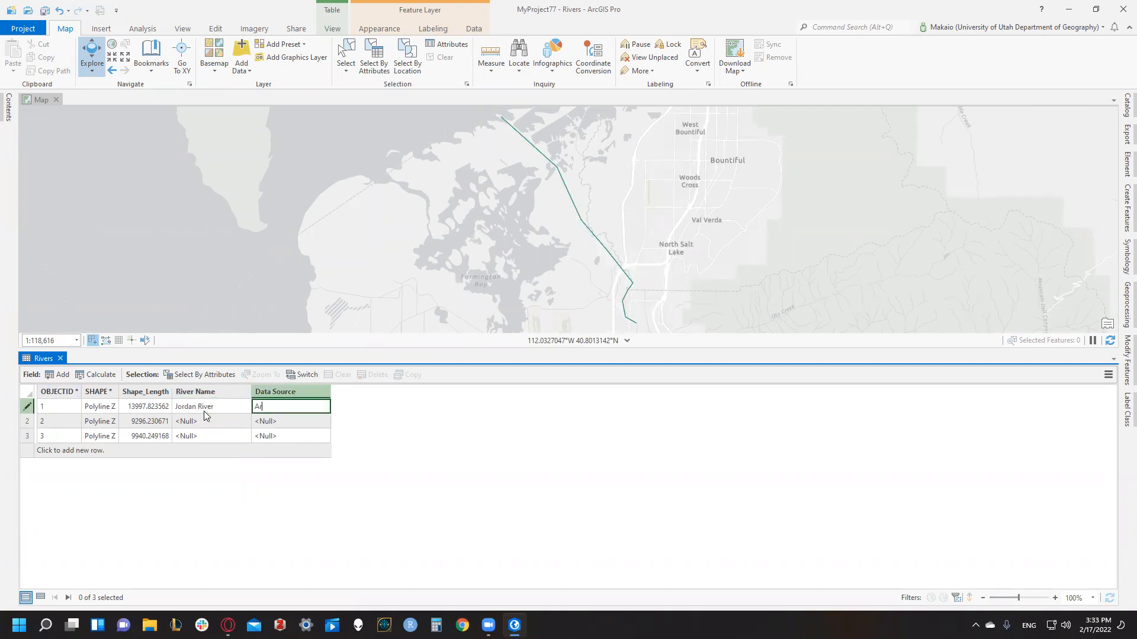
pyautogui.write('cGIS Image')
pyautogui.write('ry Basemap')
# Zoom to the second Rivers record and enter Weber River as its River Name and ArcGIS Imagery Basemap as its Data Source
pyautogui.rightClick(27, 421)
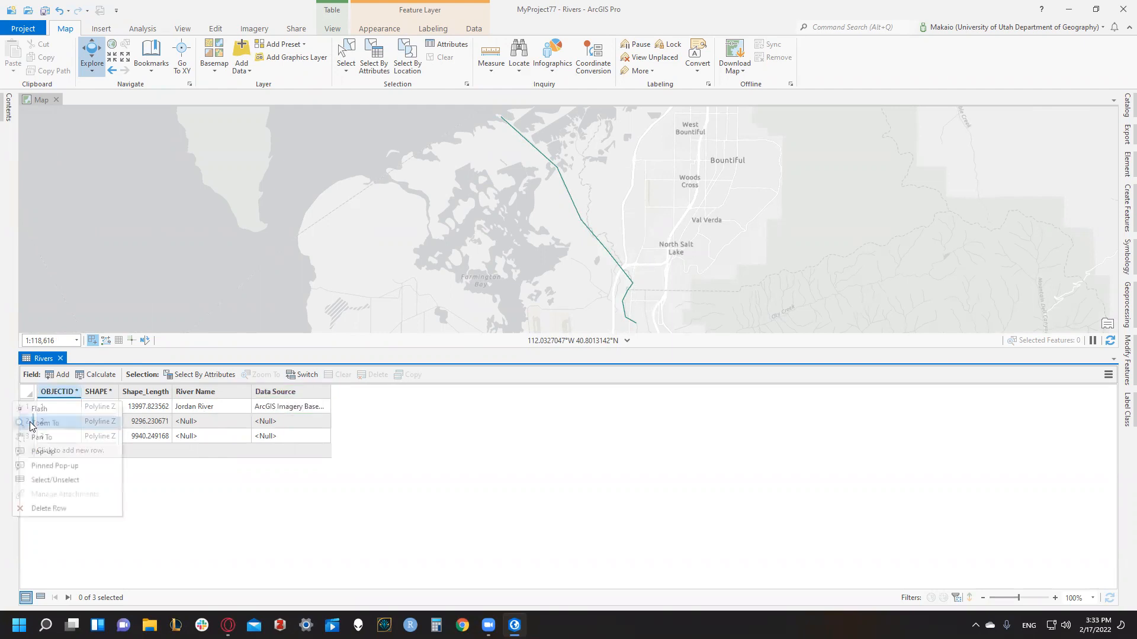
pyautogui.click(48, 425)
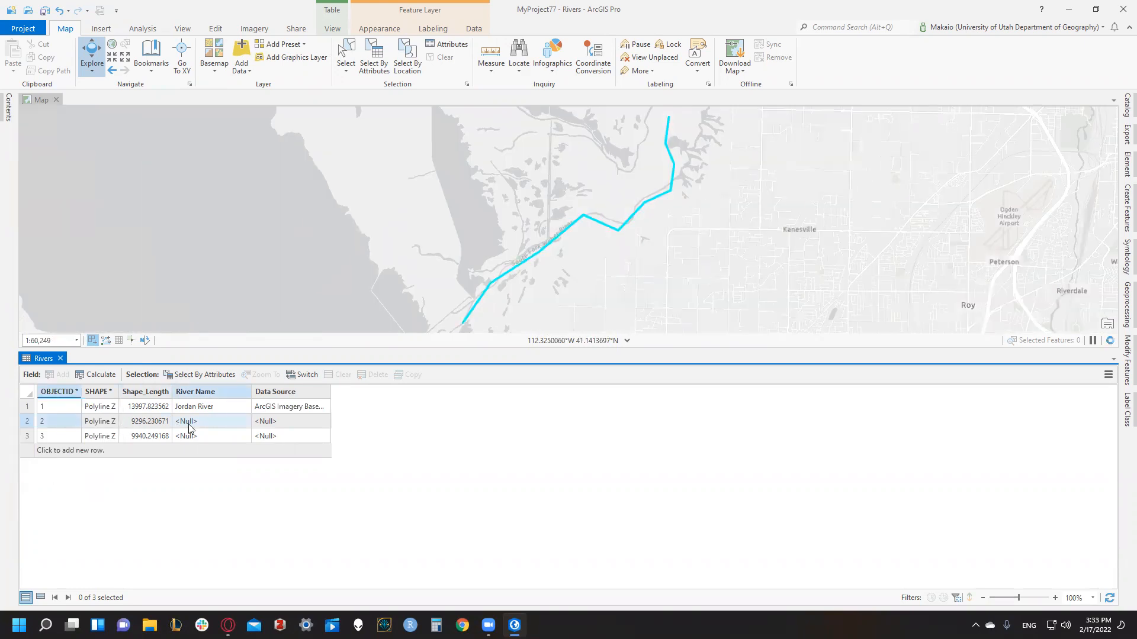
pyautogui.doubleClick(199, 422)
pyautogui.write('Weber River')
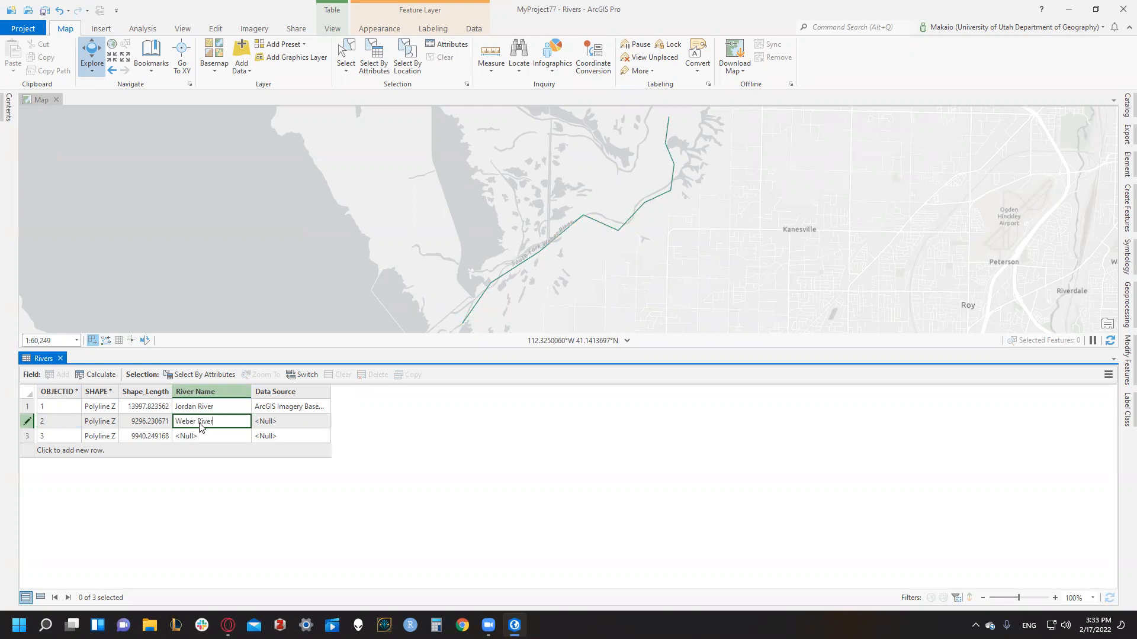
pyautogui.press('Tab')
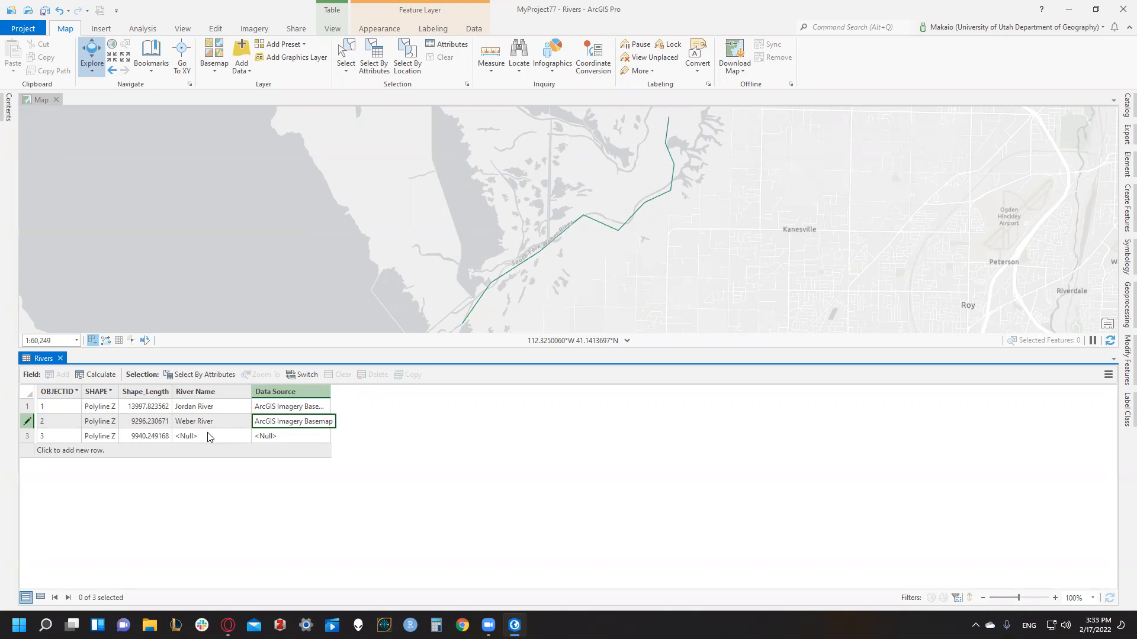
pyautogui.click(202, 437)
# Select the third Rivers record and zoom the map to it to check its line
pyautogui.rightClick(32, 432)
pyautogui.click(45, 434)
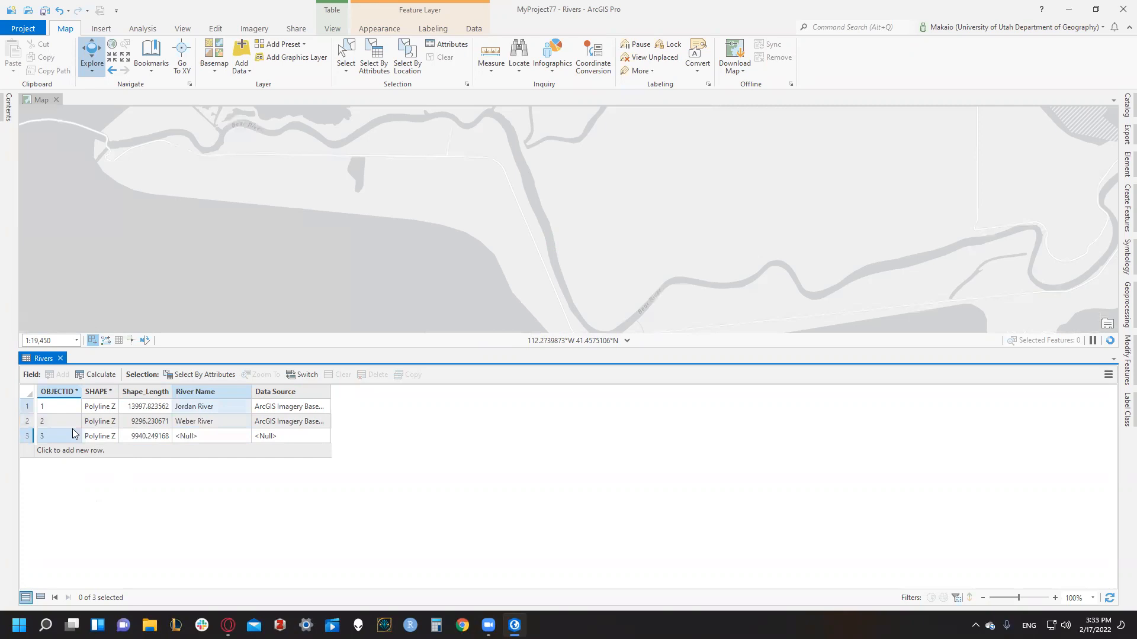
pyautogui.click(27, 436)
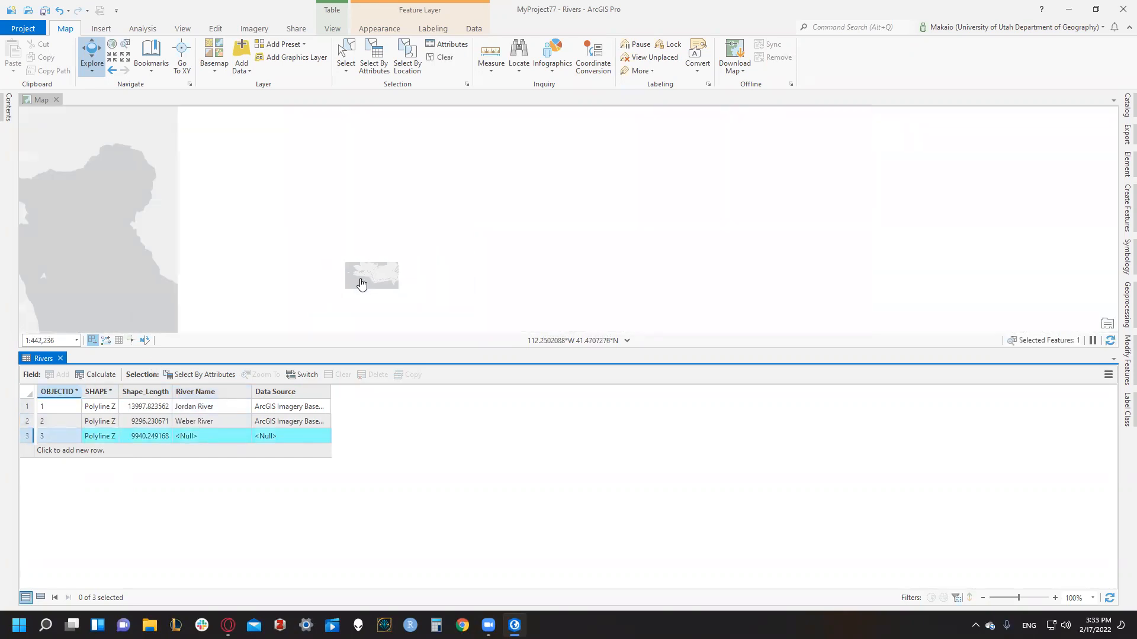
pyautogui.click(26, 437)
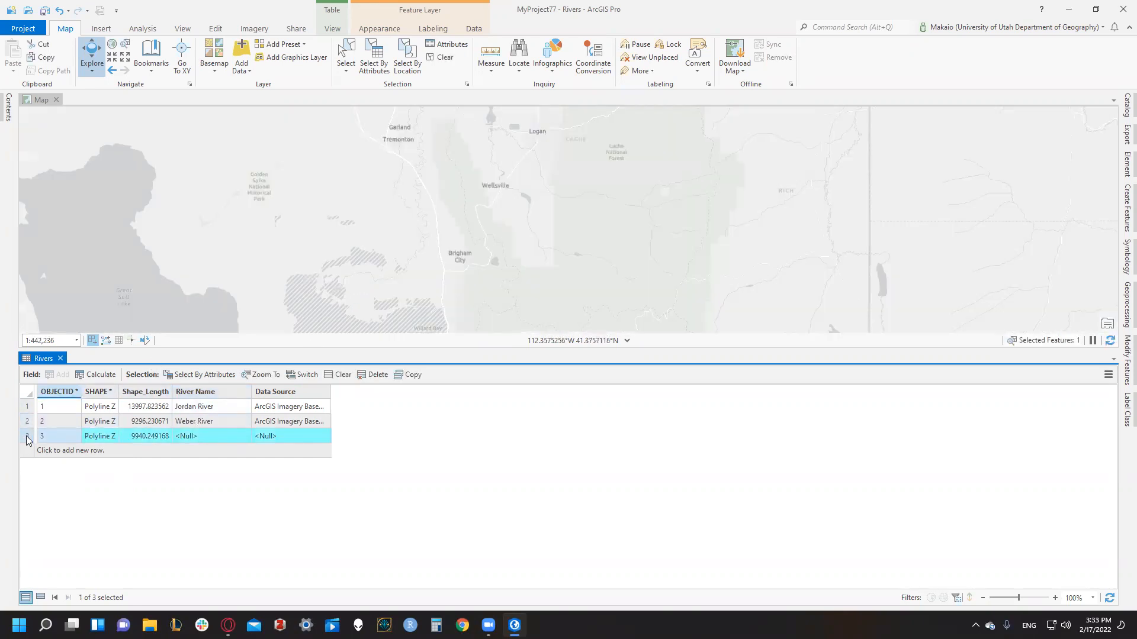
pyautogui.rightClick(27, 438)
pyautogui.click(40, 436)
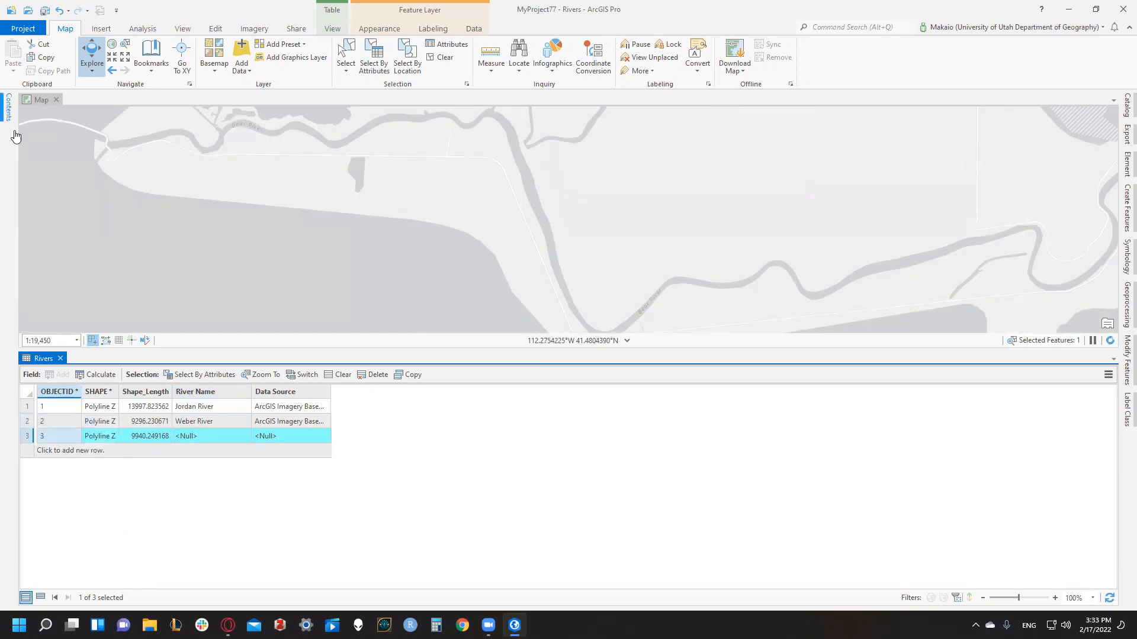
pyautogui.click(9, 113)
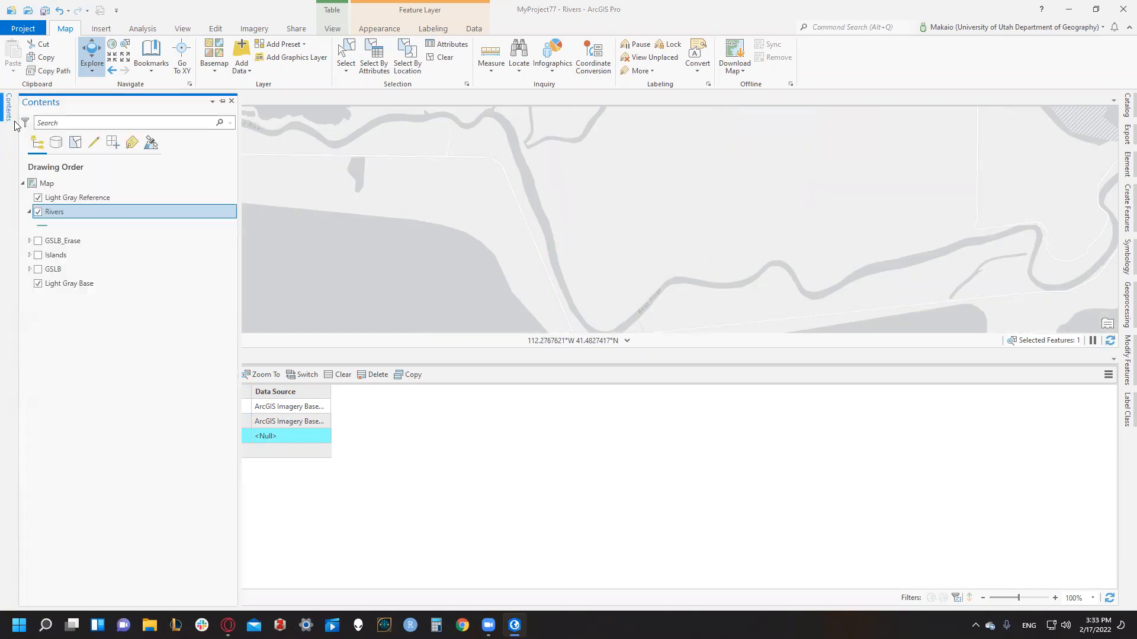
pyautogui.rightClick(66, 212)
pyautogui.click(681, 525)
# Digitize a new Rivers line, about 8788 in Shape_Length, along the Bear River from the peninsula's western tip to the straight stretch past its southern bends
pyautogui.click(216, 29)
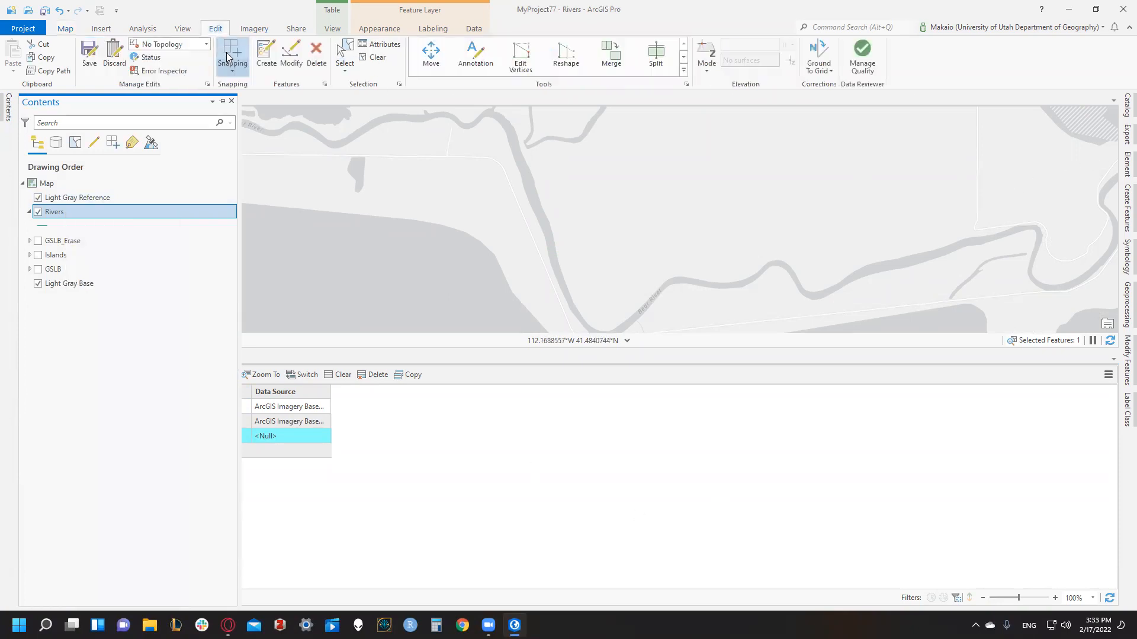
pyautogui.click(266, 56)
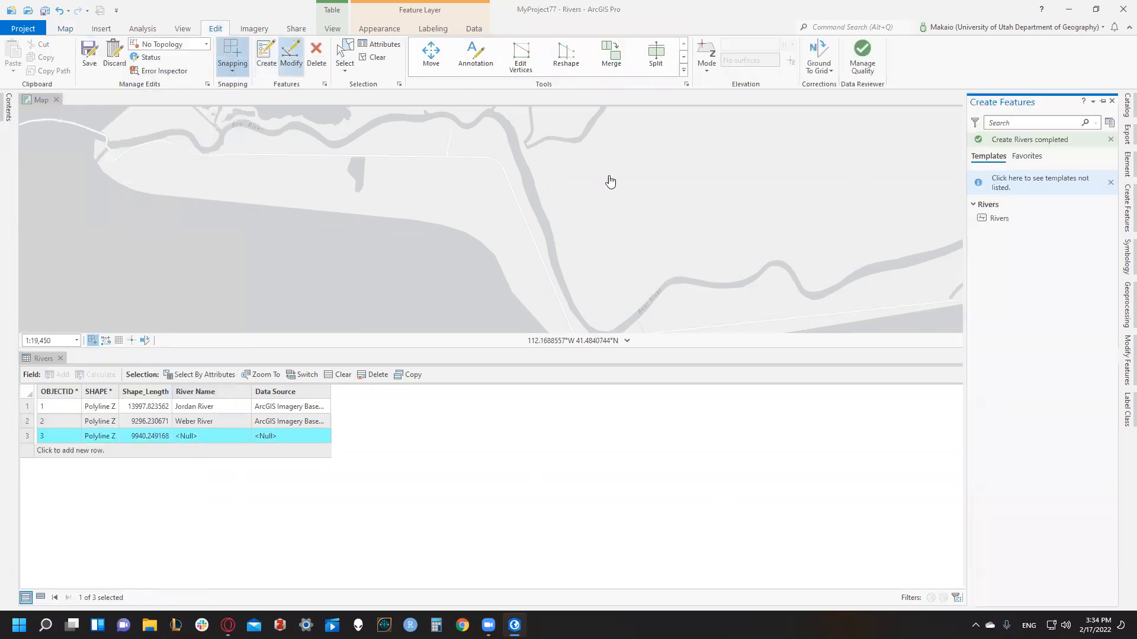
pyautogui.click(1015, 224)
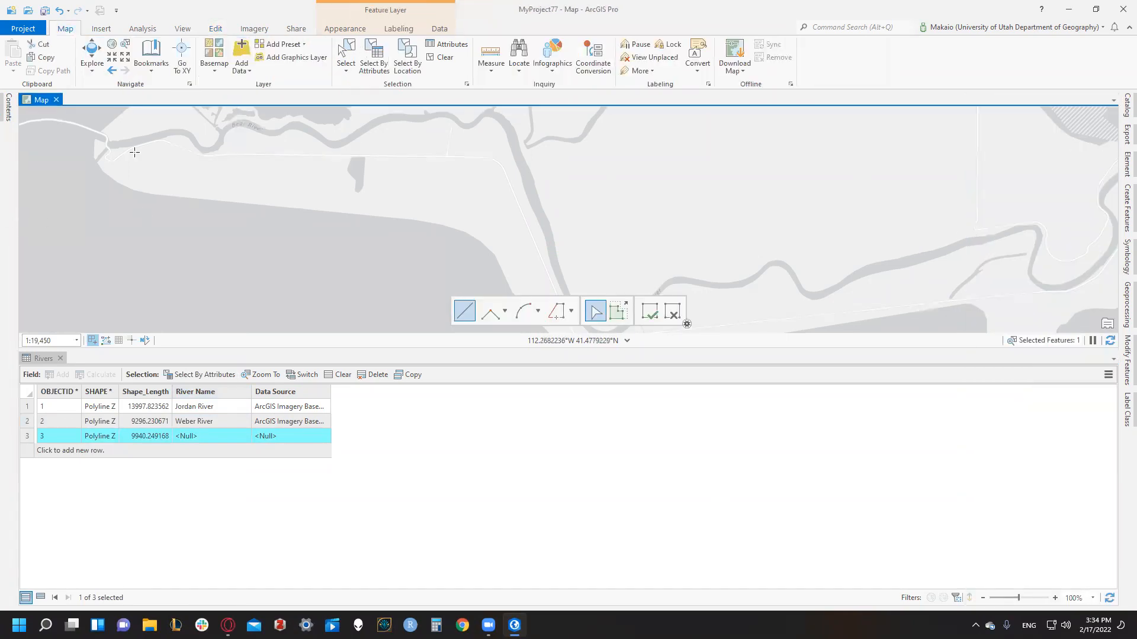
pyautogui.scroll(-2, 111, 147)
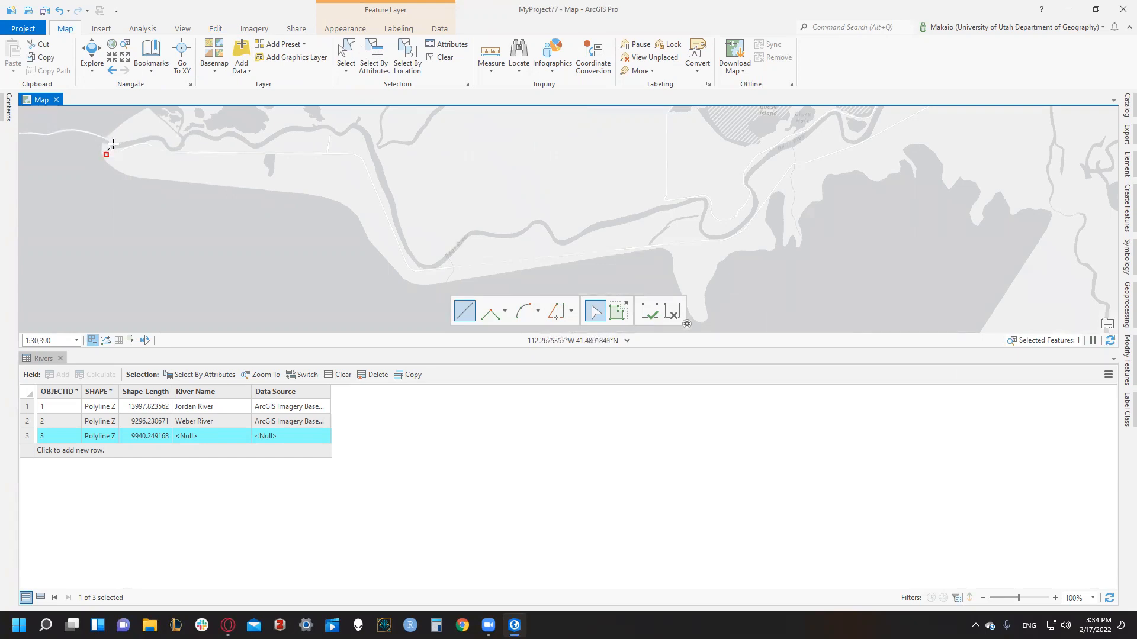
pyautogui.click(156, 138)
pyautogui.click(190, 132)
pyautogui.click(213, 138)
pyautogui.click(230, 134)
pyautogui.click(247, 143)
pyautogui.click(270, 142)
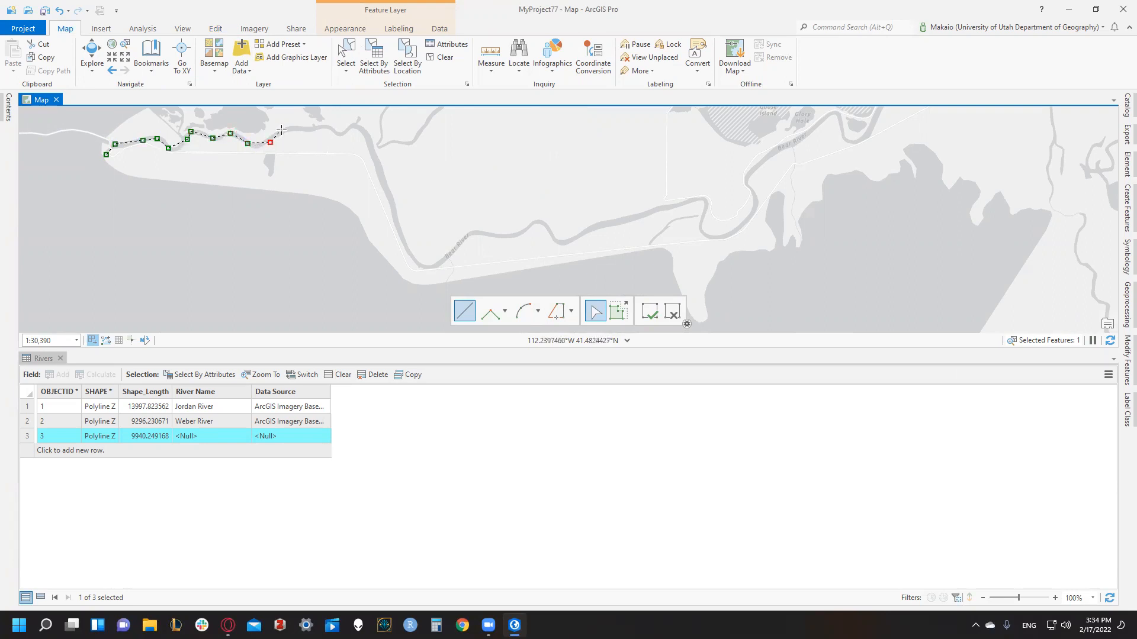
pyautogui.click(355, 126)
pyautogui.click(385, 185)
pyautogui.click(414, 261)
pyautogui.click(431, 269)
pyautogui.click(447, 259)
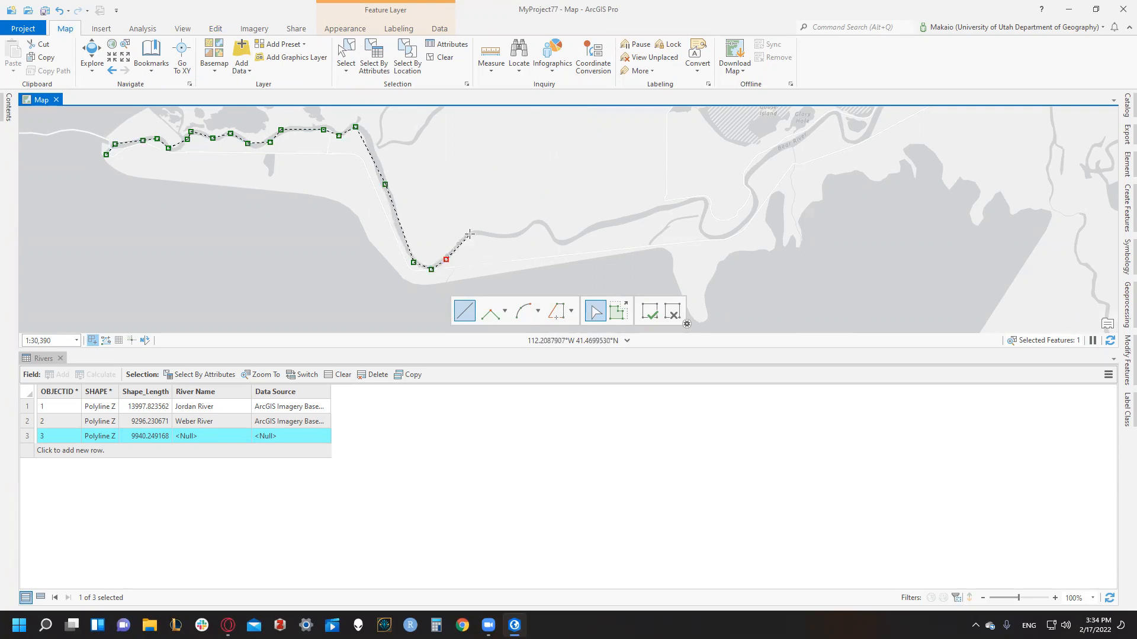
pyautogui.click(498, 235)
pyautogui.click(520, 236)
pyautogui.click(541, 223)
pyautogui.click(558, 242)
pyautogui.doubleClick(604, 225)
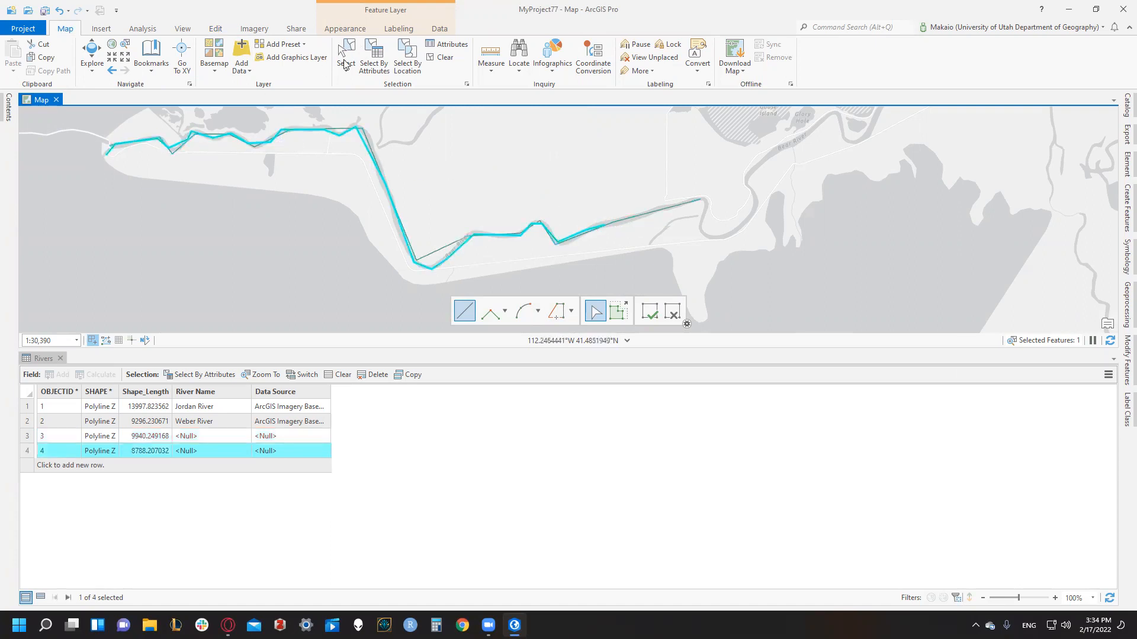
# Save the pending edits to the Rivers layer and confirm the save
pyautogui.click(216, 29)
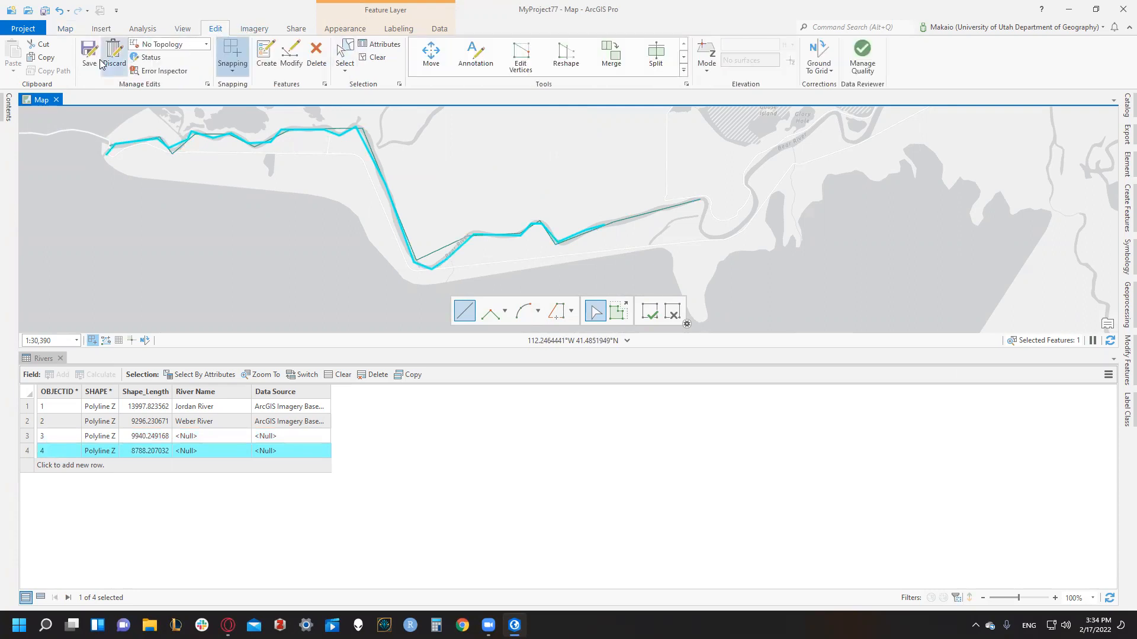
pyautogui.click(89, 57)
pyautogui.click(583, 333)
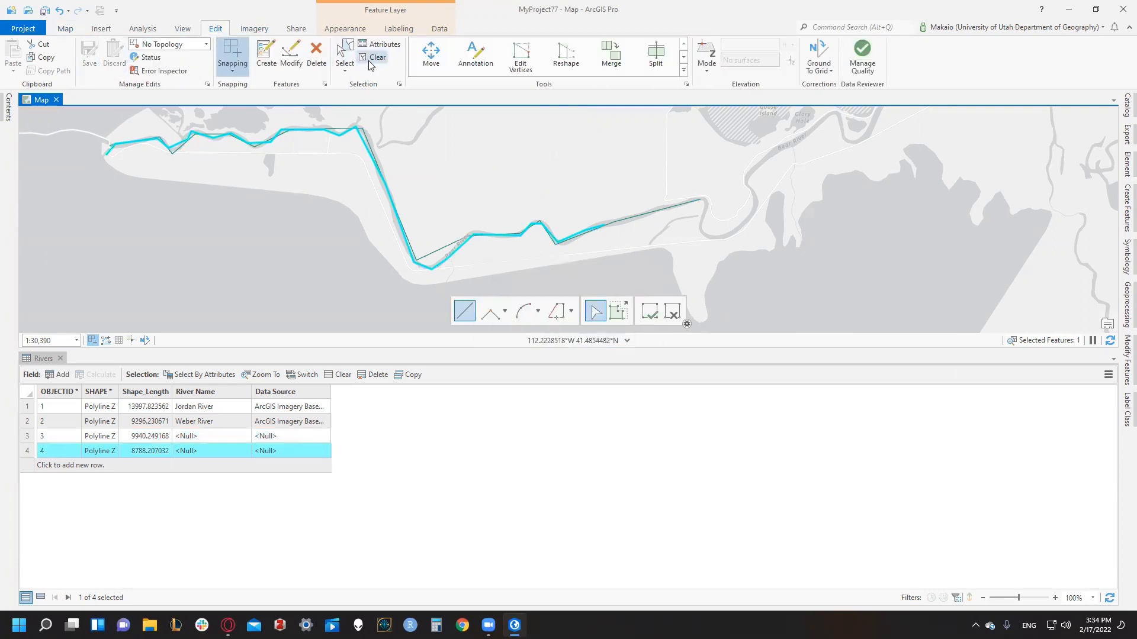
# Clear the selection and delete the Rivers record with OBJECTID 3, confirming the deletion
pyautogui.click(52, 441)
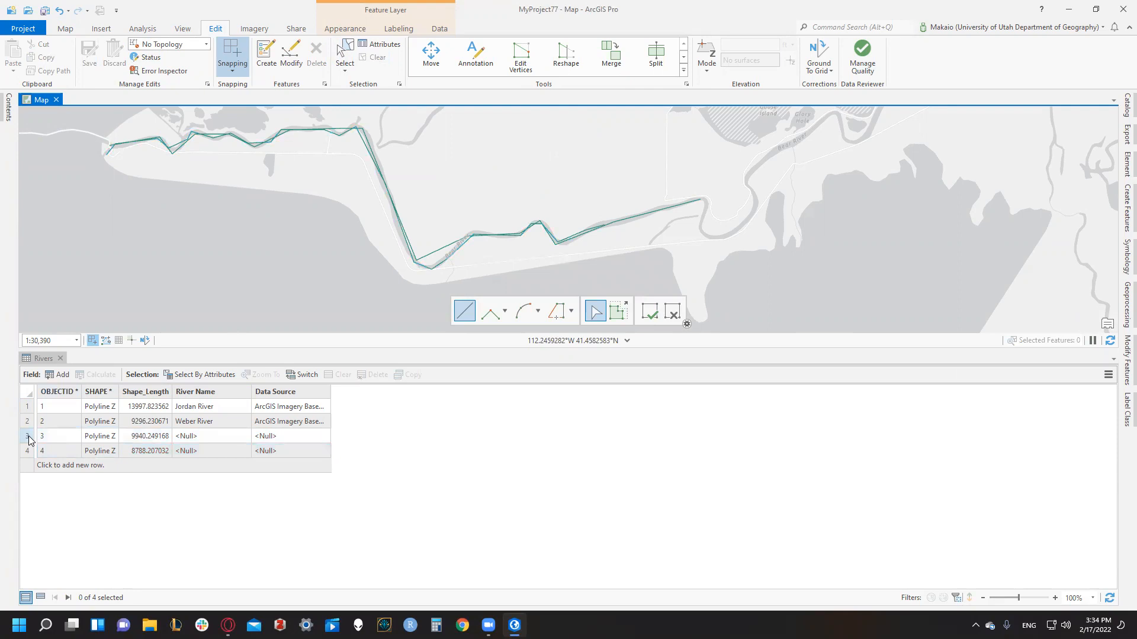
pyautogui.rightClick(29, 436)
pyautogui.click(47, 523)
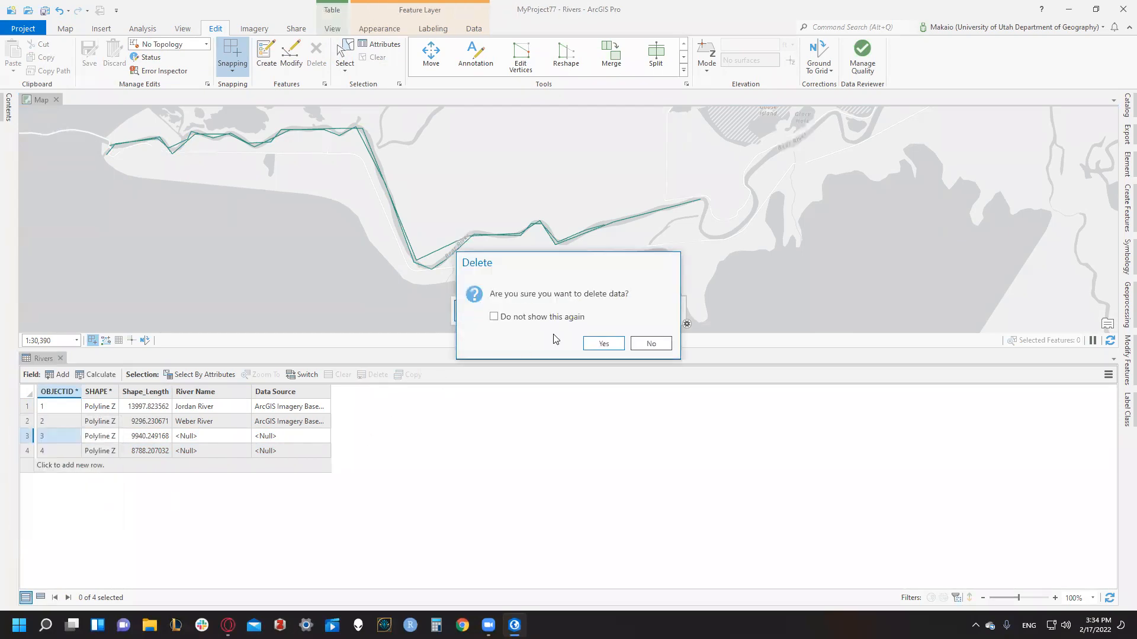
pyautogui.click(602, 342)
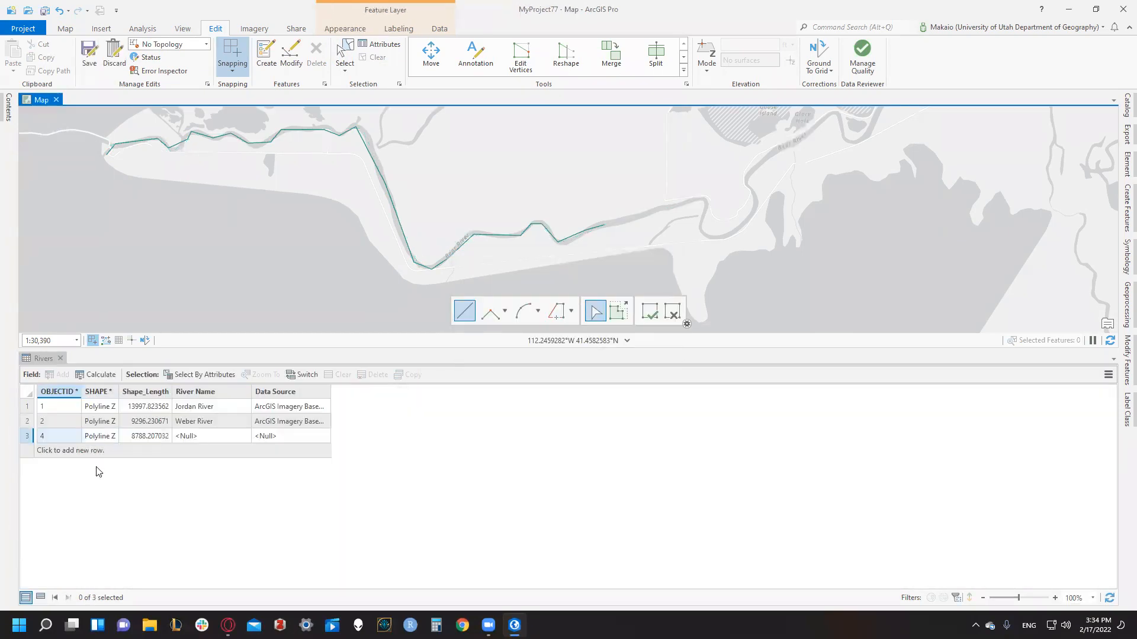
# Fill in the Rivers record with OBJECTID 4: River Name Bear River and Data Source ArcGIS Imagery Basemap
pyautogui.click(27, 437)
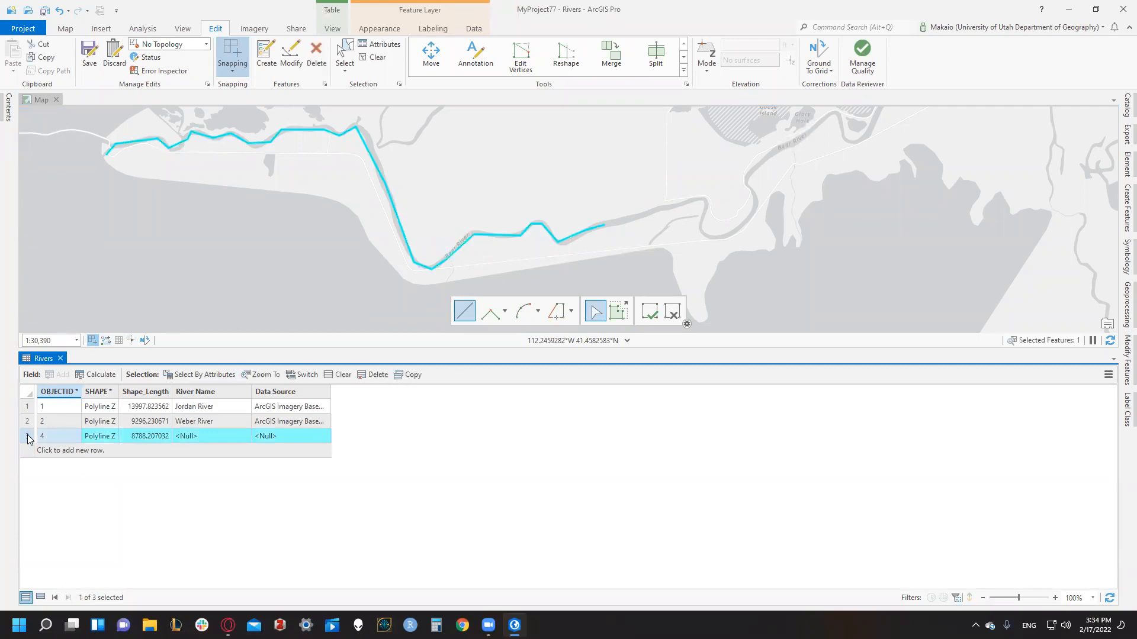
pyautogui.rightClick(27, 436)
pyautogui.doubleClick(190, 436)
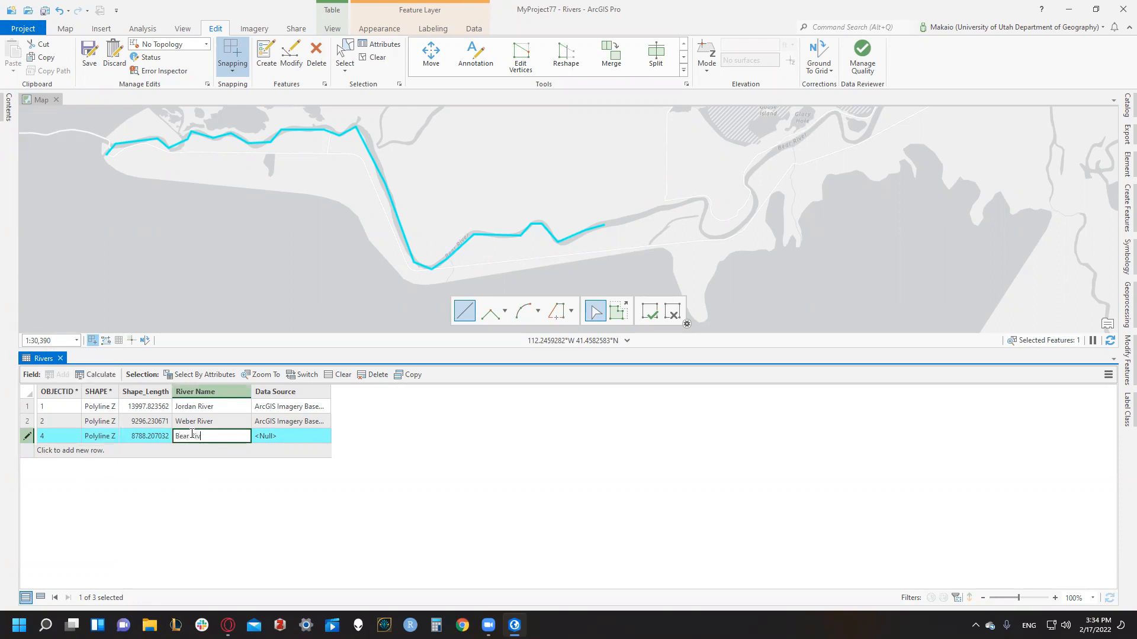
pyautogui.write('Bear River')
pyautogui.press('Tab')
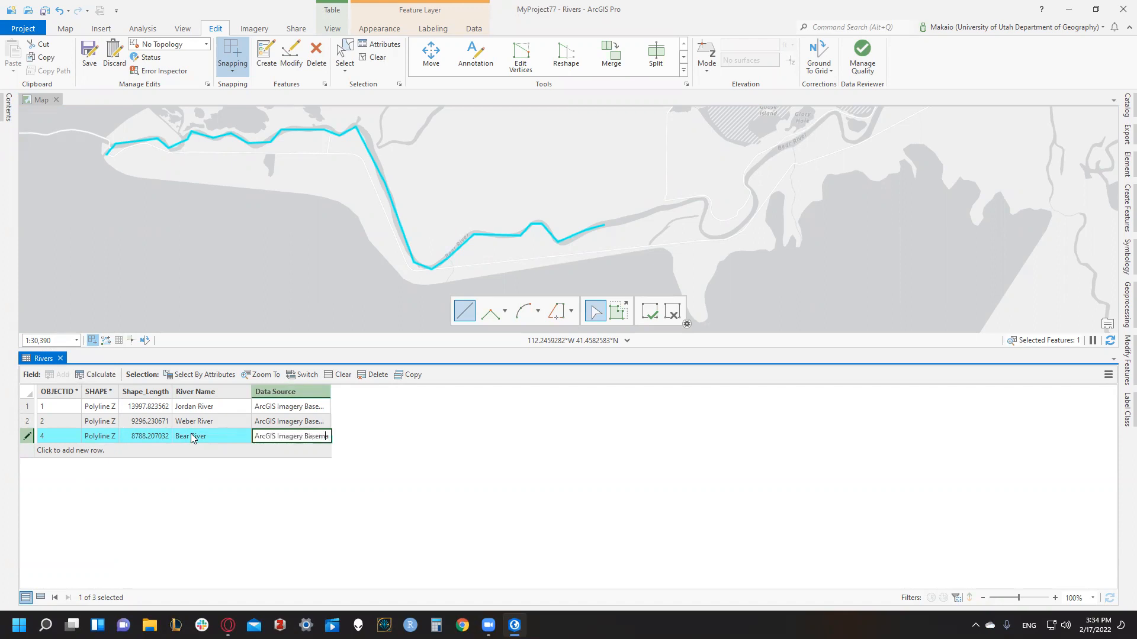
pyautogui.press('Return')
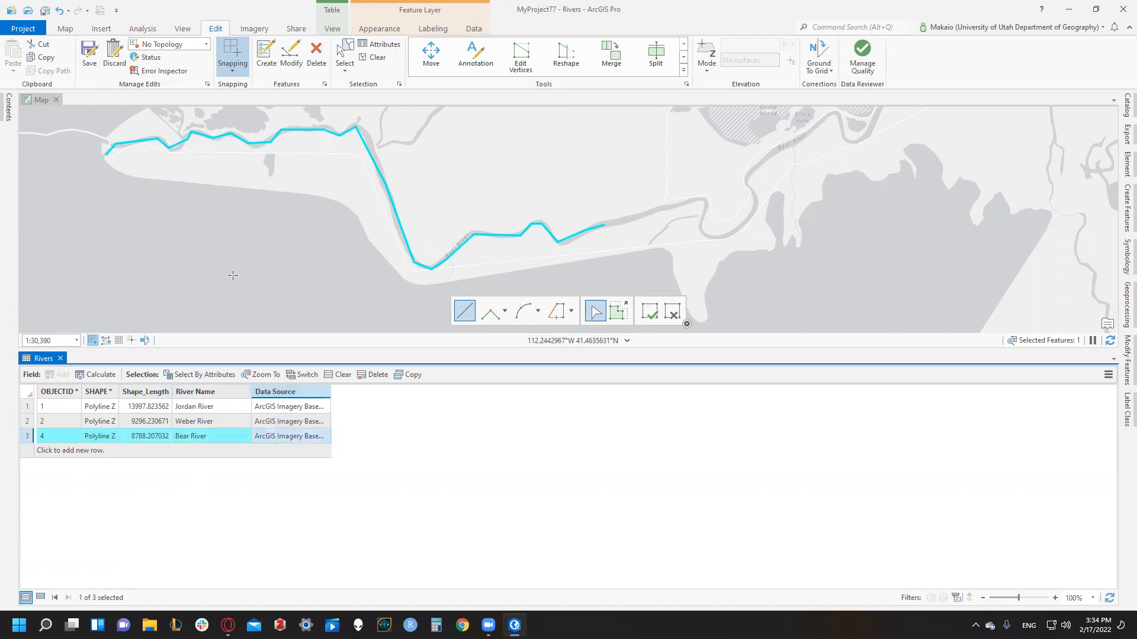
# Save the attribute edits to the Rivers layer and clear the feature selection
pyautogui.click(89, 53)
pyautogui.click(583, 333)
pyautogui.click(374, 57)
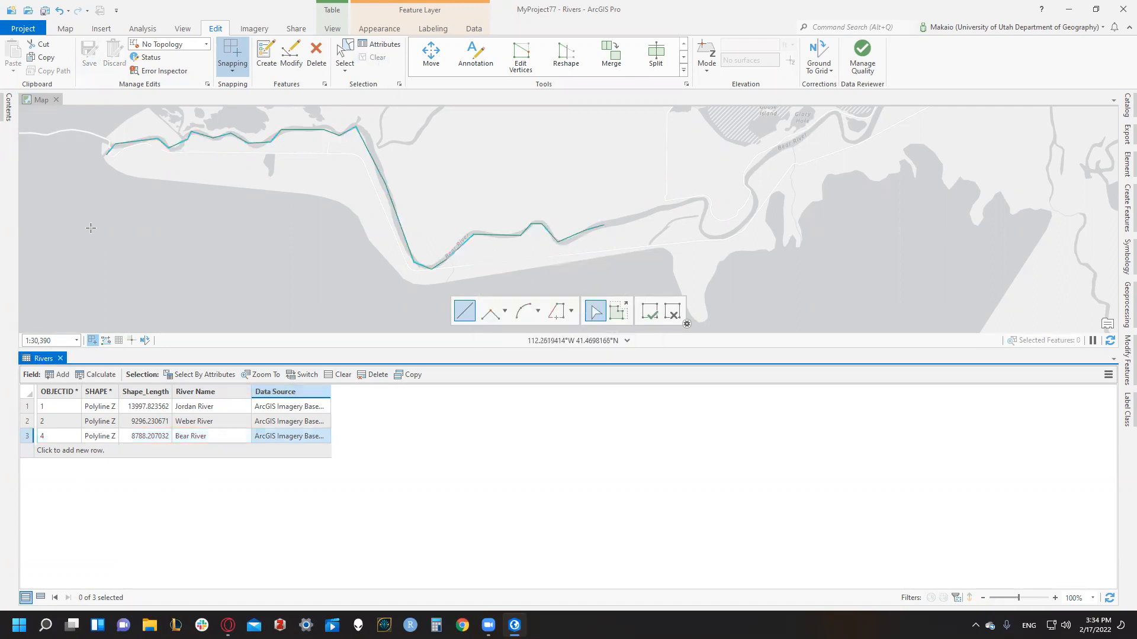
# Switch the basemap to the topographic style with shaded terrain
pyautogui.scroll(-4, 241, 231)
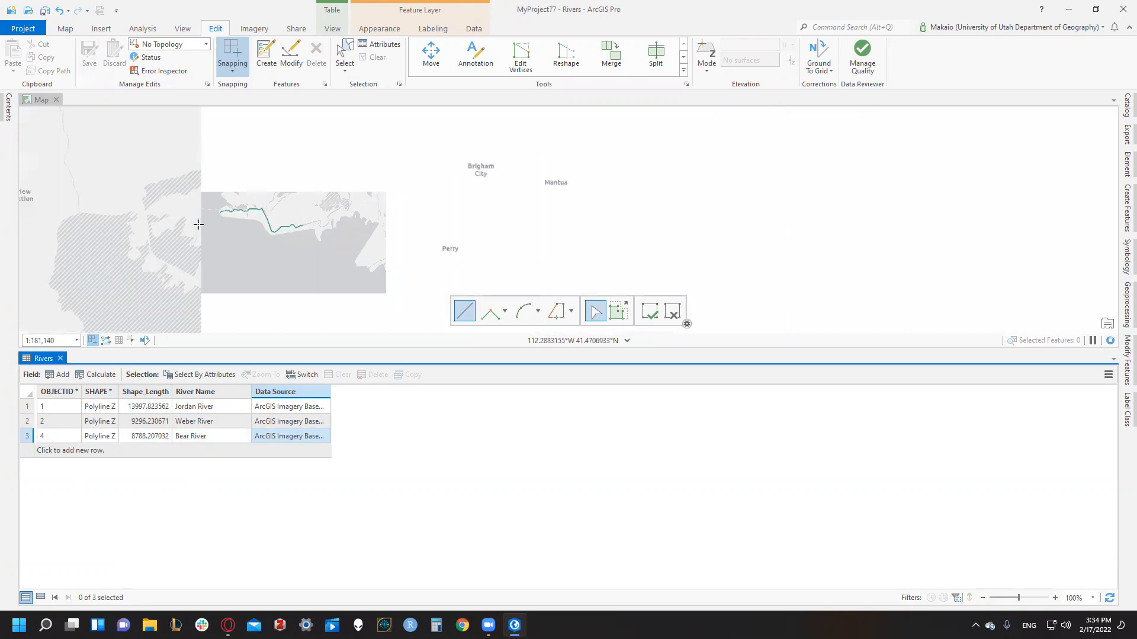
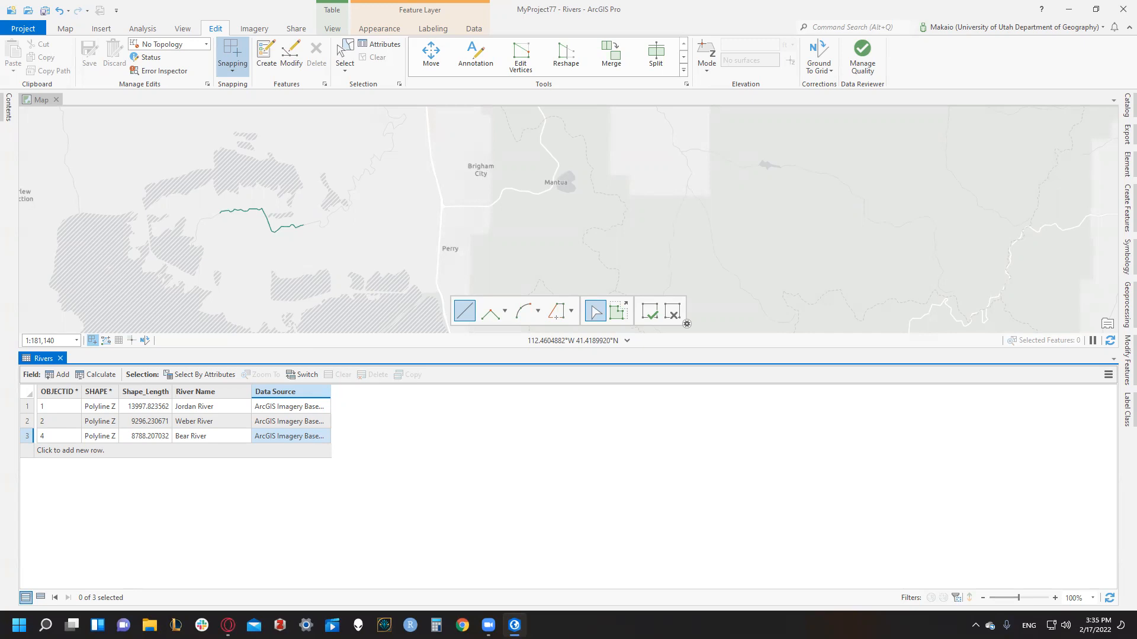
pyautogui.click(66, 29)
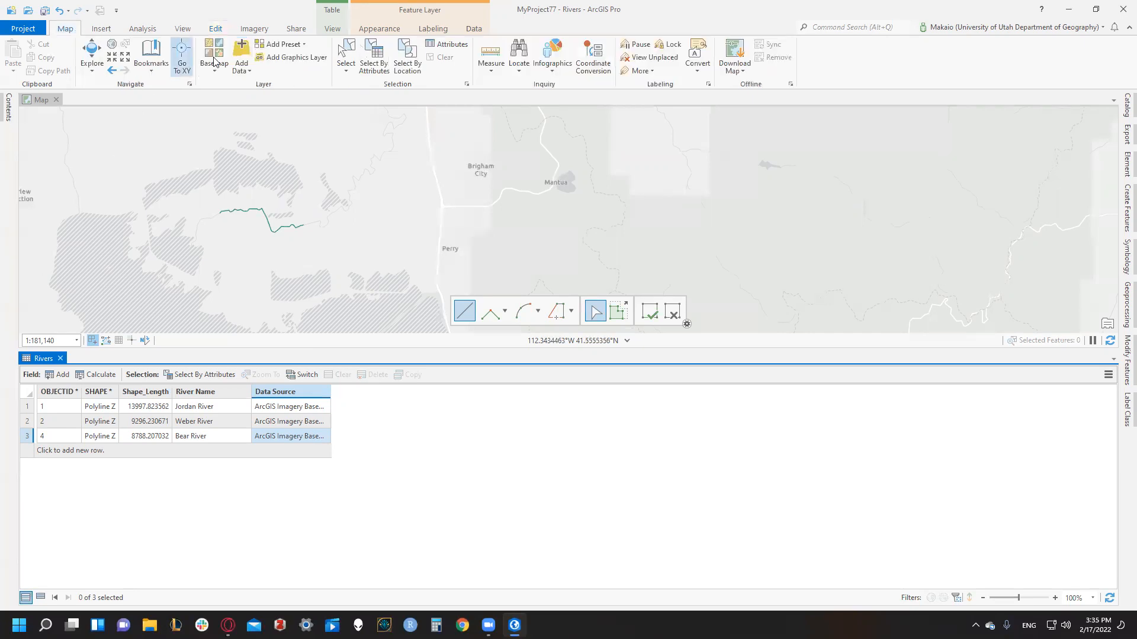
pyautogui.click(213, 53)
pyautogui.click(256, 153)
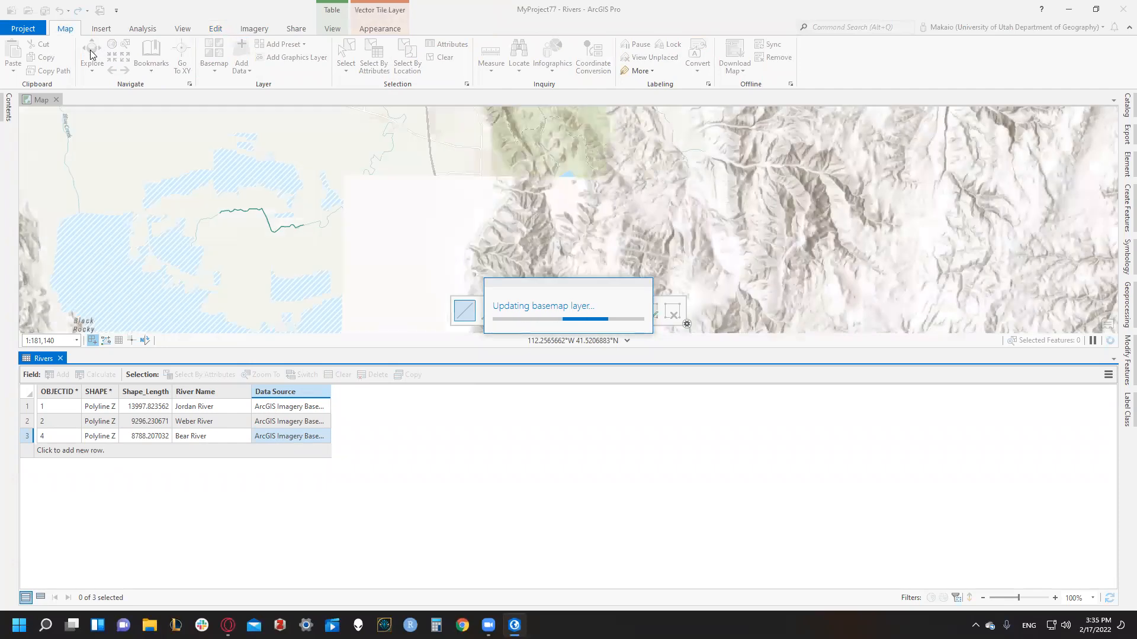
# Define a new feature class in MyProject77.gdb with name and alias Peaks and feature type Point
pyautogui.moveTo(213, 200); pyautogui.dragTo(215, 167)
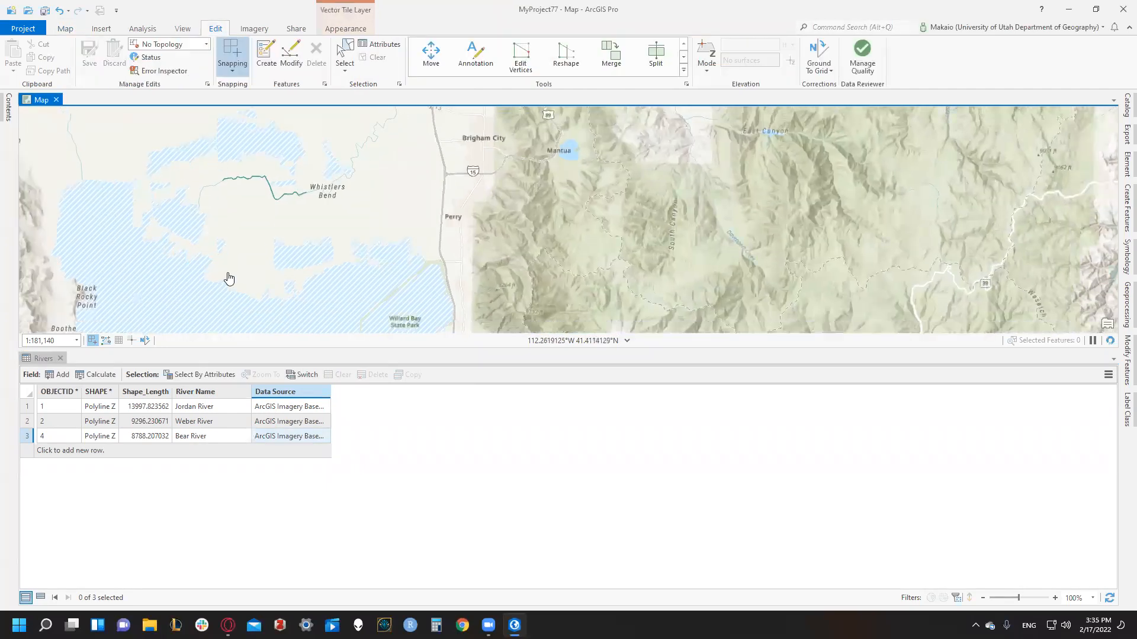
pyautogui.scroll(-4, 229, 279)
pyautogui.moveTo(248, 273); pyautogui.dragTo(255, 198)
pyautogui.moveTo(122, 231); pyautogui.dragTo(342, 221)
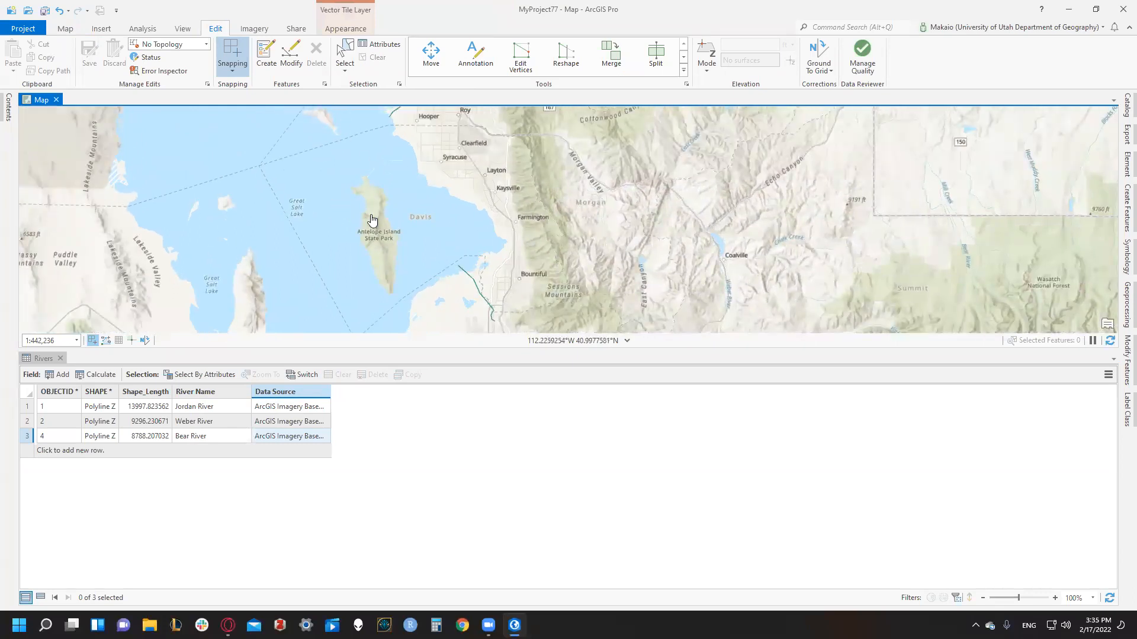
pyautogui.click(1125, 104)
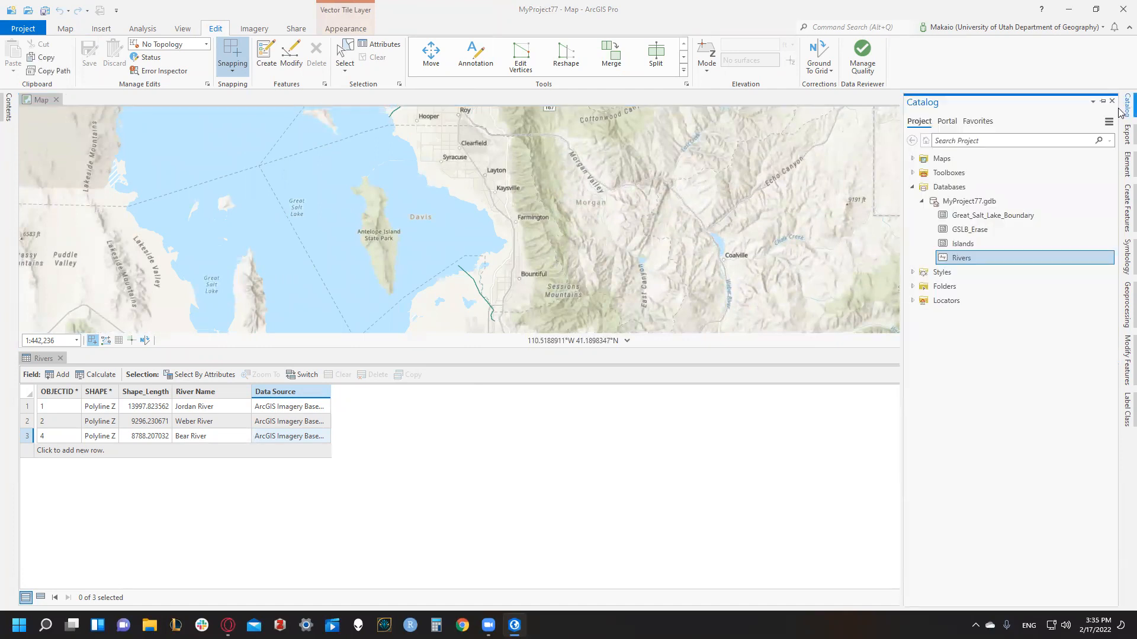
pyautogui.rightClick(998, 204)
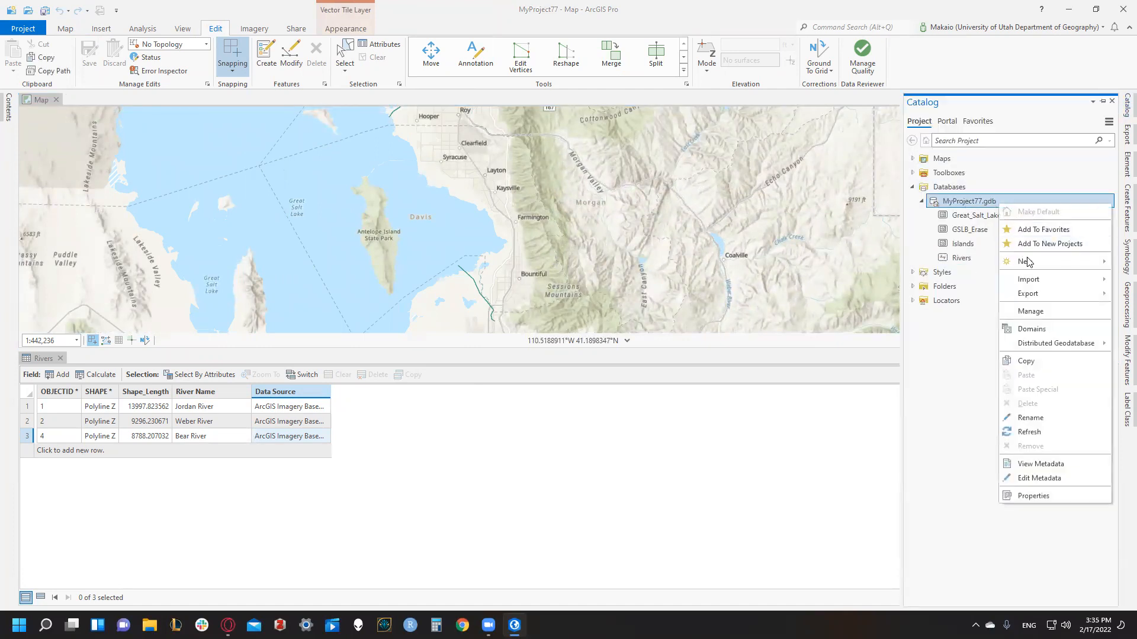
pyautogui.moveTo(1027, 261)
pyautogui.click(943, 274)
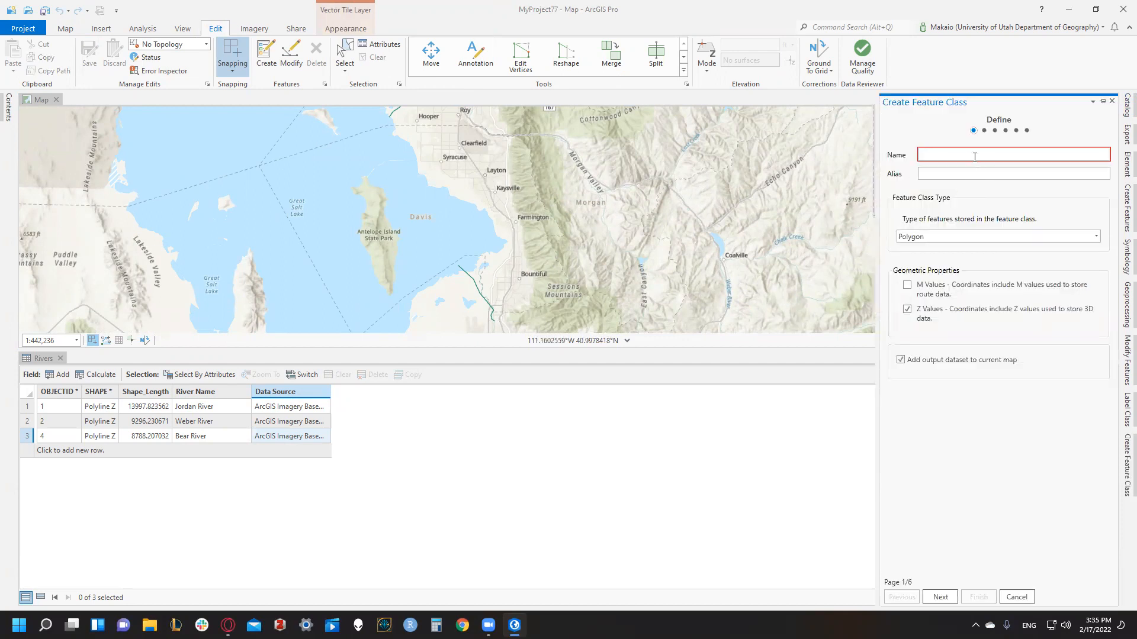
pyautogui.write('Peaks')
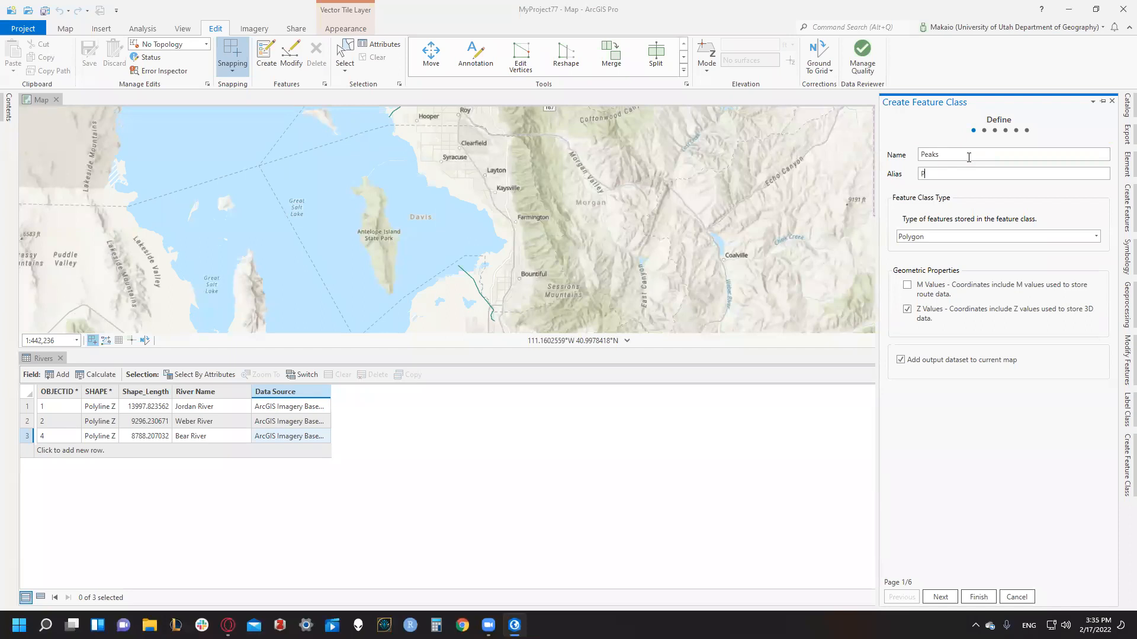
pyautogui.press('Tab')
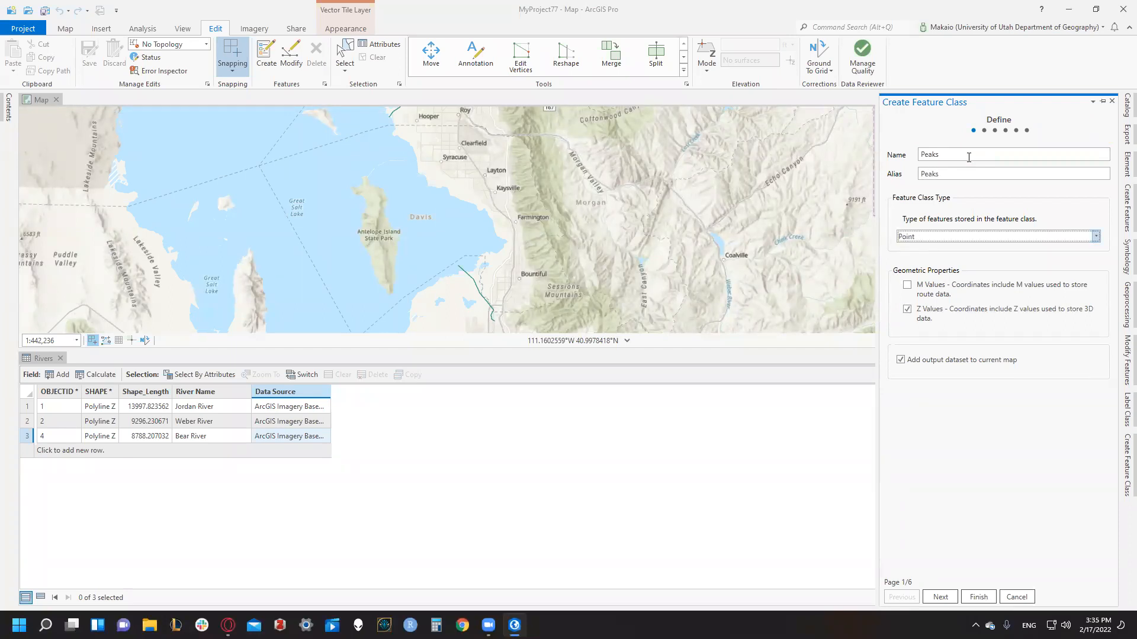
# Keep NAD 1983 UTM Zone 12N as the coordinate system and finish creating the Peaks feature class
pyautogui.click(940, 597)
pyautogui.click(941, 597)
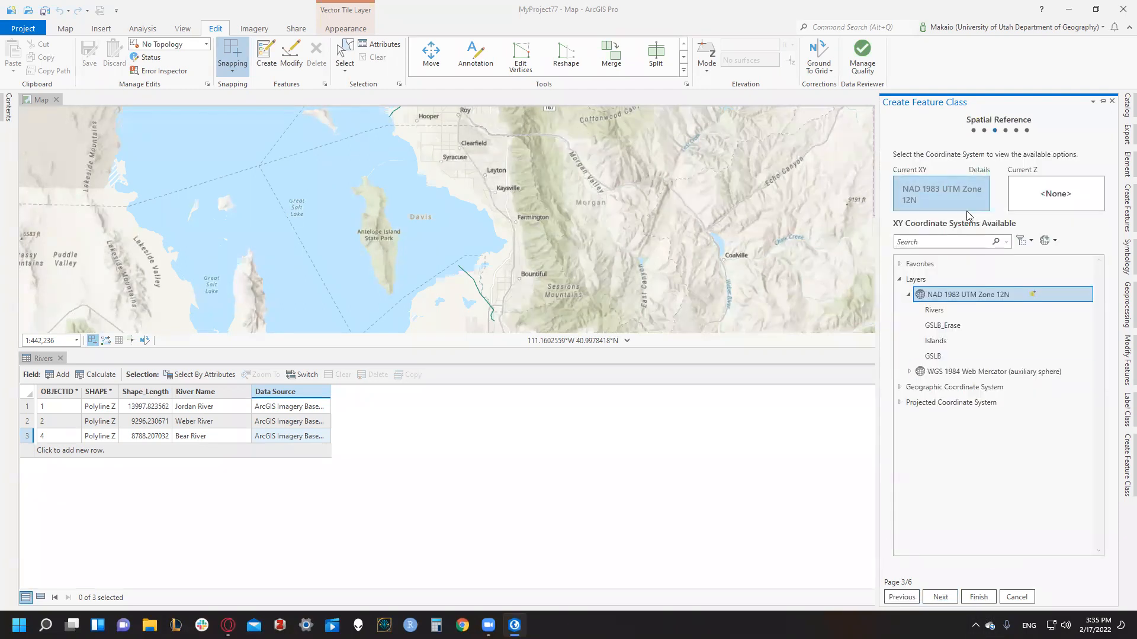
pyautogui.click(979, 597)
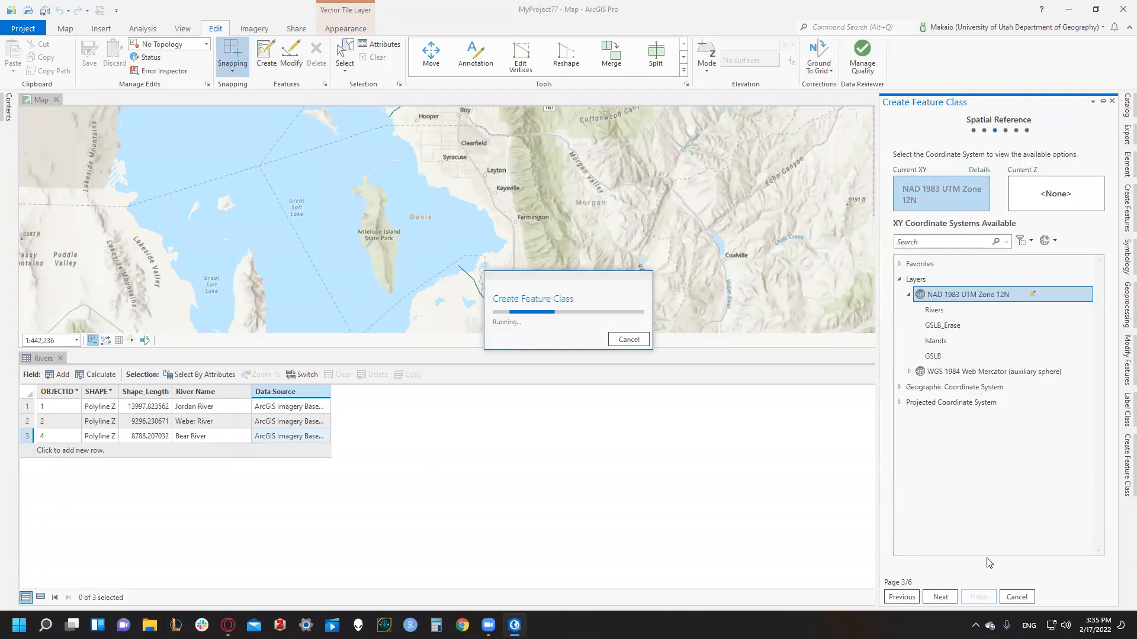
# Close the Rivers attribute table and select the Peaks feature class in the project geodatabase
pyautogui.click(45, 358)
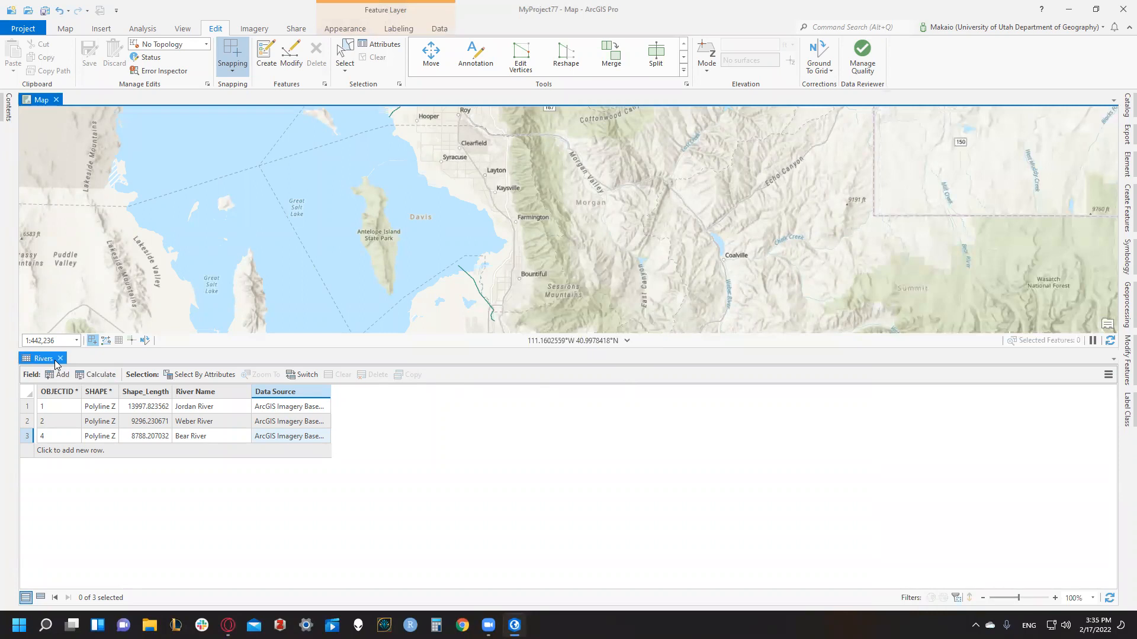
pyautogui.click(61, 358)
pyautogui.click(1127, 106)
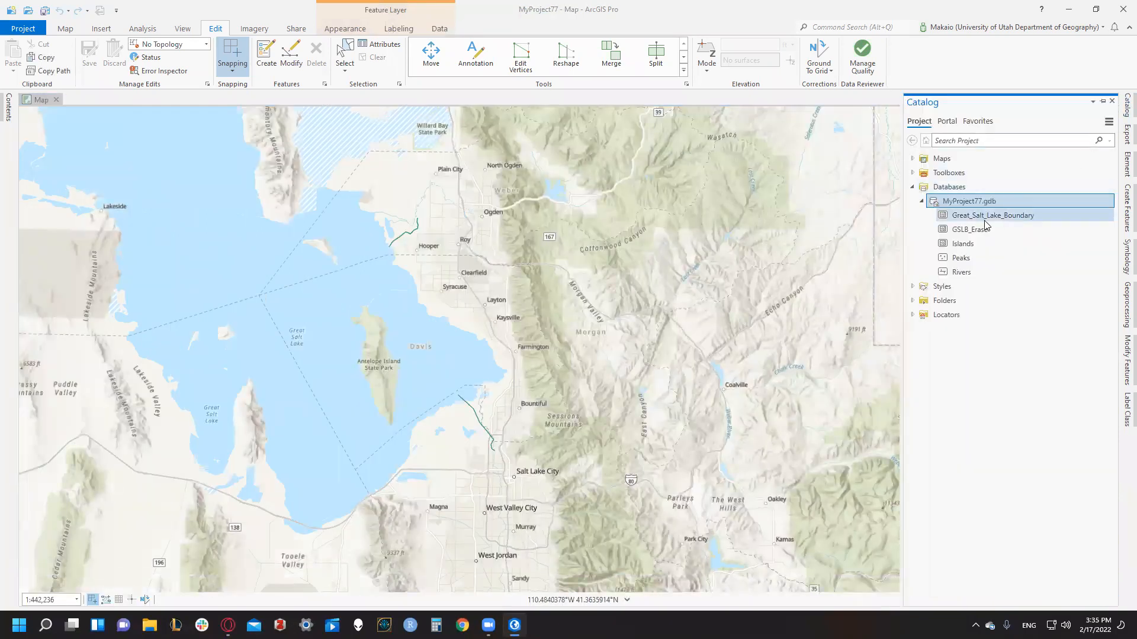
pyautogui.click(959, 258)
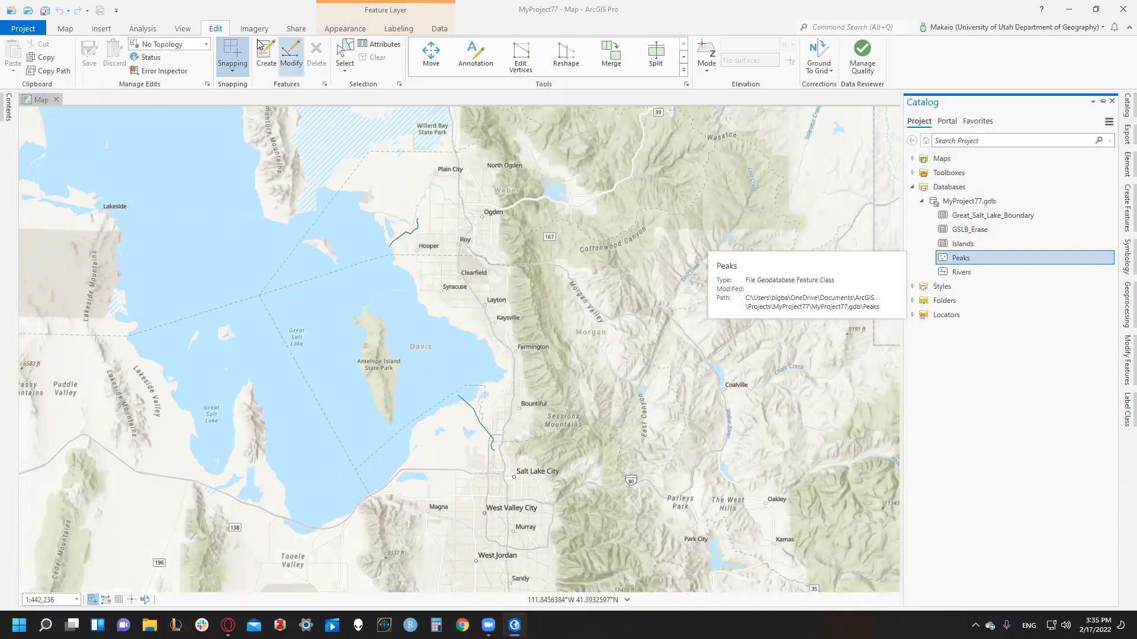
# Start creating features with the Peaks point template on Antelope Island's central ridge
pyautogui.click(266, 56)
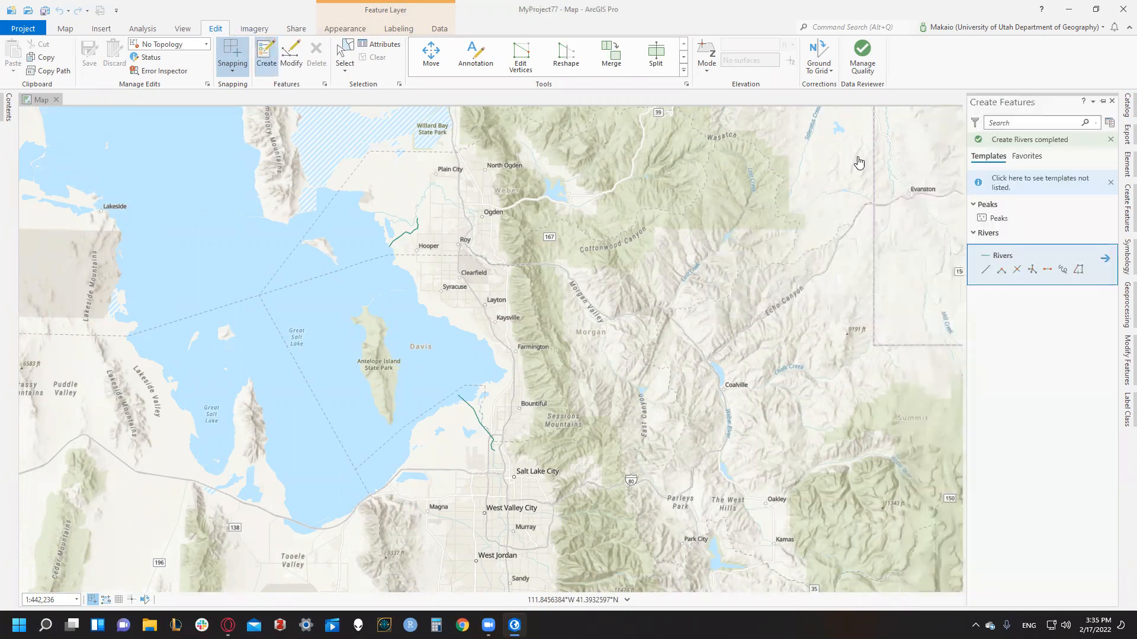
pyautogui.click(998, 220)
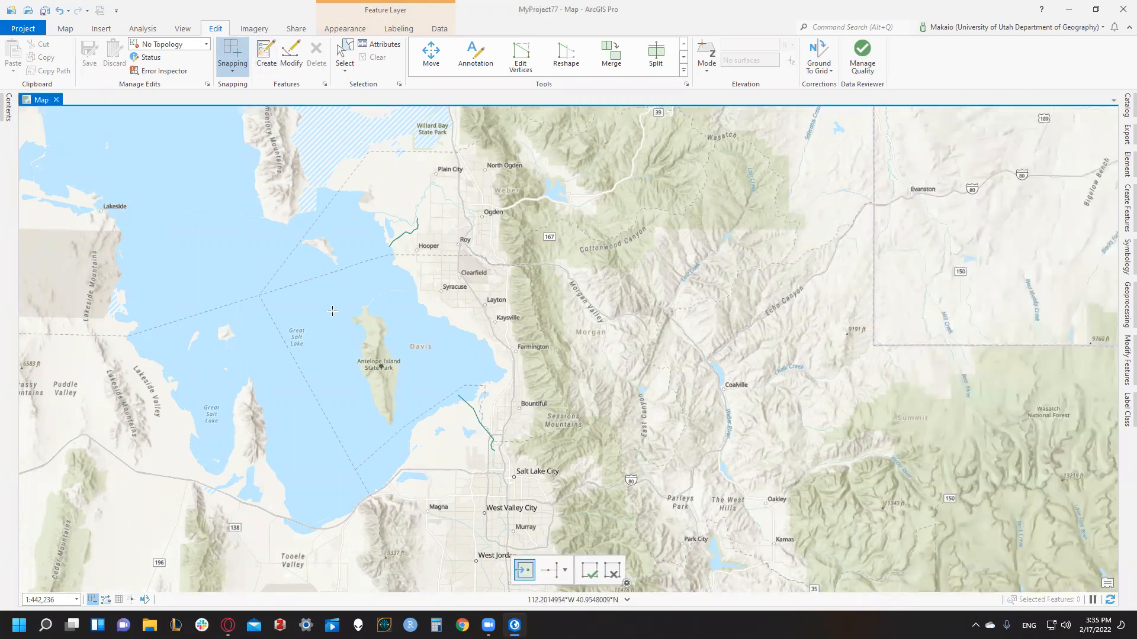
pyautogui.scroll(3, 377, 362)
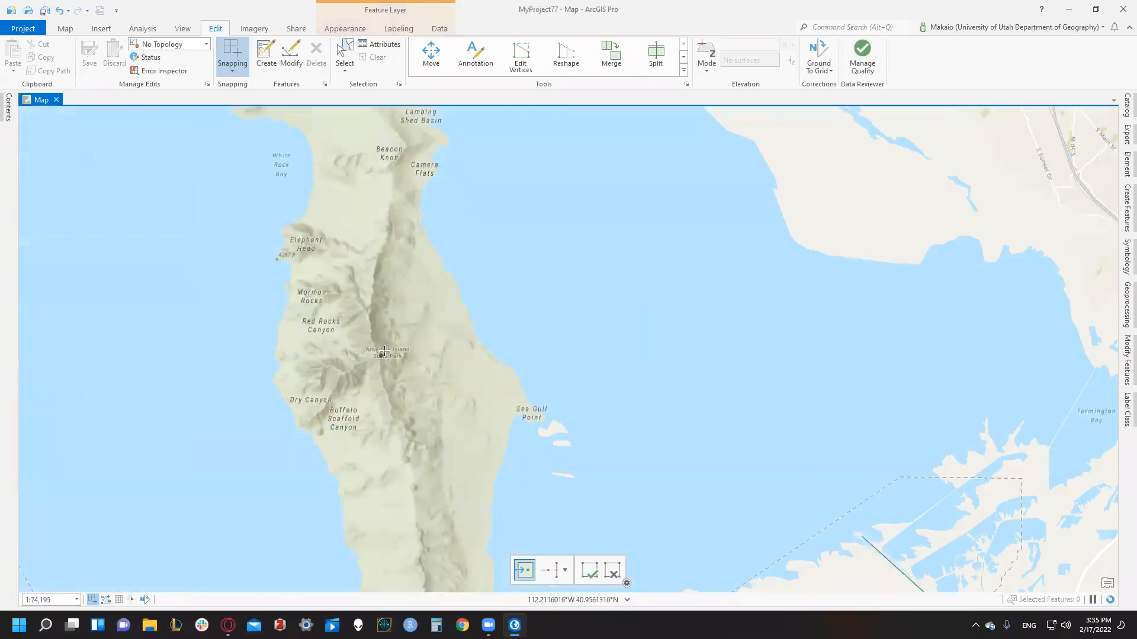
pyautogui.scroll(3, 370, 326)
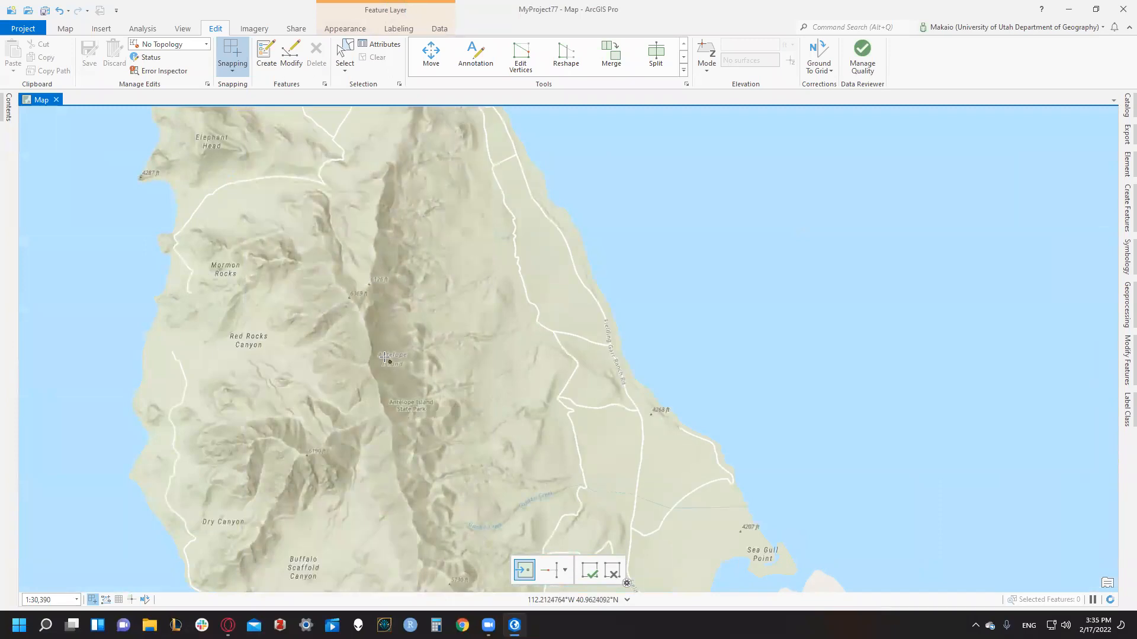
pyautogui.scroll(2, 381, 337)
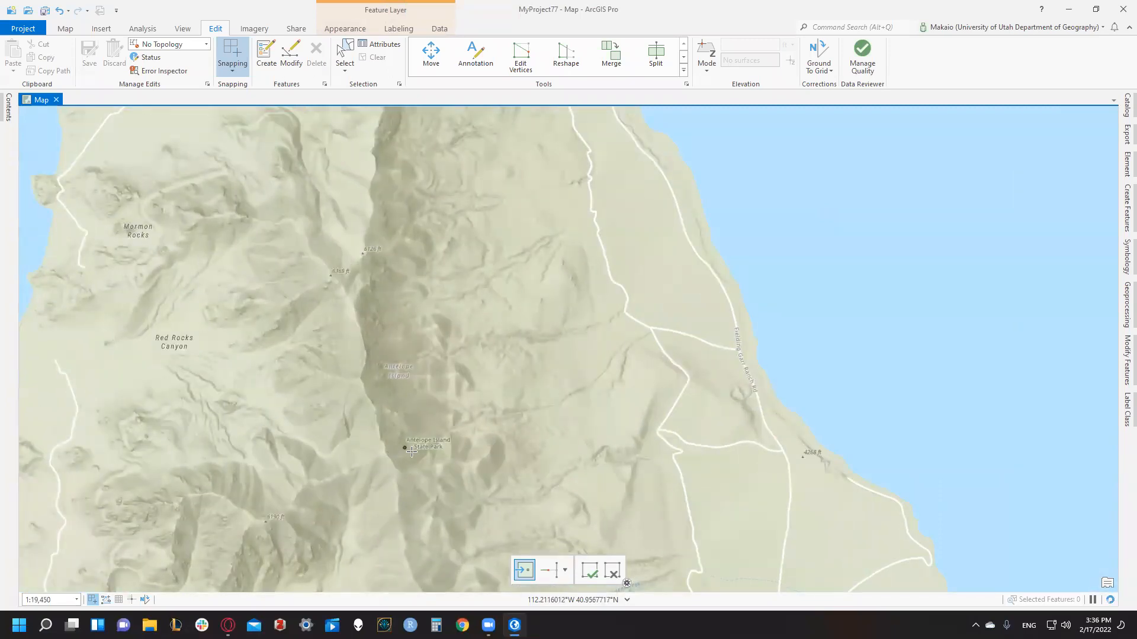
pyautogui.scroll(-2, 421, 504)
# Place a Peaks point at the marked summit on Antelope Island's central ridge, west of the island's name label
pyautogui.click(65, 28)
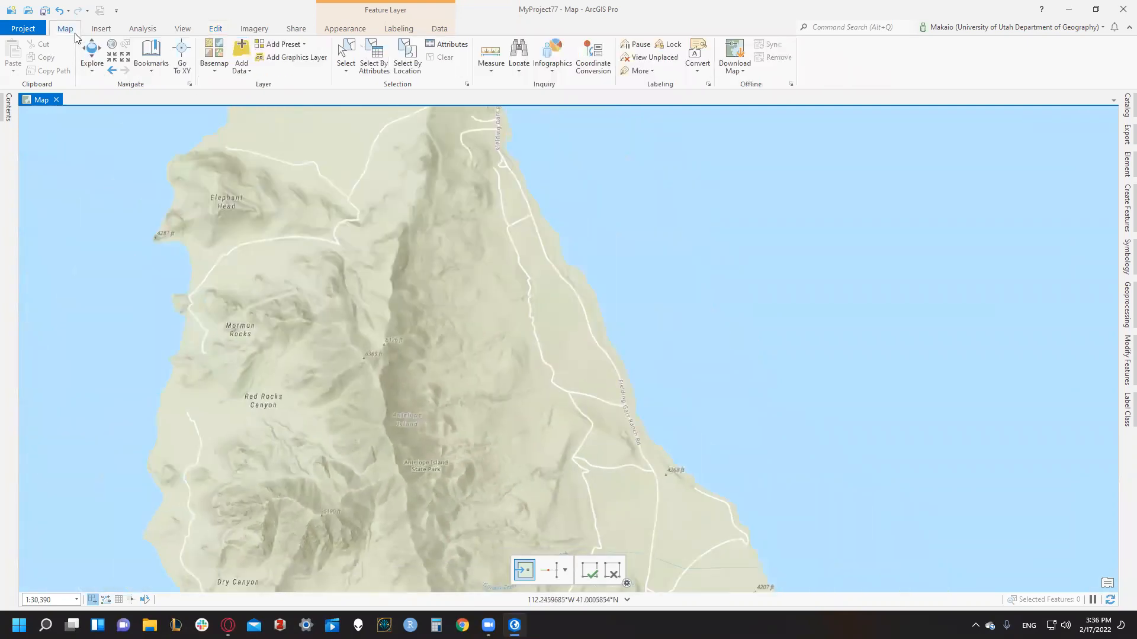
pyautogui.click(92, 54)
pyautogui.moveTo(418, 373); pyautogui.dragTo(405, 317)
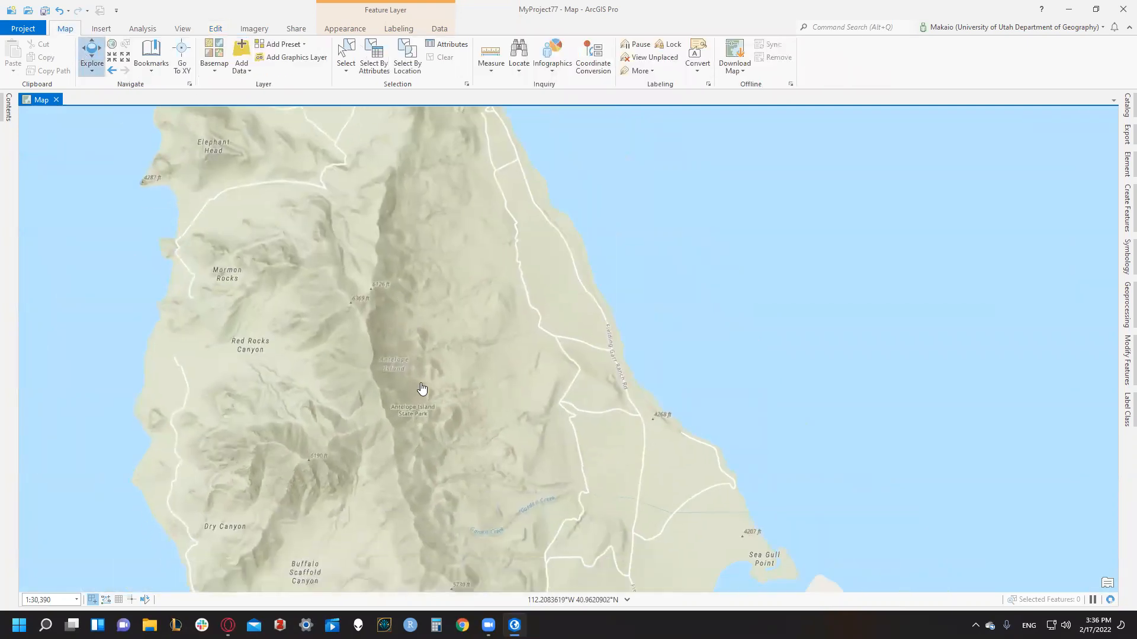
pyautogui.scroll(2, 421, 388)
pyautogui.scroll(4, 343, 359)
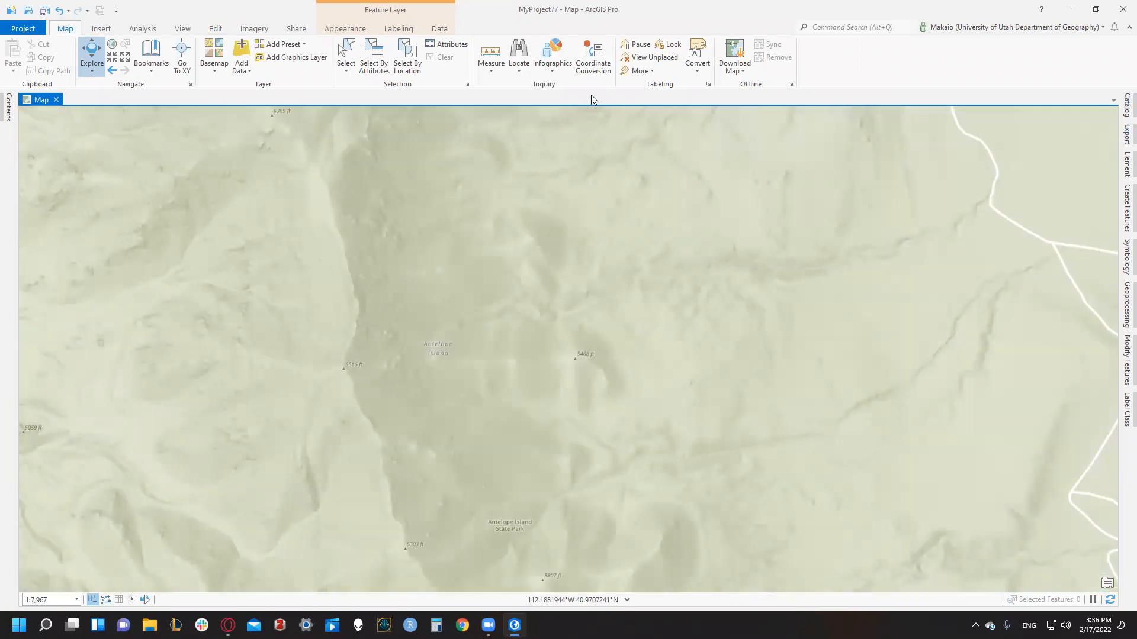
pyautogui.click(215, 28)
pyautogui.click(266, 56)
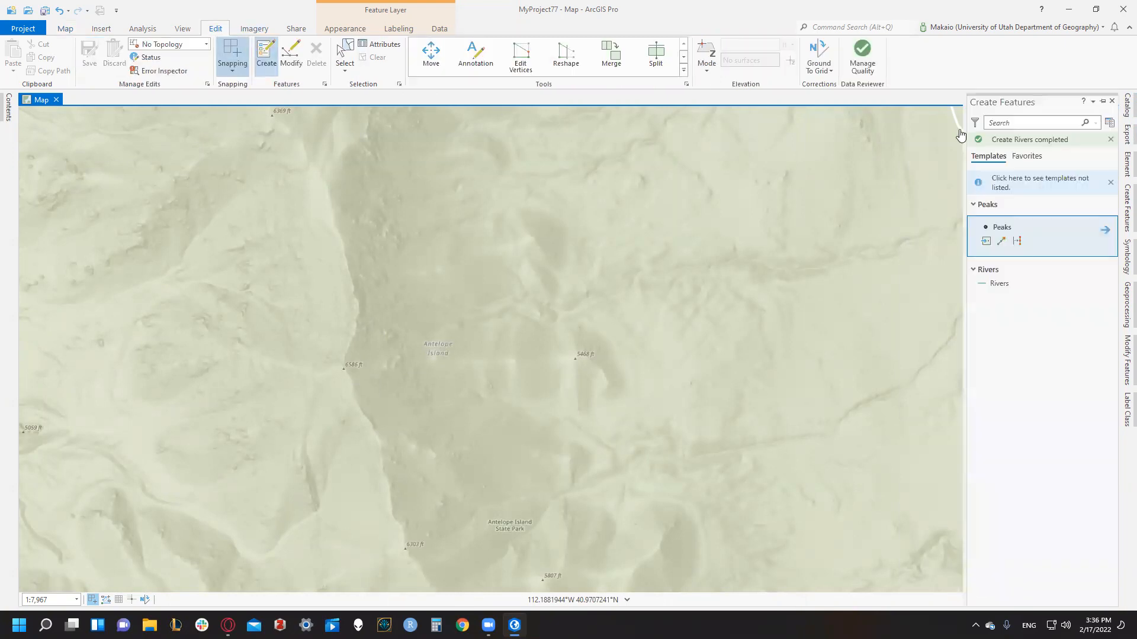
pyautogui.click(985, 242)
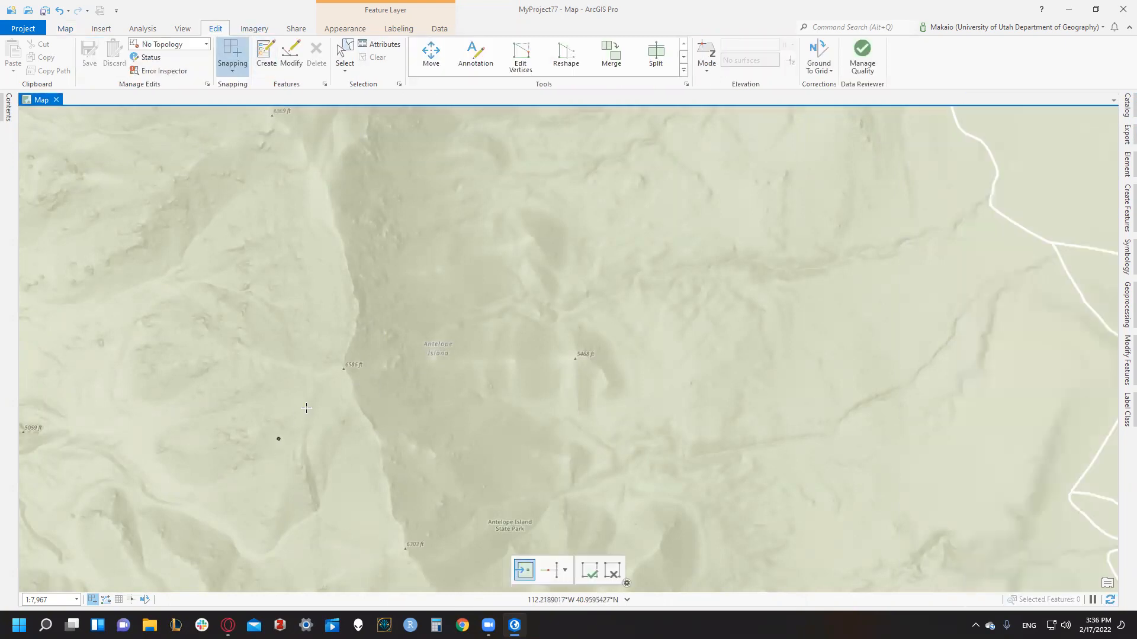
pyautogui.click(345, 368)
pyautogui.click(357, 318)
# Place a Peaks point on Stansbury Island's central ridge, just north of Castle Rock
pyautogui.scroll(-5, 345, 315)
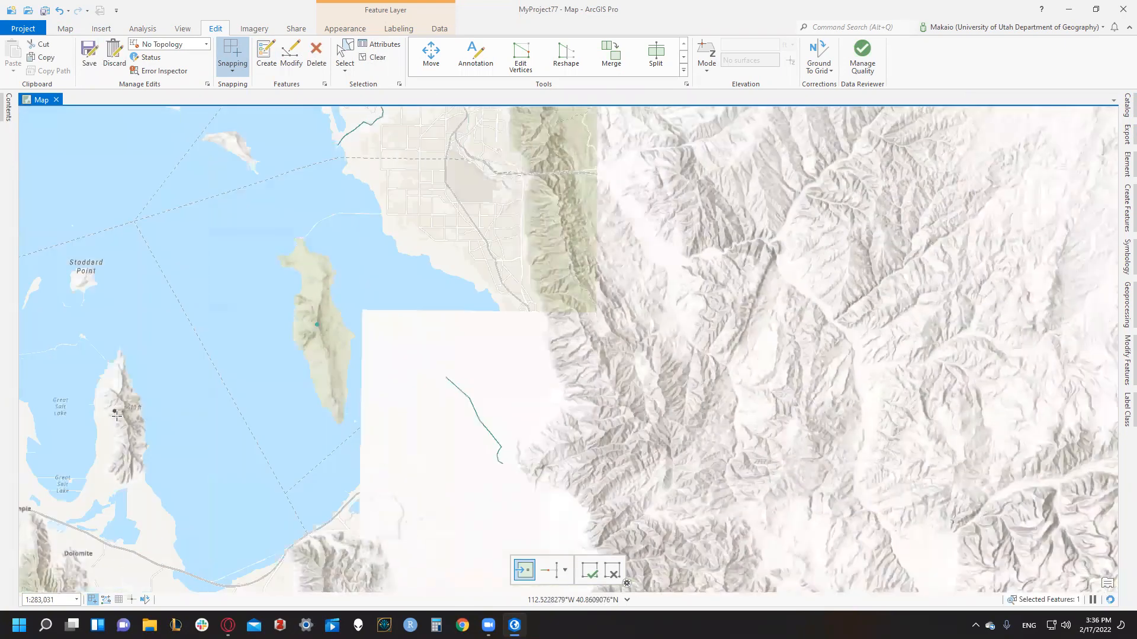
pyautogui.scroll(3, 138, 392)
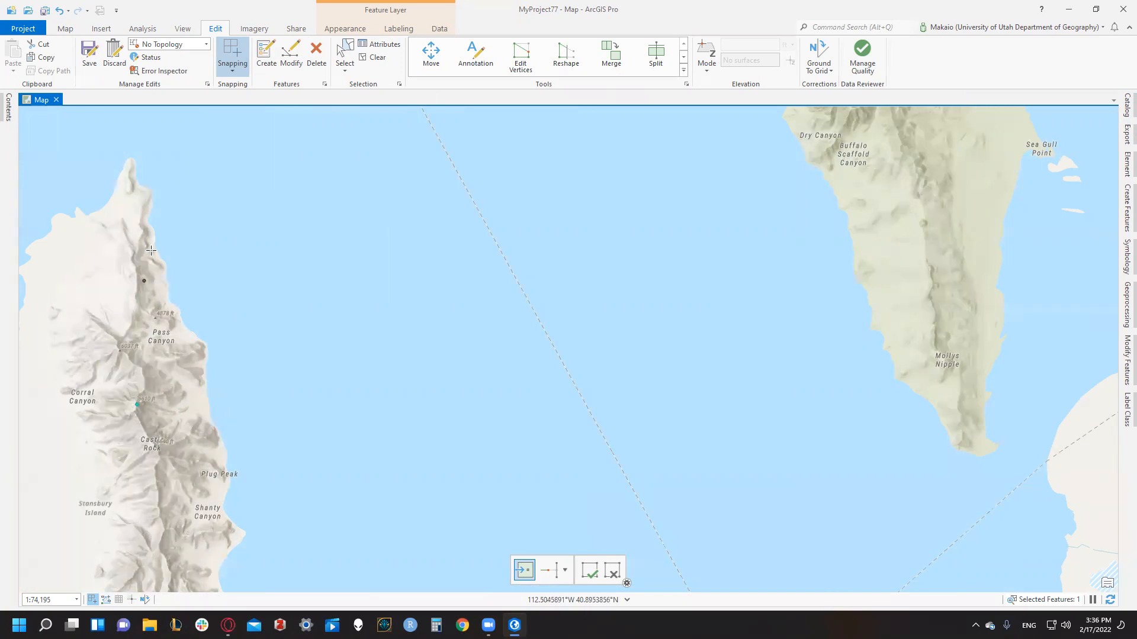
# Place a Peaks point at the 4726 ft elevation mark beside Lambournes Rock, on the island by Stoddard Point
pyautogui.scroll(-3, 151, 250)
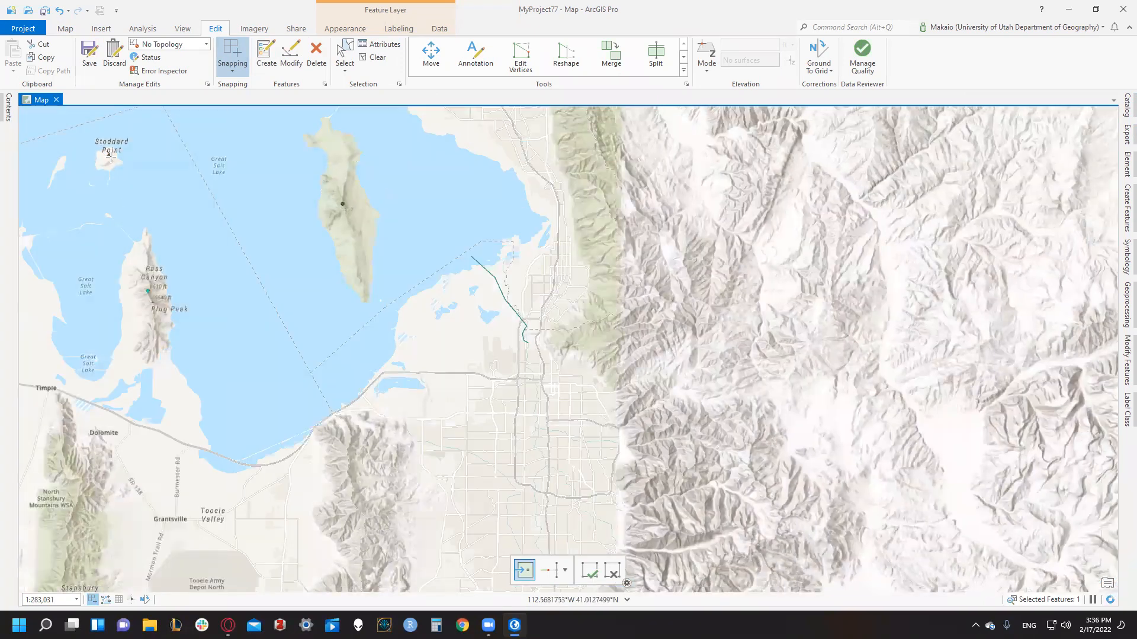
pyautogui.scroll(5, 110, 156)
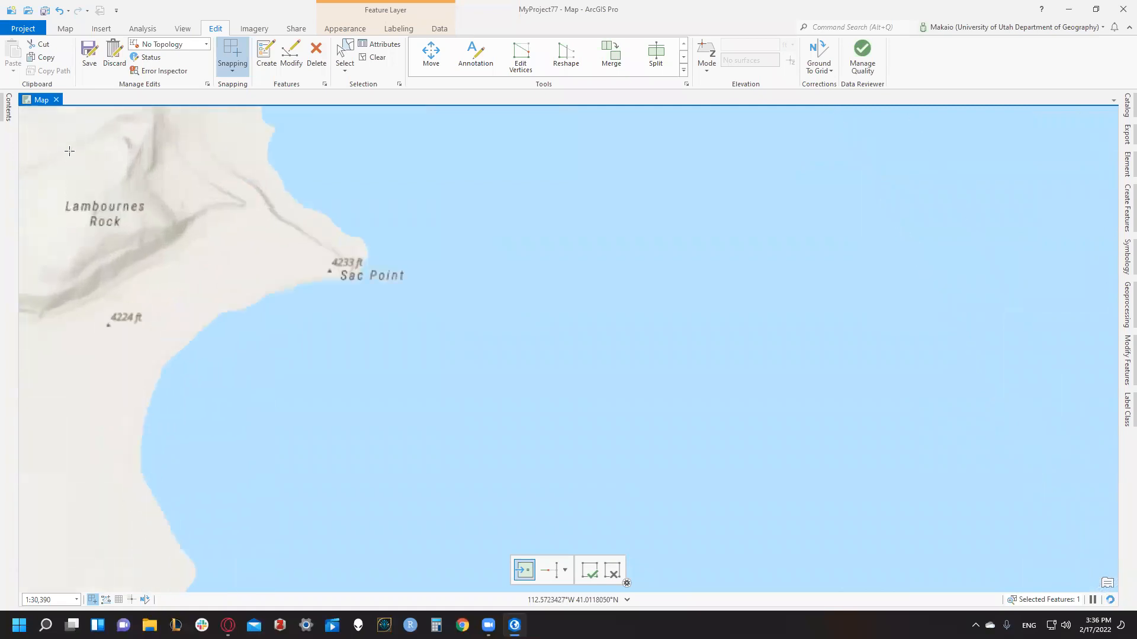
pyautogui.scroll(3, 69, 151)
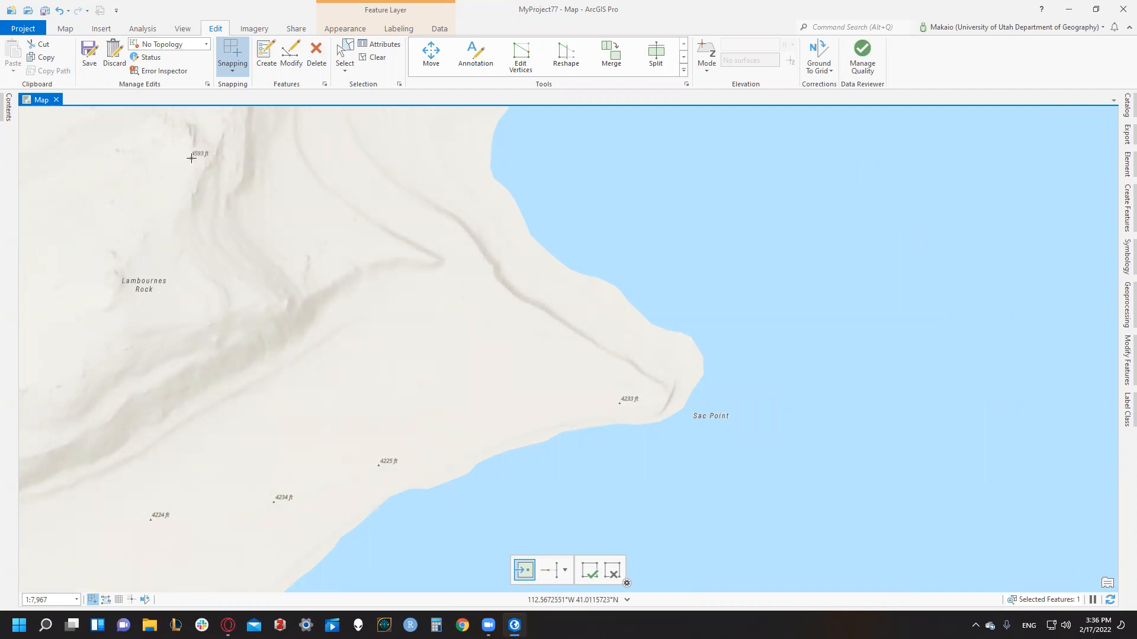
pyautogui.scroll(2, 127, 275)
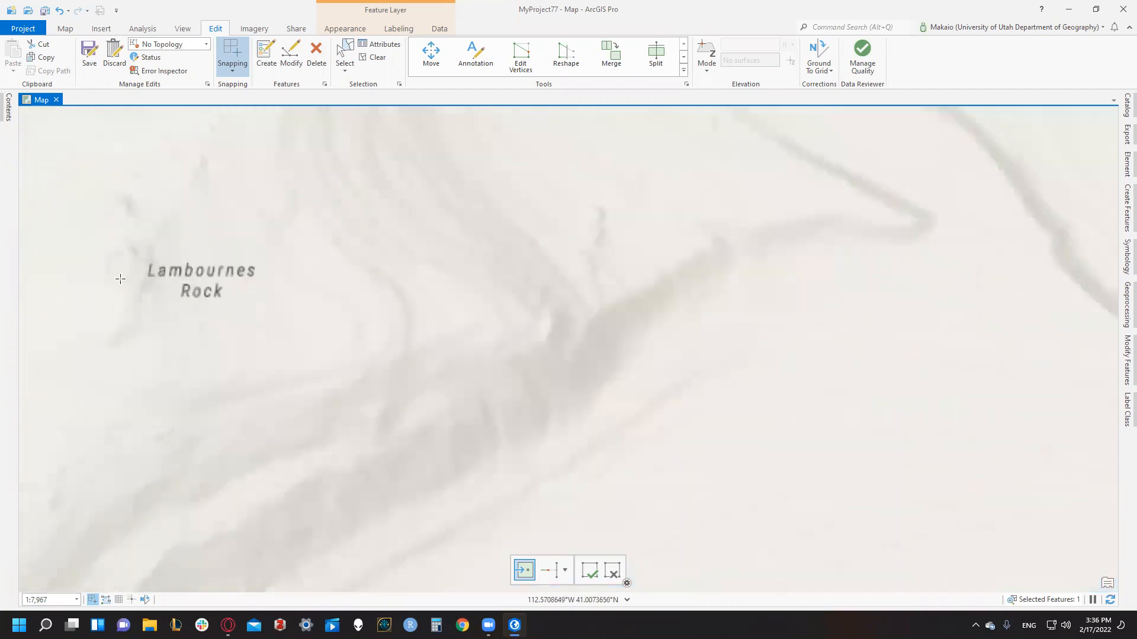
pyautogui.click(126, 274)
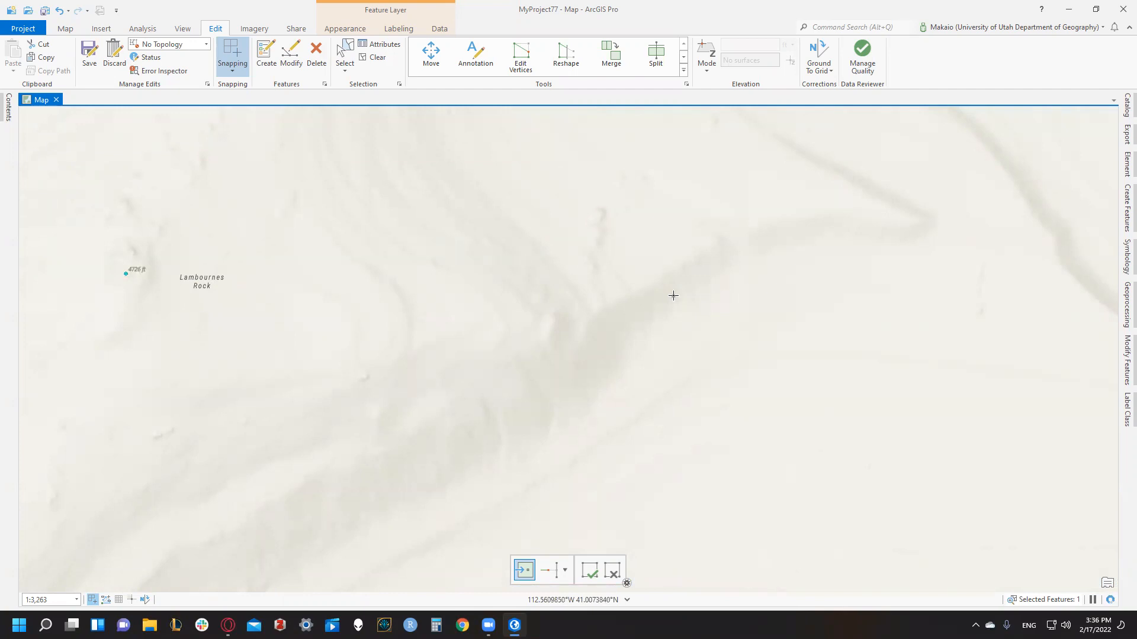
# Place a Peaks point at the elevation mark by Castle Rock on Fremont Island
pyautogui.scroll(-12, 770, 284)
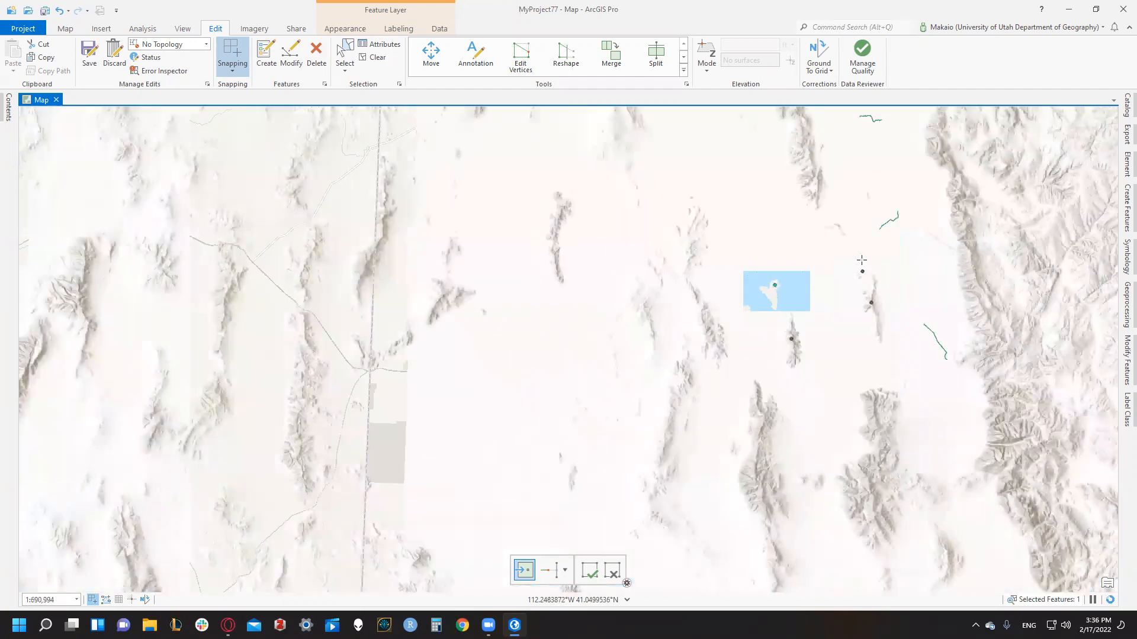
pyautogui.scroll(8, 841, 231)
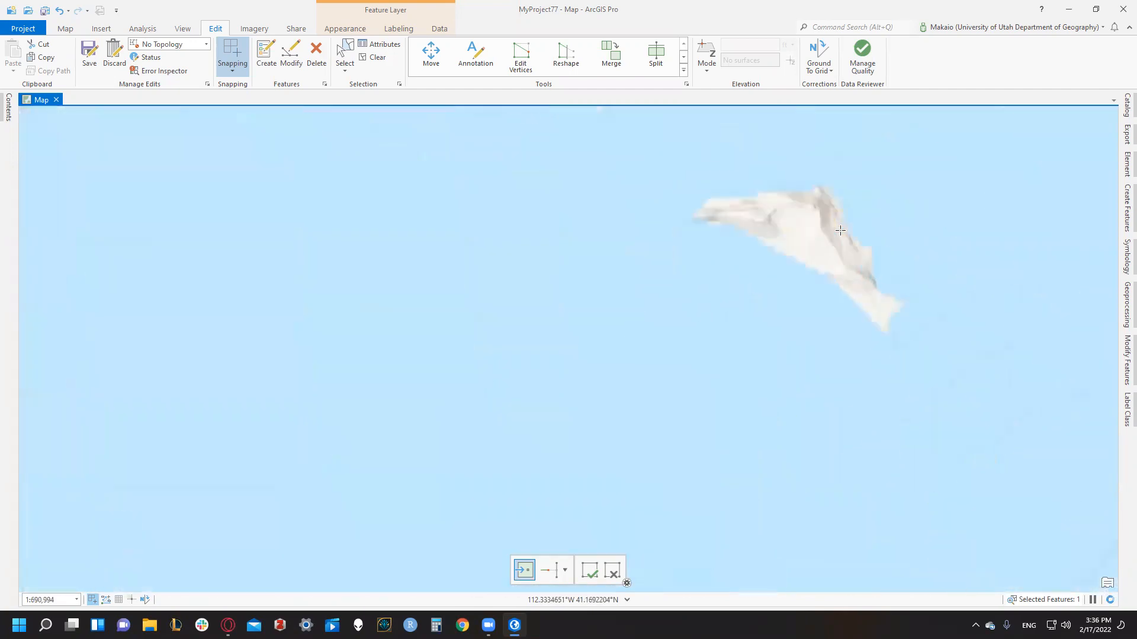
pyautogui.scroll(3, 841, 231)
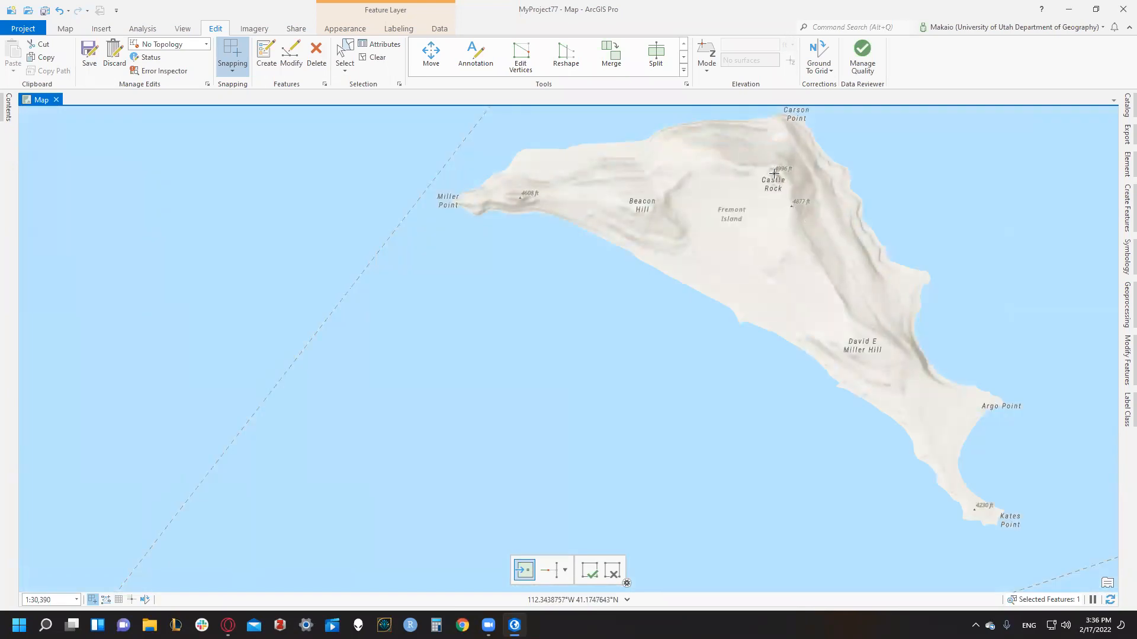
# Save the Peaks edits and clear the feature selection
pyautogui.click(90, 54)
pyautogui.click(566, 333)
pyautogui.click(371, 61)
# Leave point creation for map exploring and open the attribute table of the Peaks layer
pyautogui.click(66, 29)
pyautogui.scroll(-5, 480, 306)
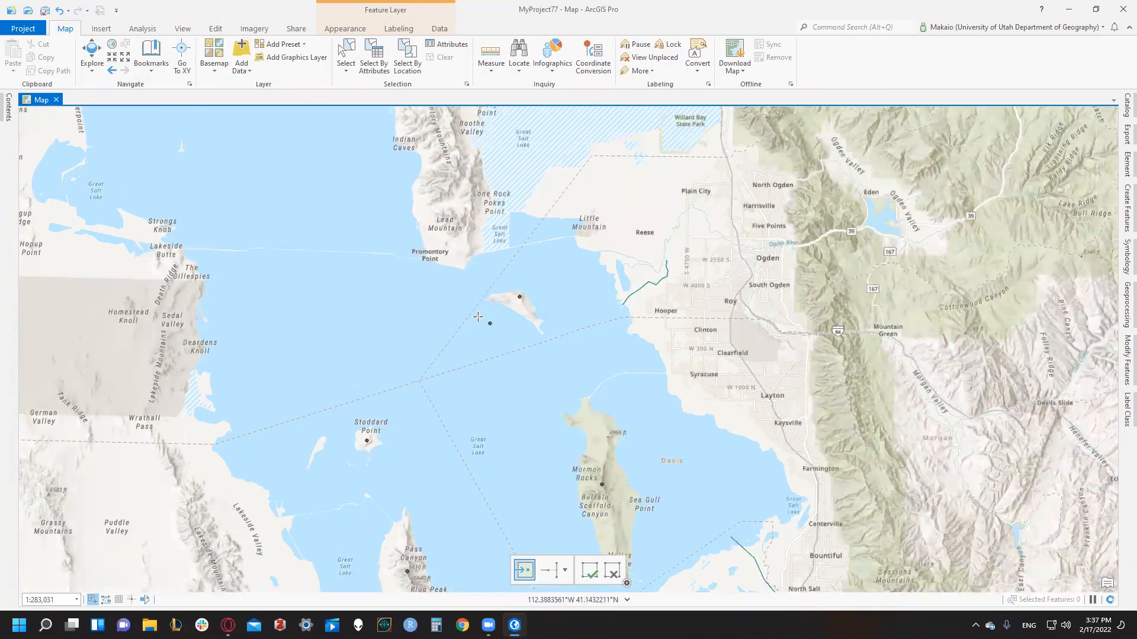
pyautogui.click(92, 54)
pyautogui.moveTo(328, 309); pyautogui.dragTo(323, 304)
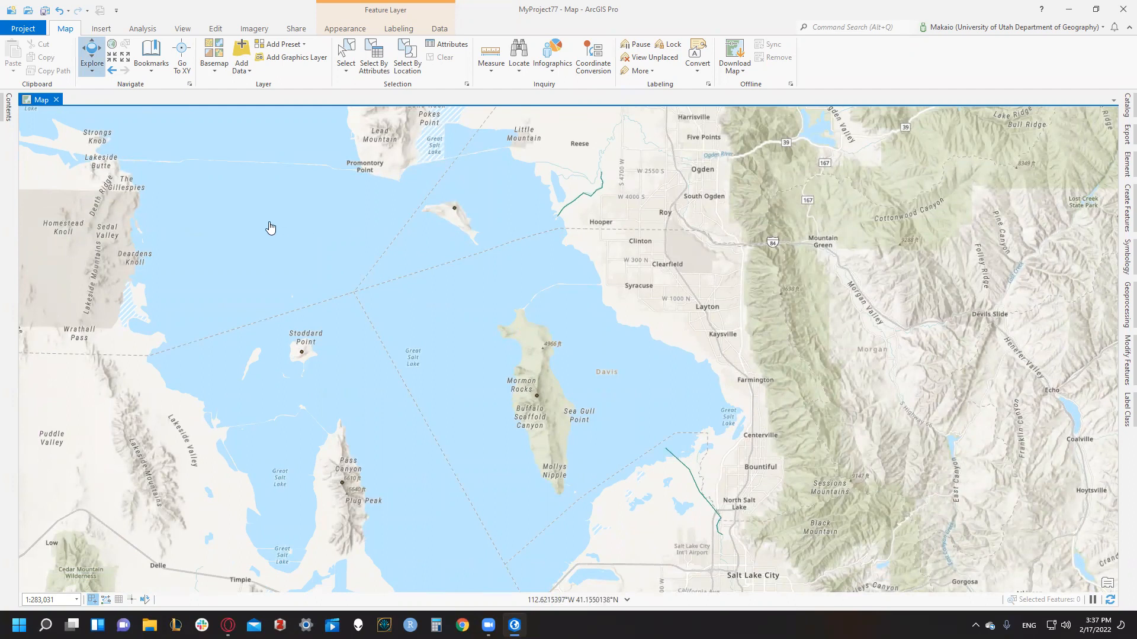
pyautogui.click(8, 107)
pyautogui.rightClick(59, 198)
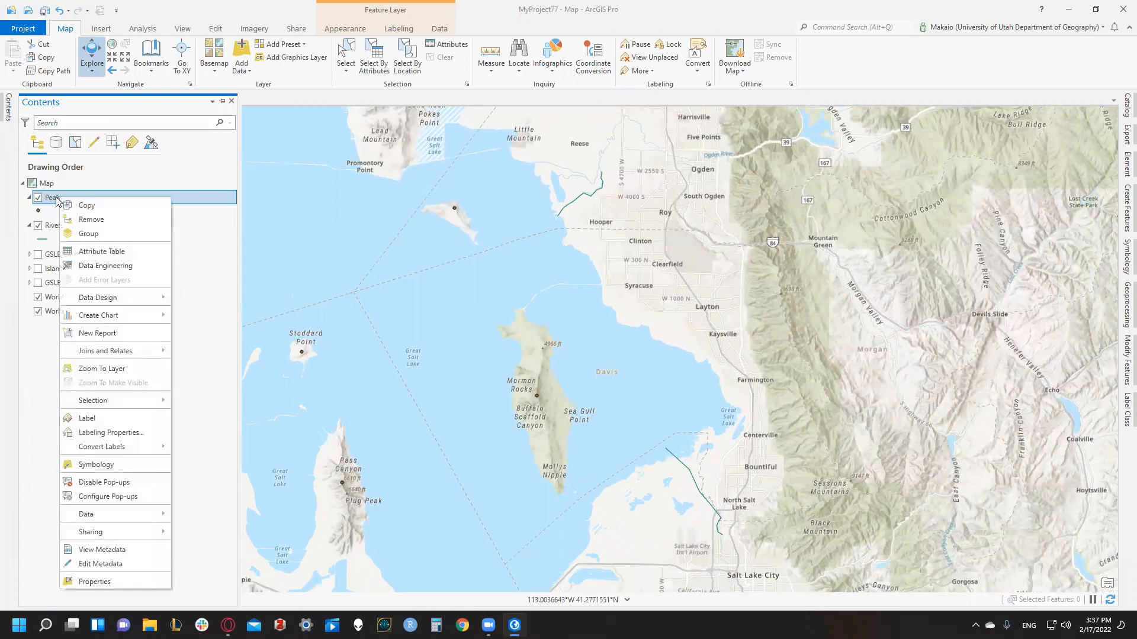
pyautogui.click(88, 252)
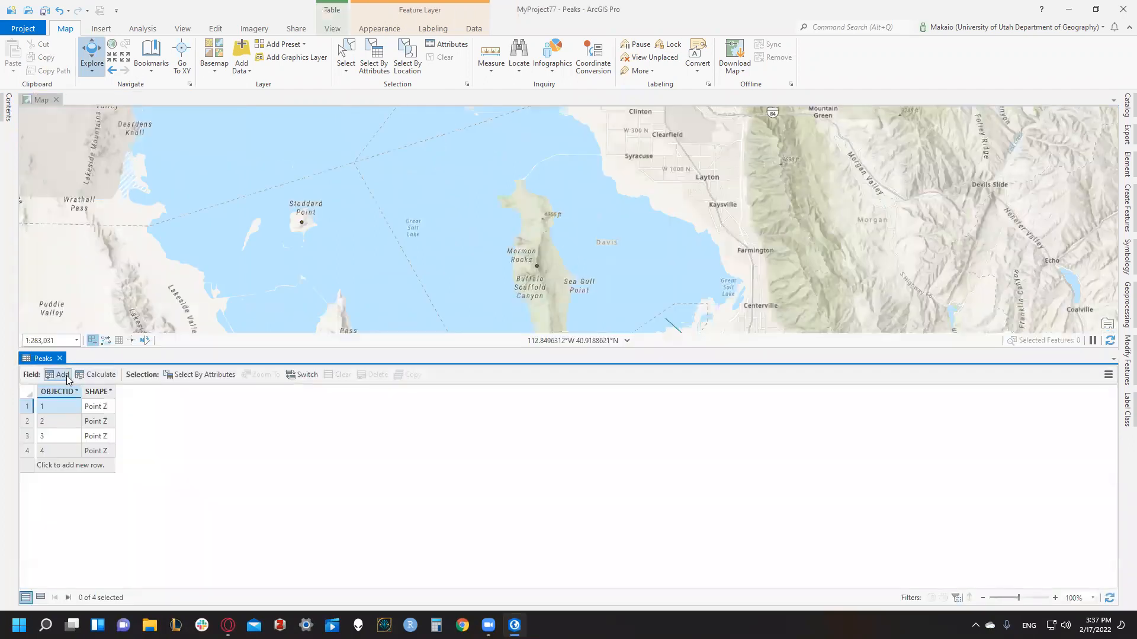
# Add a new field to the Peaks table with name and alias Height
pyautogui.click(62, 376)
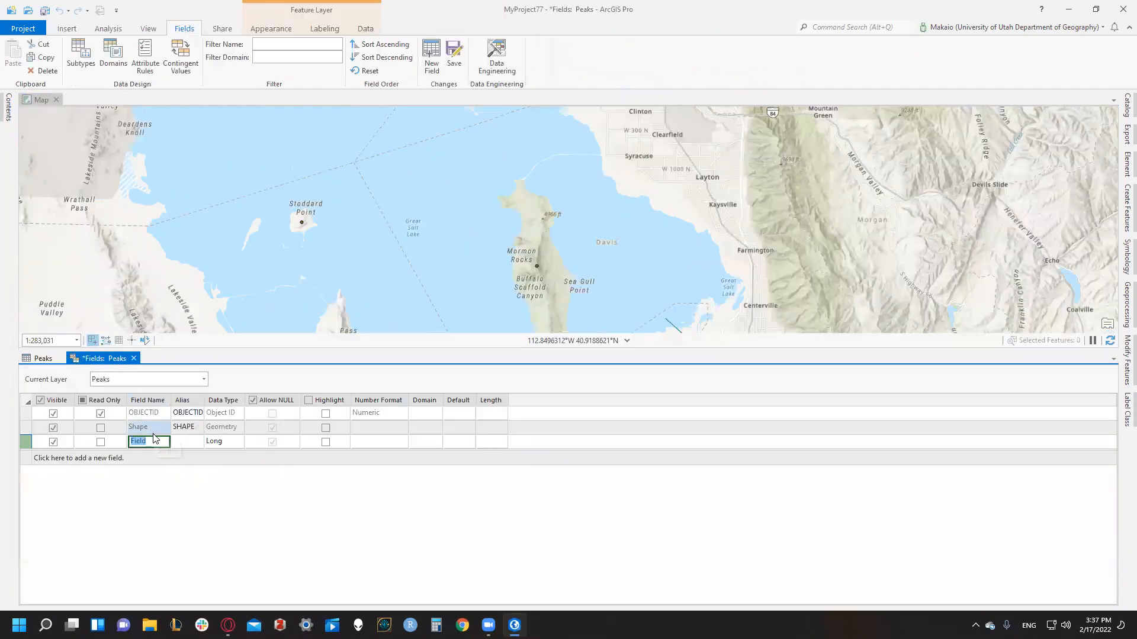
pyautogui.write('Height')
pyautogui.press('Tab')
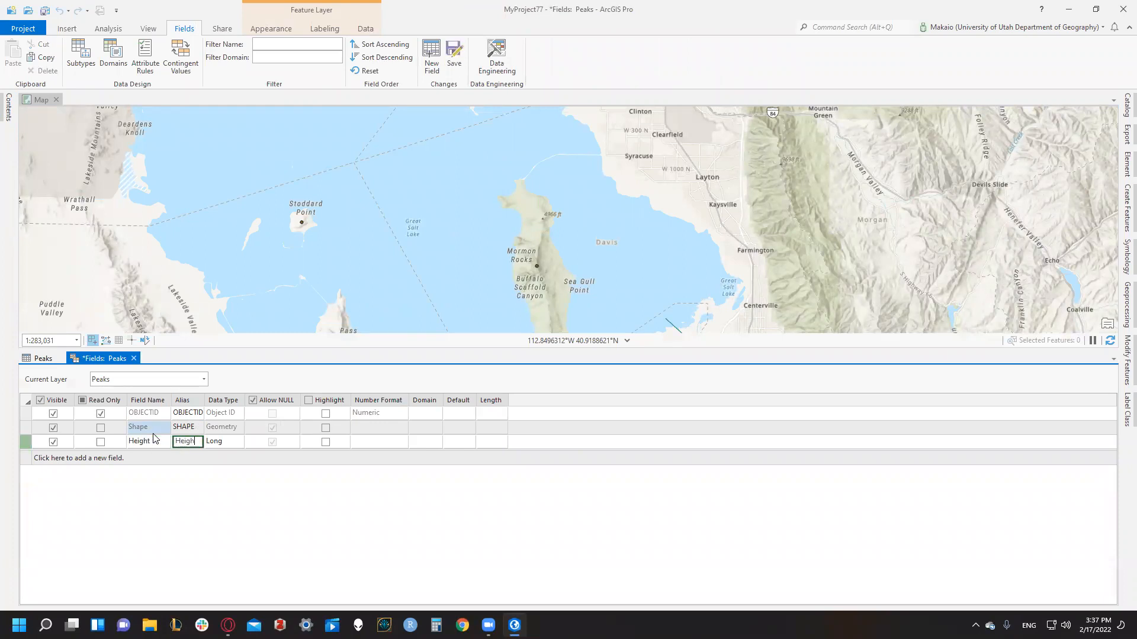
pyautogui.write('t')
pyautogui.press('Tab')
# Set the Height field's data type to Double
pyautogui.press('t')
pyautogui.press('Up')
pyautogui.press('Up')
pyautogui.press('Up')
pyautogui.press('Up')
pyautogui.press('Up')
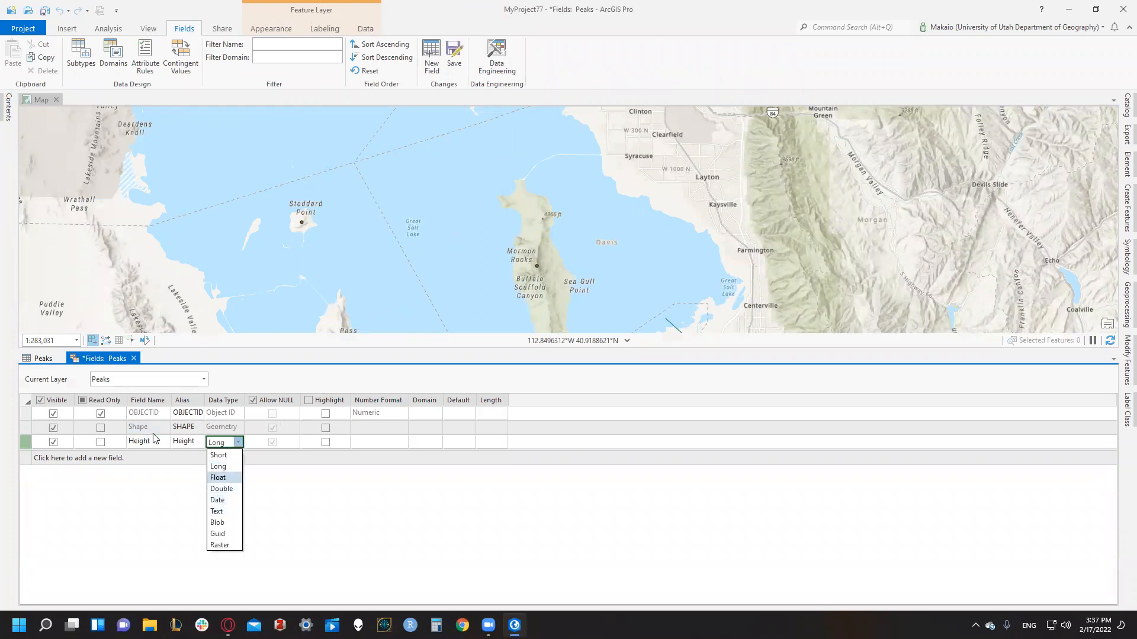
pyautogui.press('Down')
pyautogui.press('Down')
pyautogui.press('Down')
pyautogui.press('Return')
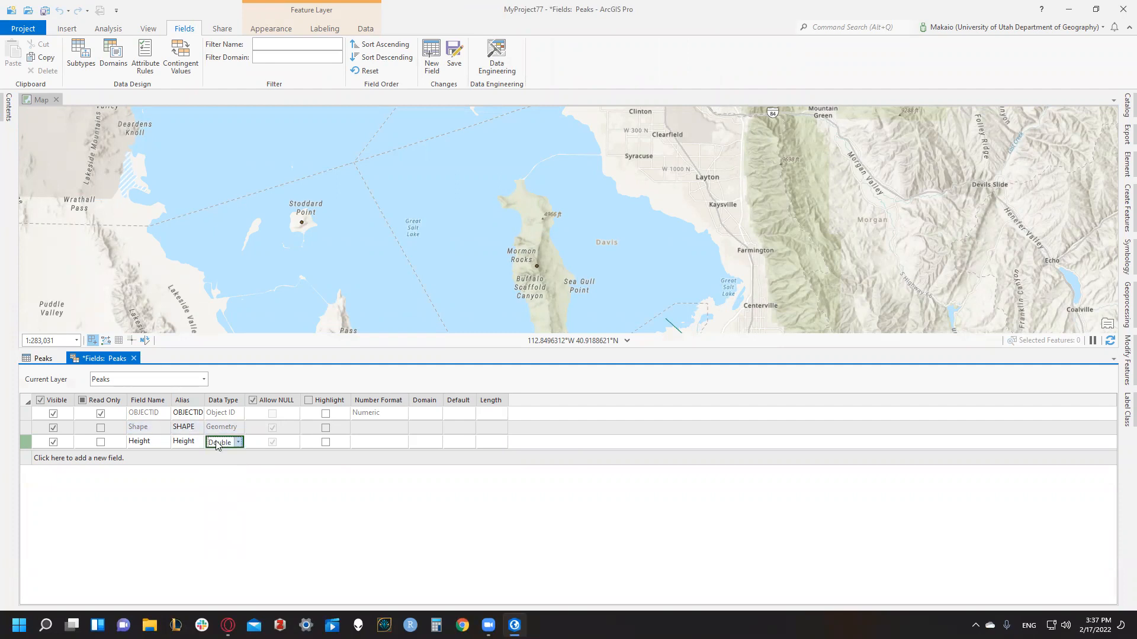
# Add another field row below Height and set the Height field's data type to Long
pyautogui.click(248, 469)
pyautogui.click(237, 442)
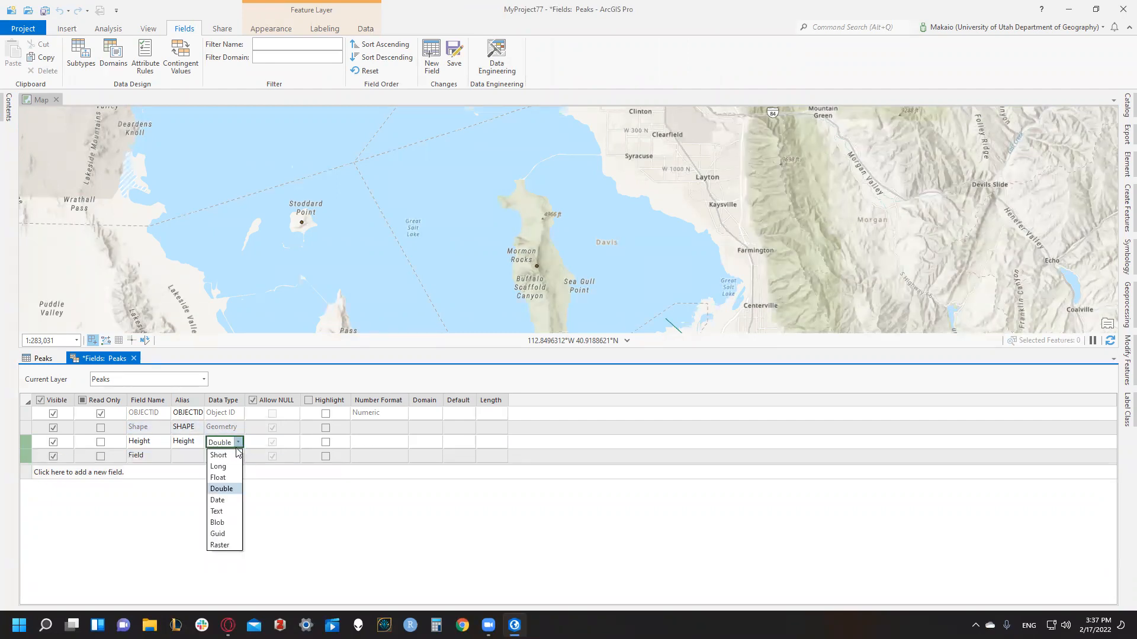
pyautogui.click(230, 458)
pyautogui.click(238, 443)
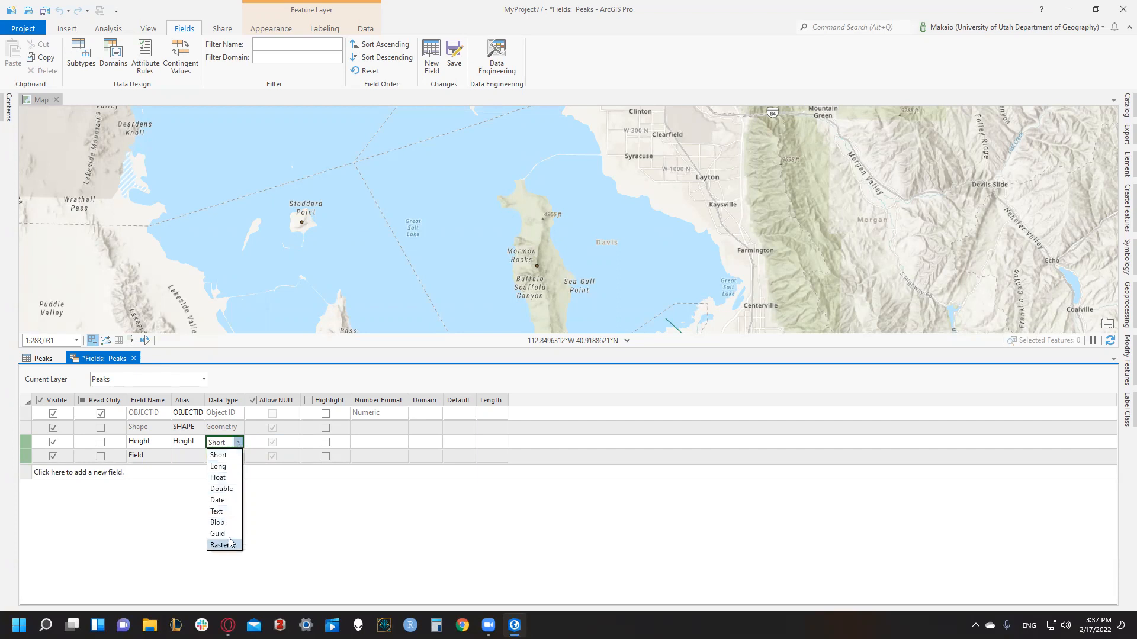
pyautogui.click(228, 480)
pyautogui.click(231, 442)
pyautogui.click(231, 464)
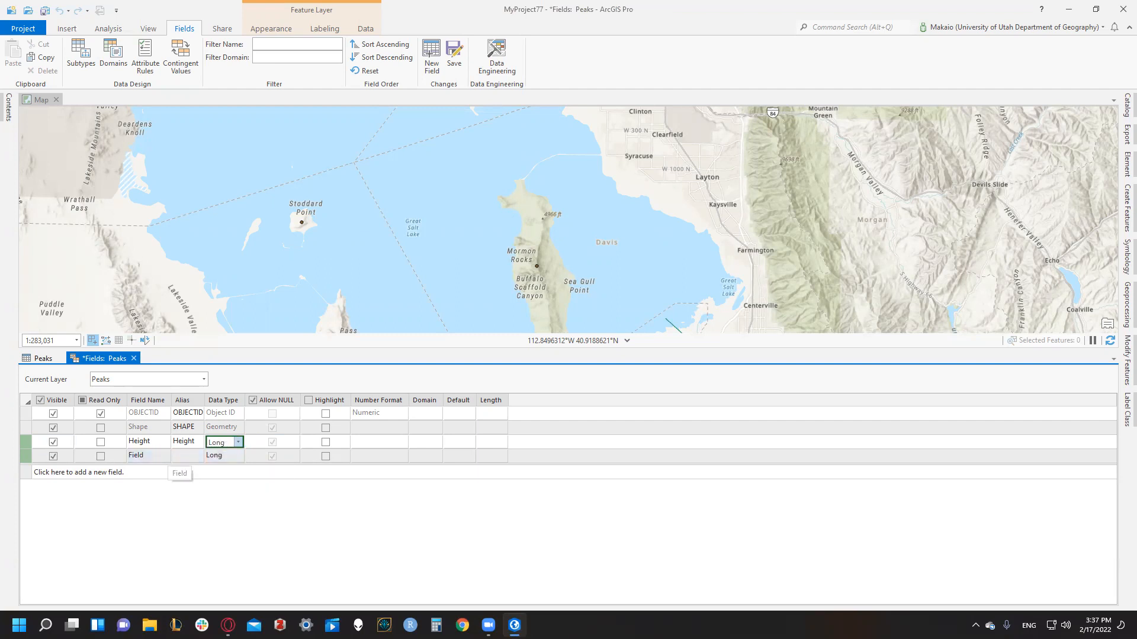
# Define the new field below Height with name and alias Island and data type Text
pyautogui.click(156, 456)
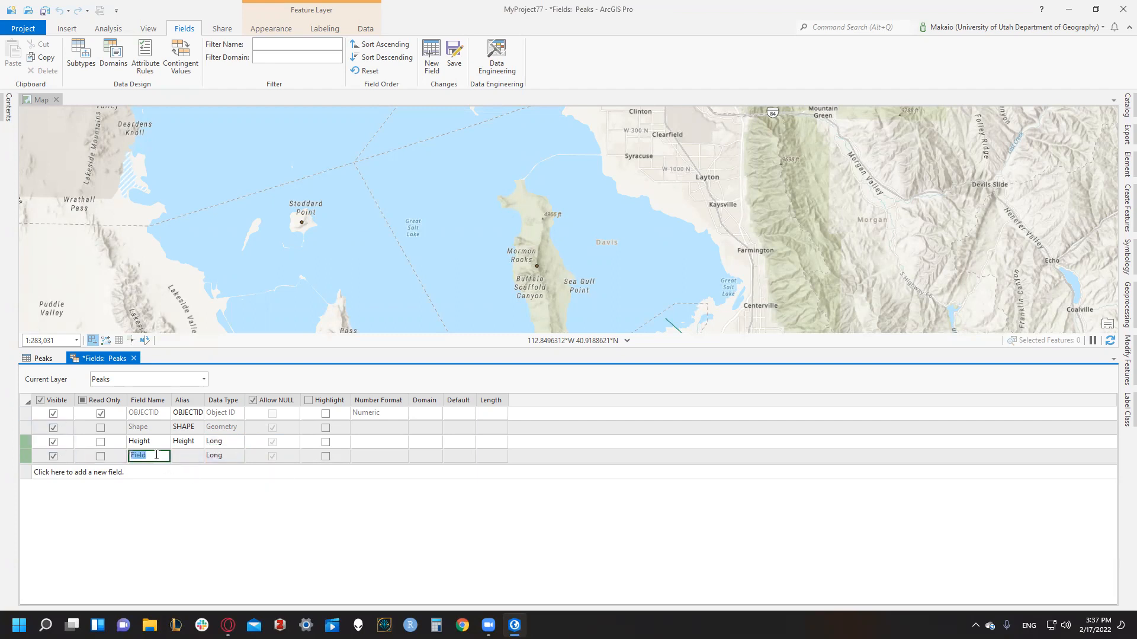
pyautogui.press('BackSpace')
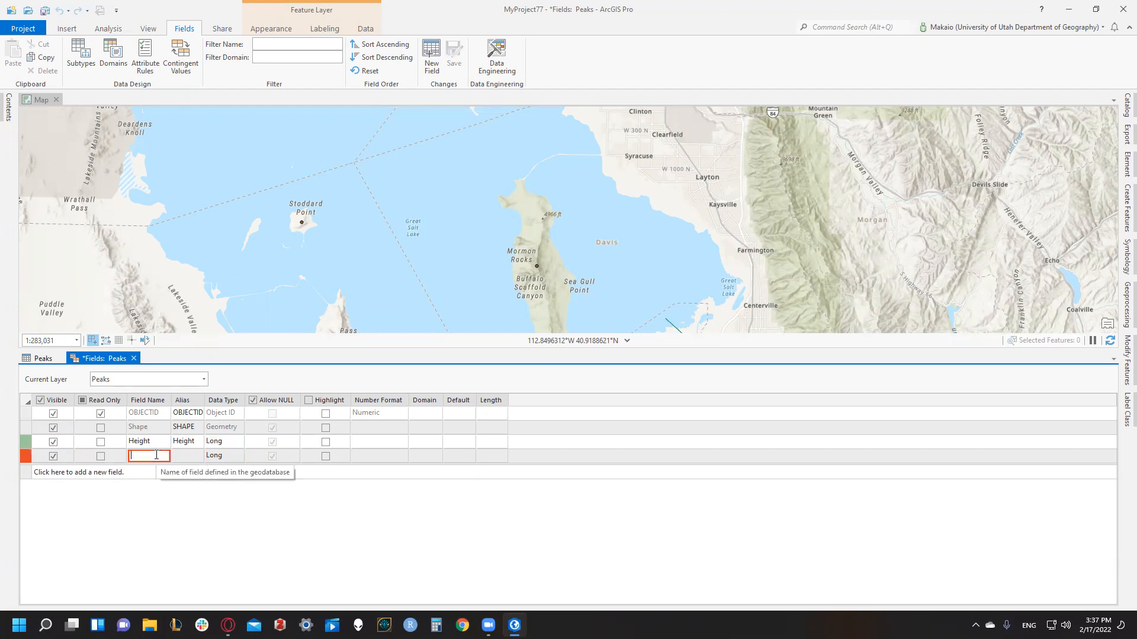
pyautogui.write('Island')
pyautogui.press('Tab')
pyautogui.write('Island')
pyautogui.press('Tab')
pyautogui.press('t')
pyautogui.press('Return')
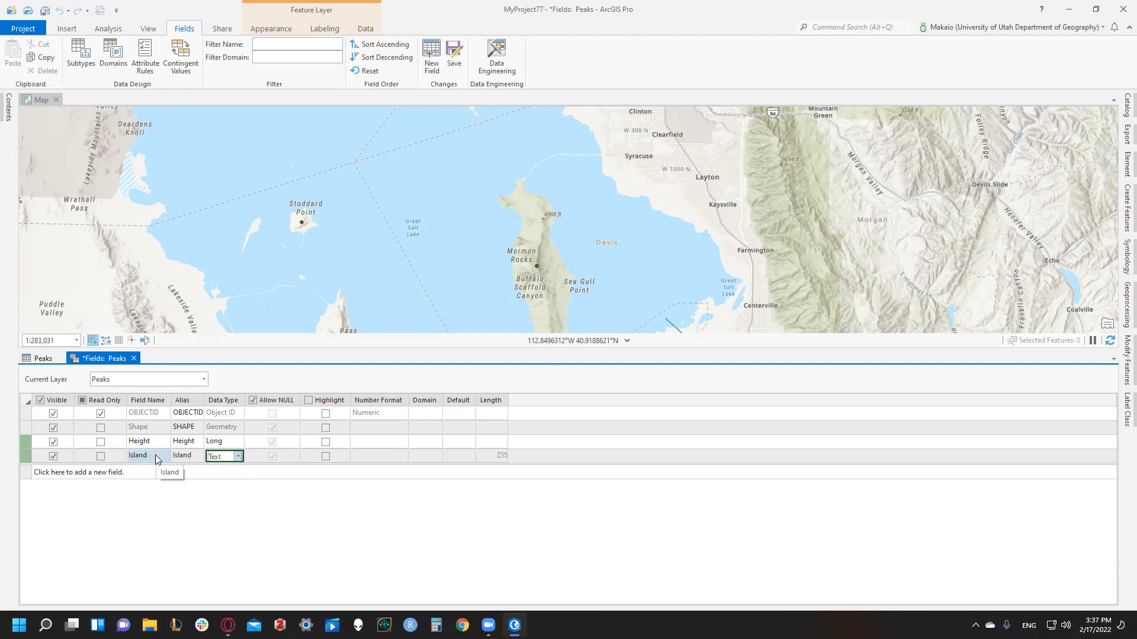
# Add a field with name and alias Data_Source and data type Text
pyautogui.click(136, 474)
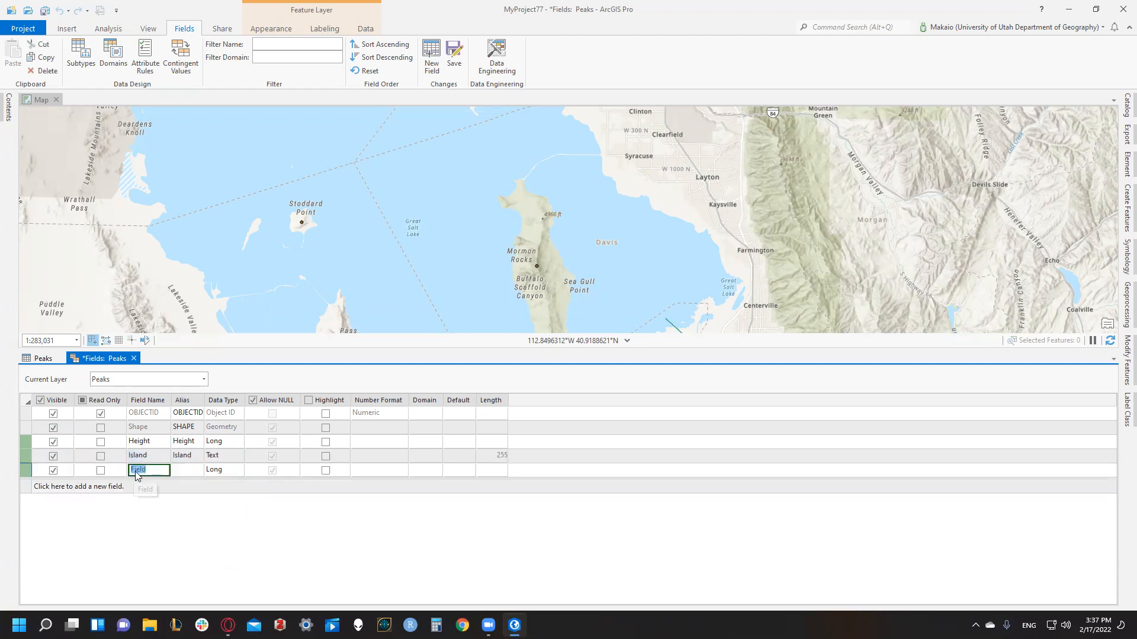
pyautogui.write('Data_Source')
pyautogui.press('Tab')
pyautogui.write('D')
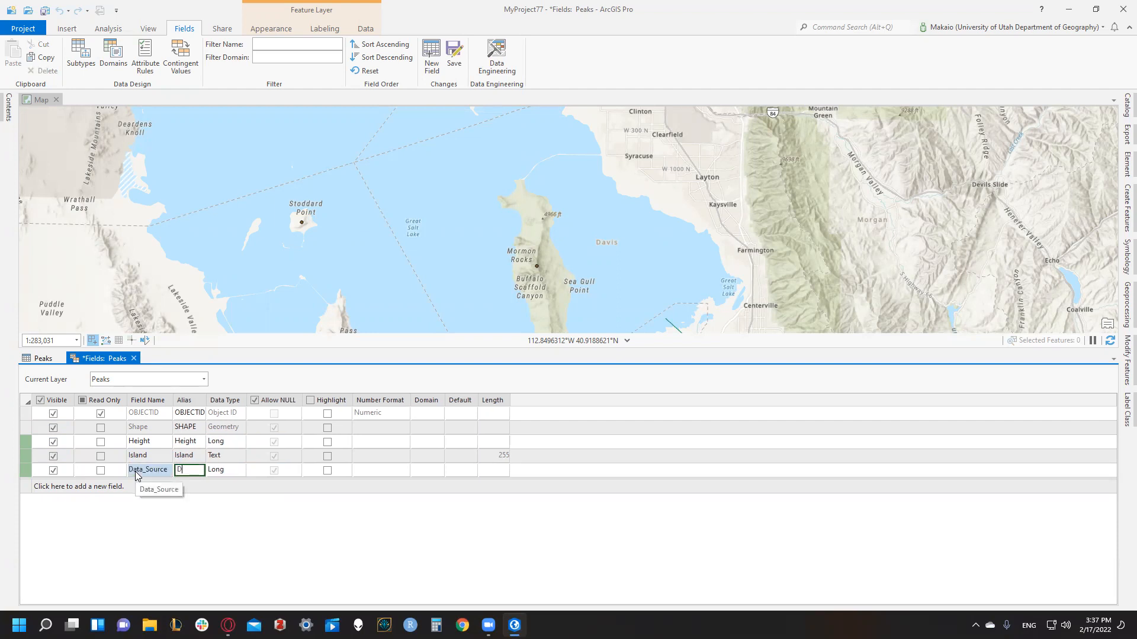
pyautogui.write('ata_Source')
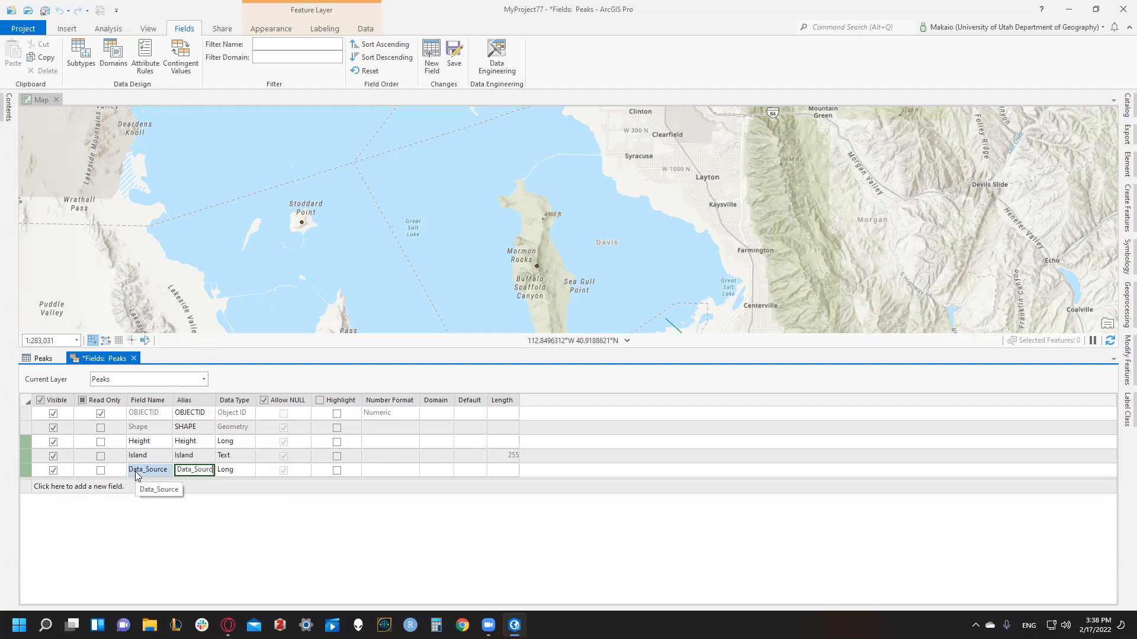
pyautogui.press('Tab')
pyautogui.press('Return')
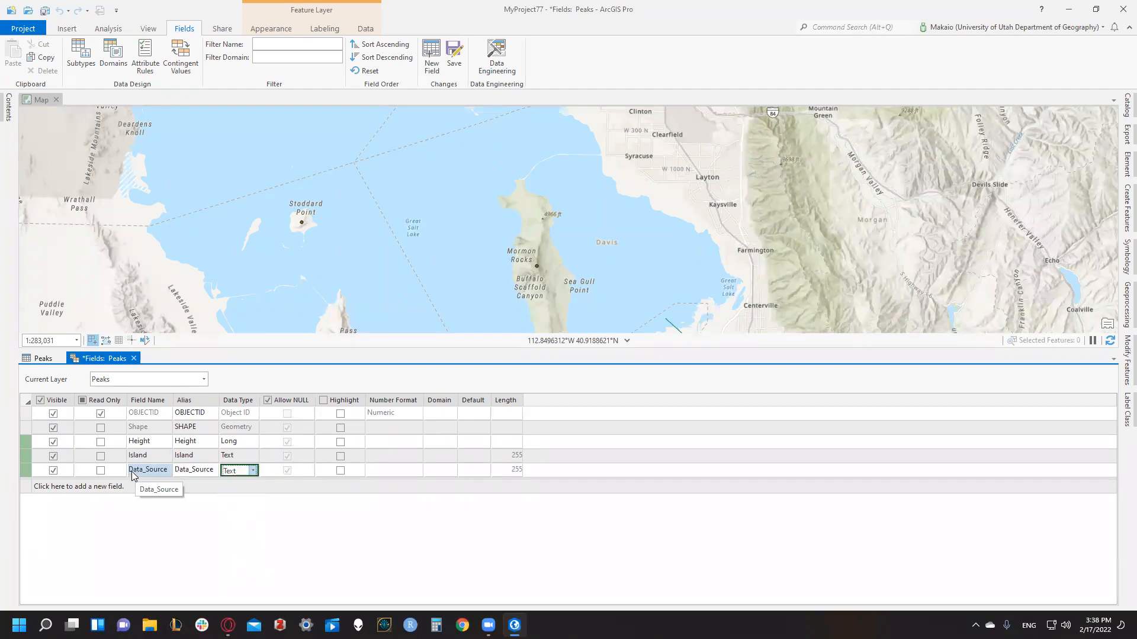
# Set the Height field's data type to Short, save the Peaks field changes and close the fields view
pyautogui.click(234, 446)
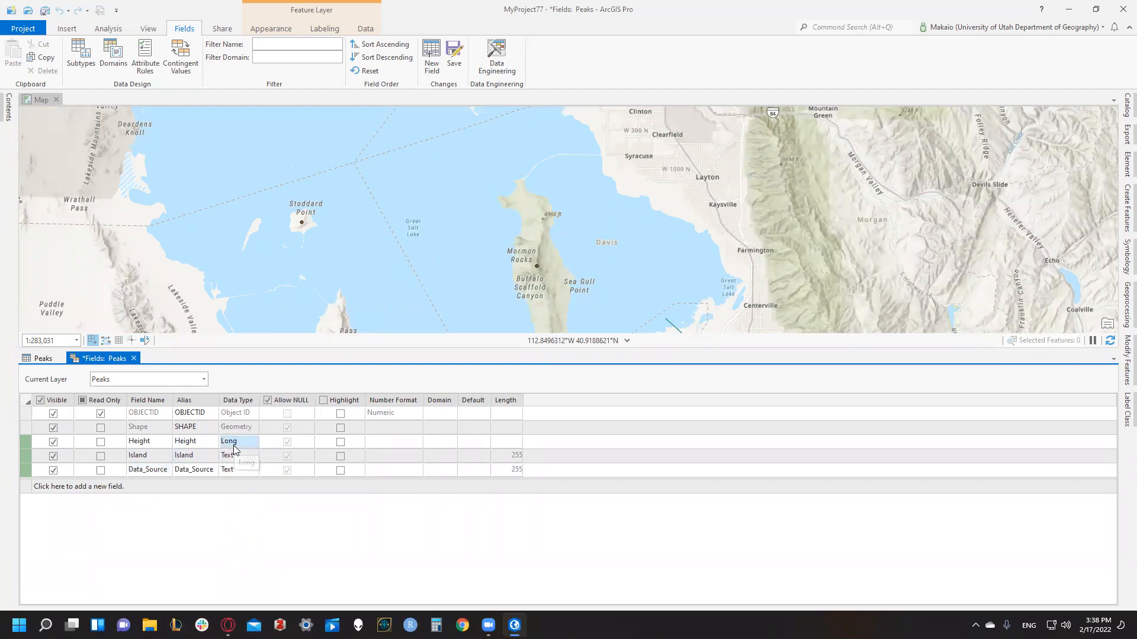
pyautogui.click(233, 448)
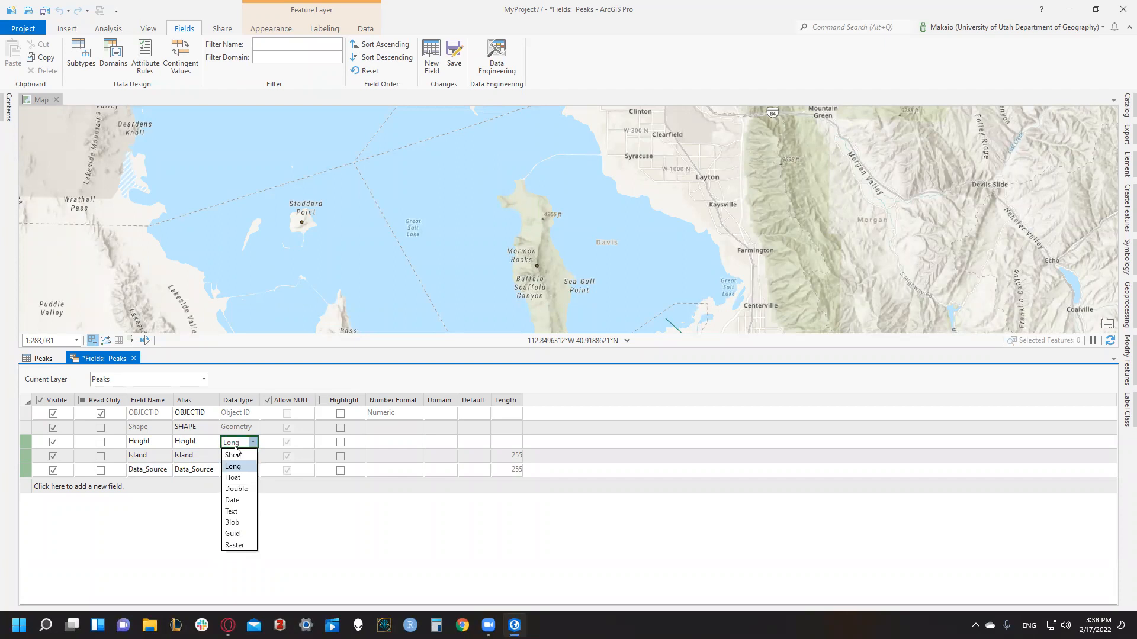
pyautogui.click(236, 455)
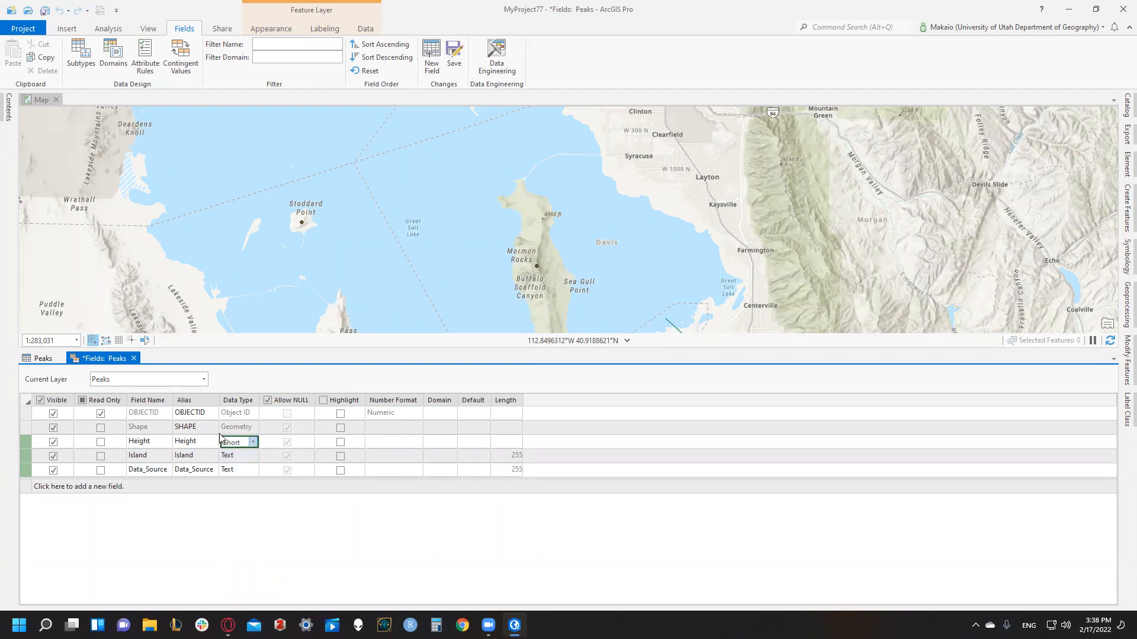
pyautogui.click(454, 52)
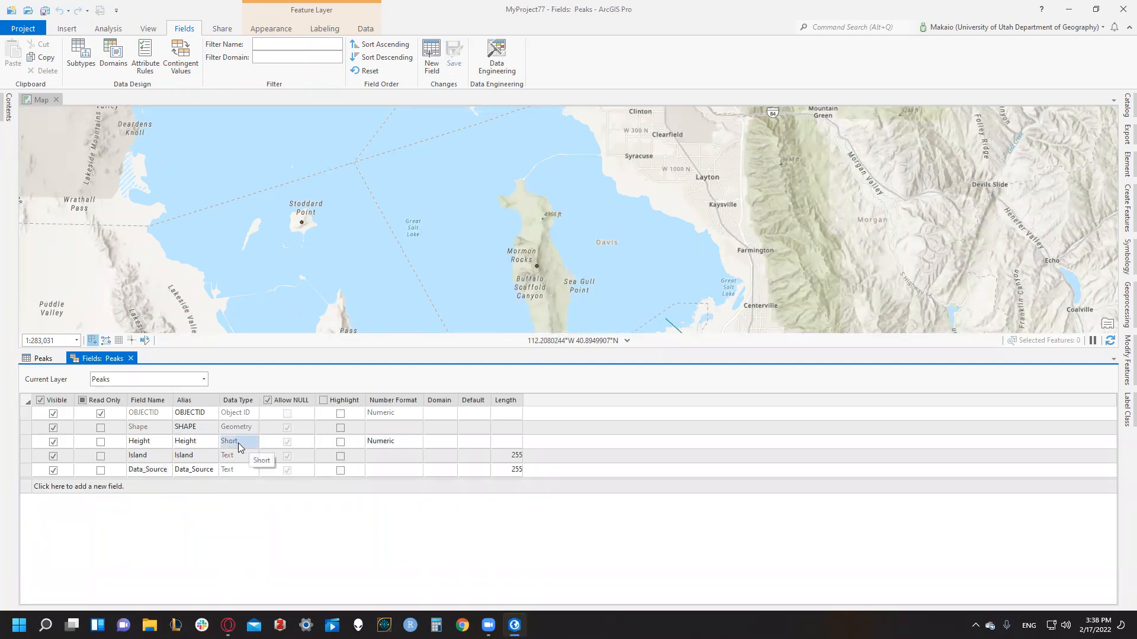
pyautogui.click(385, 446)
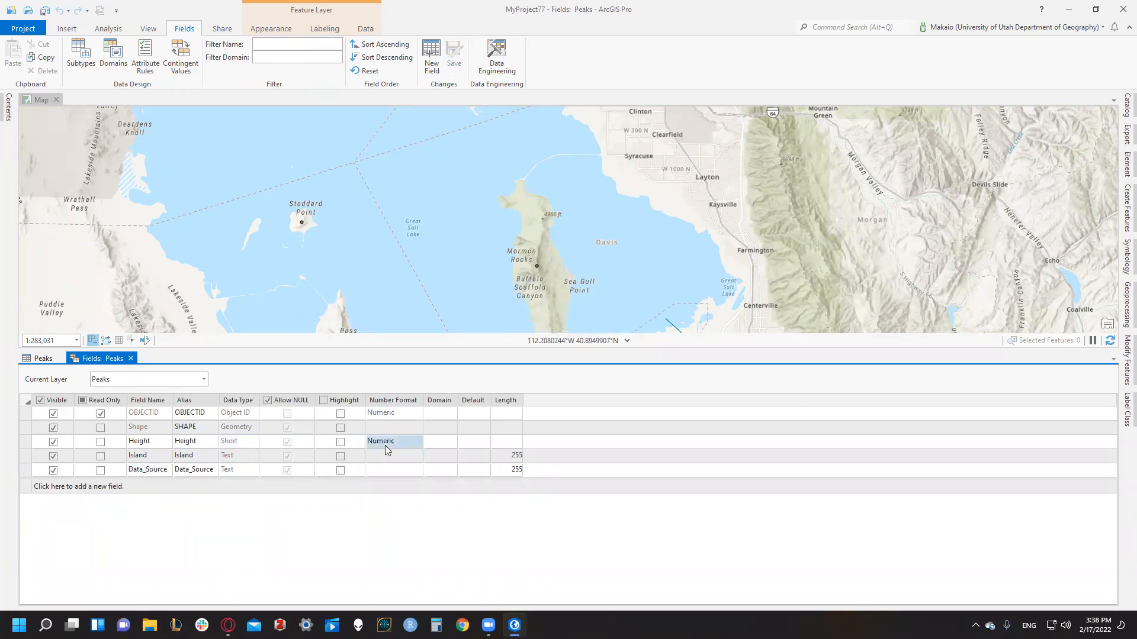
pyautogui.click(131, 359)
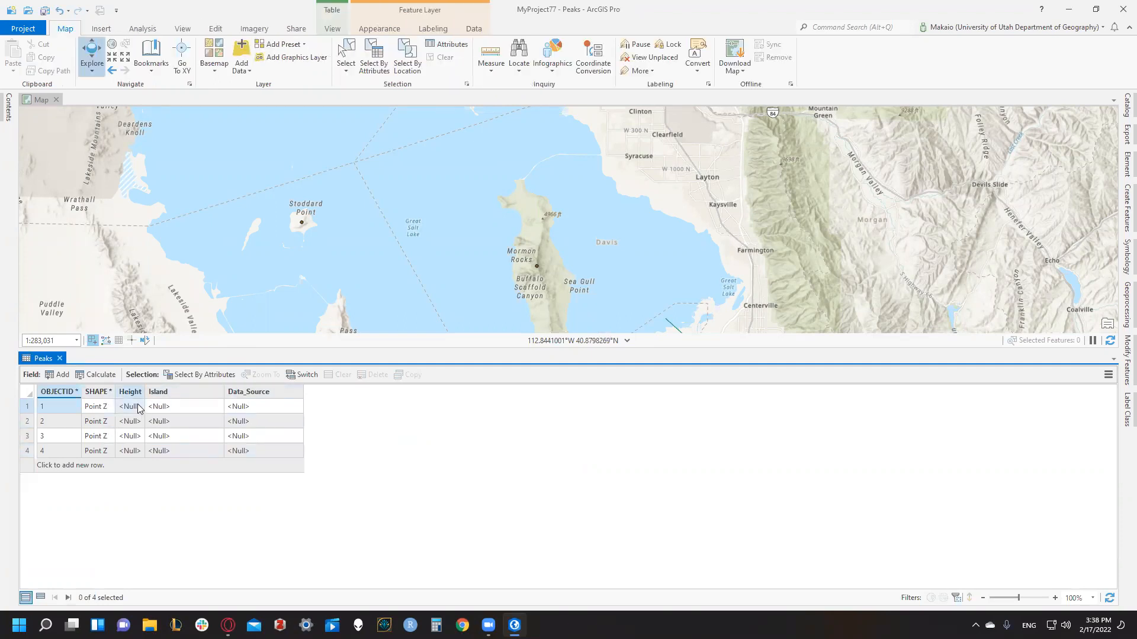
# Select the first peak's record, inspect its point on the map and set its Height to 6585
pyautogui.click(27, 408)
pyautogui.rightClick(26, 409)
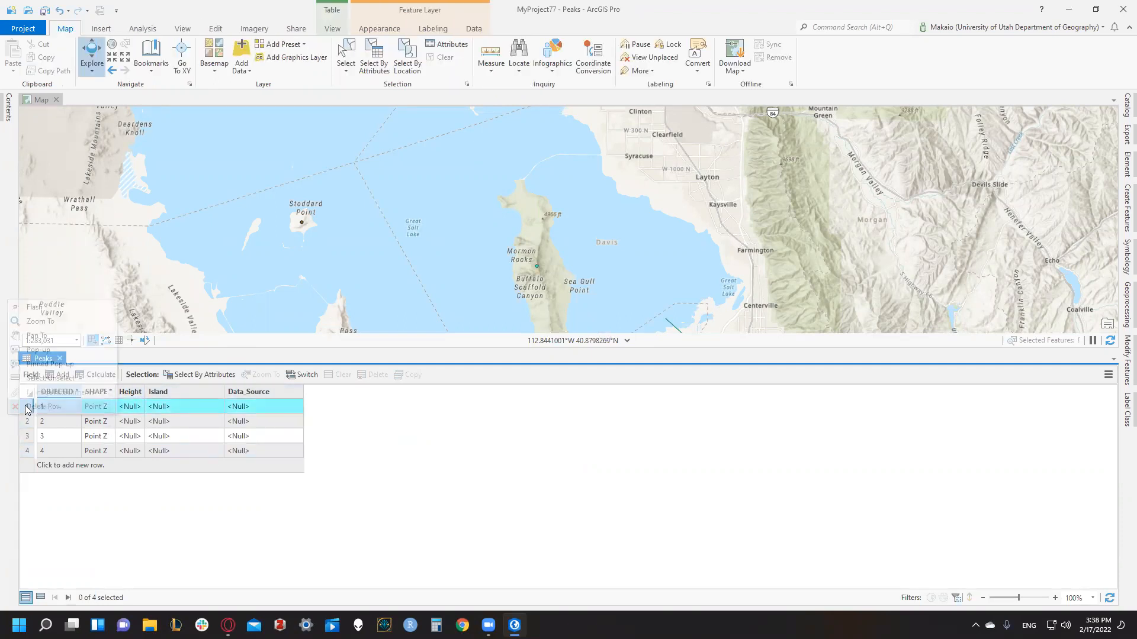
pyautogui.click(42, 323)
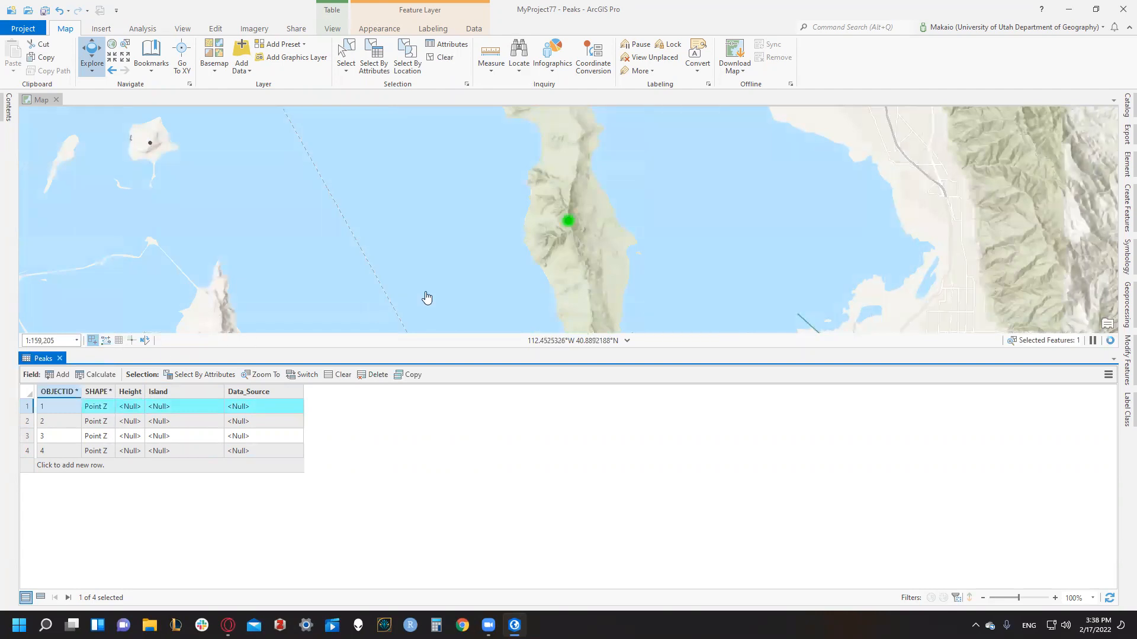
pyautogui.moveTo(594, 259); pyautogui.dragTo(492, 270)
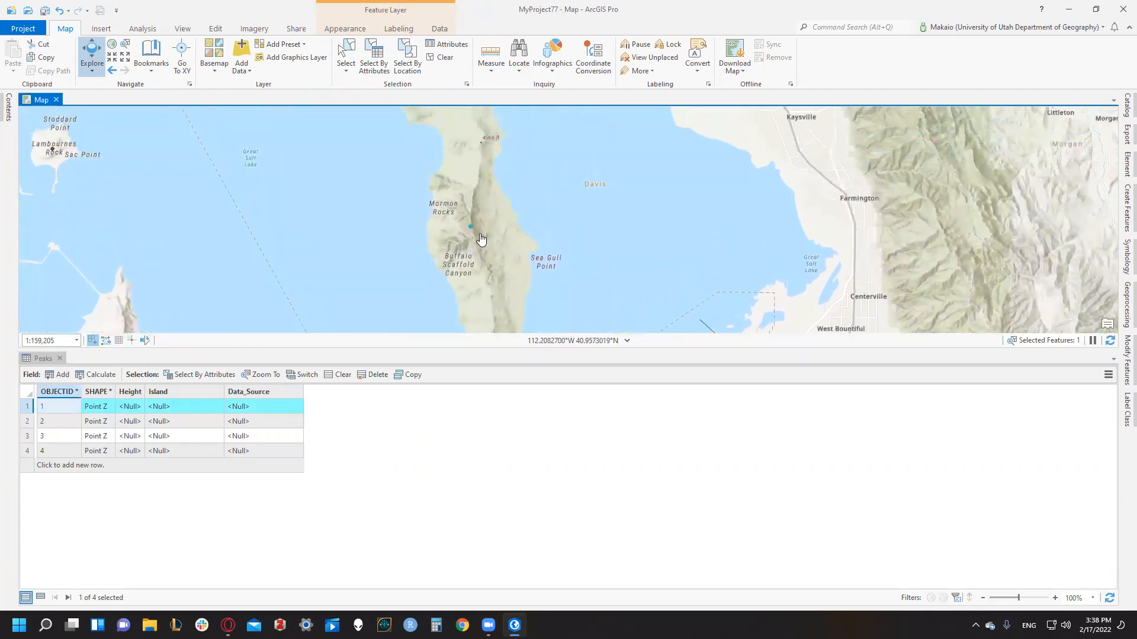
pyautogui.scroll(3, 479, 238)
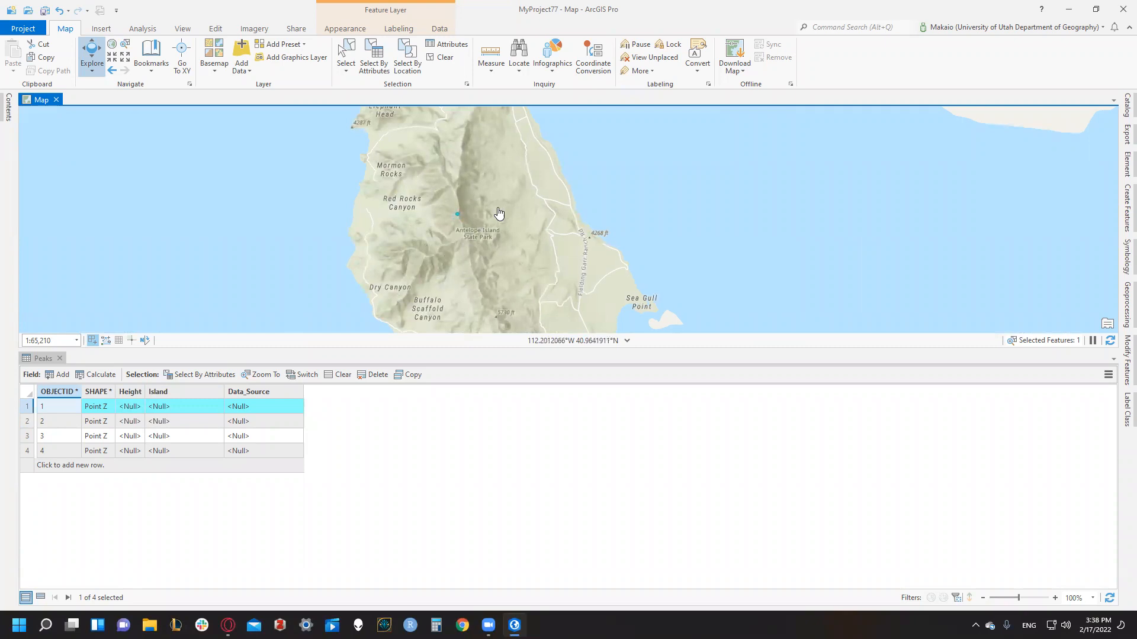
pyautogui.scroll(4, 500, 214)
pyautogui.moveTo(325, 243); pyautogui.dragTo(385, 243)
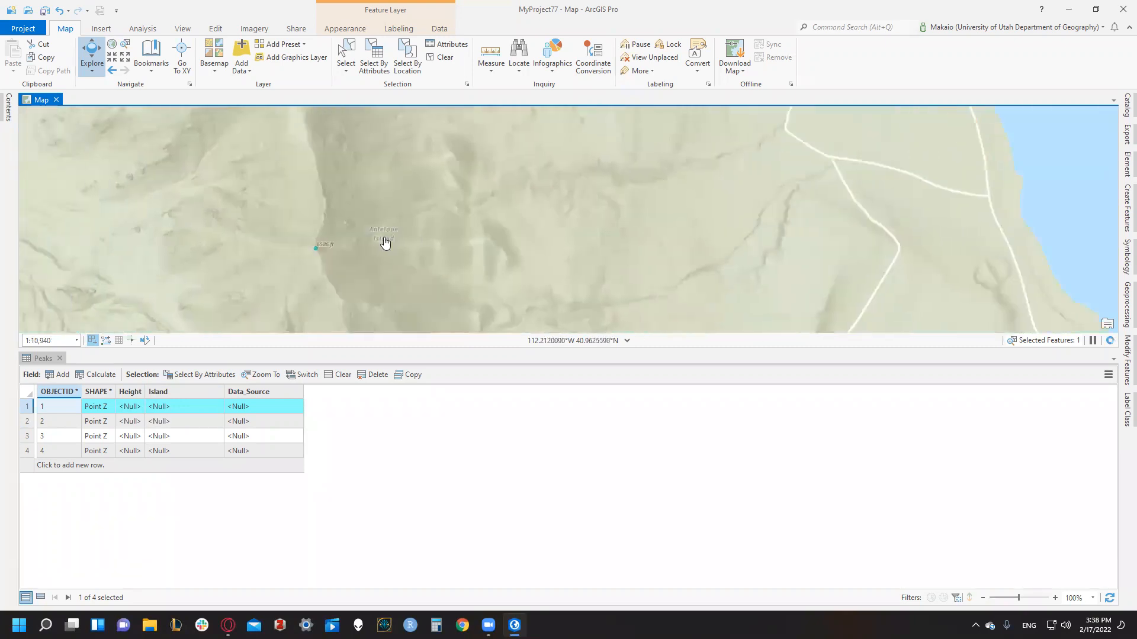
pyautogui.doubleClick(136, 406)
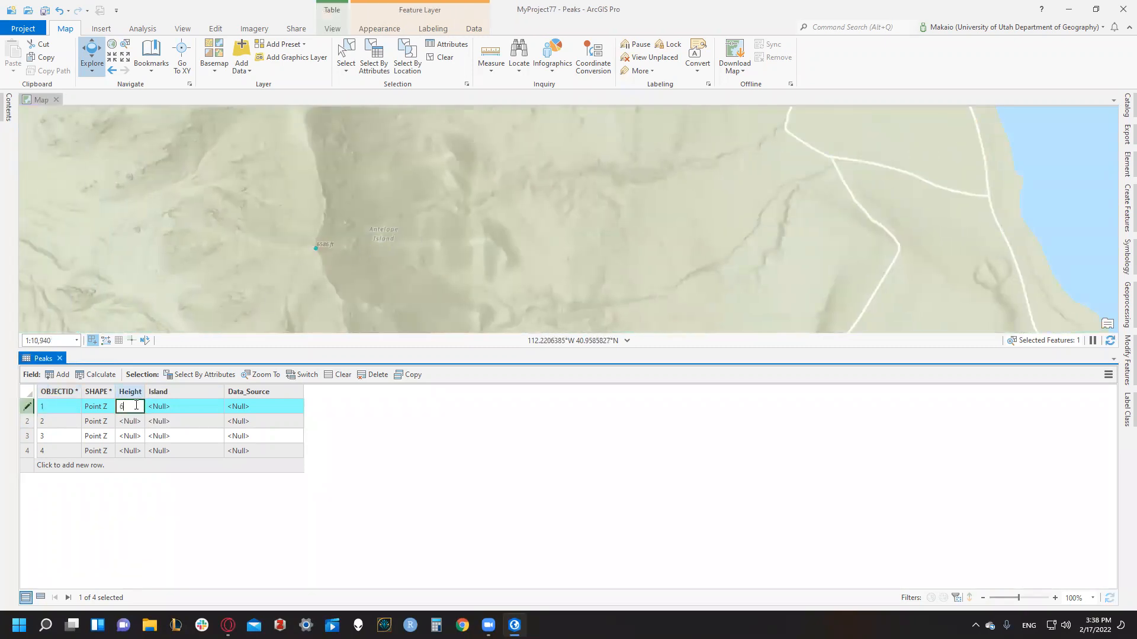
# Fill the first peak's Island with Antelope Island and its Data_Source with ArcGIS Imagery Basemap
pyautogui.press('Tab')
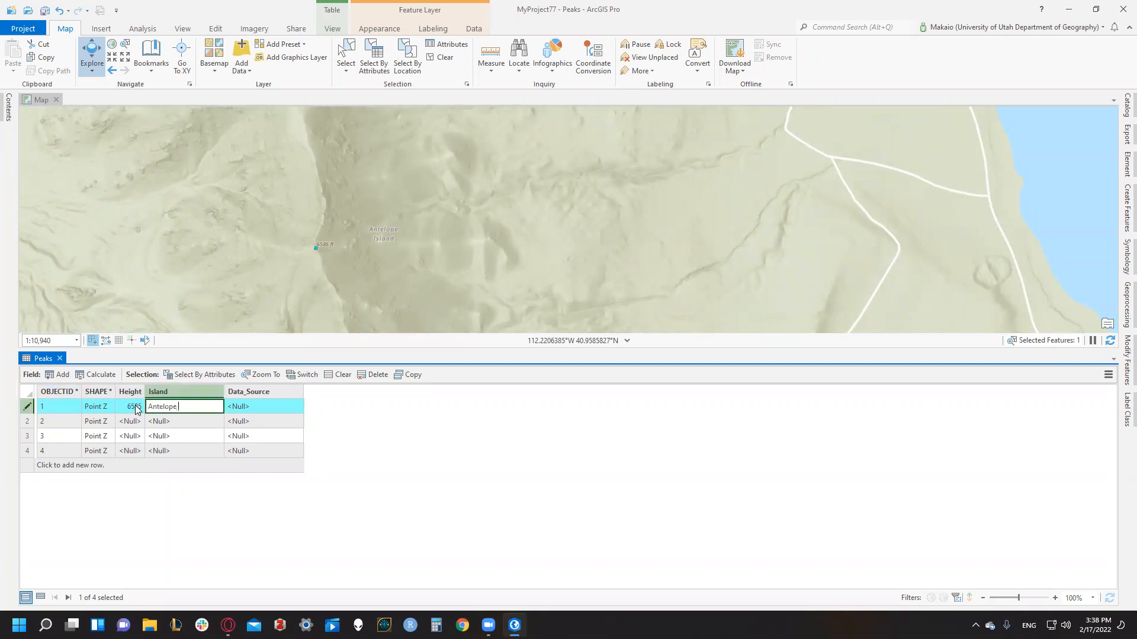
pyautogui.press('Tab')
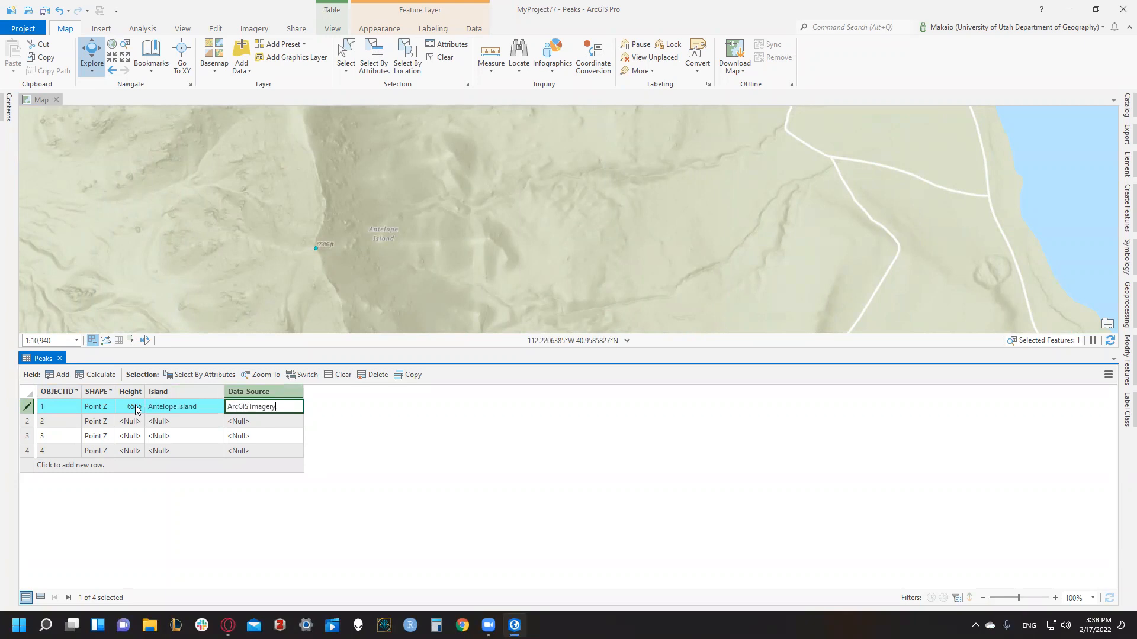
pyautogui.write('ArcGIS Imagery Basema')
pyautogui.click(132, 418)
# Locate the second peak's point on the map and set its Height to 6610
pyautogui.rightClick(29, 422)
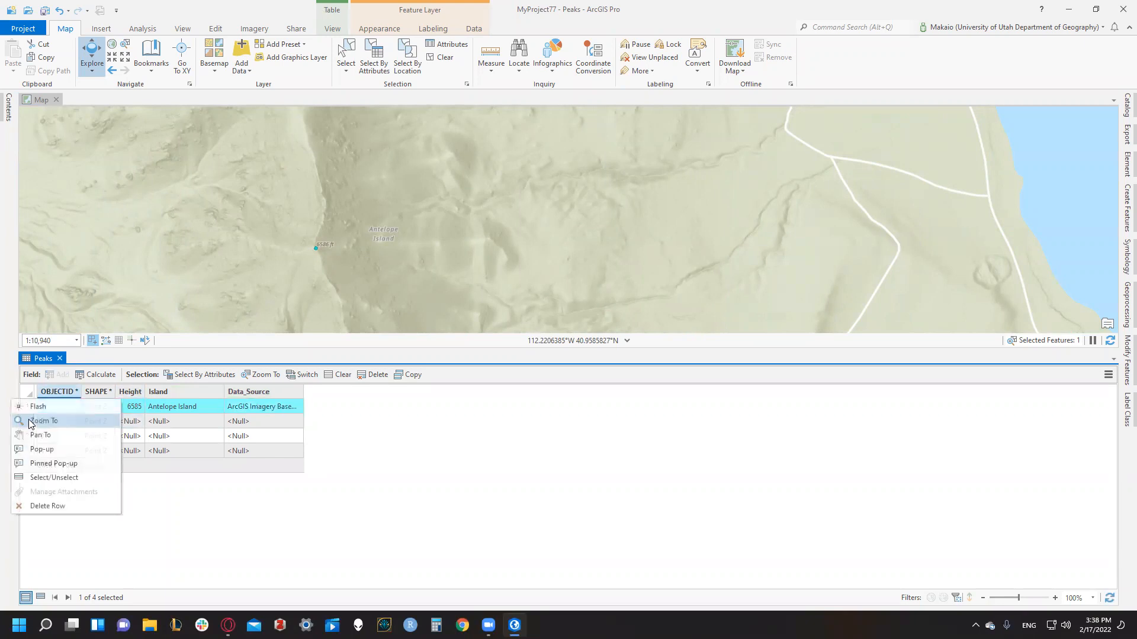
pyautogui.click(29, 421)
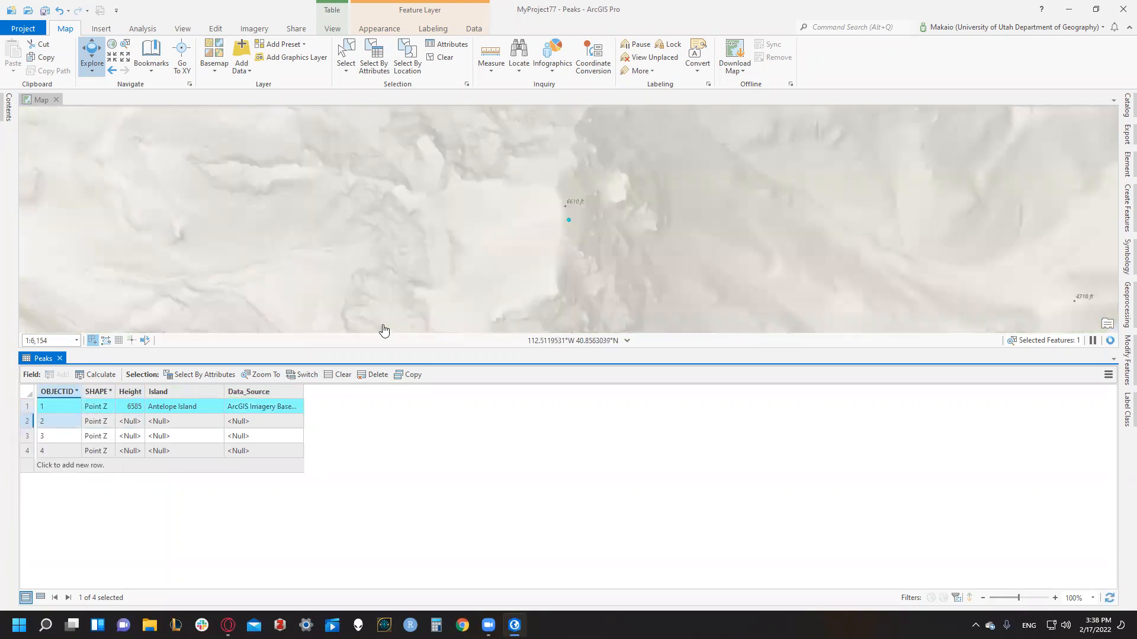
pyautogui.scroll(-5, 562, 263)
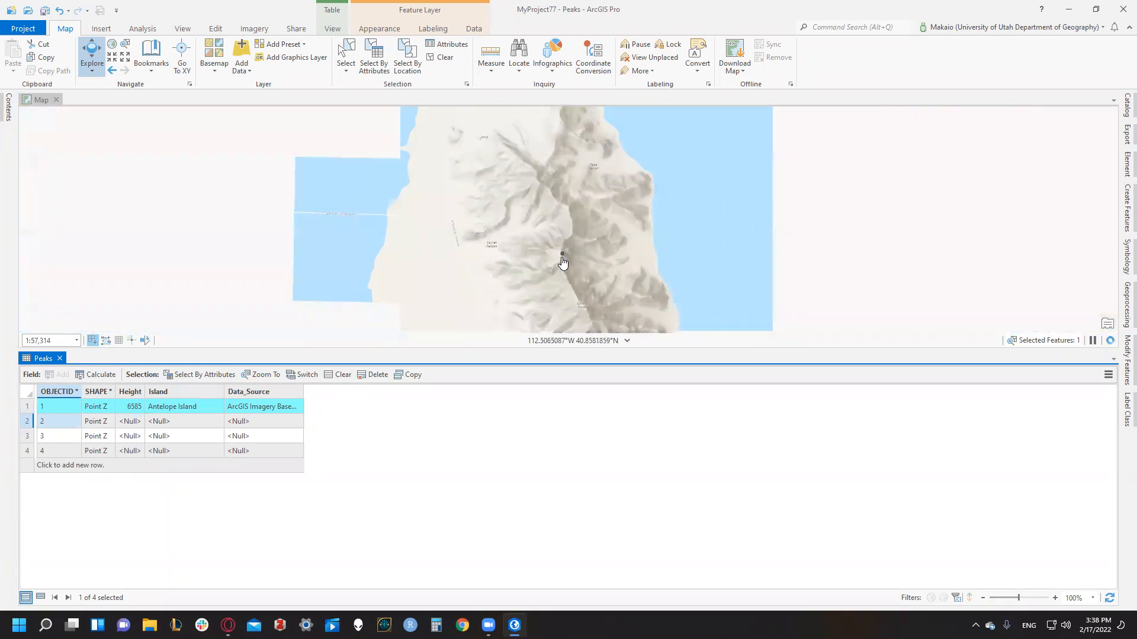
pyautogui.moveTo(612, 260); pyautogui.dragTo(528, 211)
pyautogui.scroll(-2, 536, 218)
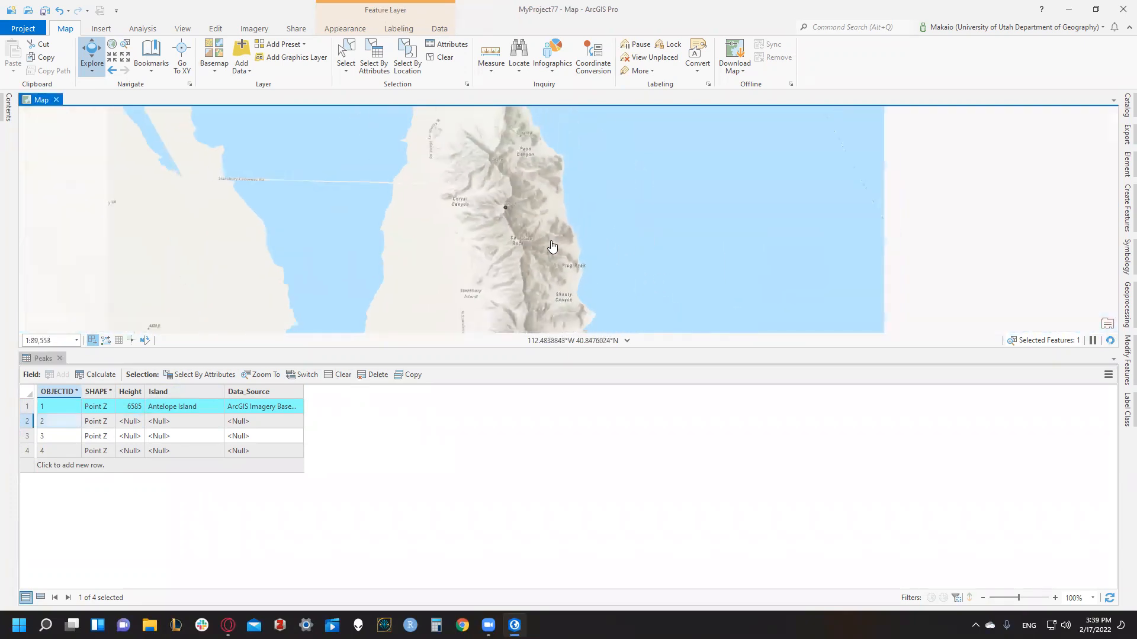
pyautogui.moveTo(551, 247); pyautogui.dragTo(520, 197)
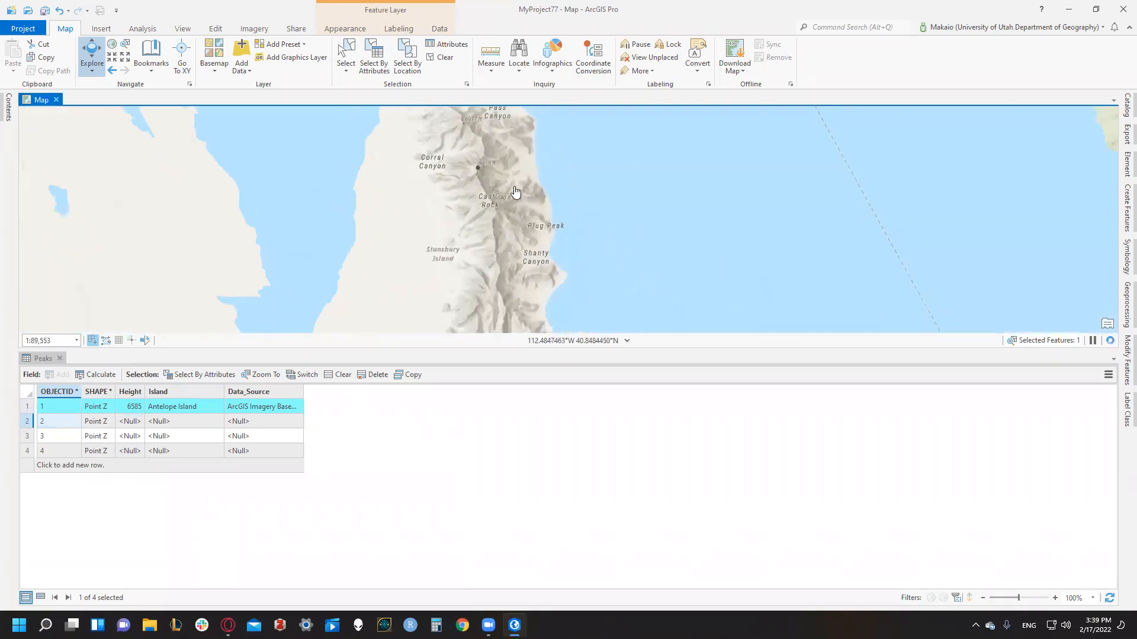
pyautogui.doubleClick(133, 420)
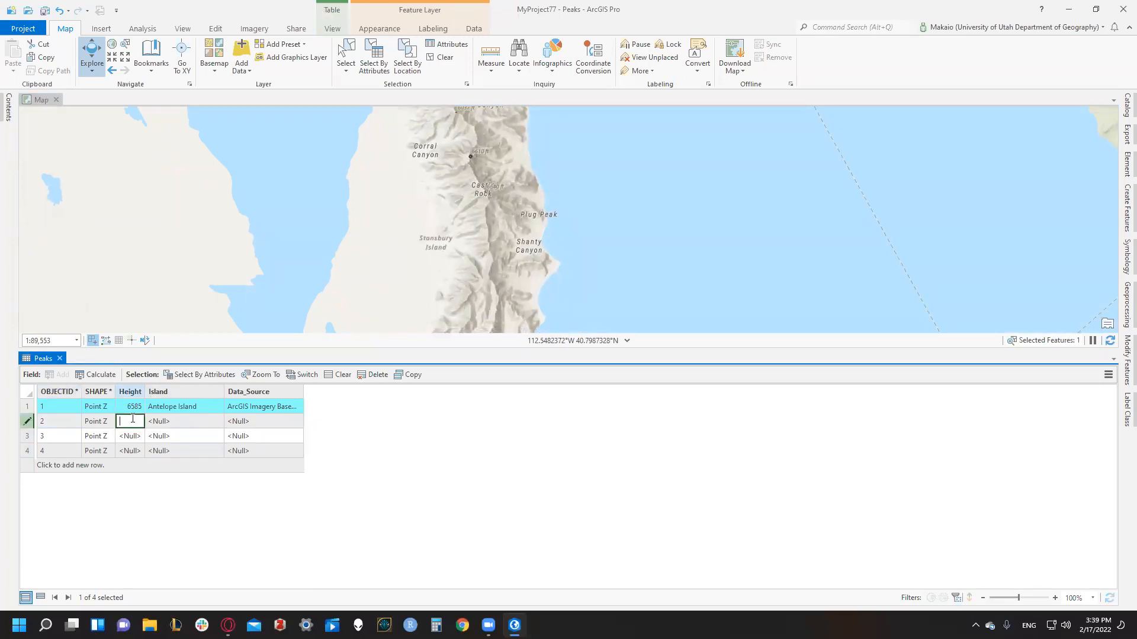
pyautogui.write('6610')
# Fill the second peak's Island with Stansbury Island and its Data_Source with ArcGIS Imagery Basemap
pyautogui.press('Tab')
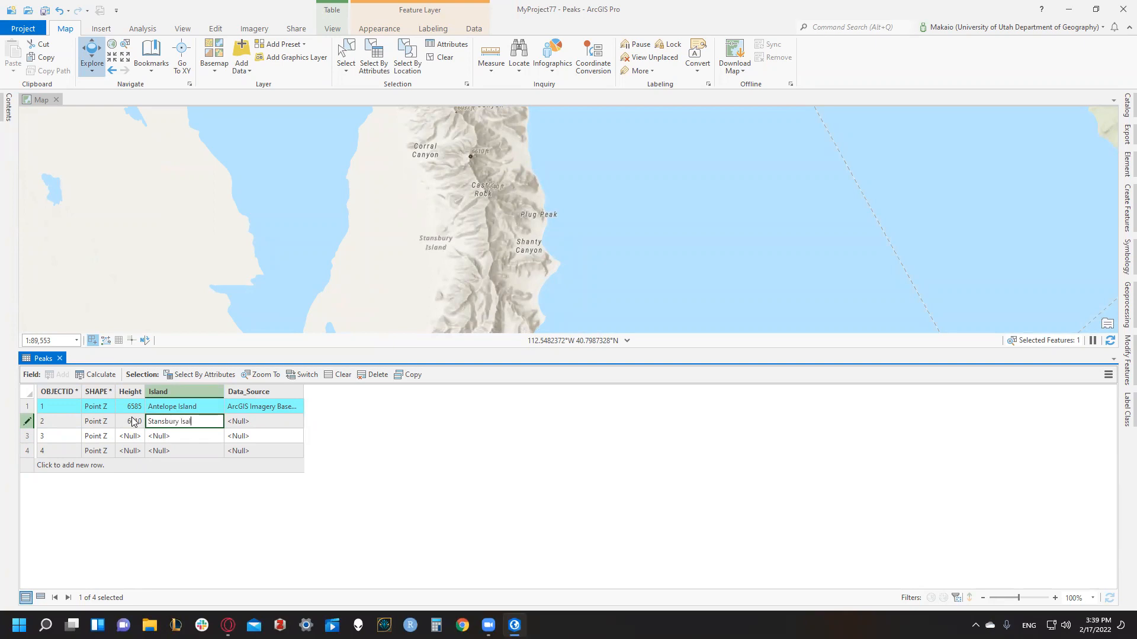
pyautogui.write('Stansbury Isalnd')
pyautogui.press('Tab')
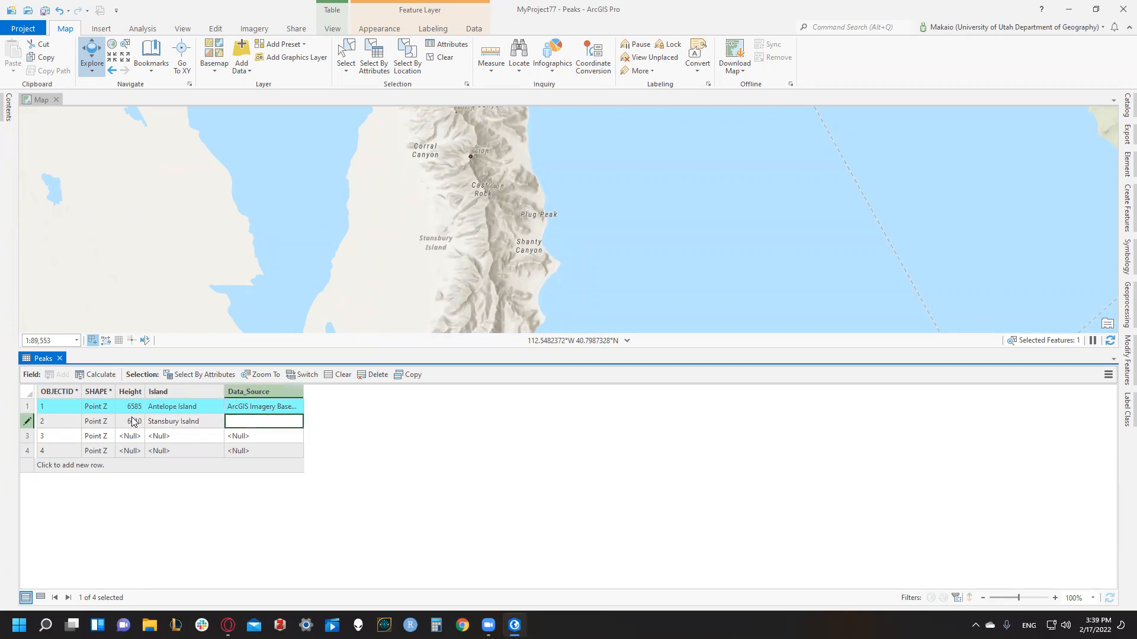
pyautogui.click(197, 421)
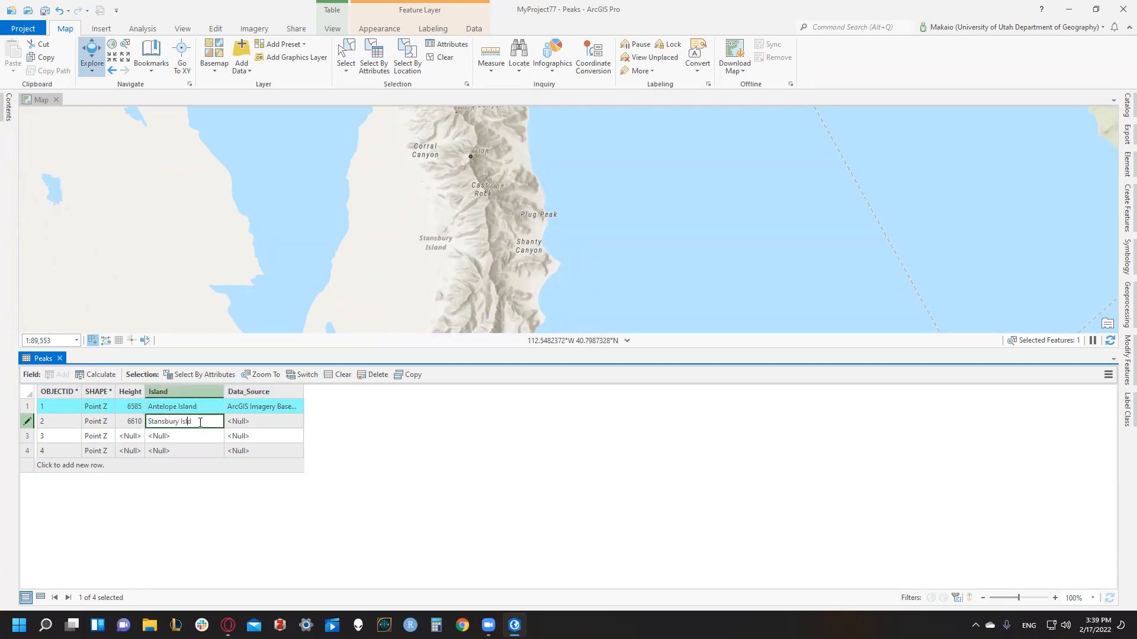
pyautogui.click(251, 422)
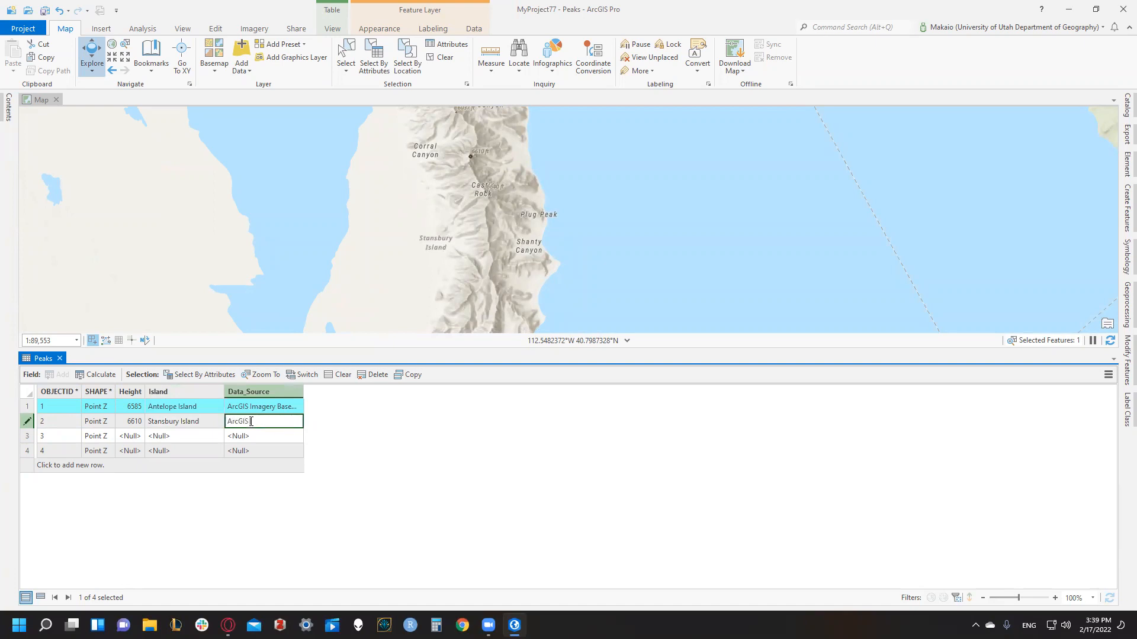
pyautogui.write('ArcGIS Imagery Basemap')
# Locate the third peak's point near Lambournes Rock and set its Height to 4726
pyautogui.rightClick(24, 436)
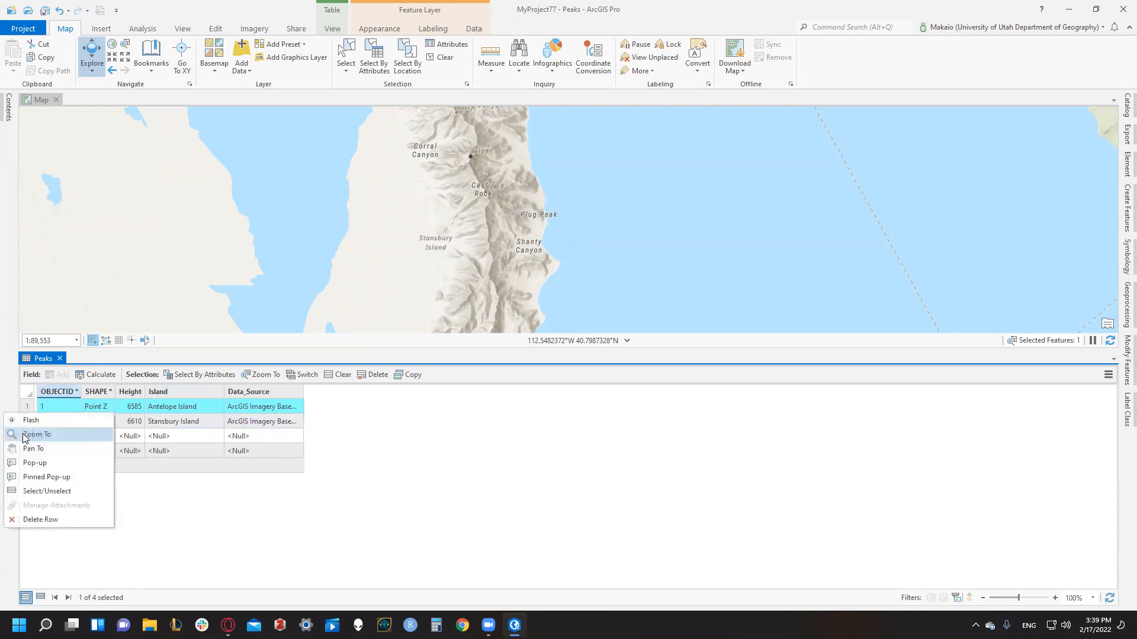
pyautogui.click(33, 438)
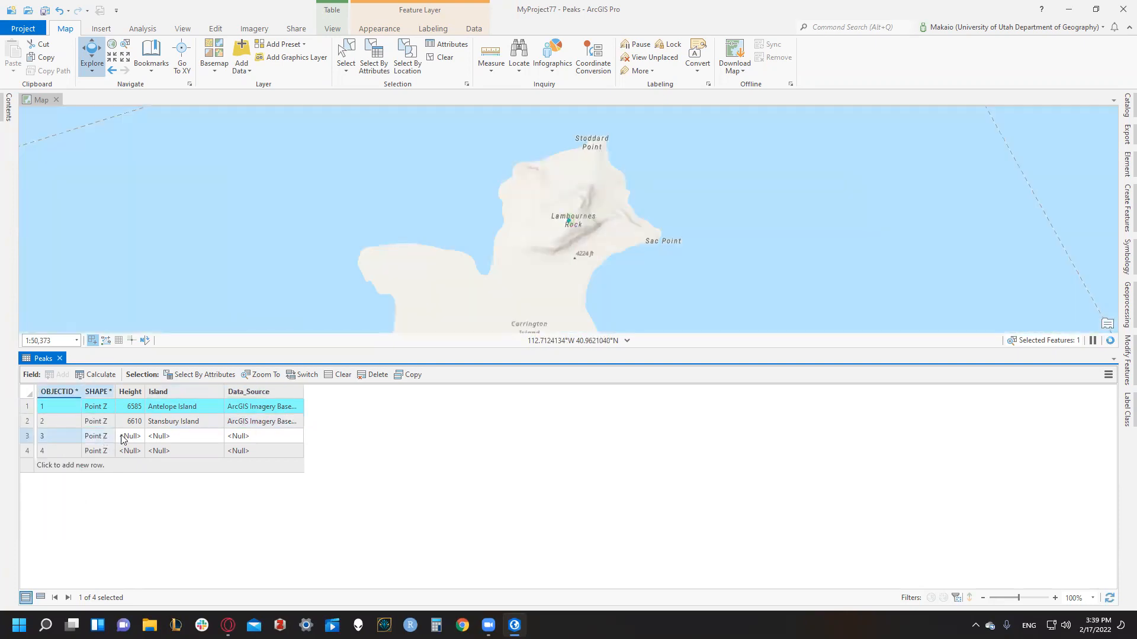
pyautogui.moveTo(510, 297); pyautogui.dragTo(501, 252)
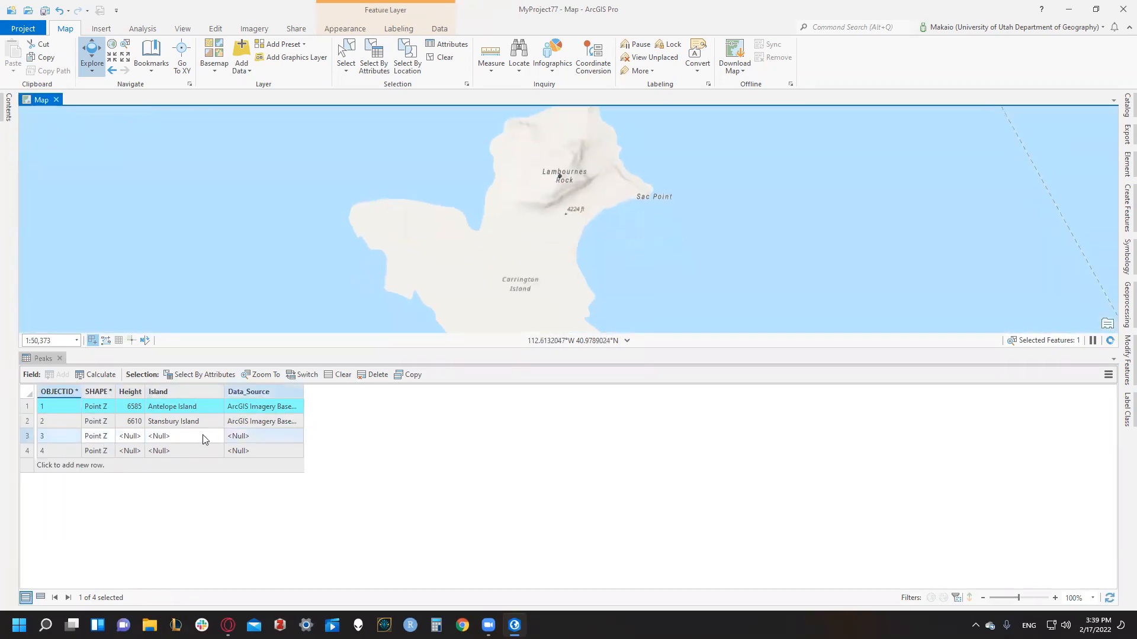
pyautogui.click(131, 437)
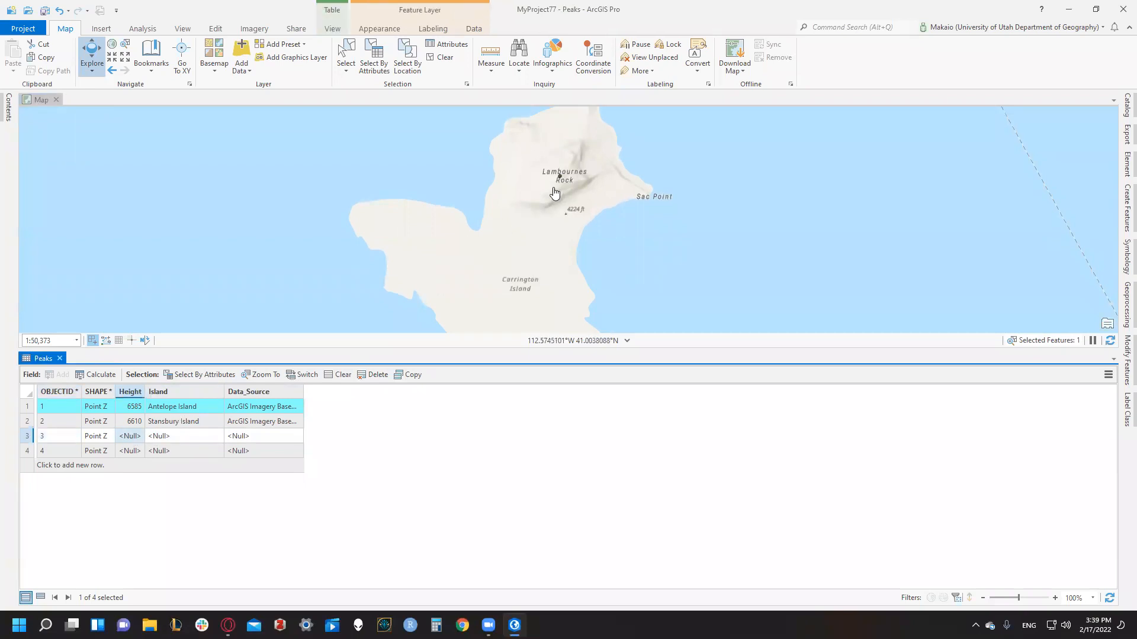
pyautogui.scroll(3, 559, 172)
pyautogui.scroll(5, 559, 172)
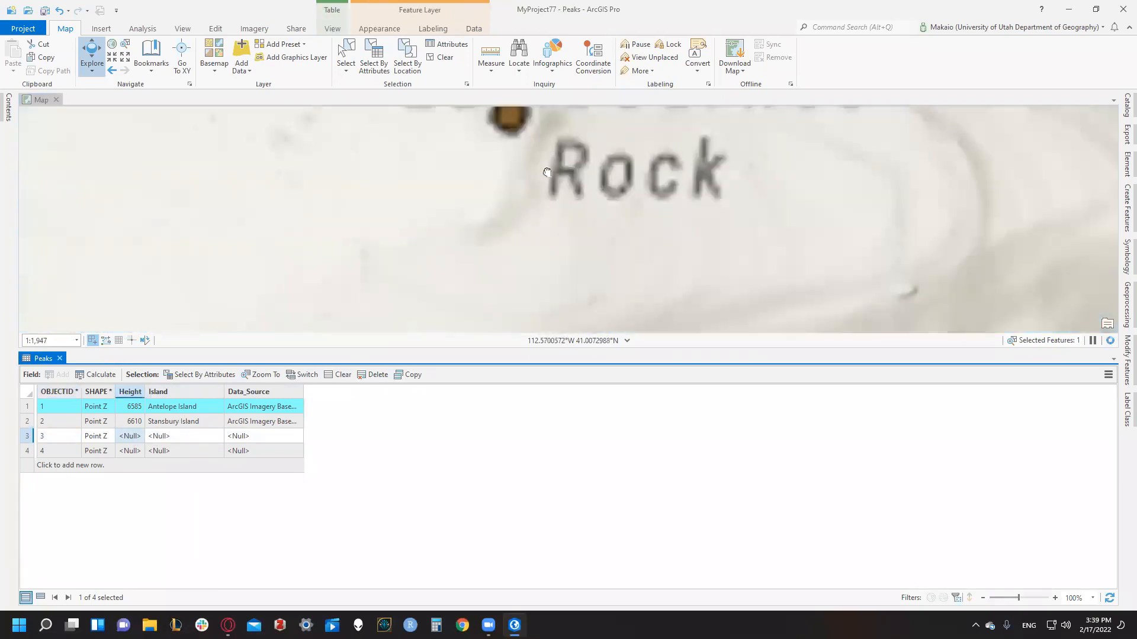
pyautogui.click(134, 438)
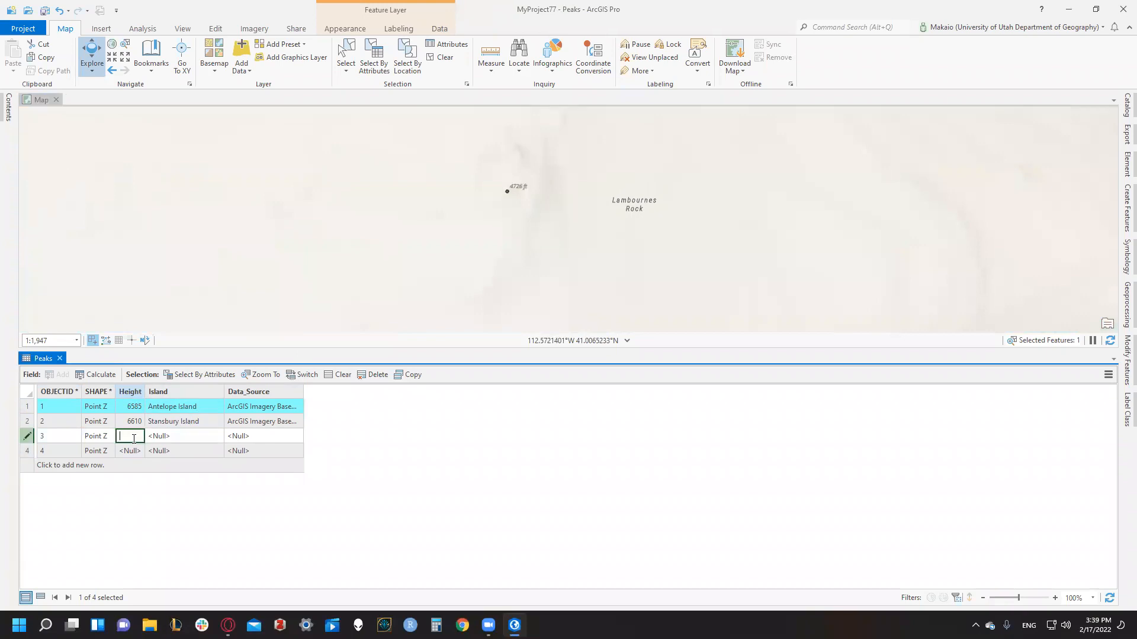
pyautogui.write('472')
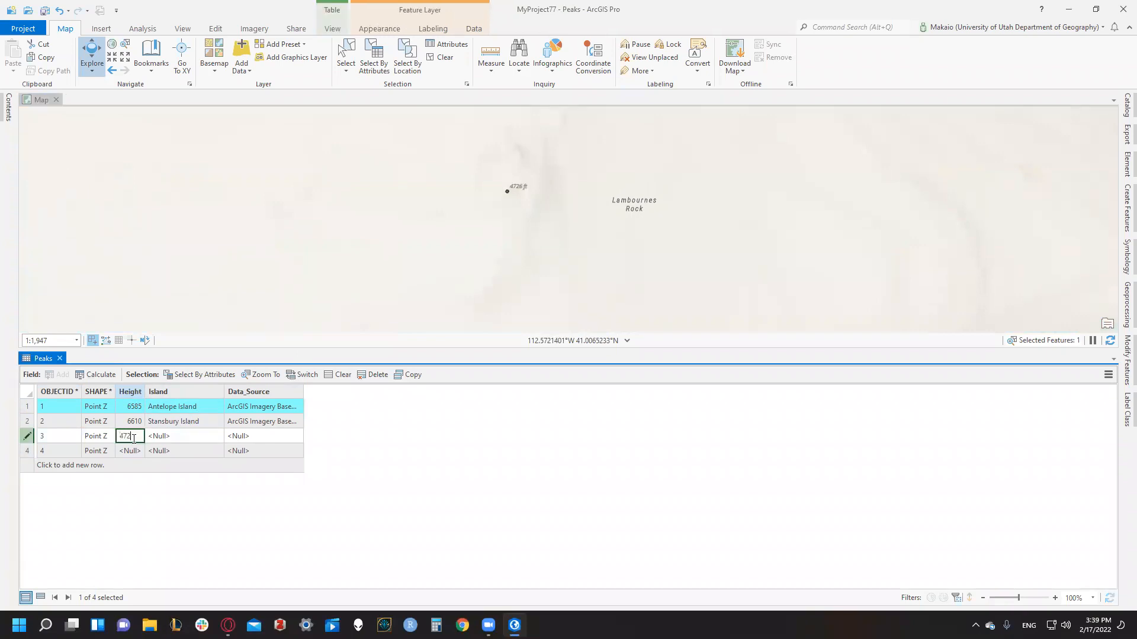
pyautogui.write('6')
# Fill the third peak's Island with Carrington Island and its Data_Source with ArcGIS Imagery Basemap
pyautogui.press('Tab')
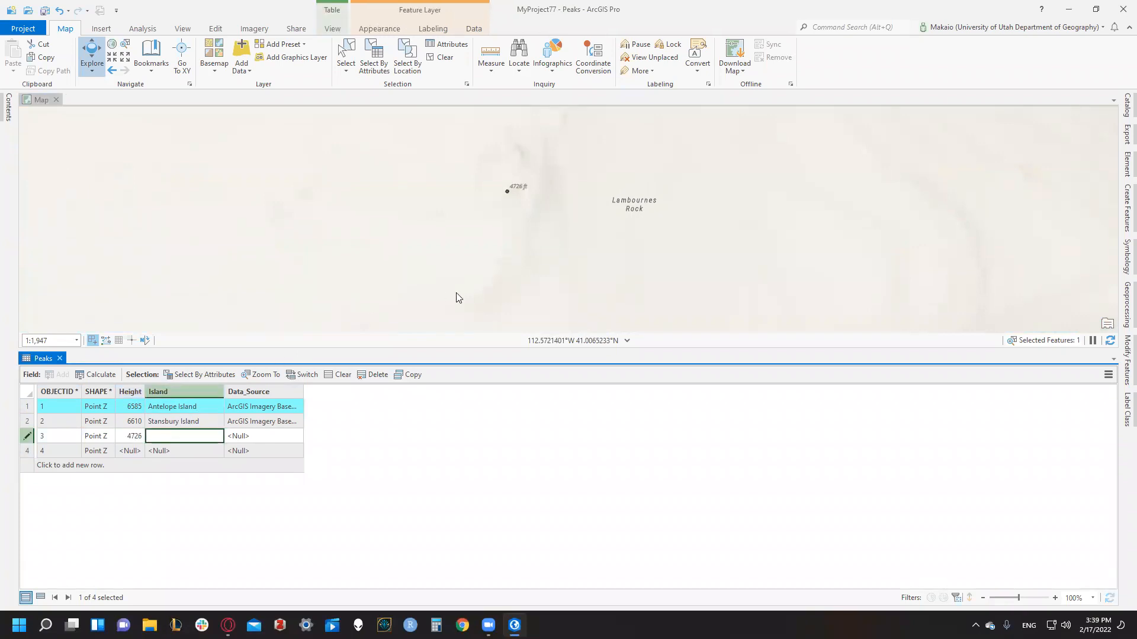
pyautogui.scroll(-8, 458, 297)
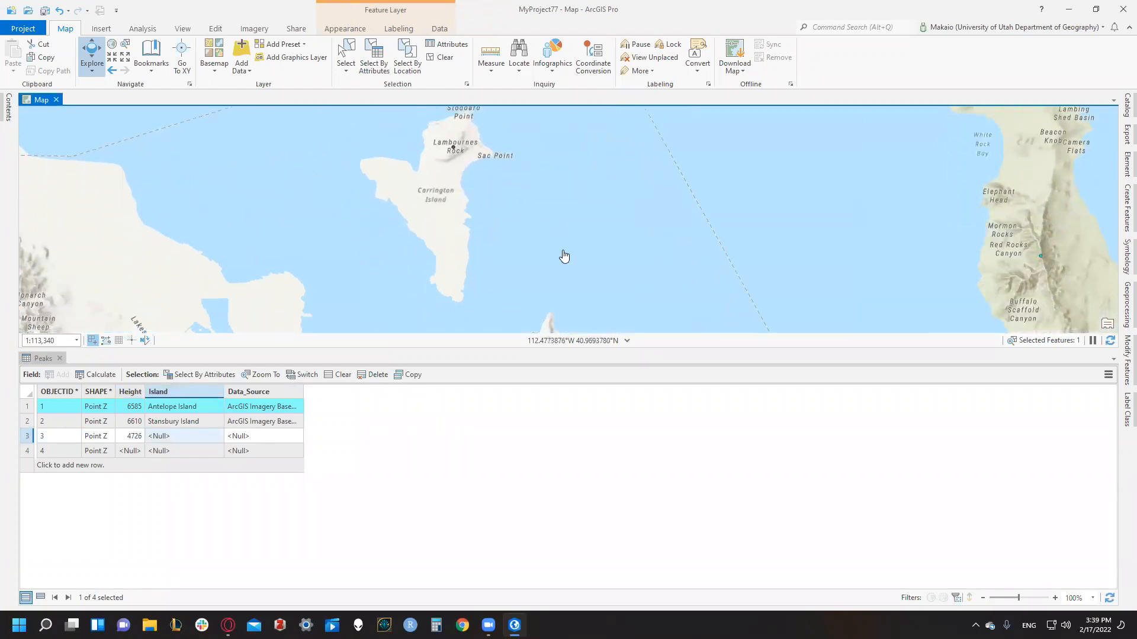
pyautogui.click(169, 436)
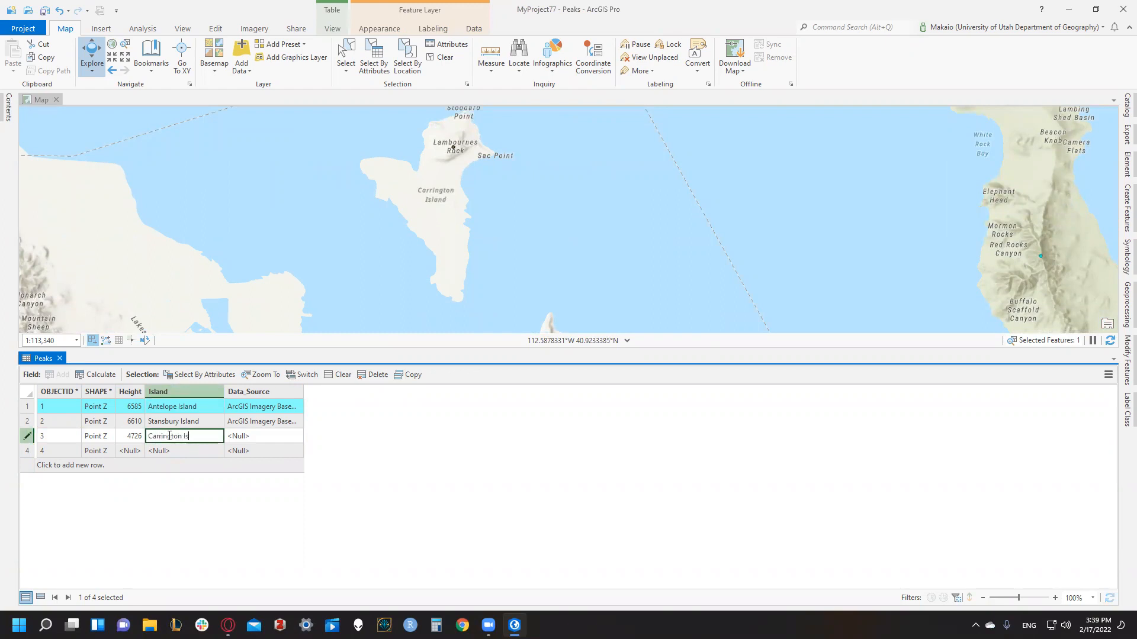
pyautogui.press('Tab')
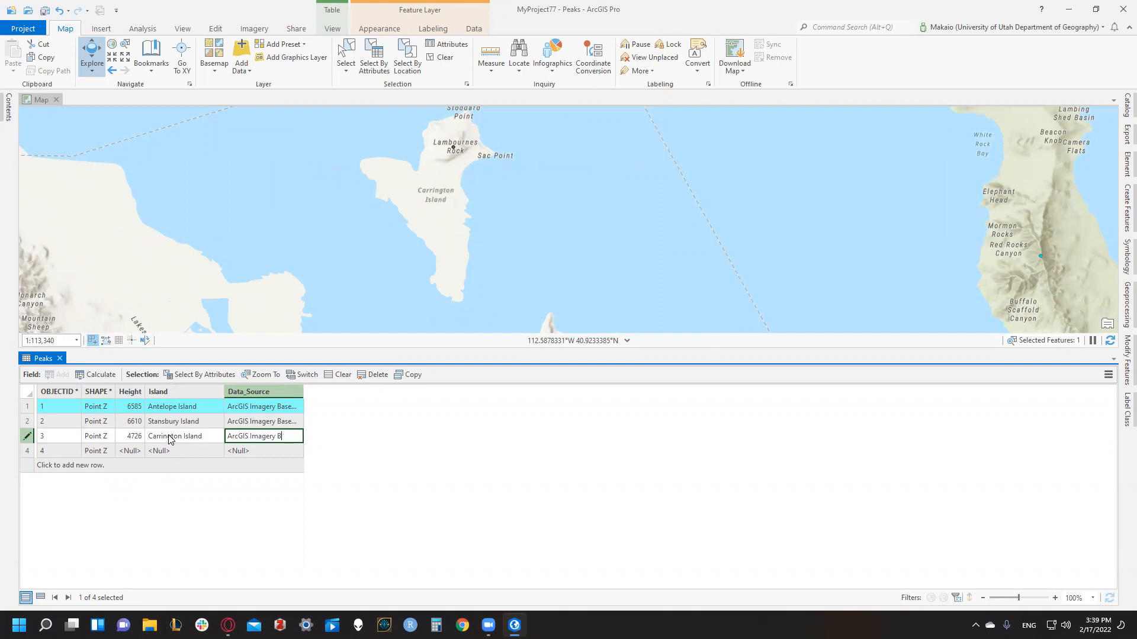
# Locate the fourth peak's point near Castle Rock on the map and set its Height to 4996
pyautogui.click(32, 452)
pyautogui.rightClick(31, 454)
pyautogui.click(47, 454)
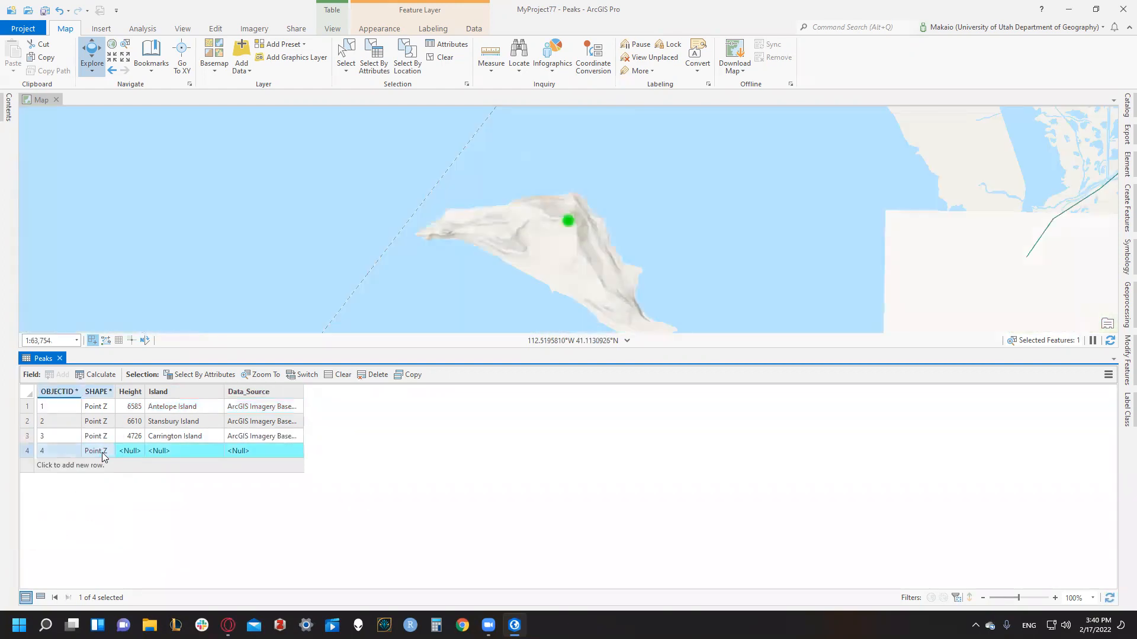
pyautogui.moveTo(691, 312); pyautogui.dragTo(540, 216)
pyautogui.scroll(2, 486, 181)
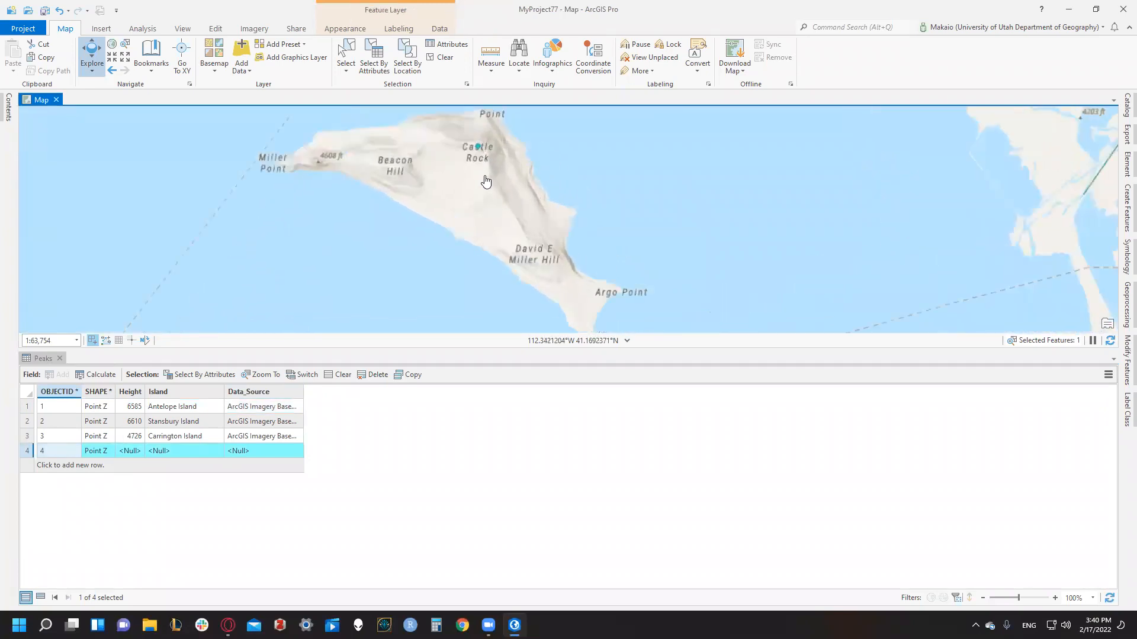
pyautogui.click(135, 451)
pyautogui.click(135, 451)
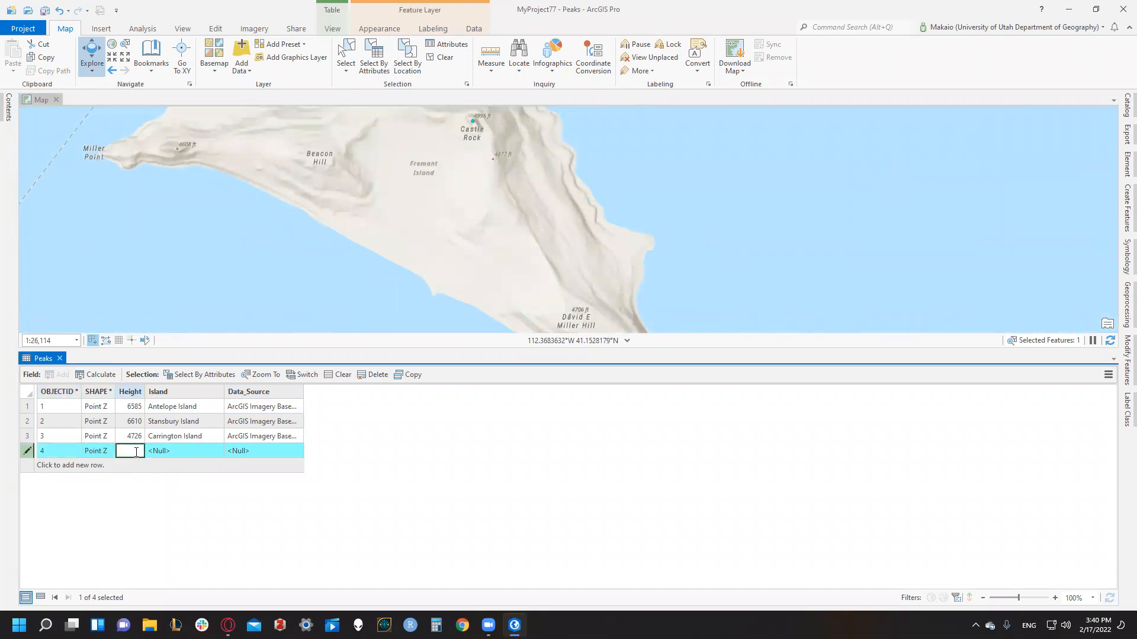
pyautogui.press('Tab')
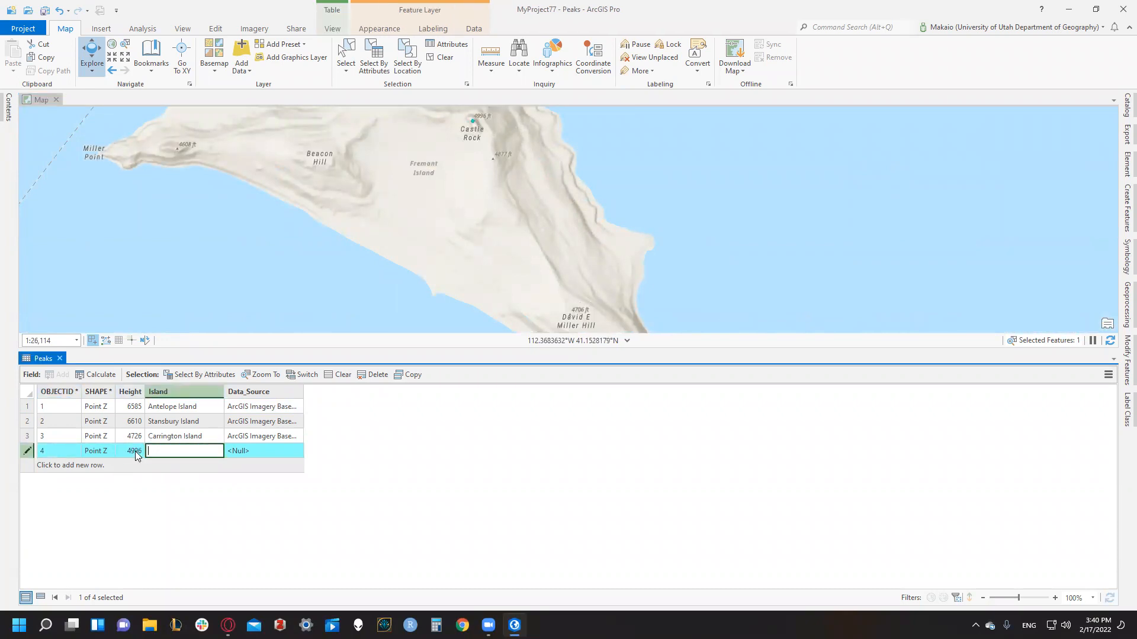
# Fill the fourth peak's Island with Fremont Island and its Data_Source with ArcGIS Imagery Basemap
pyautogui.write('Fremont Island')
pyautogui.press('Tab')
pyautogui.write('A')
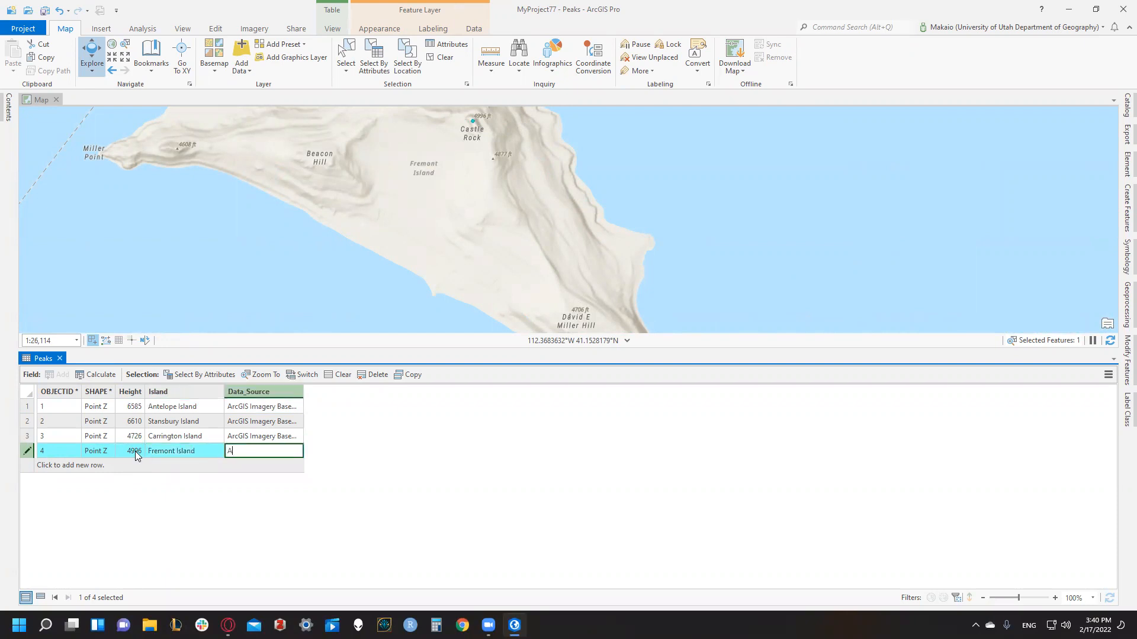
pyautogui.write('rcGIS Imagery Basemapo')
pyautogui.press('Return')
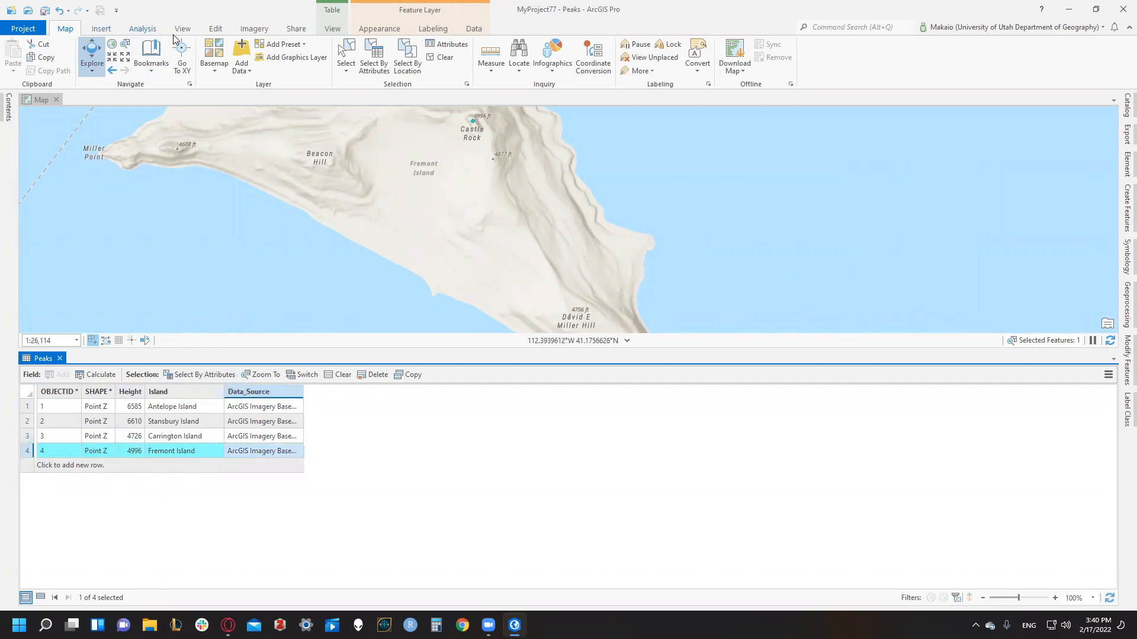
# Save all edits to the peaks and turn on the GSLB_Erase layer in the map
pyautogui.click(214, 29)
pyautogui.click(95, 57)
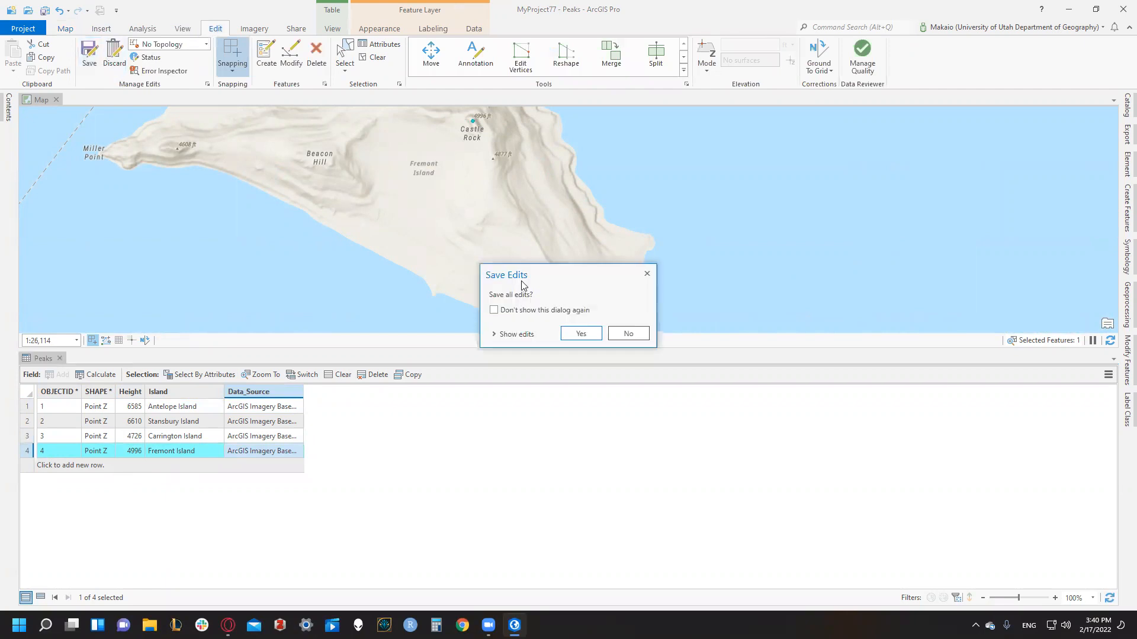
pyautogui.click(584, 334)
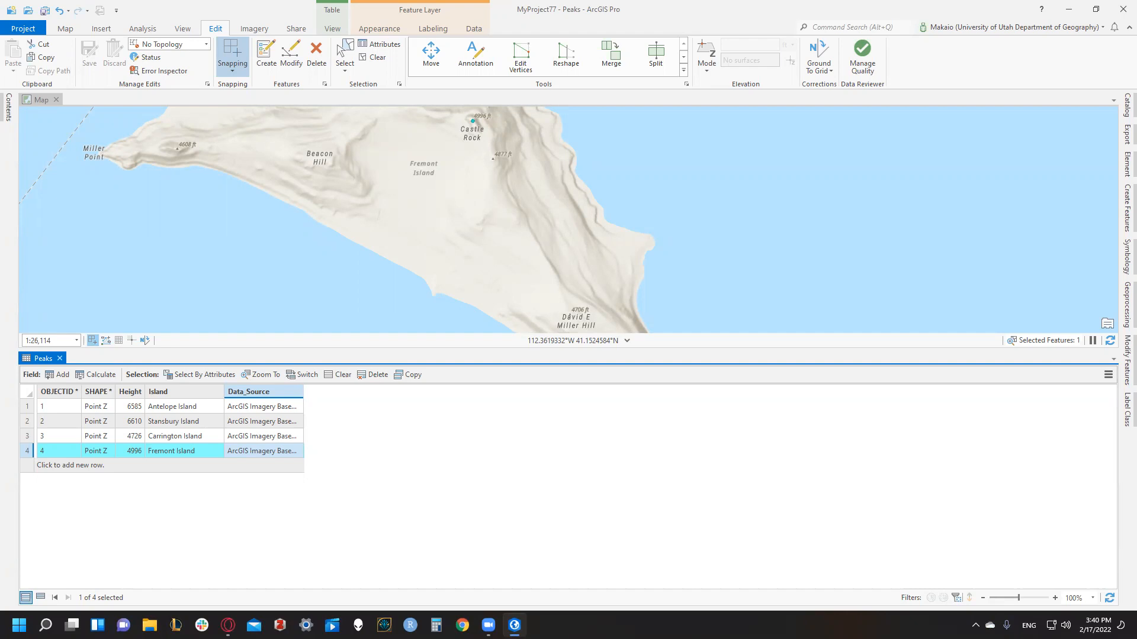
pyautogui.click(7, 112)
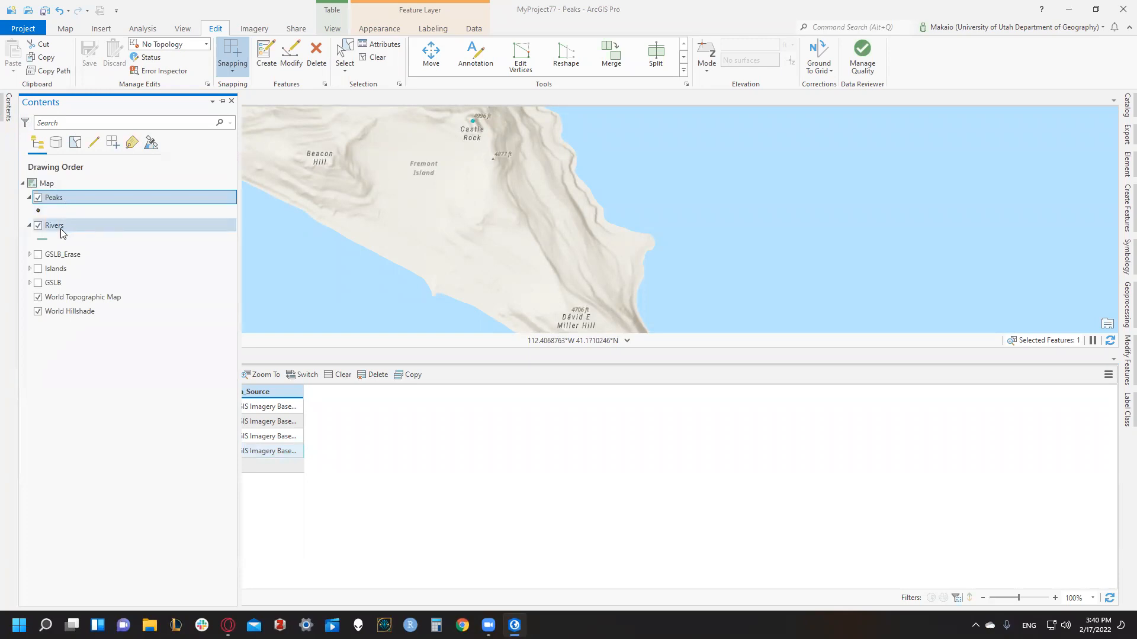
pyautogui.click(38, 254)
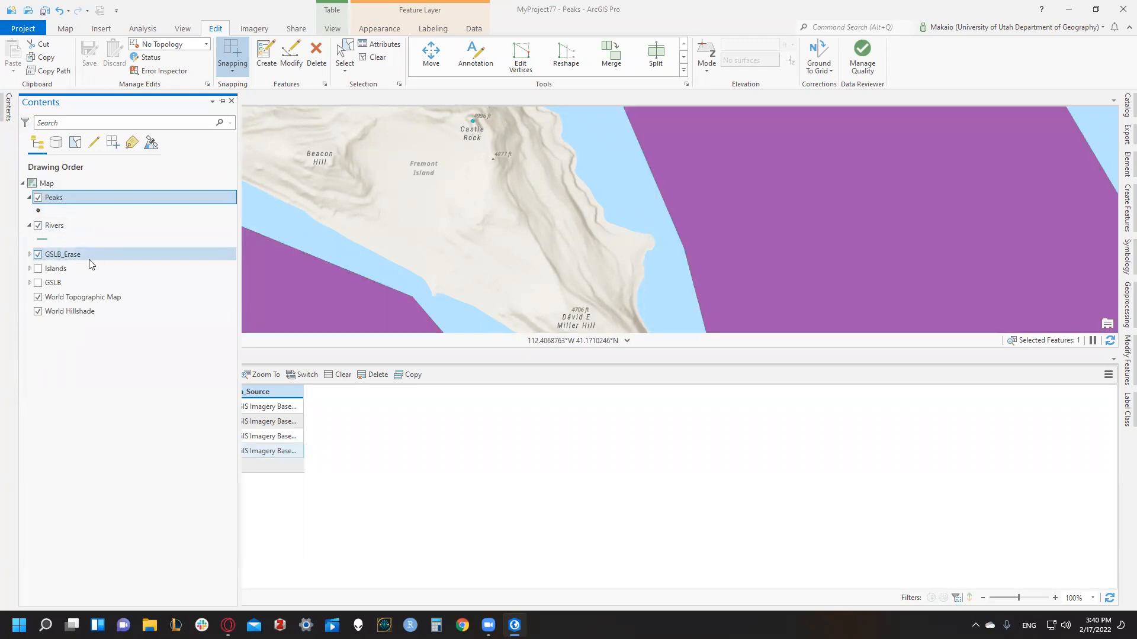
# Try to edit the metadata of the Peaks and Rivers layers directly from the map's layer list
pyautogui.rightClick(62, 197)
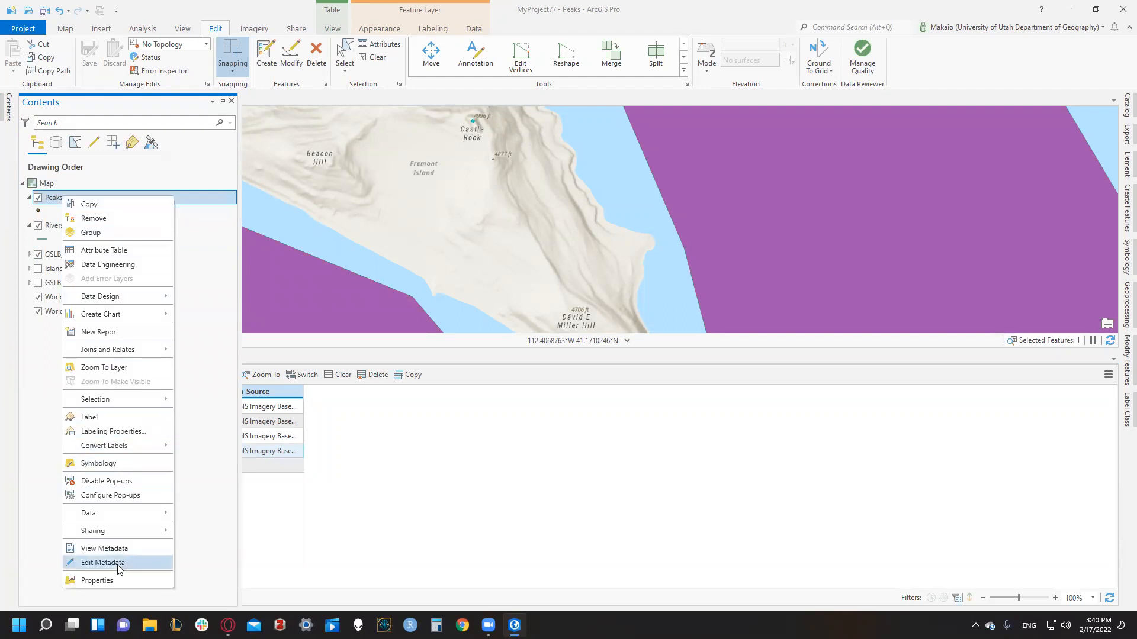
pyautogui.click(10, 465)
pyautogui.rightClick(91, 200)
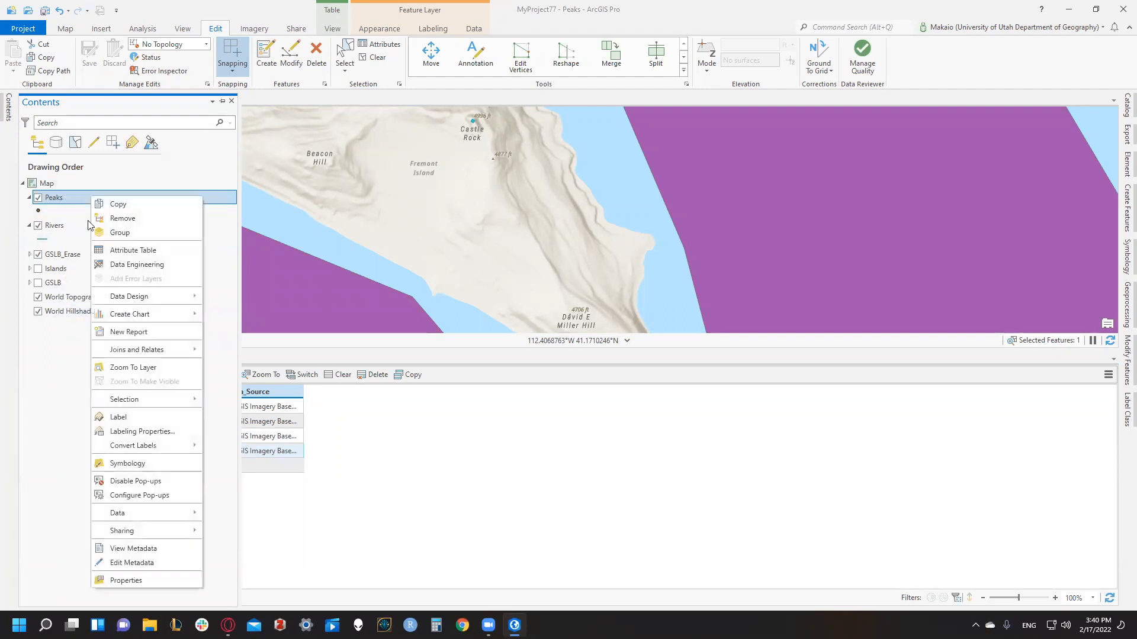
pyautogui.click(149, 563)
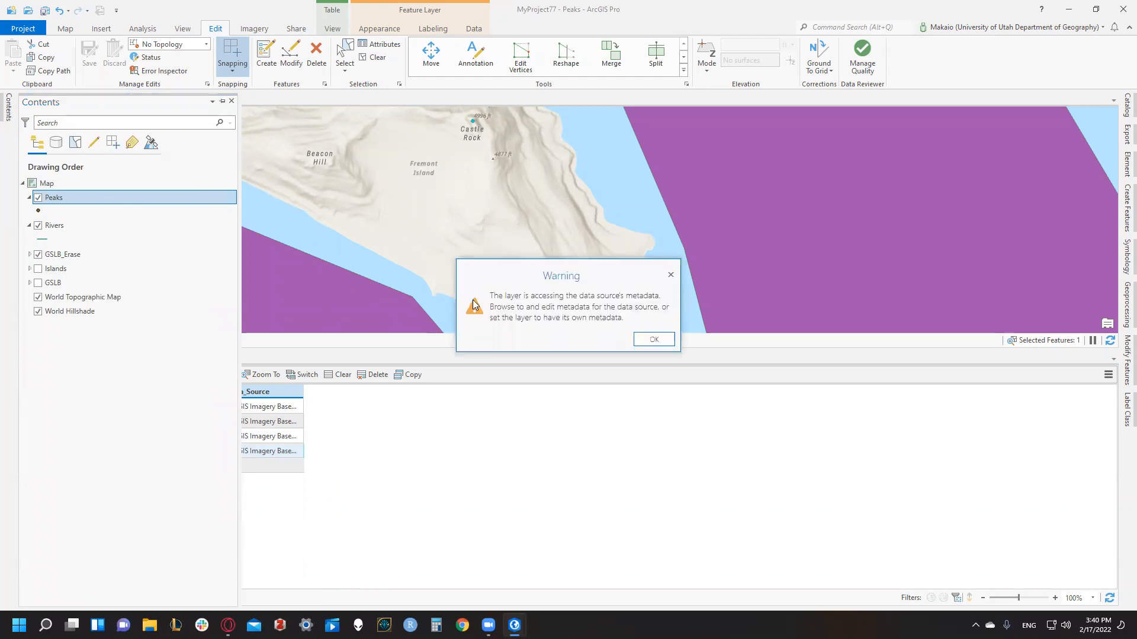
pyautogui.click(654, 339)
pyautogui.click(126, 225)
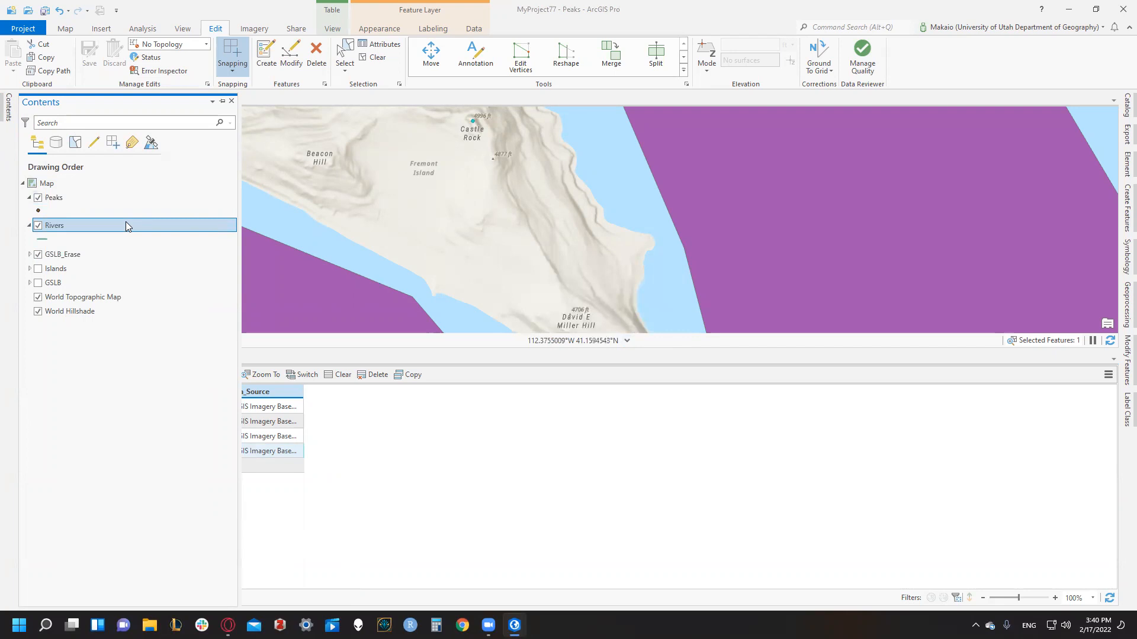
pyautogui.rightClick(126, 225)
pyautogui.click(206, 584)
pyautogui.click(653, 339)
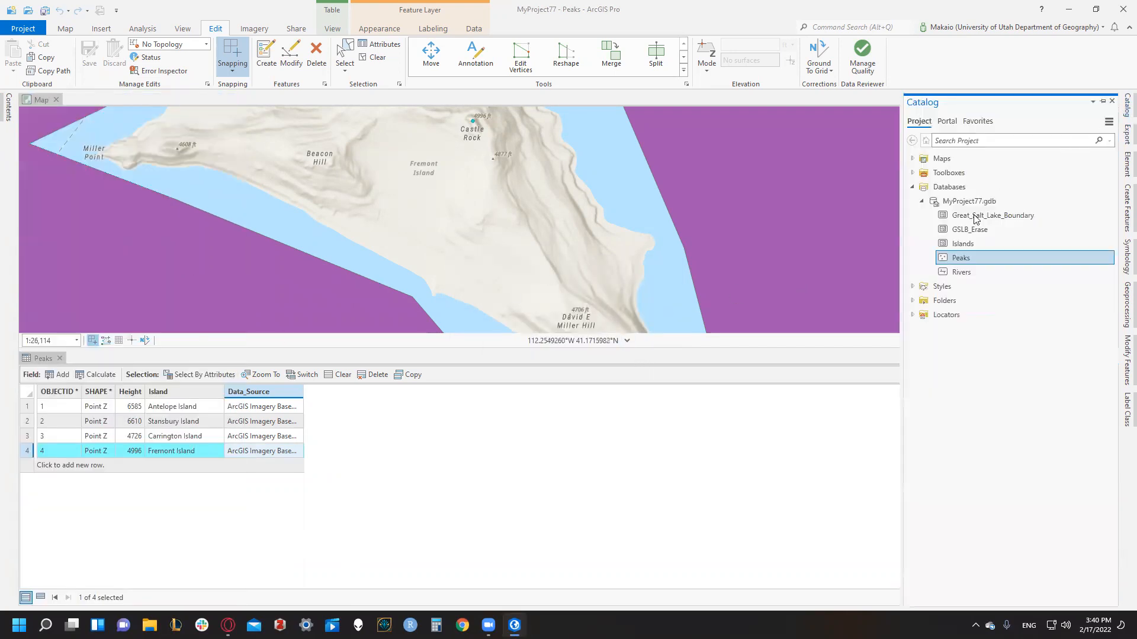
# Open the metadata of the Peaks feature class in MyProject77.gdb for editing and set its title to Peaks
pyautogui.rightClick(974, 259)
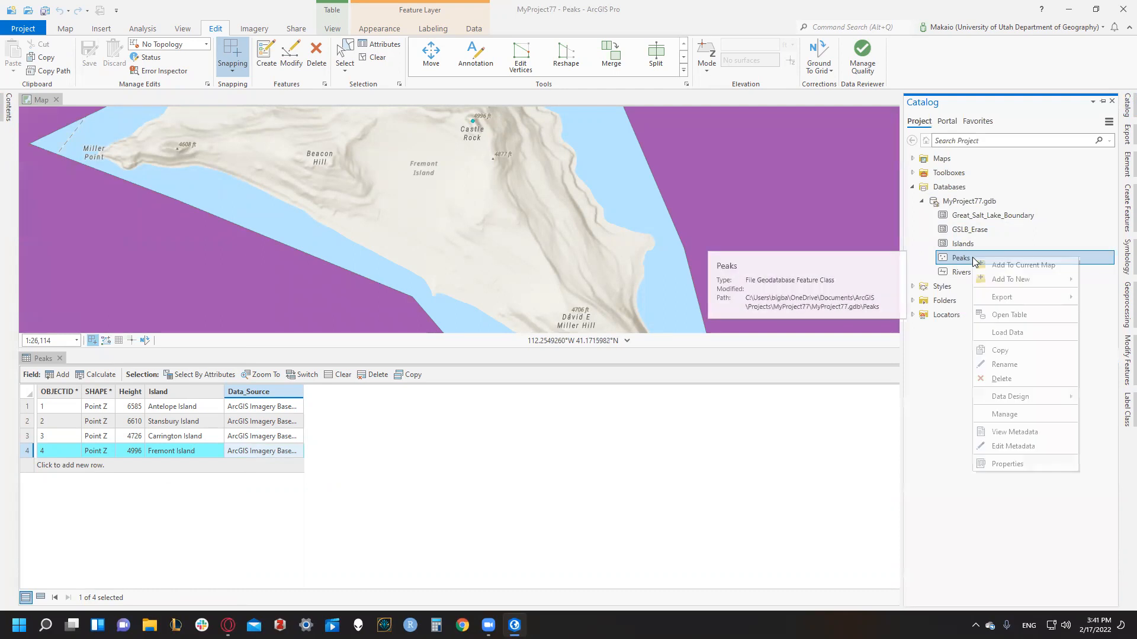
pyautogui.click(1011, 433)
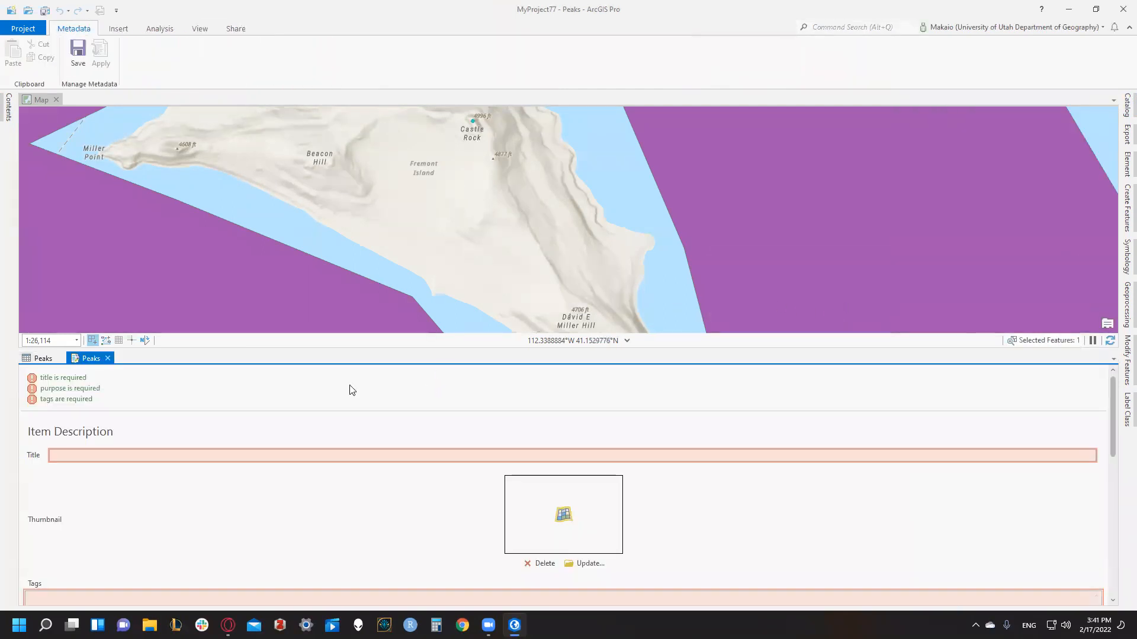
pyautogui.moveTo(360, 348); pyautogui.dragTo(362, 166)
pyautogui.click(241, 274)
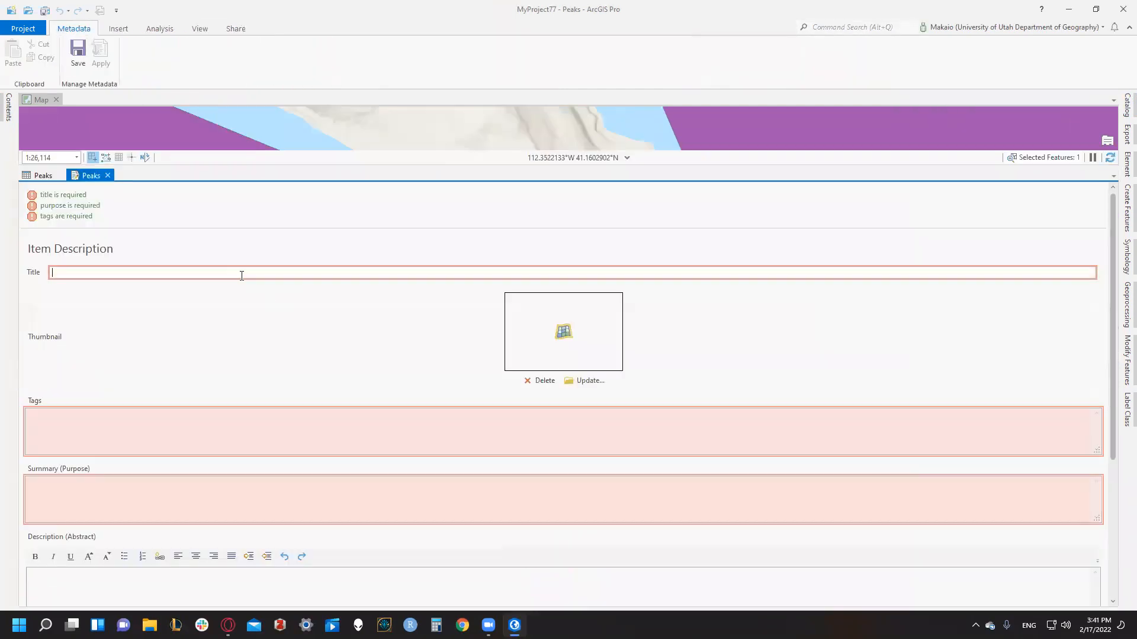
pyautogui.write('Peaks')
# Enter the tags Elevation, Islands, Great Salt Lake, Utah Peaks in the Peaks metadata
pyautogui.scroll(-1, 126, 325)
pyautogui.click(109, 358)
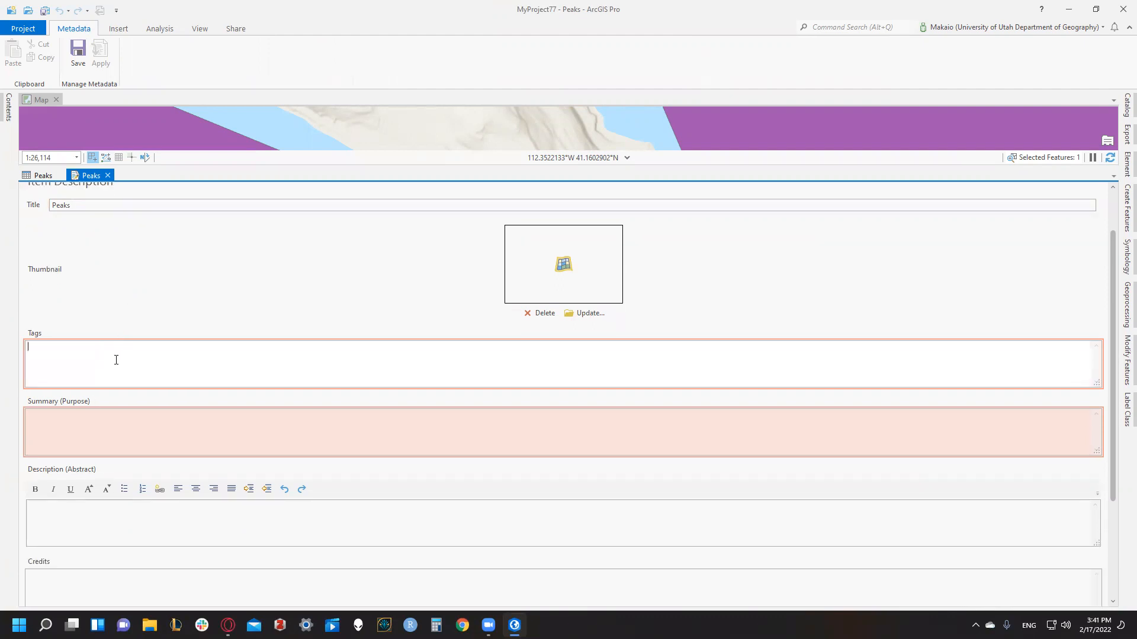
pyautogui.write('Elevation, Islands, Great Salt Lake, Utah Peaks,')
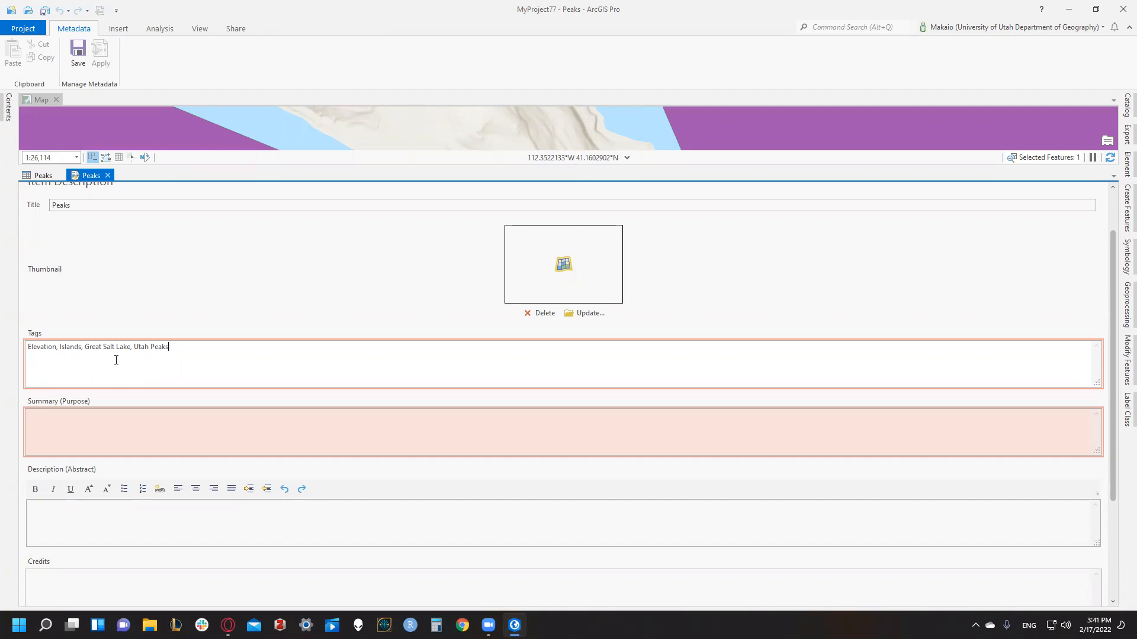
# Enter the summary "This map is looking at the top elevation for the four interior islands of the Great Salt Lake"
pyautogui.click(137, 421)
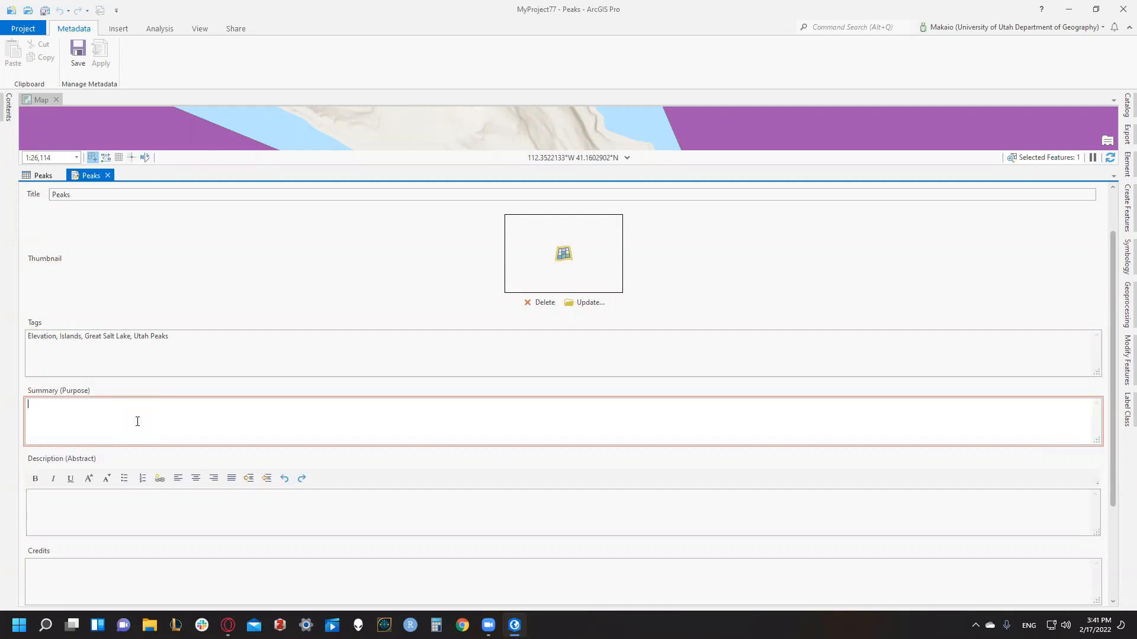
pyautogui.write('This map is a')
pyautogui.write('ooking at the elecva')
pyautogui.press('BackSpace')
pyautogui.press('BackSpace')
pyautogui.press('BackSpace')
pyautogui.write('vation for the four')
pyautogui.press('BackSpace')
pyautogui.press('BackSpace')
pyautogui.press('BackSpace')
pyautogui.write('or the four interrior')
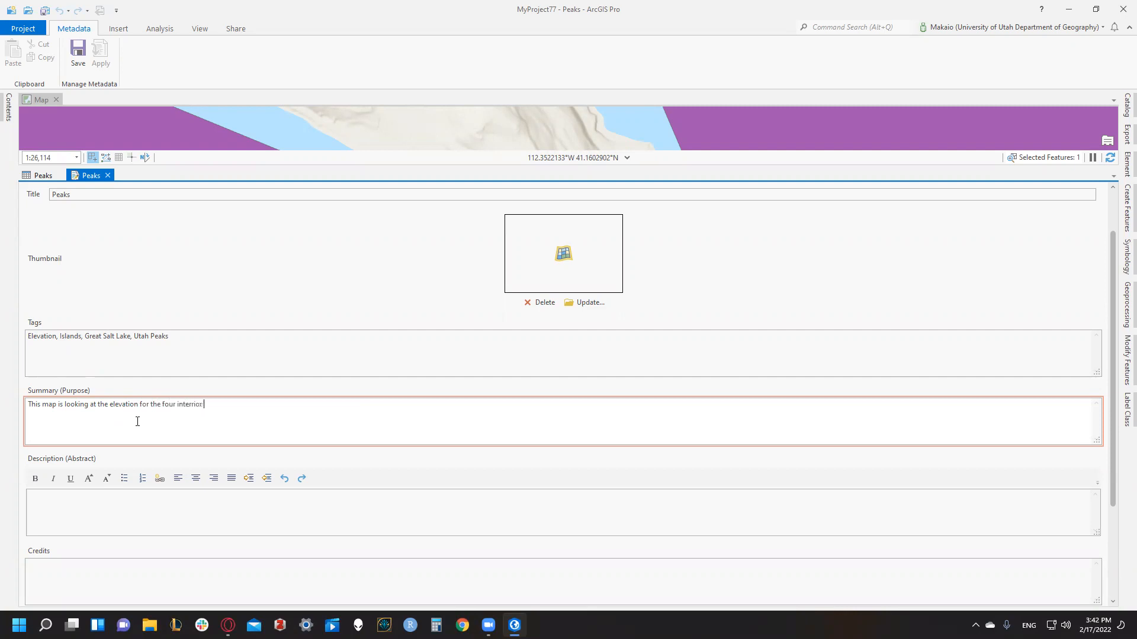
pyautogui.press('BackSpace')
pyautogui.press('BackSpace')
pyautogui.write('ior islands of the Great Salt Lake')
pyautogui.click(109, 406)
pyautogui.write('top')
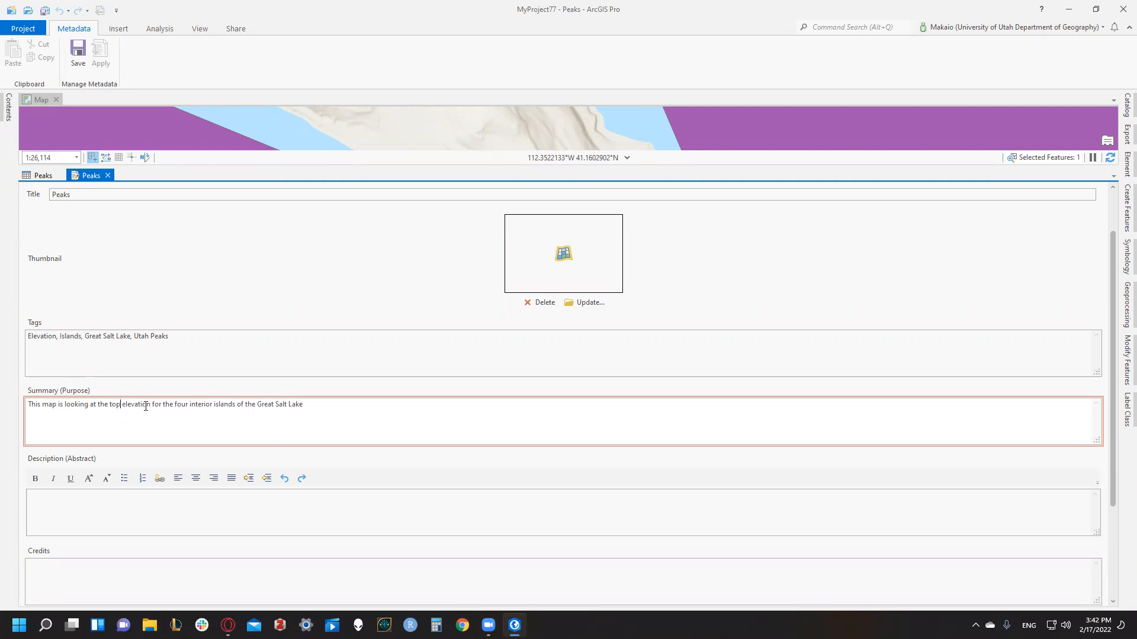
# Enter Utah GIS, UofU Geography Department, ESRI as the credits and copy that text
pyautogui.scroll(-5, 147, 422)
pyautogui.click(121, 452)
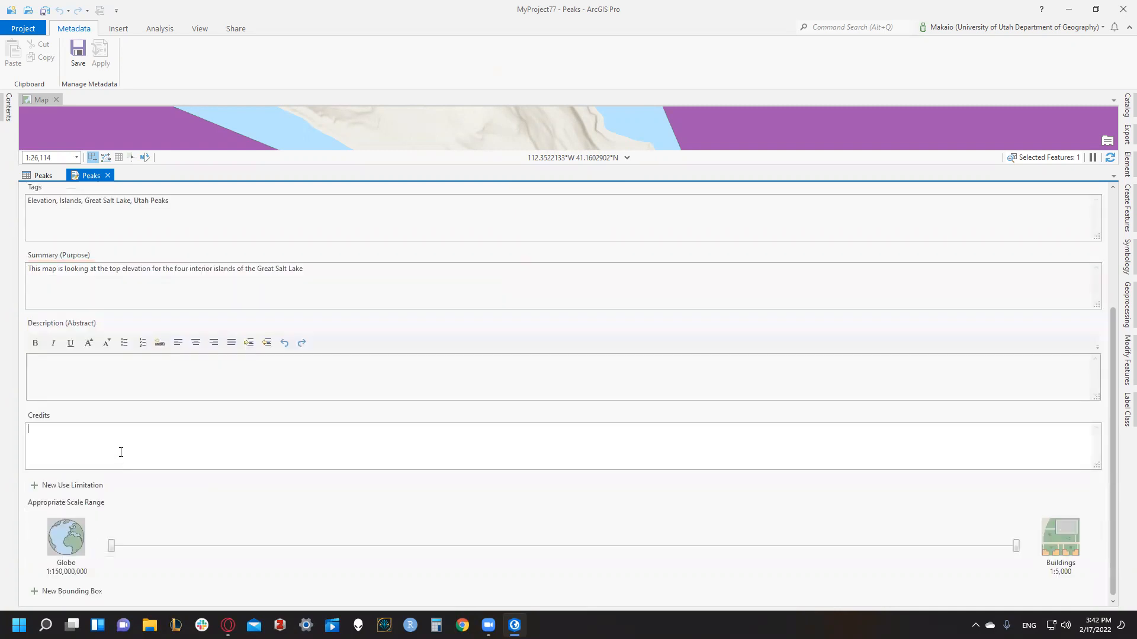
pyautogui.write('Utah GIS, UofU Geography Department, ESRI')
pyautogui.hotkey('ctrl', 'a')
pyautogui.hotkey('ctrl', 'c')
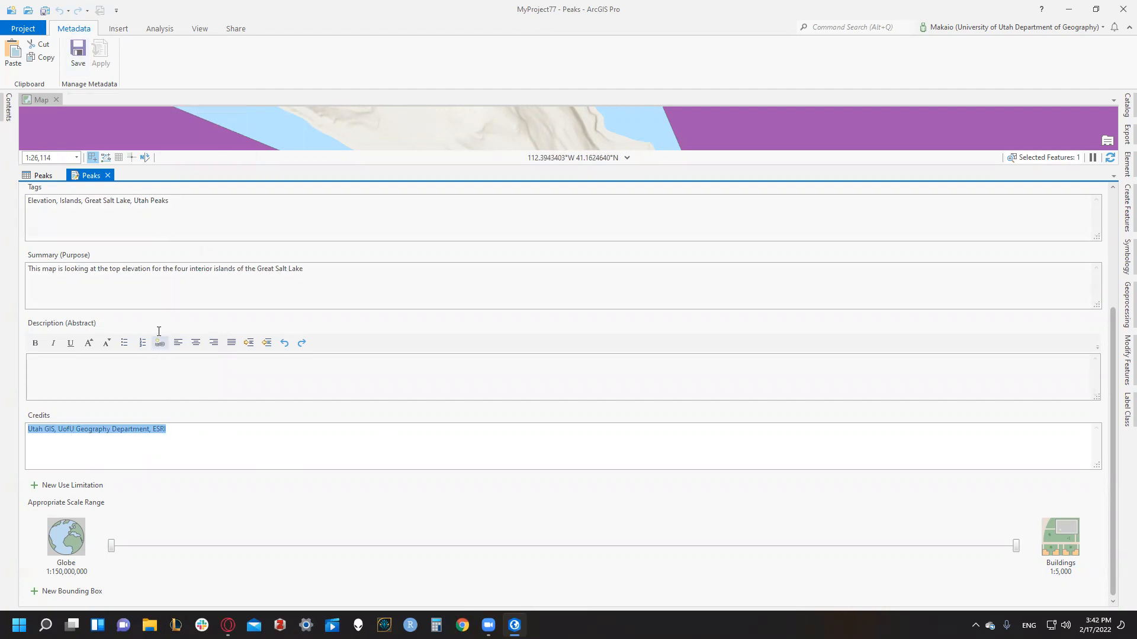
# Save the Peaks metadata and close its editor
pyautogui.click(74, 56)
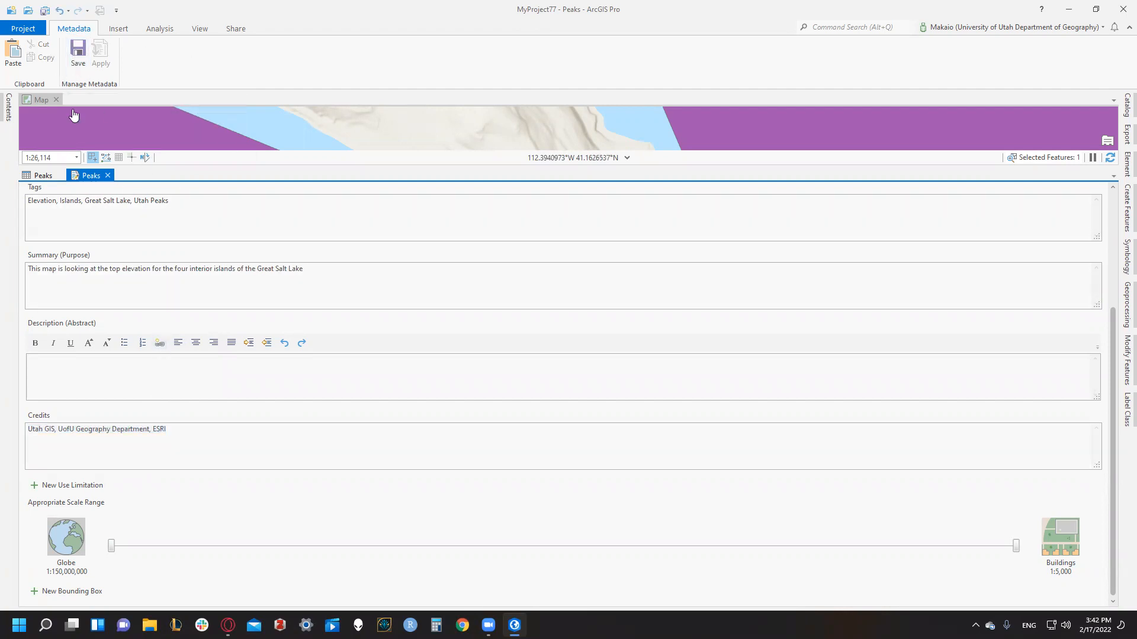
pyautogui.click(106, 175)
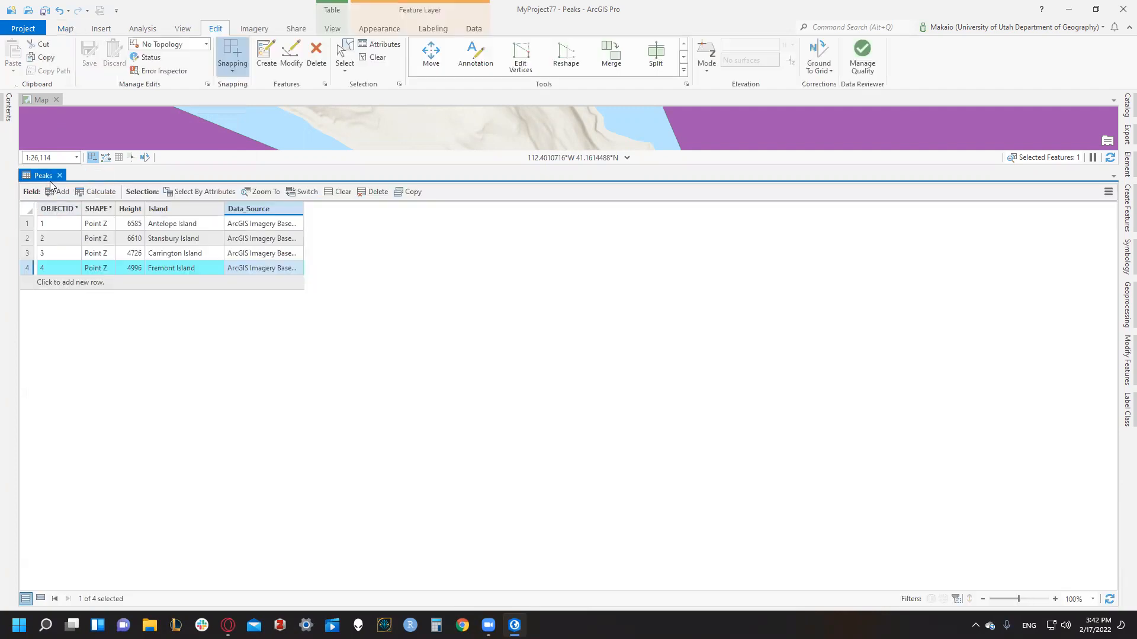
# View the saved metadata of the Peaks feature class in the geodatabase and close the view
pyautogui.click(1124, 115)
pyautogui.click(960, 260)
pyautogui.rightClick(960, 258)
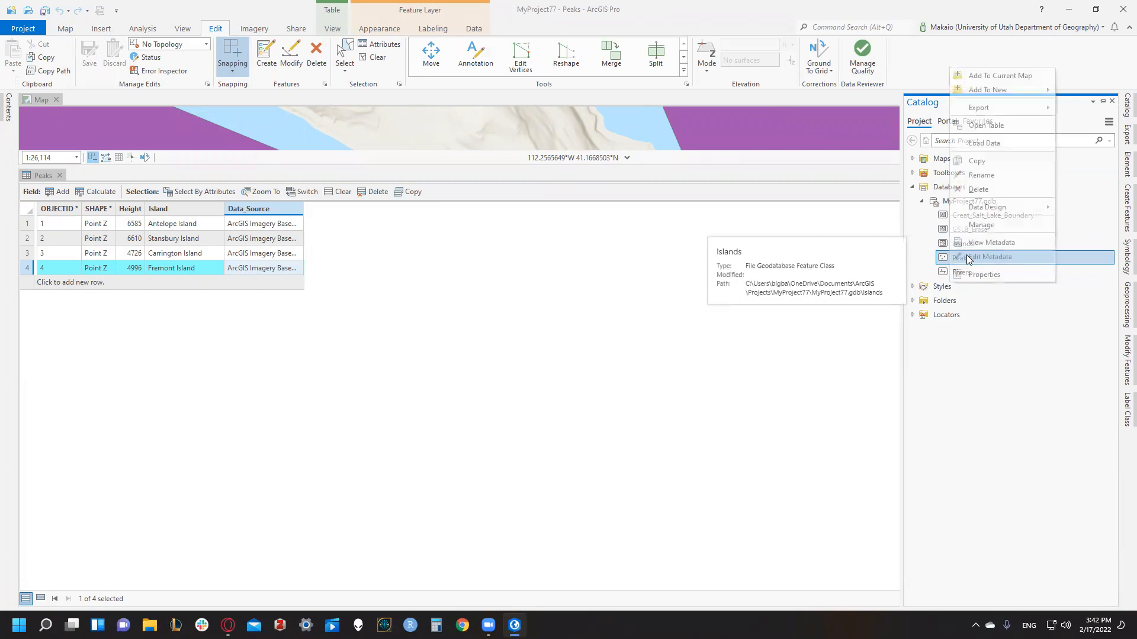
pyautogui.click(986, 243)
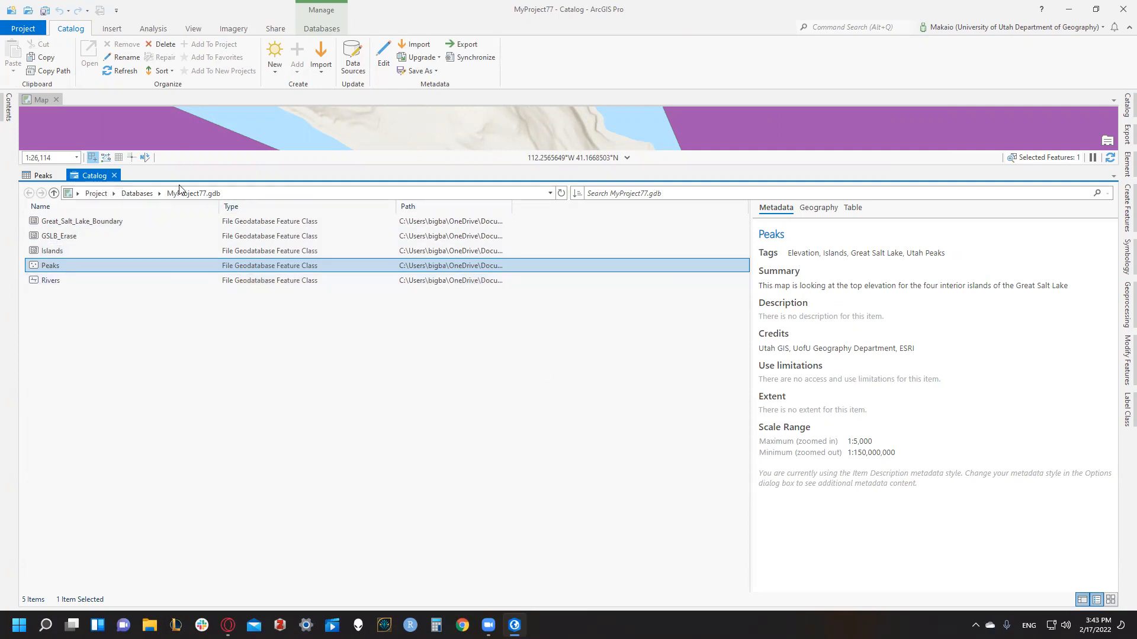
pyautogui.click(114, 176)
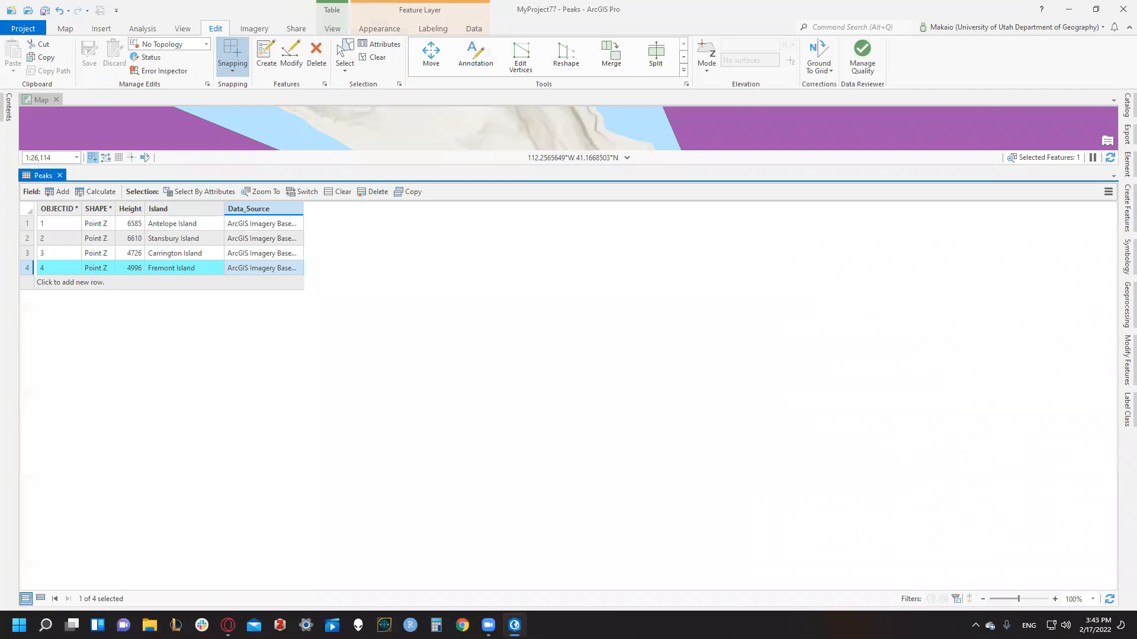
pyautogui.hotkey('alt', 'Tab')
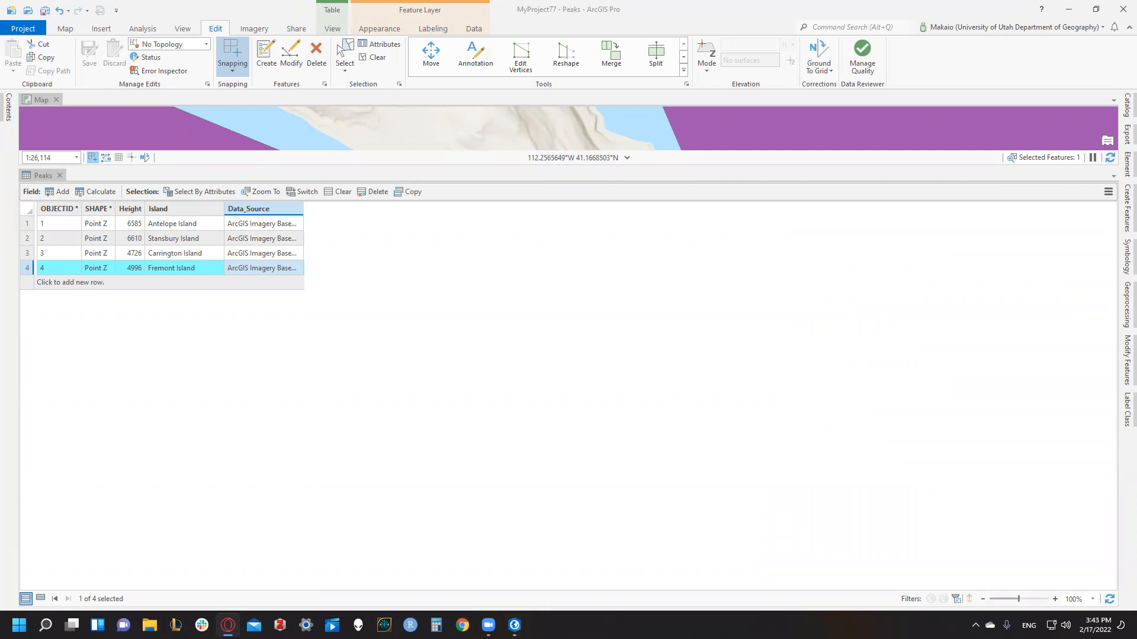
# Close the Peaks attribute table and clear the feature selection, bringing the whole Great Salt Lake area into view
pyautogui.click(59, 175)
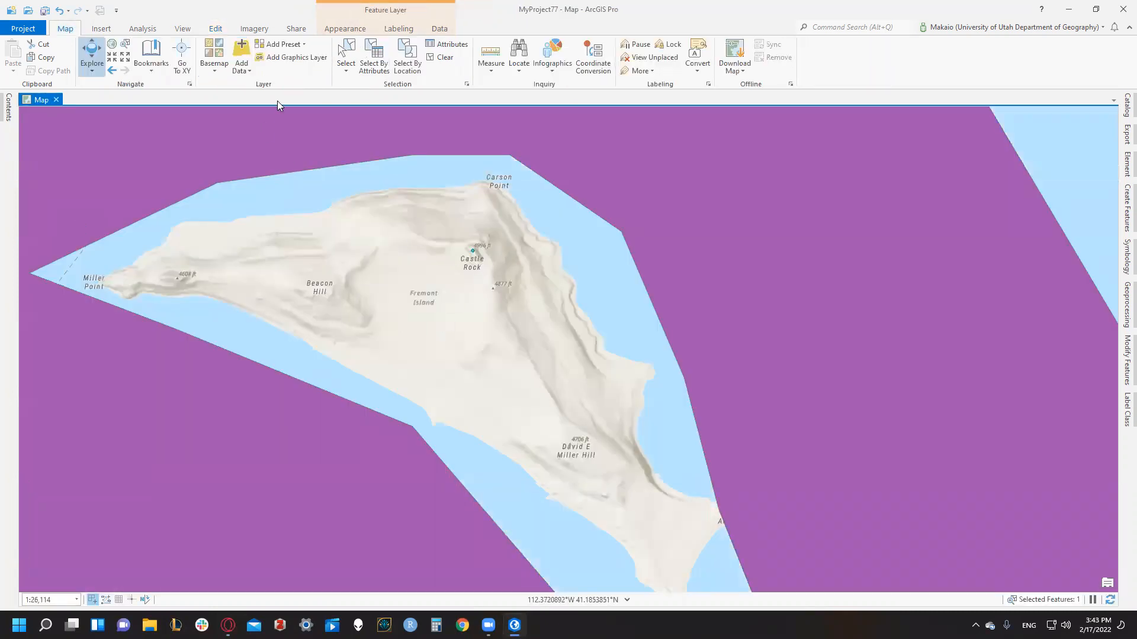
pyautogui.click(439, 58)
pyautogui.scroll(-5, 424, 322)
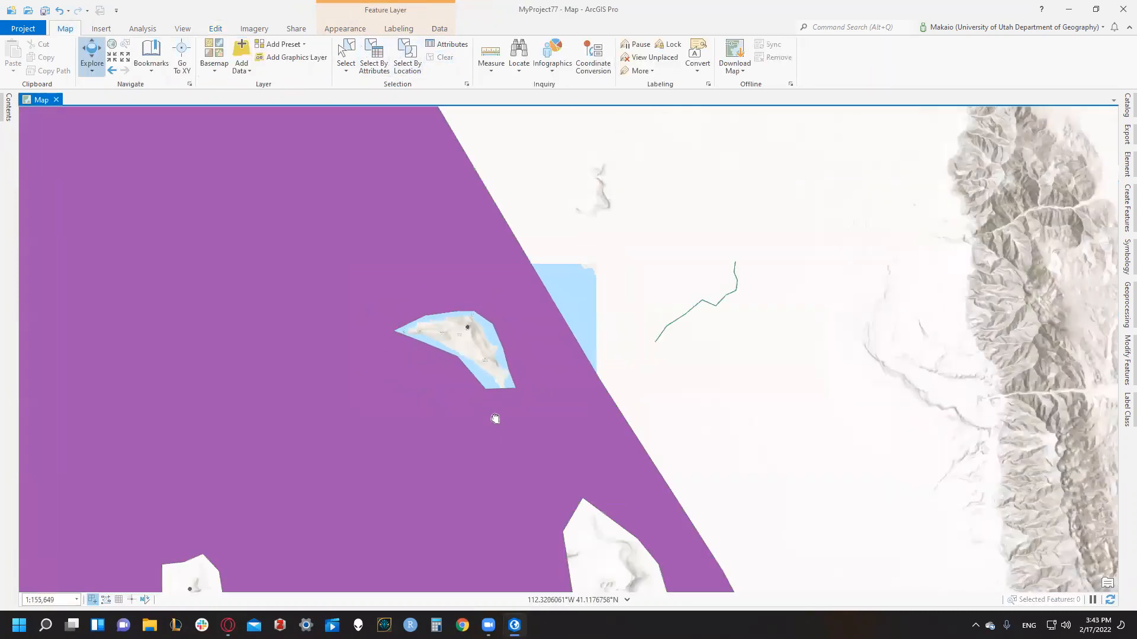
pyautogui.scroll(-4, 503, 308)
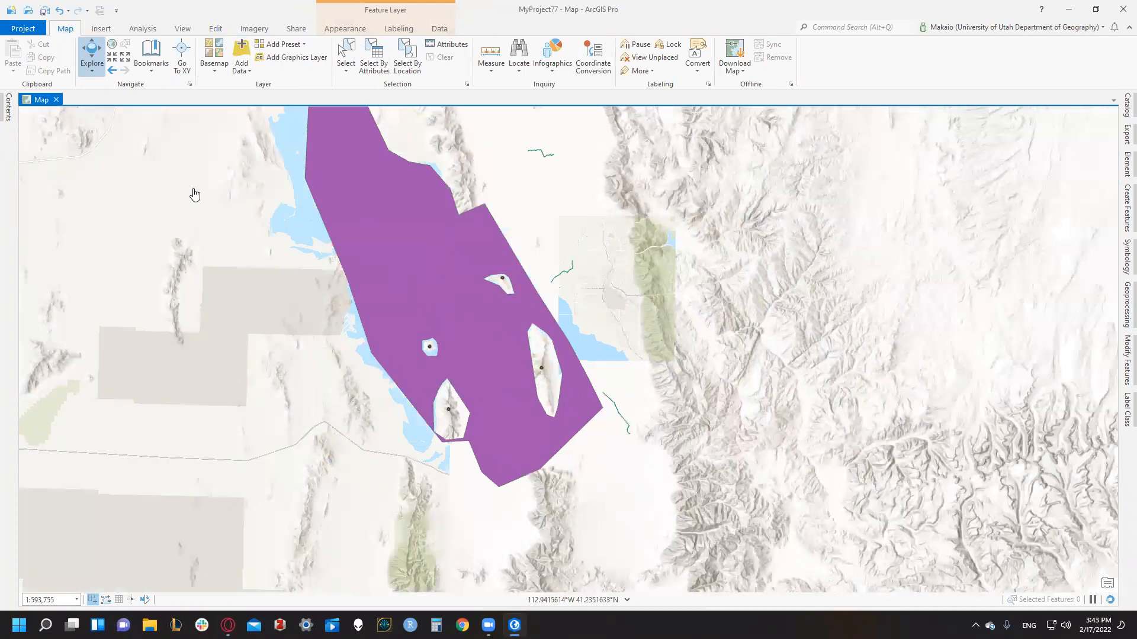
# Label the Peaks layer with its Height field
pyautogui.click(9, 107)
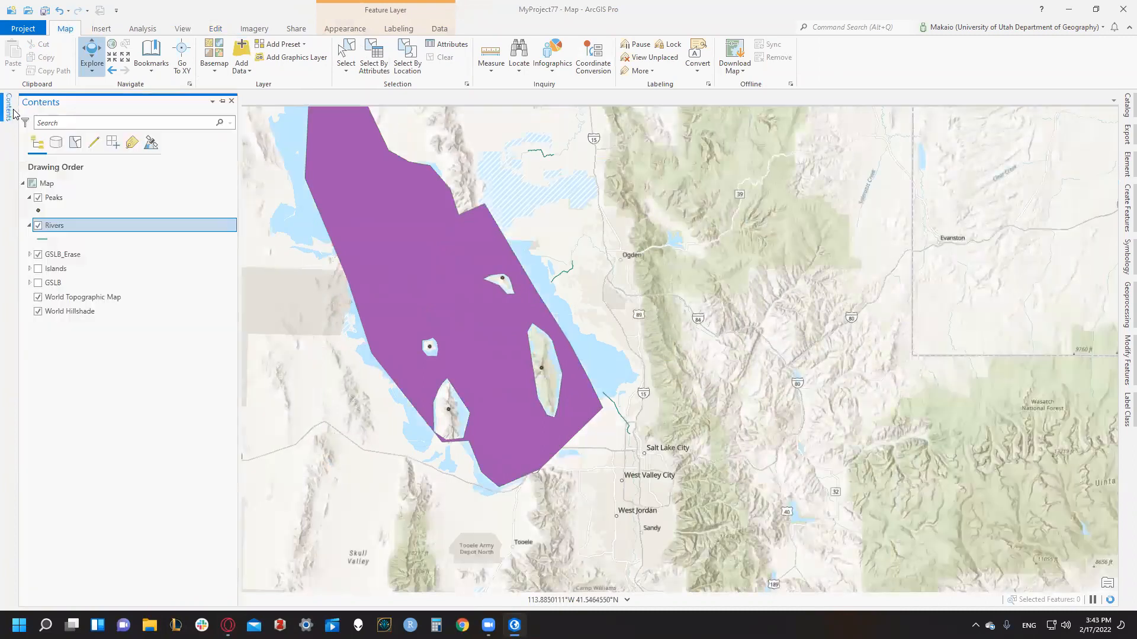
pyautogui.click(56, 201)
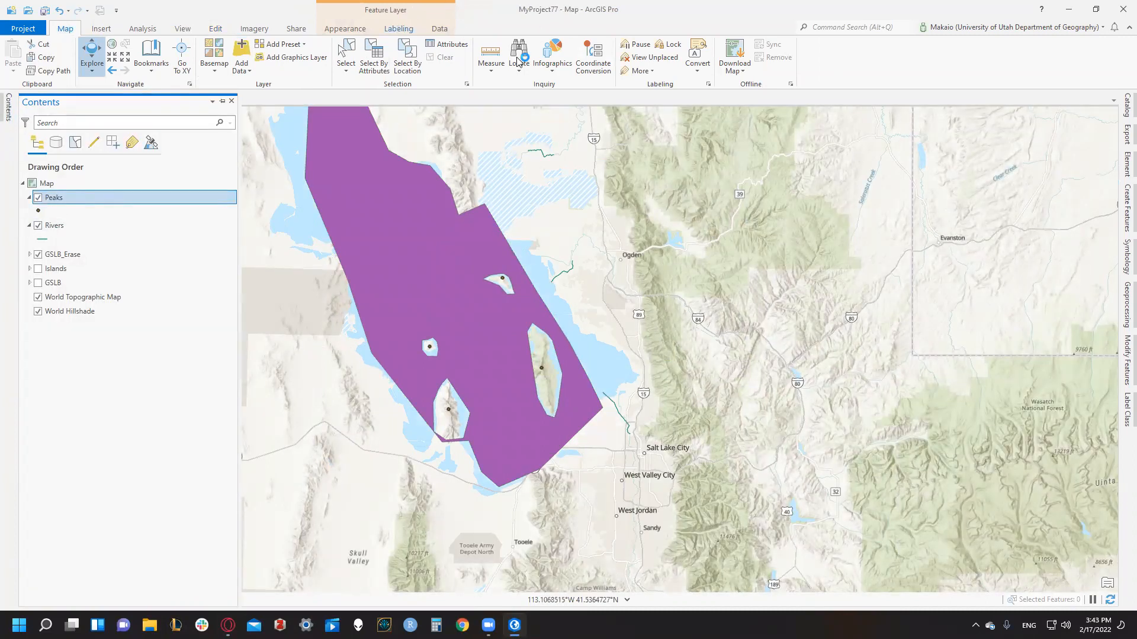
pyautogui.click(399, 29)
pyautogui.click(68, 71)
pyautogui.click(132, 70)
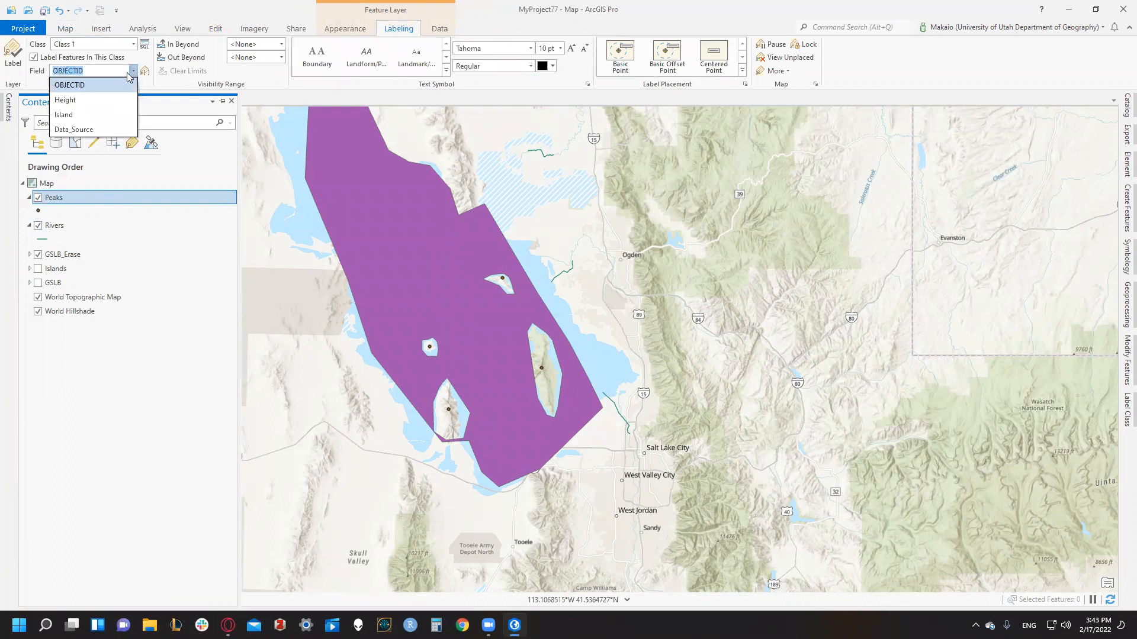
pyautogui.click(66, 100)
pyautogui.click(18, 64)
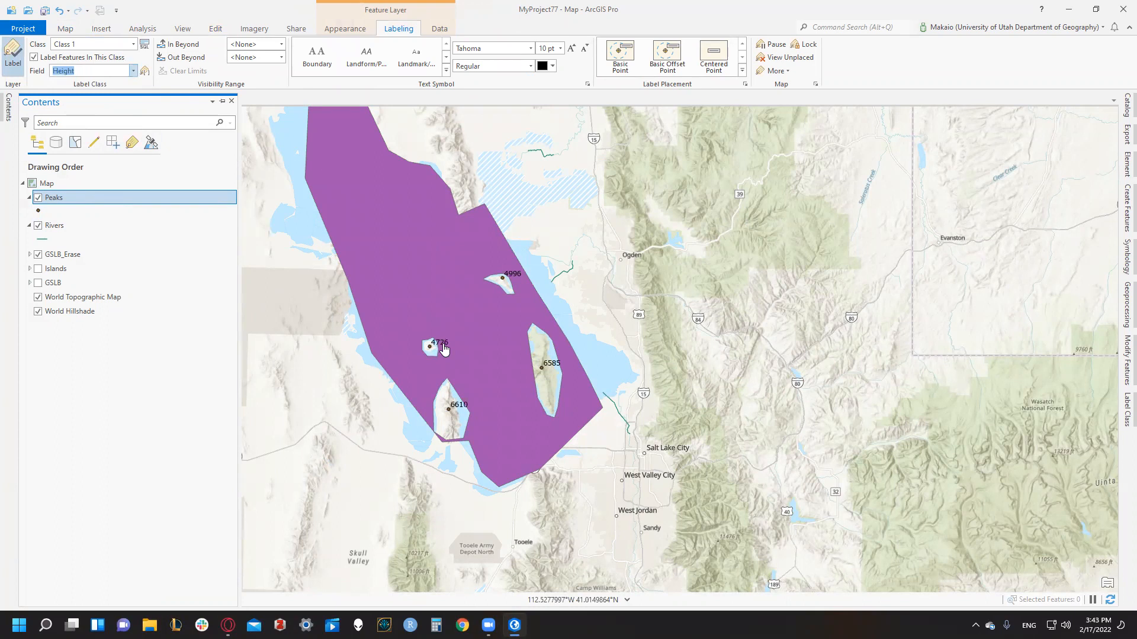
# Label the Rivers layer with its River Name field
pyautogui.click(44, 226)
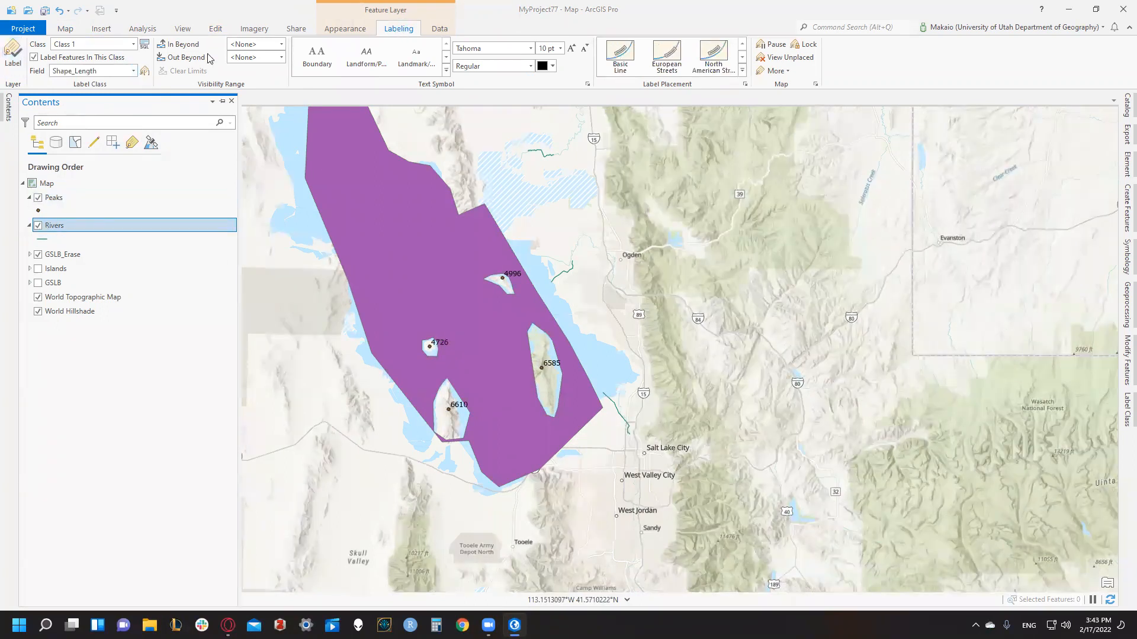
pyautogui.click(133, 70)
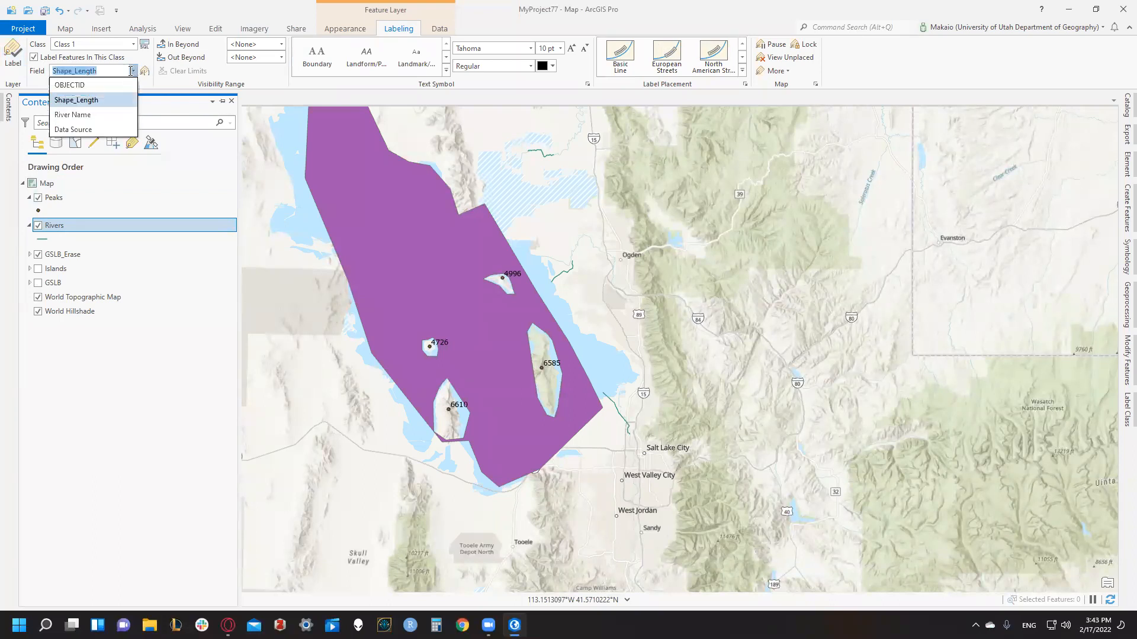
pyautogui.click(108, 115)
pyautogui.click(13, 53)
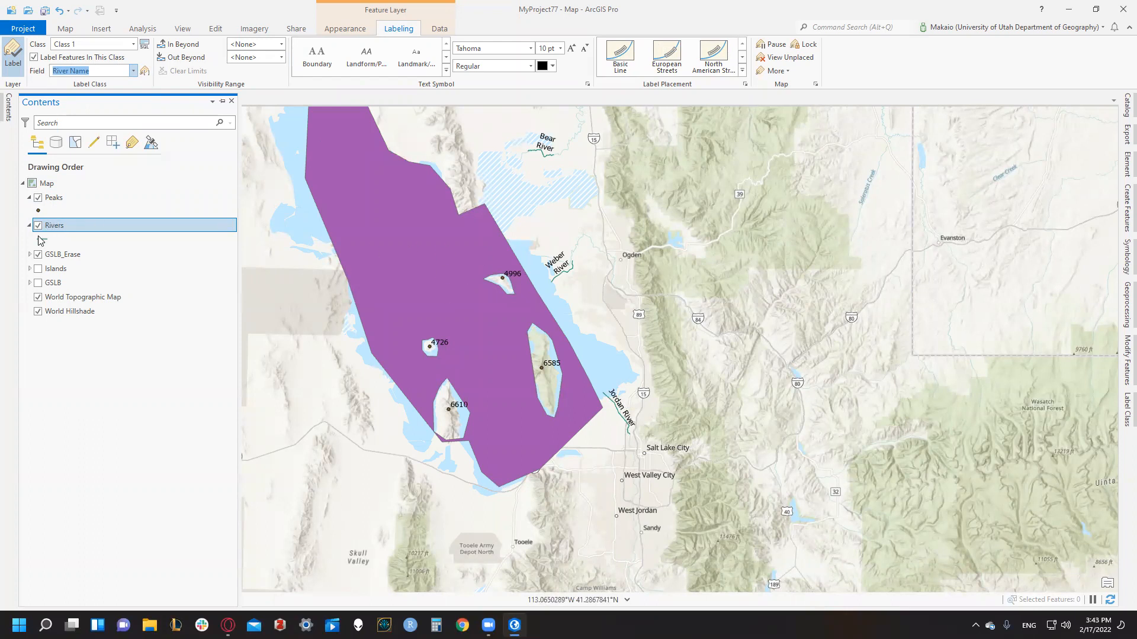
# Try the Blue (Bright) and Blue (Muted) fills on the GSLB_Erase polygon and settle on the darker grey-blue Water (area) symbol
pyautogui.click(29, 255)
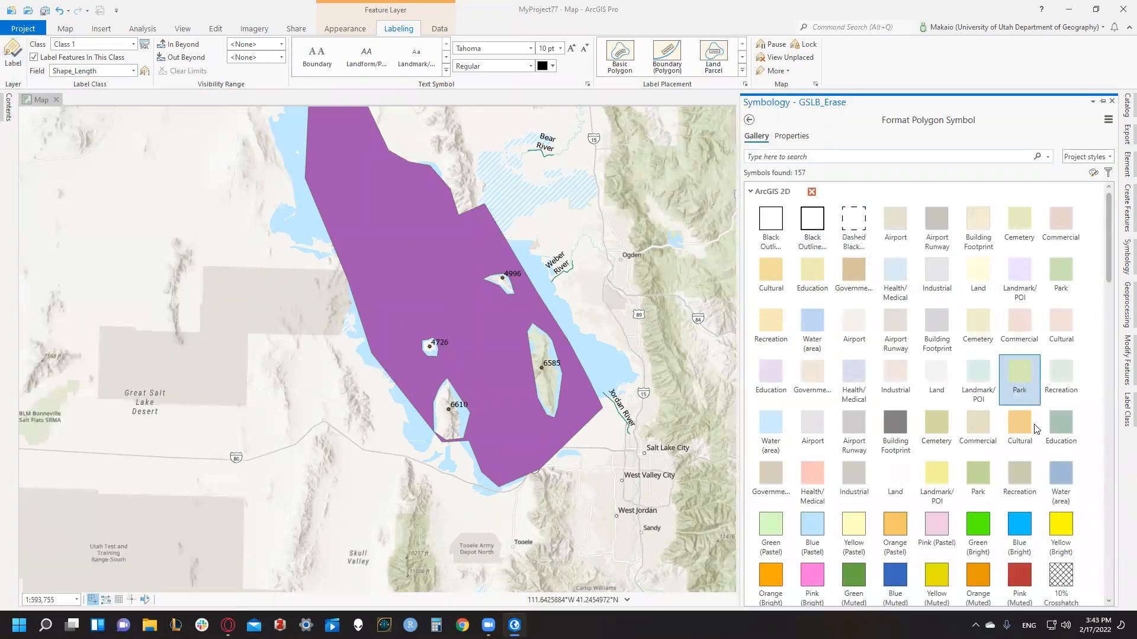
pyautogui.click(1060, 481)
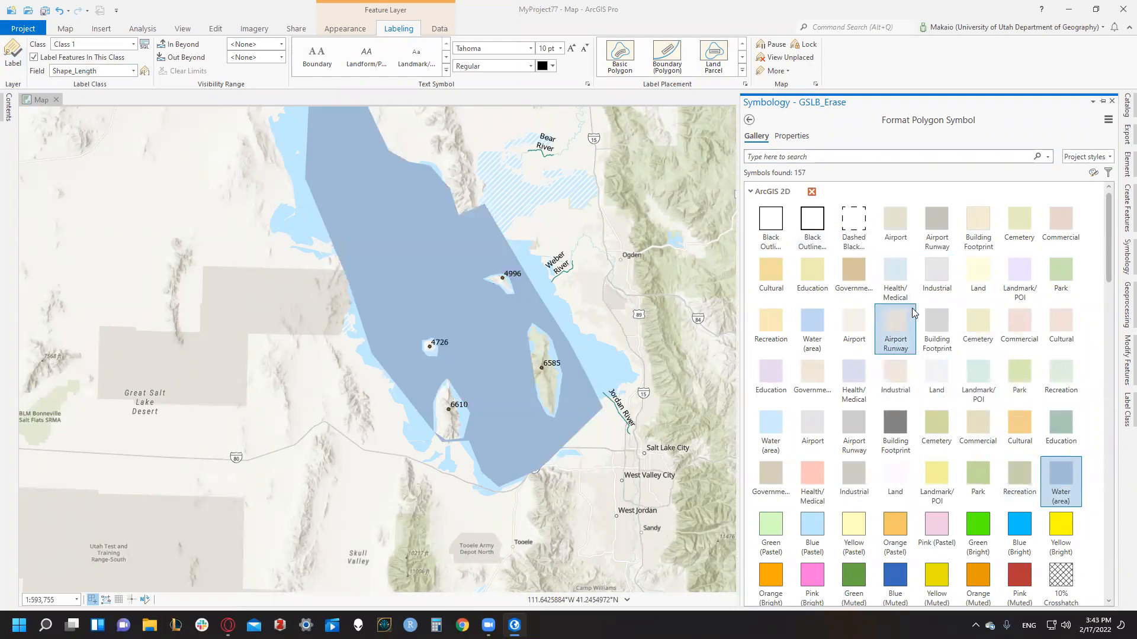
pyautogui.scroll(-2, 1009, 329)
pyautogui.click(1022, 423)
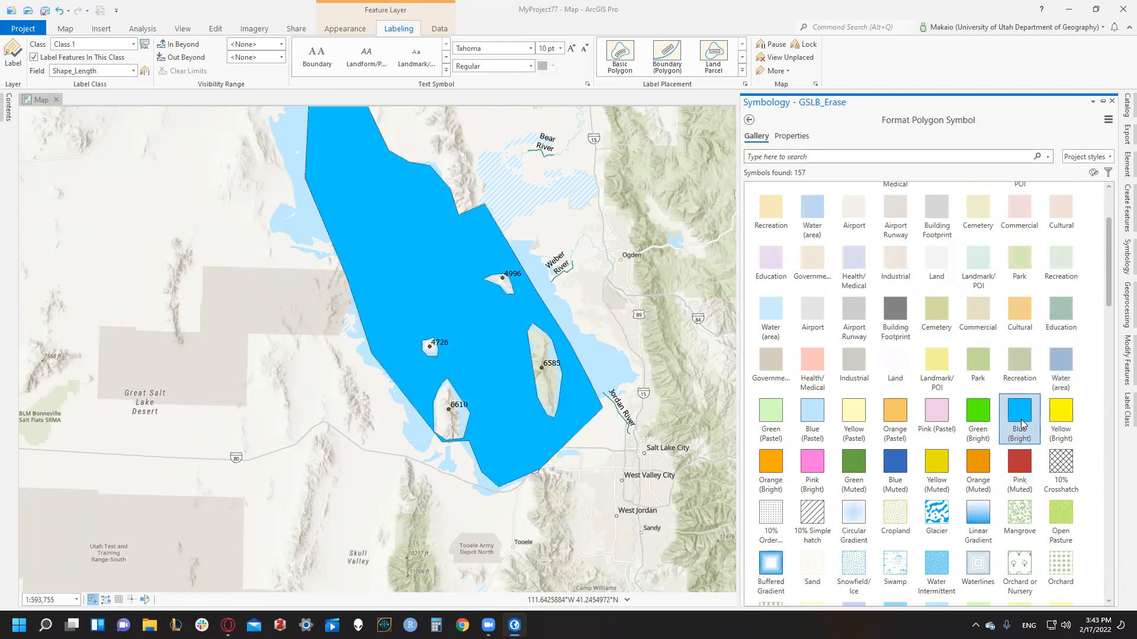
pyautogui.click(901, 468)
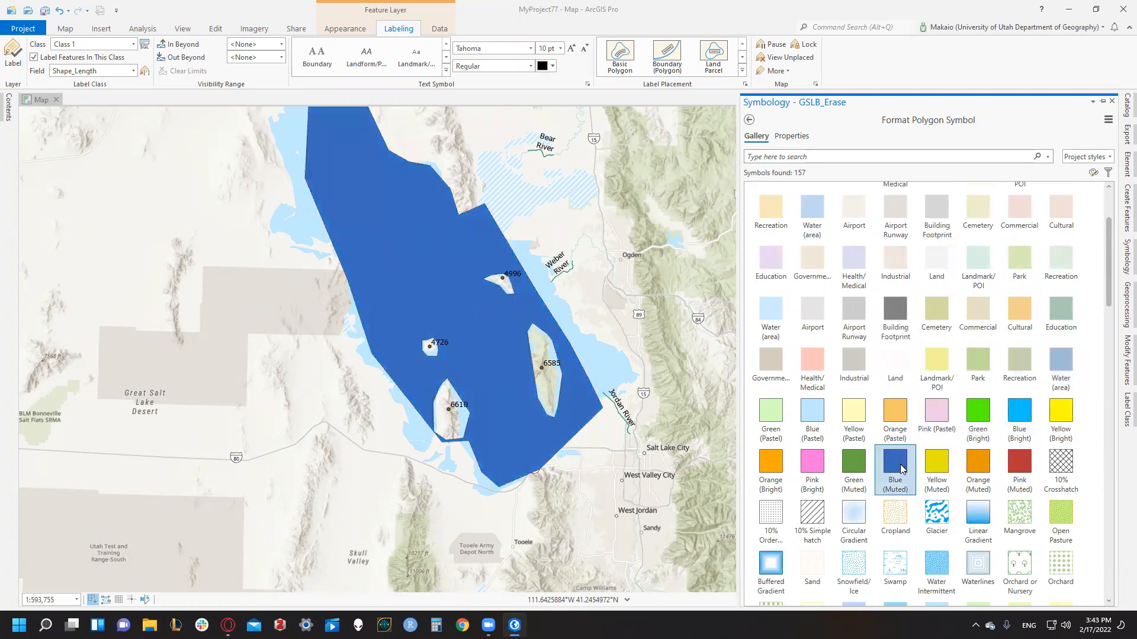
pyautogui.click(1060, 364)
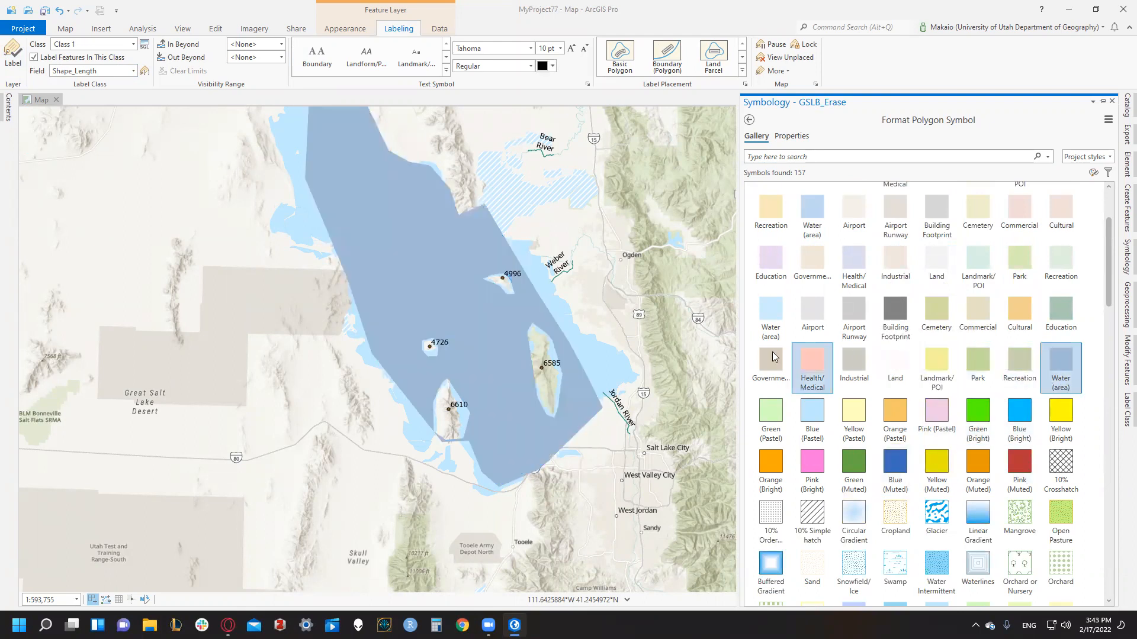
pyautogui.click(625, 354)
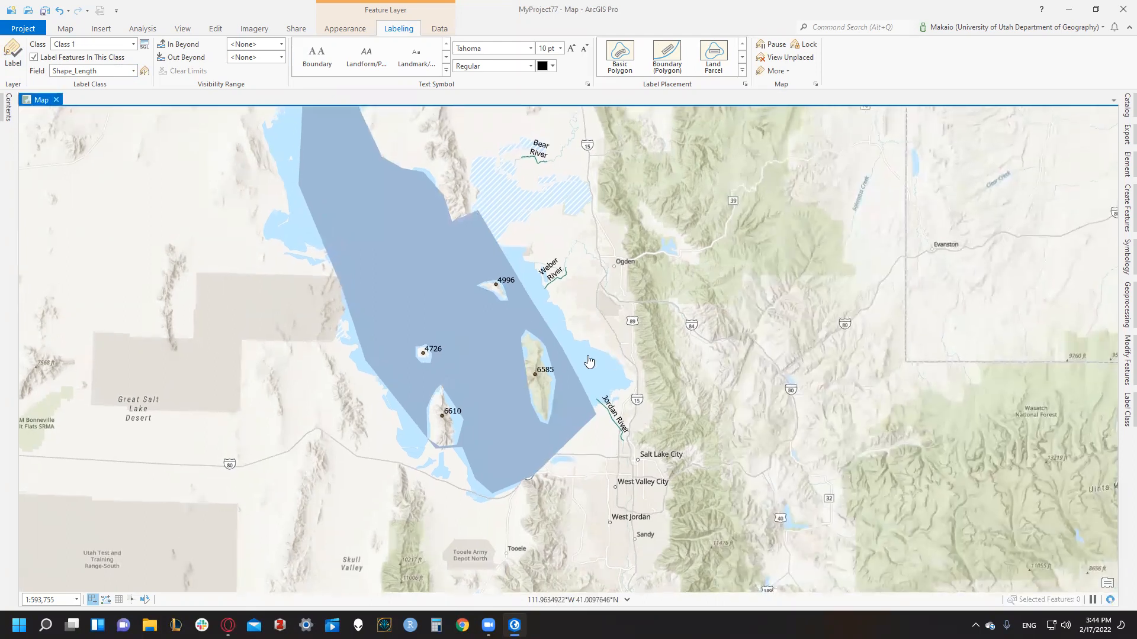
pyautogui.moveTo(393, 251); pyautogui.dragTo(391, 299)
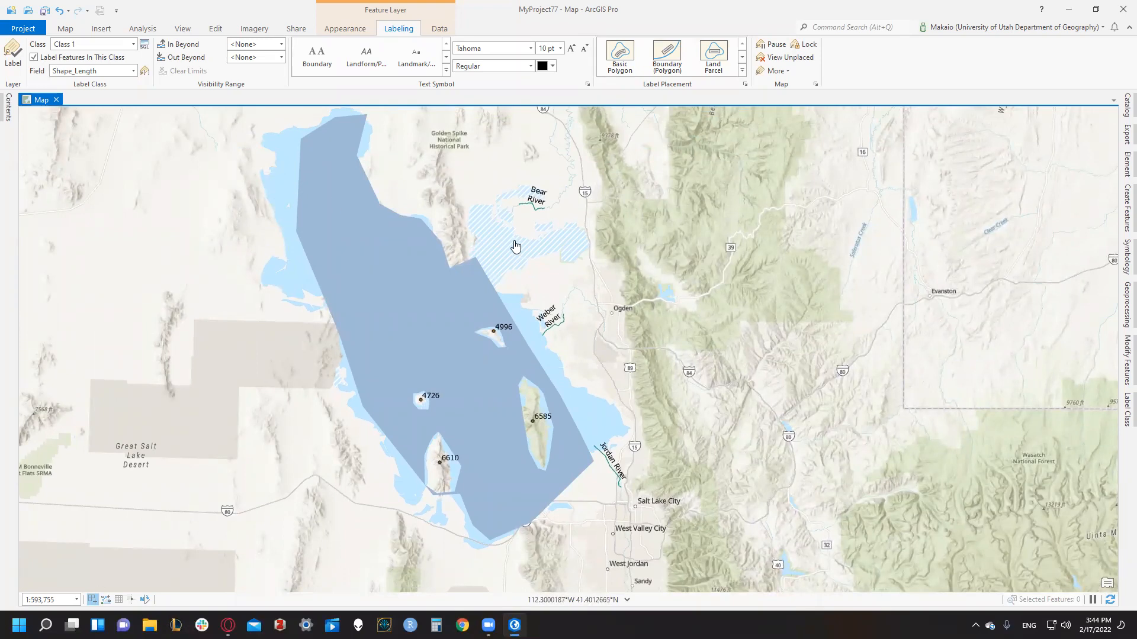
pyautogui.moveTo(510, 247); pyautogui.dragTo(509, 253)
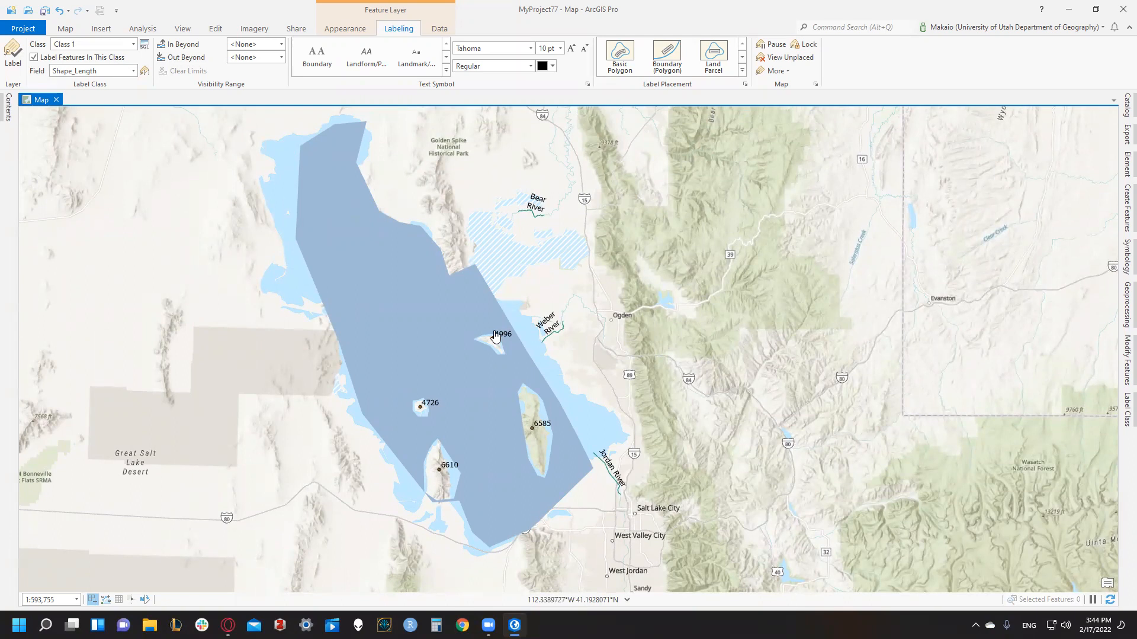
pyautogui.click(9, 108)
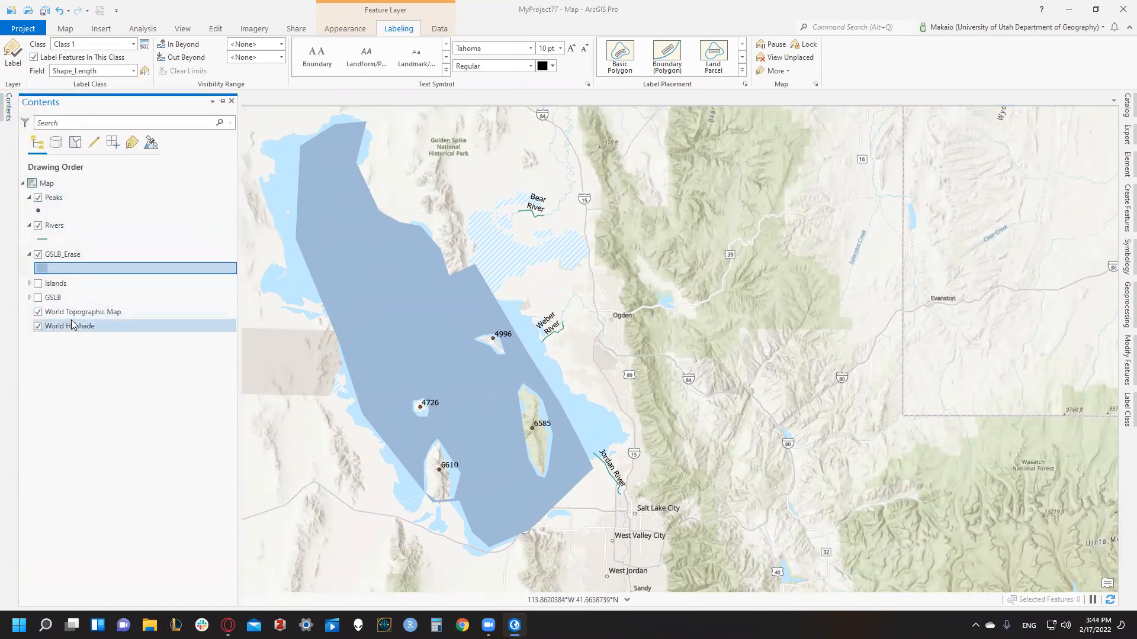
pyautogui.click(443, 300)
pyautogui.click(453, 14)
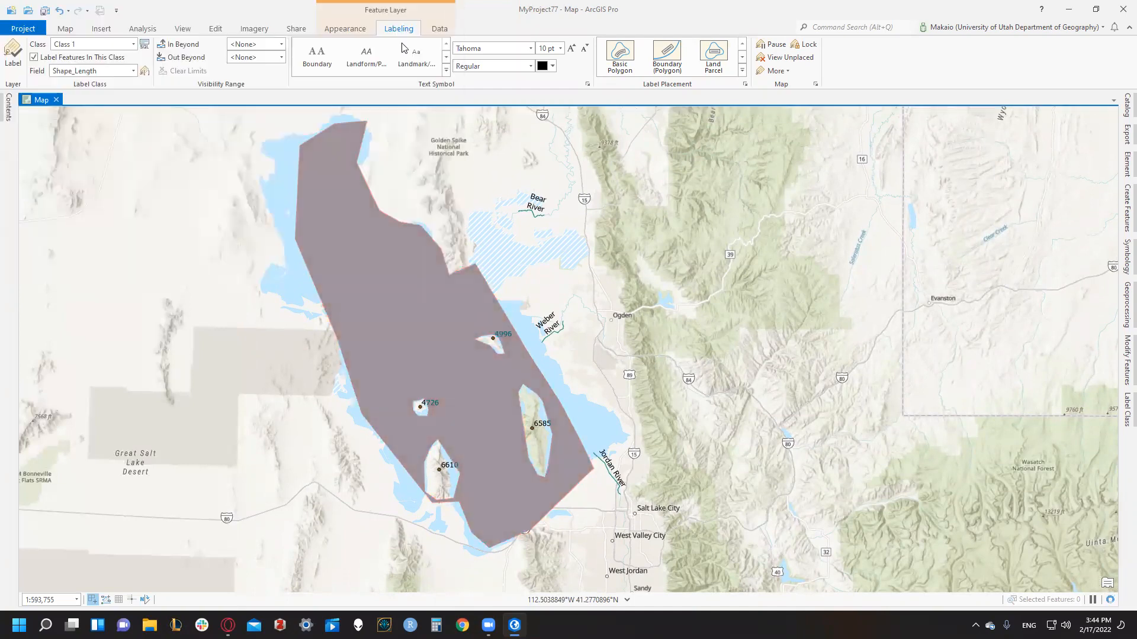
# Change the basemap to Terrain with Labels and turn off its World Terrain Reference layer
pyautogui.click(66, 30)
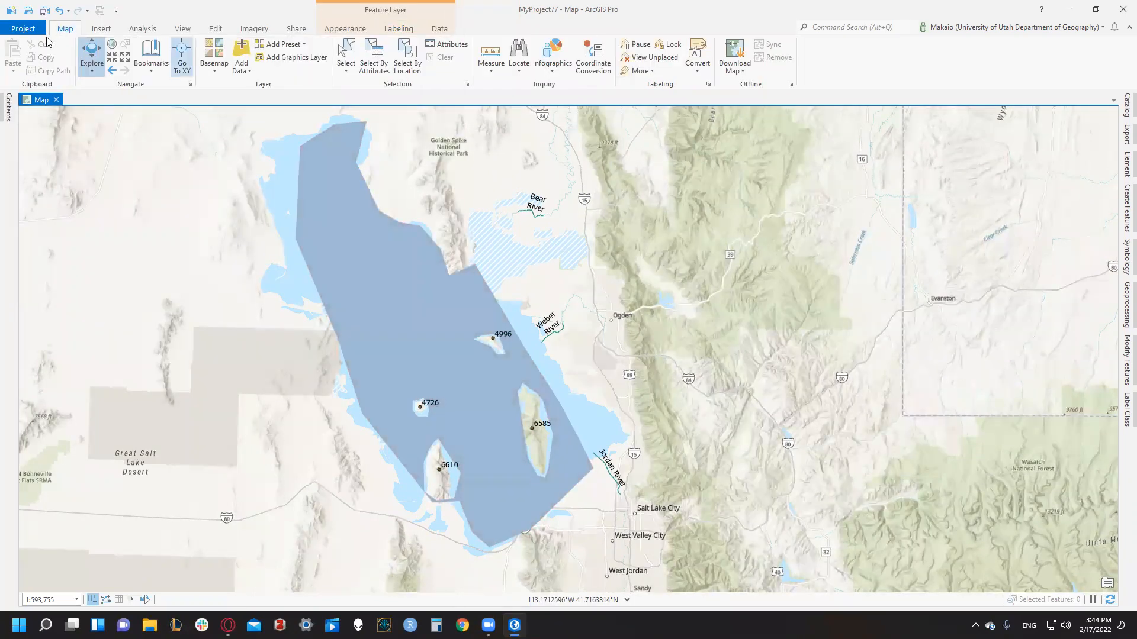
pyautogui.click(219, 63)
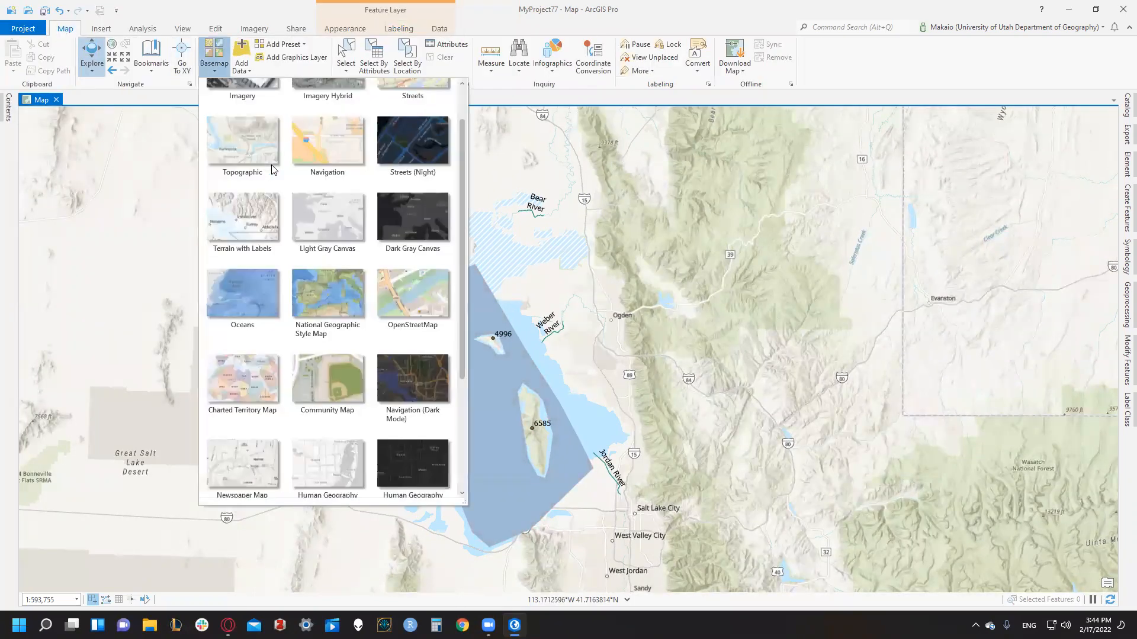
pyautogui.click(262, 219)
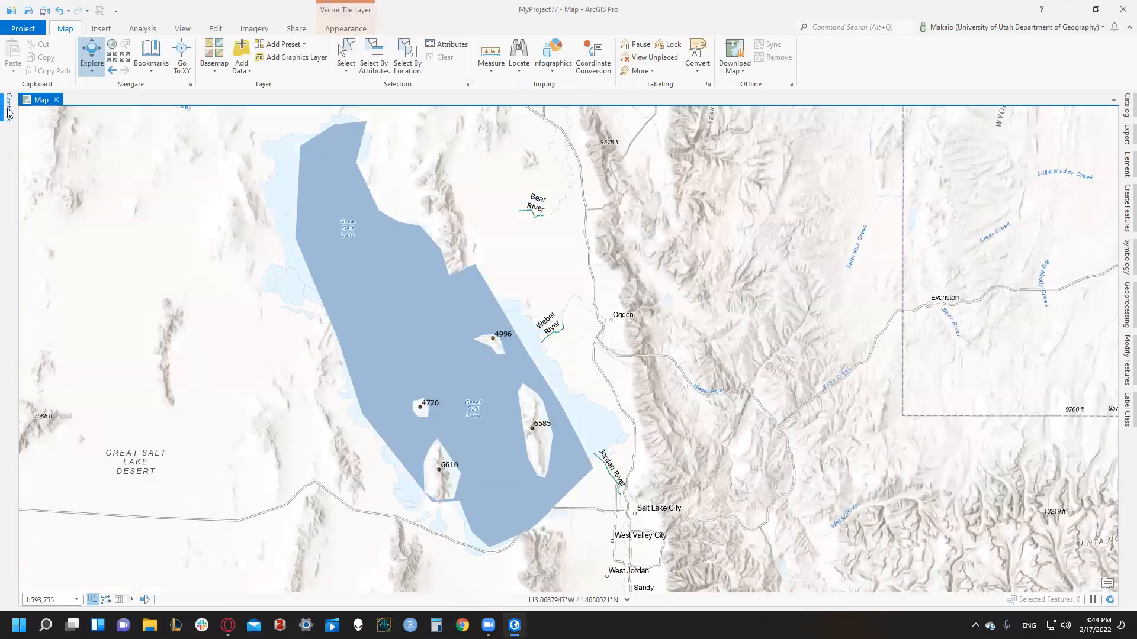
pyautogui.click(9, 110)
pyautogui.click(37, 197)
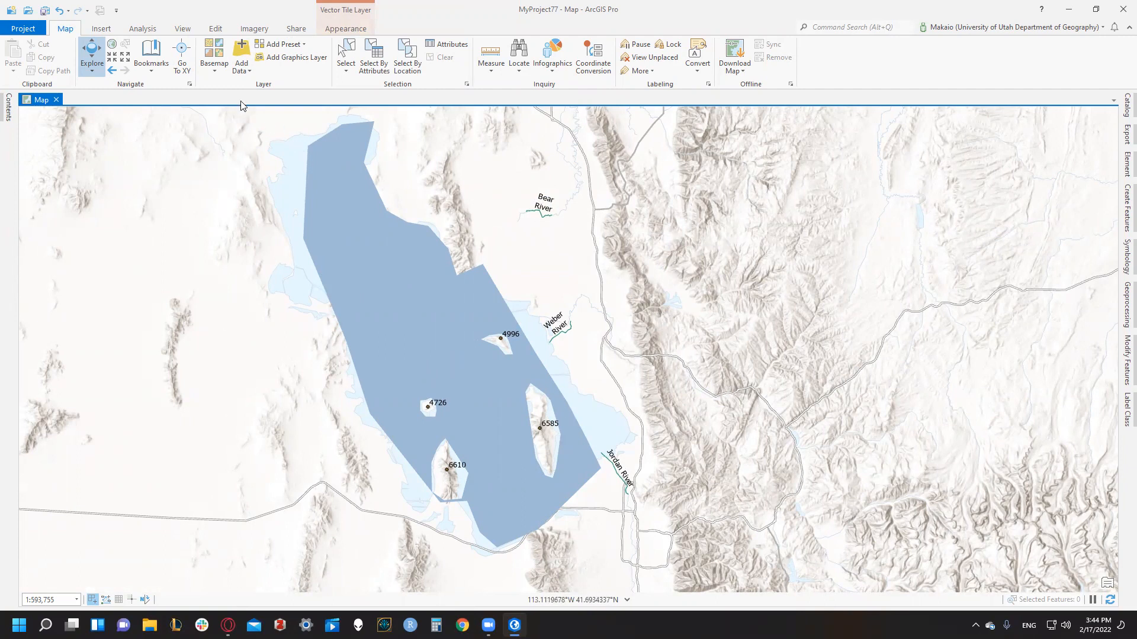
# Create a portrait Letter 8.5 x 11 inch layout and insert a full-width map frame, leaving blank strips above and below it
pyautogui.click(103, 31)
pyautogui.click(53, 57)
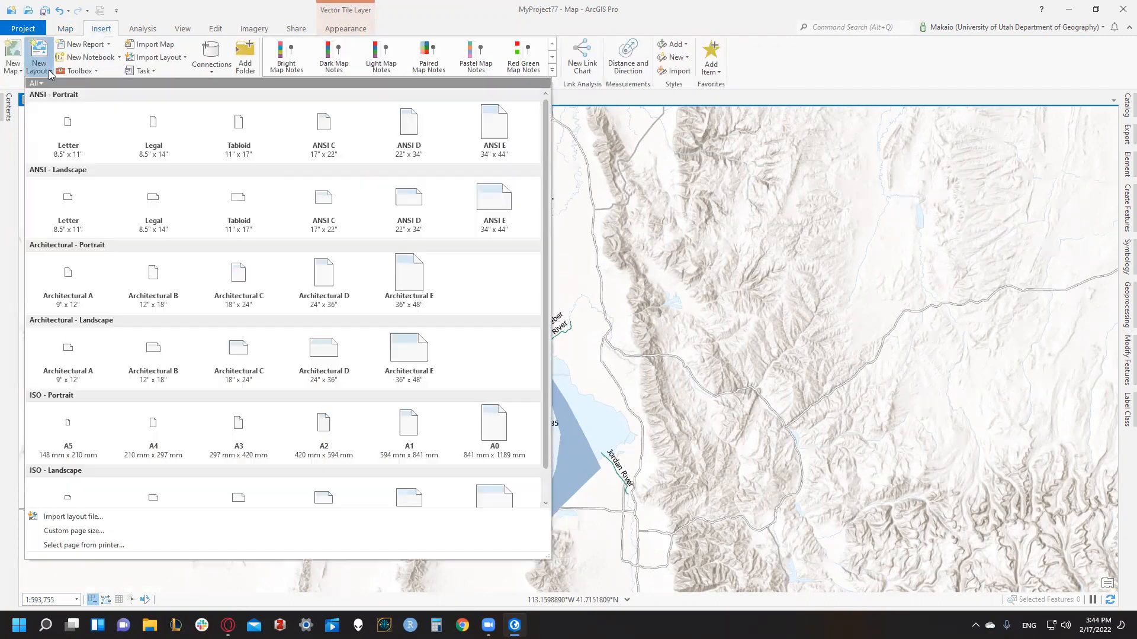
pyautogui.click(74, 142)
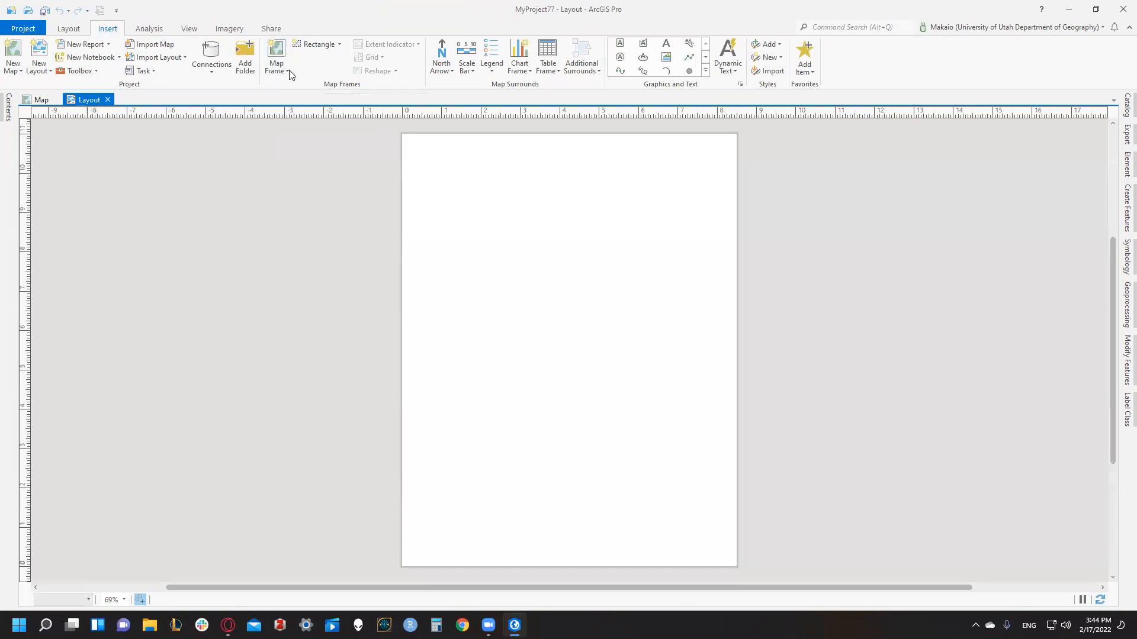
pyautogui.click(289, 72)
pyautogui.click(388, 145)
pyautogui.moveTo(403, 159); pyautogui.dragTo(736, 505)
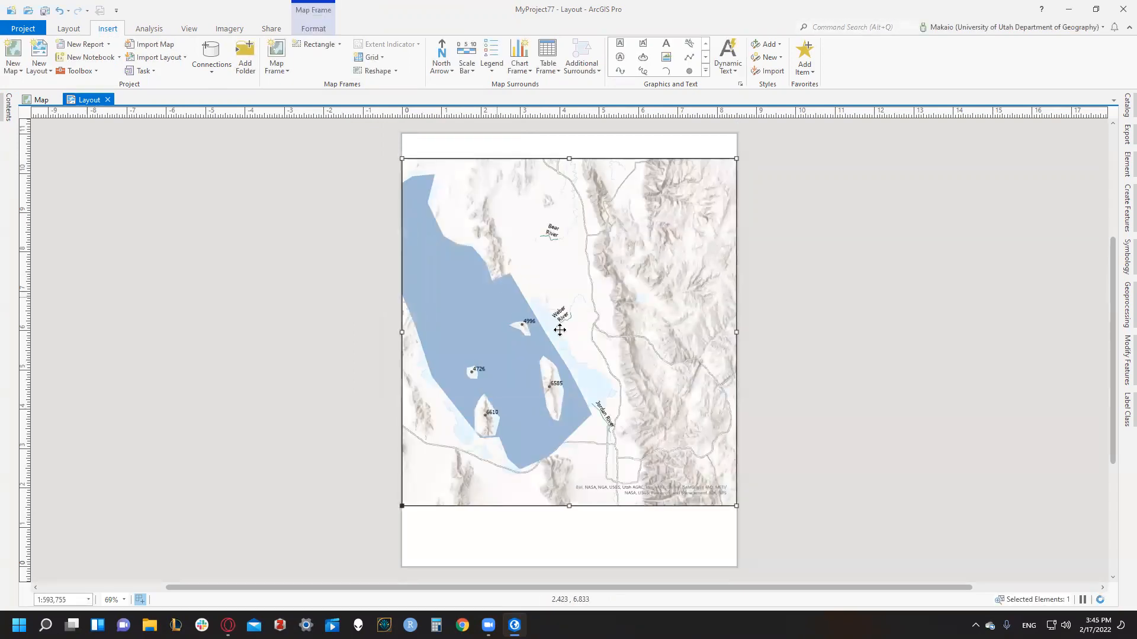
# Activate the map frame, zoom it to the GSLB_Erase layer, and return to the layout
pyautogui.rightClick(550, 269)
pyautogui.click(569, 262)
pyautogui.click(4, 113)
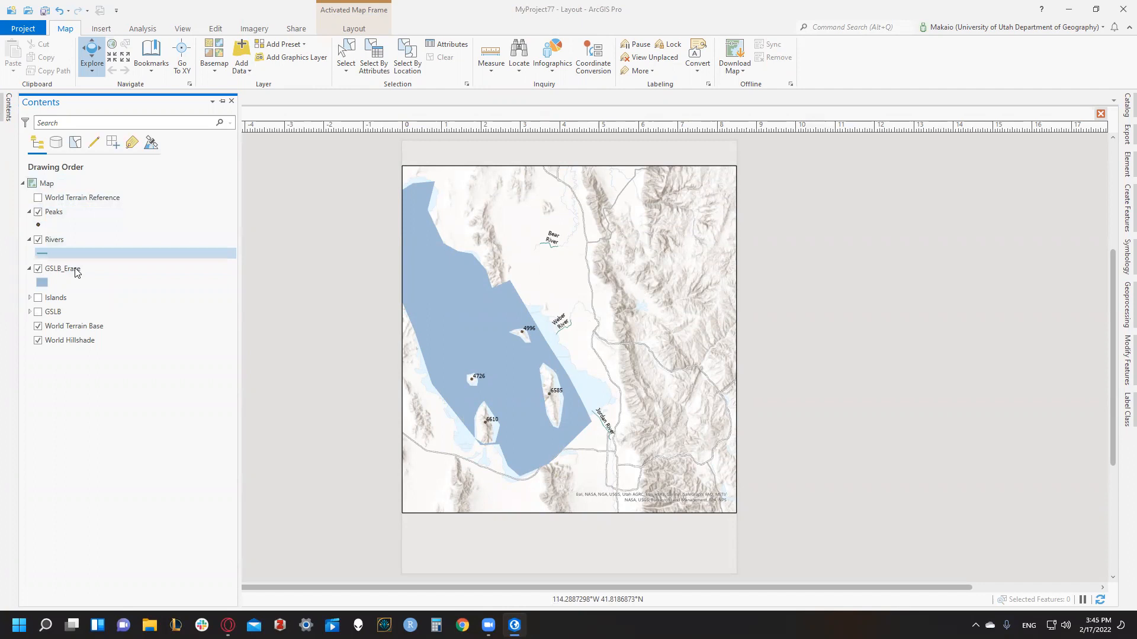
pyautogui.rightClick(78, 269)
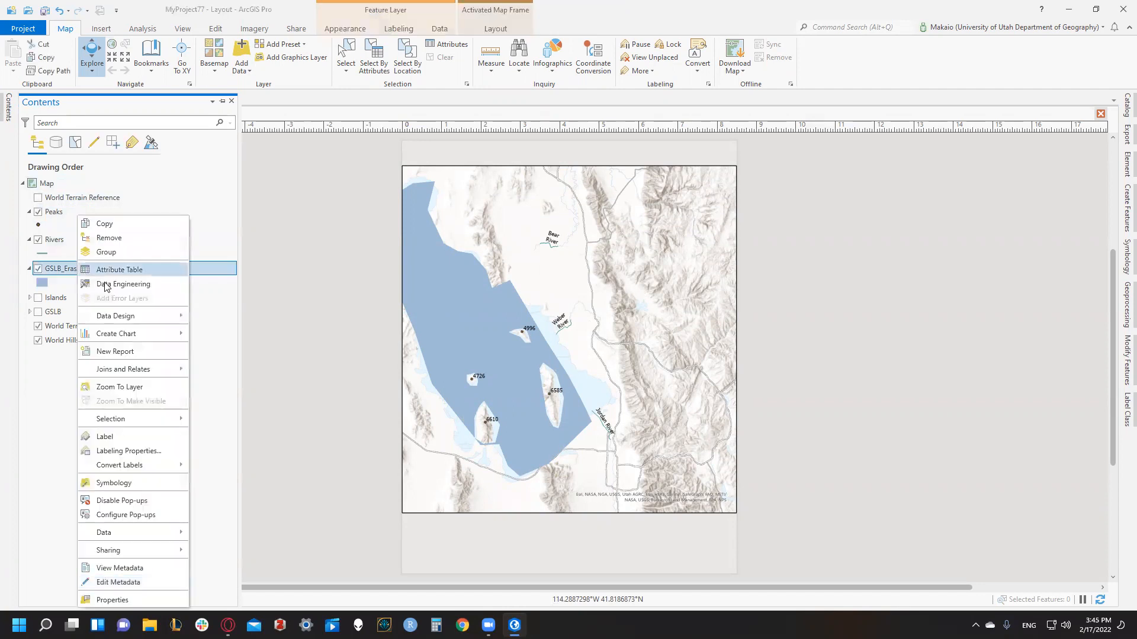
pyautogui.click(160, 386)
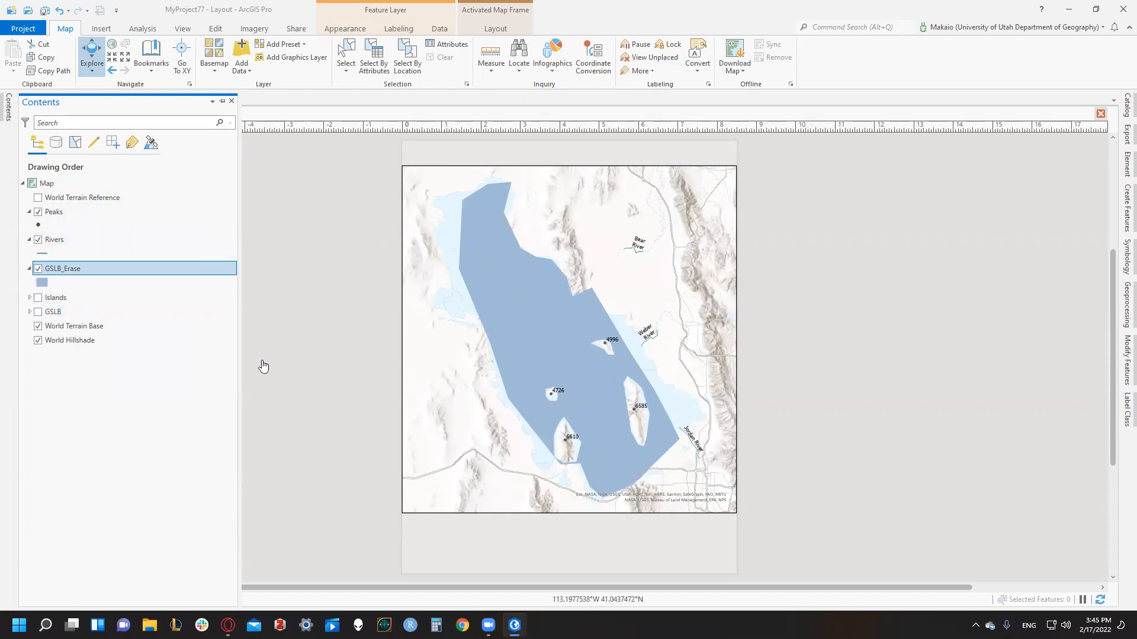
pyautogui.click(263, 320)
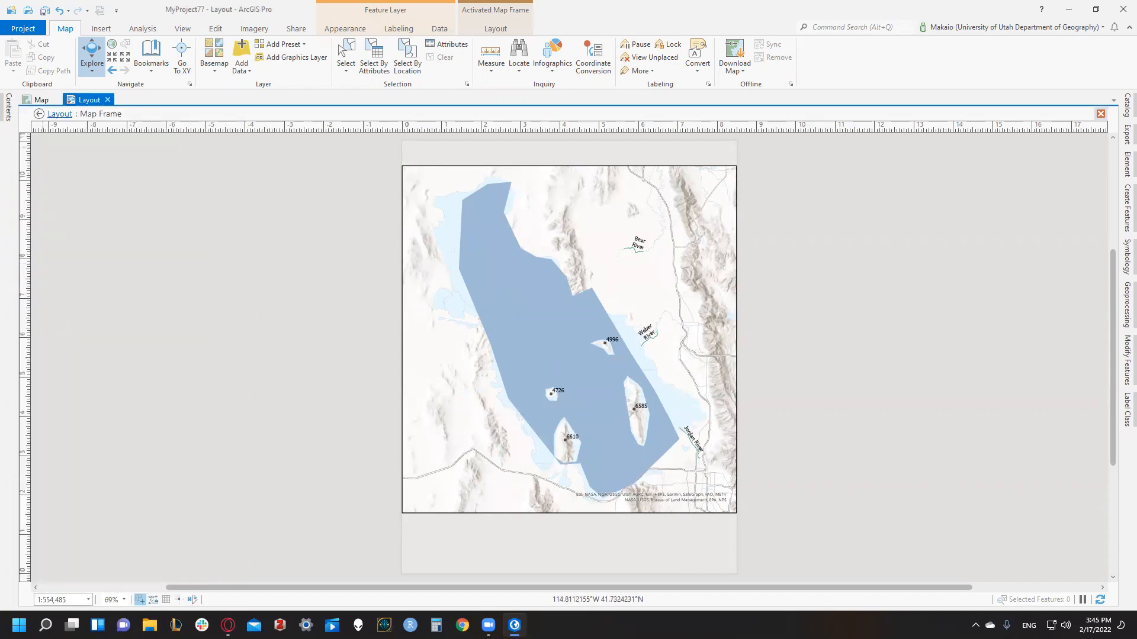
pyautogui.click(38, 114)
# Add a north arrow in the page's lower-left corner and a scale bar in miles just beneath the map frame
pyautogui.click(148, 28)
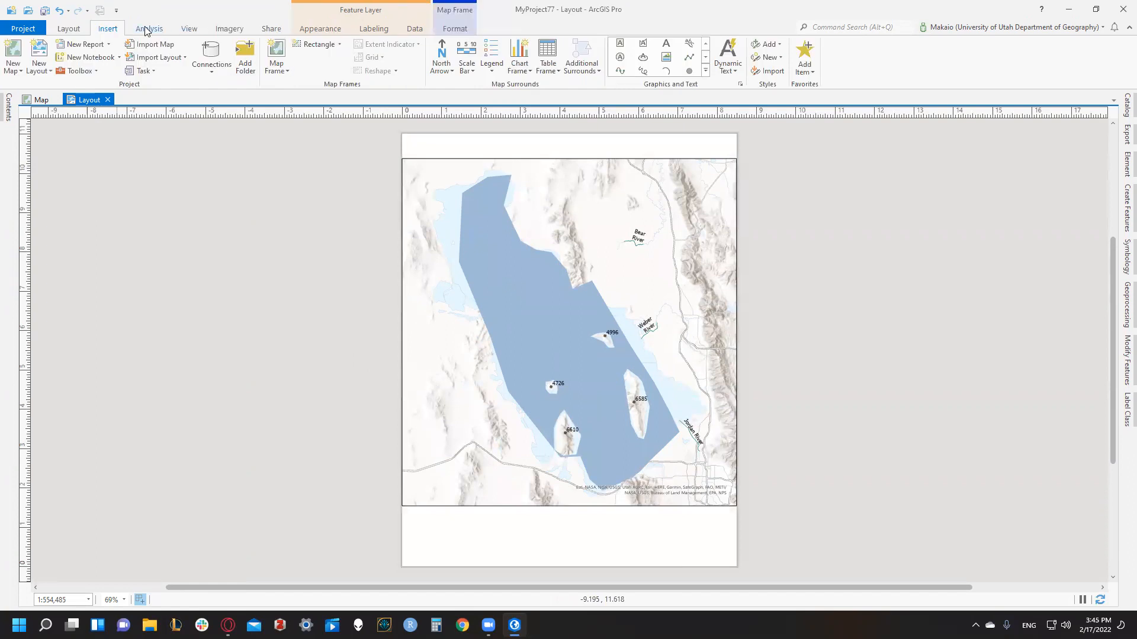
pyautogui.click(439, 62)
pyautogui.moveTo(403, 506)
pyautogui.mouseDown()
pyautogui.moveTo(448, 558)
pyautogui.moveTo(411, 527)
pyautogui.mouseUp()
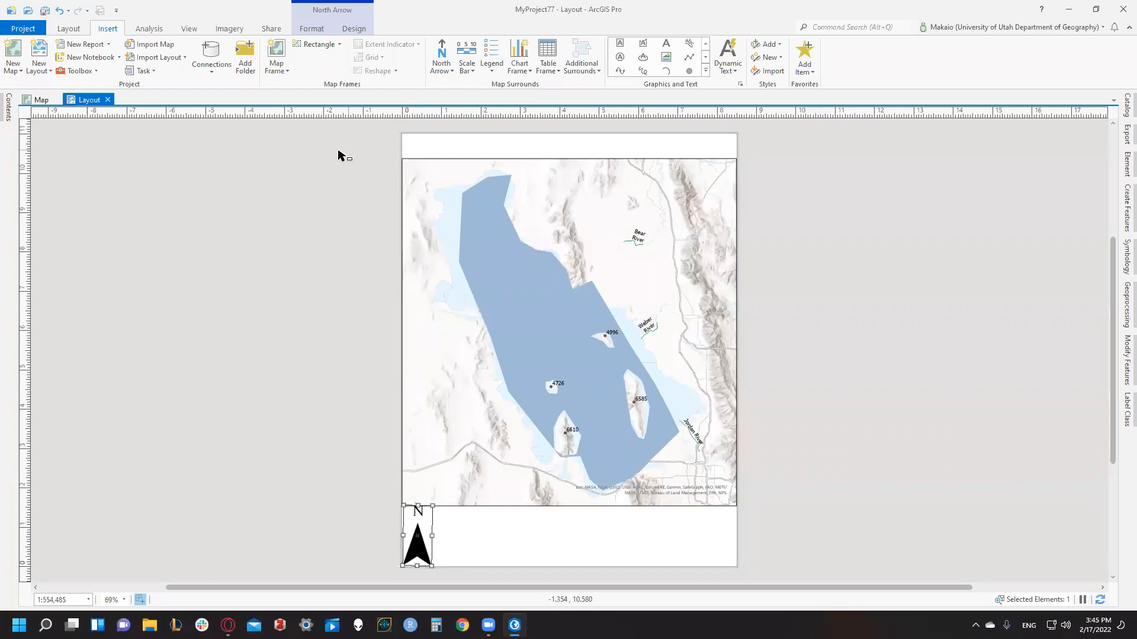
pyautogui.click(468, 70)
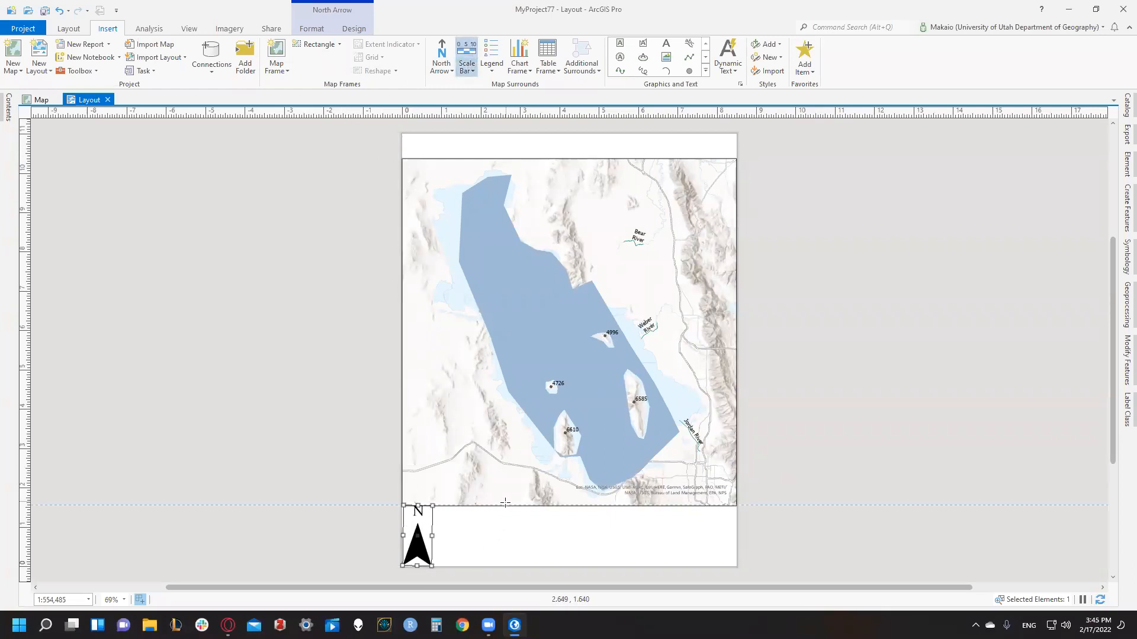
pyautogui.moveTo(533, 516); pyautogui.dragTo(602, 511)
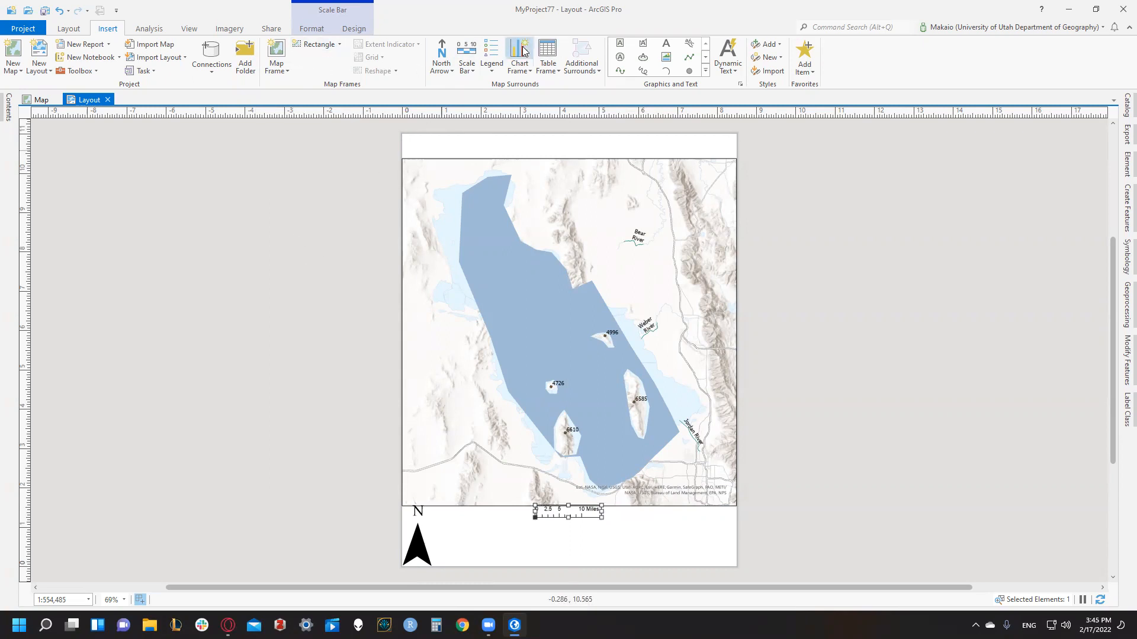
# Insert a legend beneath the map frame beside the scale bar and rename the GSLB_Erase layer to Great Salt Lake Boundary
pyautogui.click(491, 57)
pyautogui.moveTo(605, 506)
pyautogui.mouseDown()
pyautogui.moveTo(698, 566)
pyautogui.moveTo(738, 574)
pyautogui.moveTo(736, 560)
pyautogui.moveTo(672, 563)
pyautogui.mouseUp()
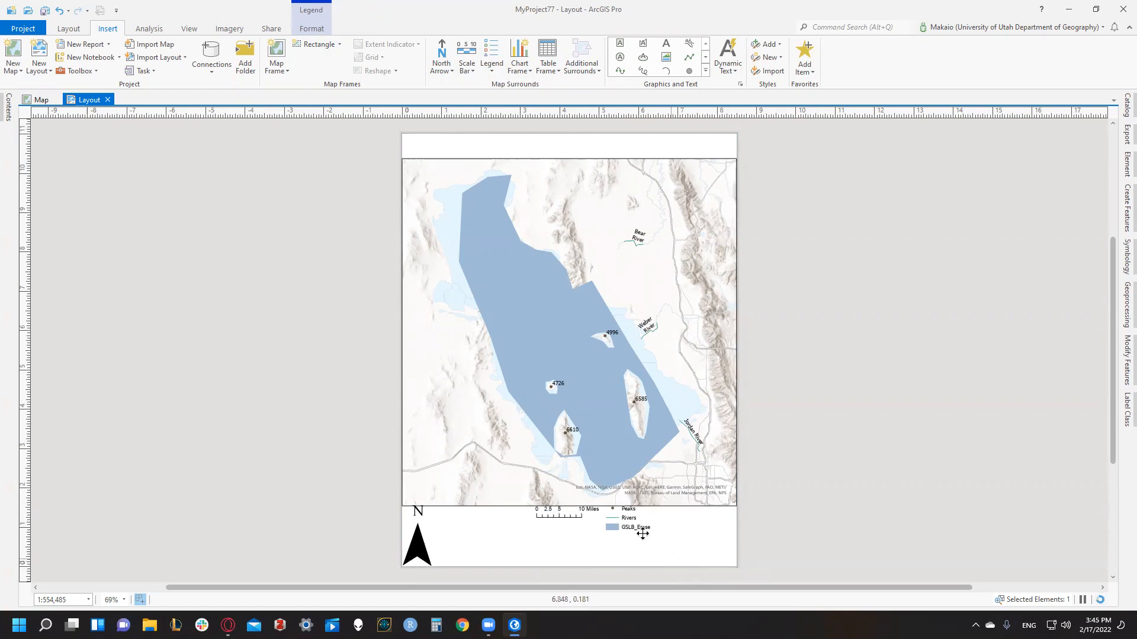
pyautogui.click(8, 107)
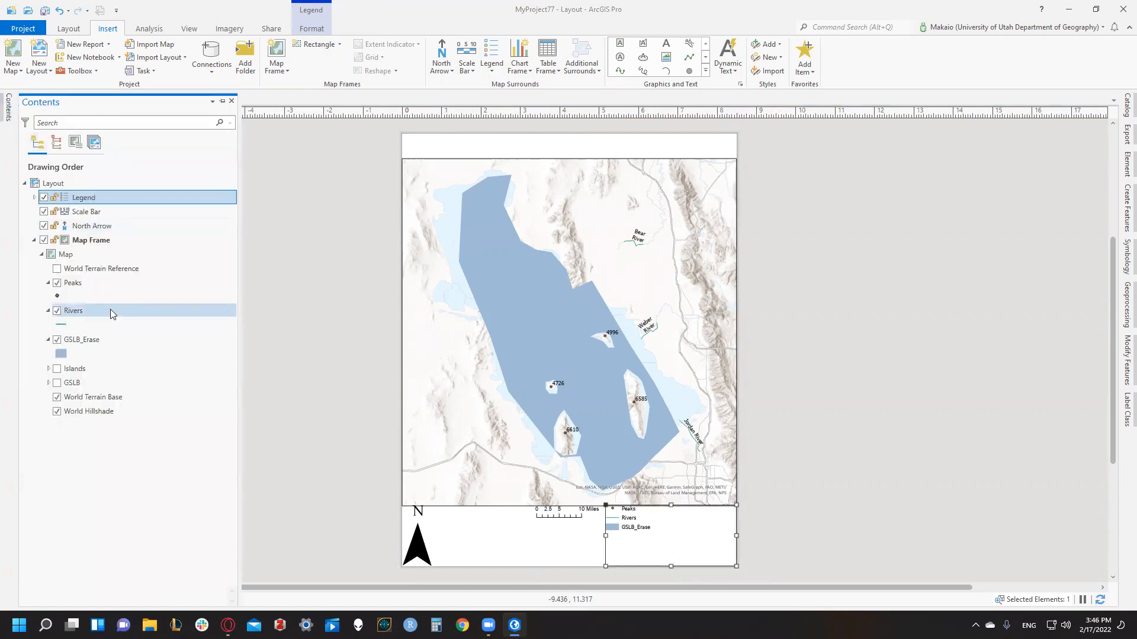
pyautogui.doubleClick(116, 339)
pyautogui.doubleClick(530, 227)
pyautogui.press('BackSpace')
pyautogui.press('BackSpace')
pyautogui.press('BackSpace')
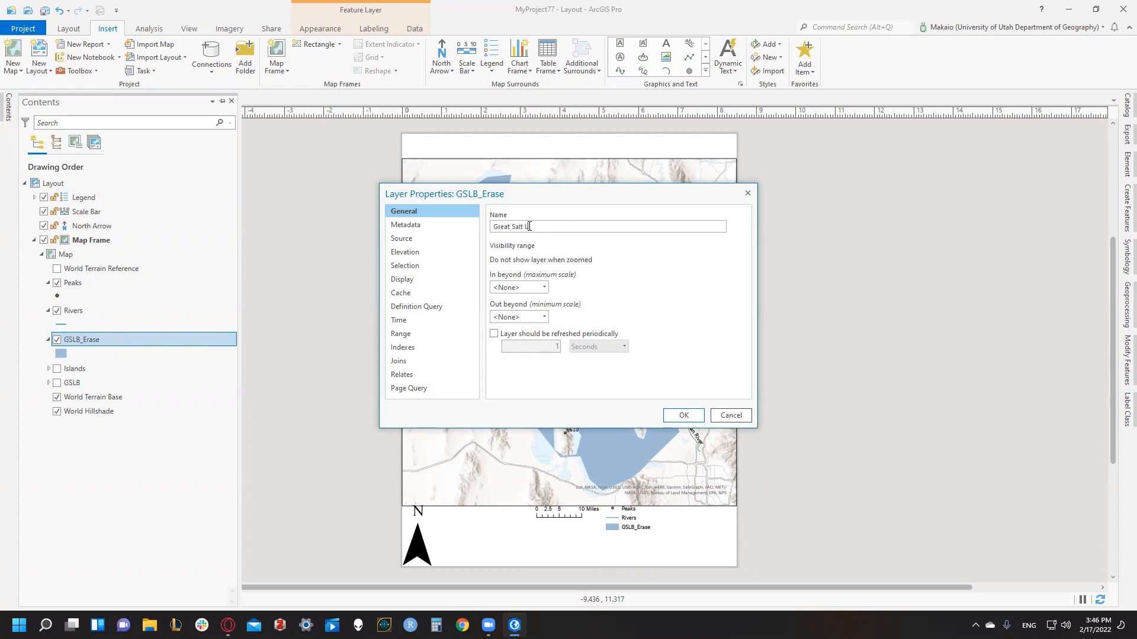
pyautogui.press('Return')
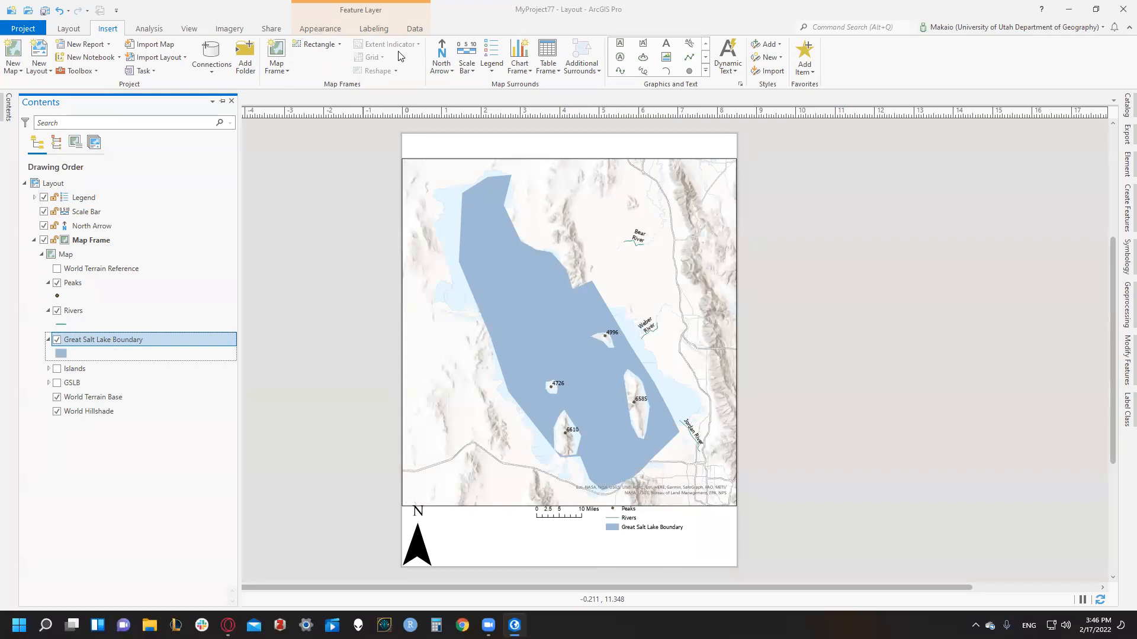
# Add the title "The Great Salt Lake with Tributaries and elevation for interior Islands" in the blank strip above the map frame
pyautogui.click(622, 42)
pyautogui.moveTo(414, 133); pyautogui.dragTo(733, 158)
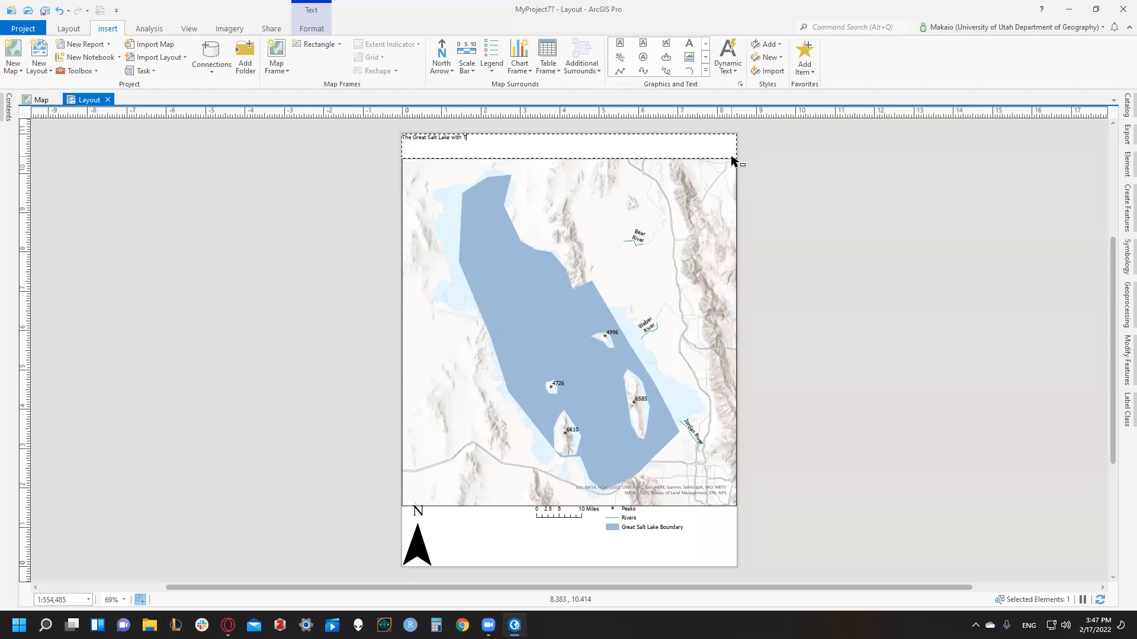
pyautogui.write('utaries and elevation for interior Islands')
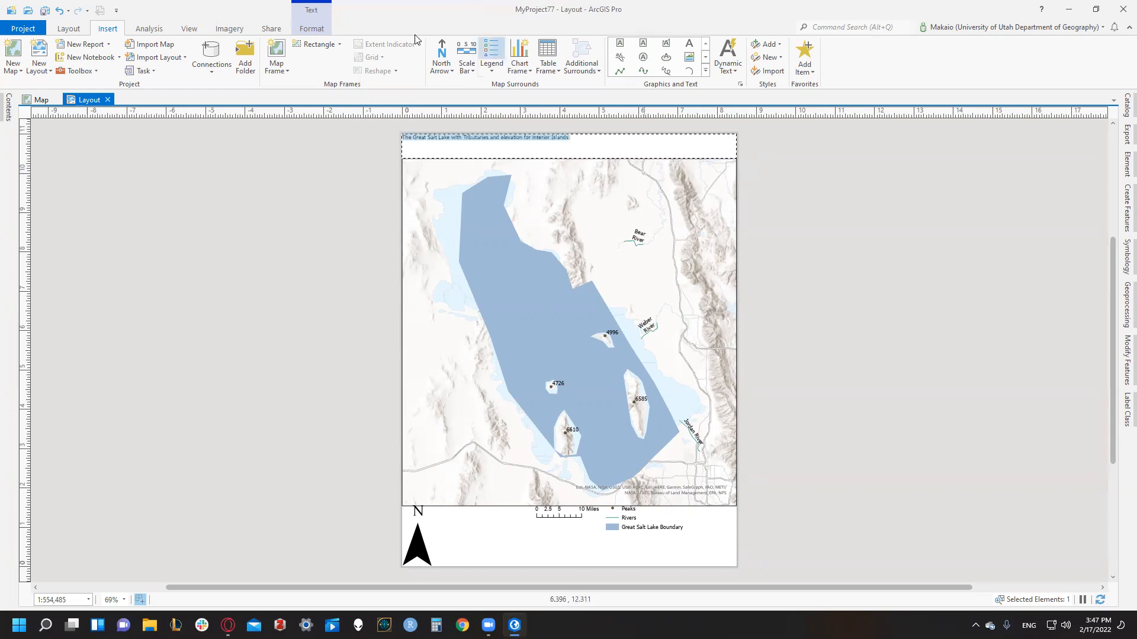
# Set the title's font size to 18 pt so the whole line fits across the page
pyautogui.click(320, 36)
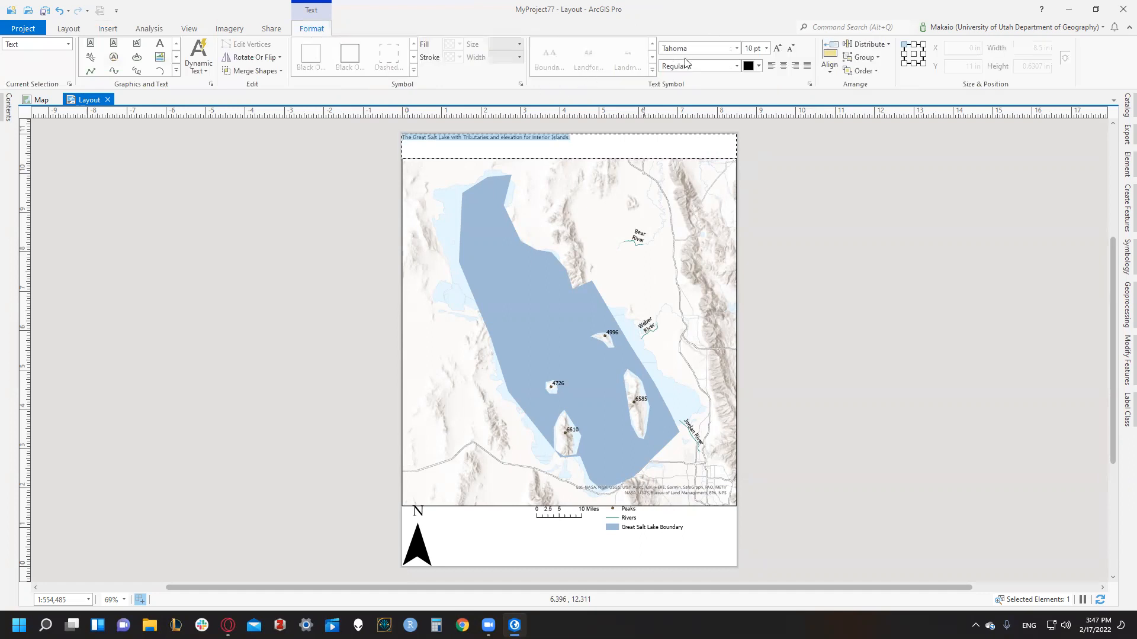
pyautogui.click(766, 48)
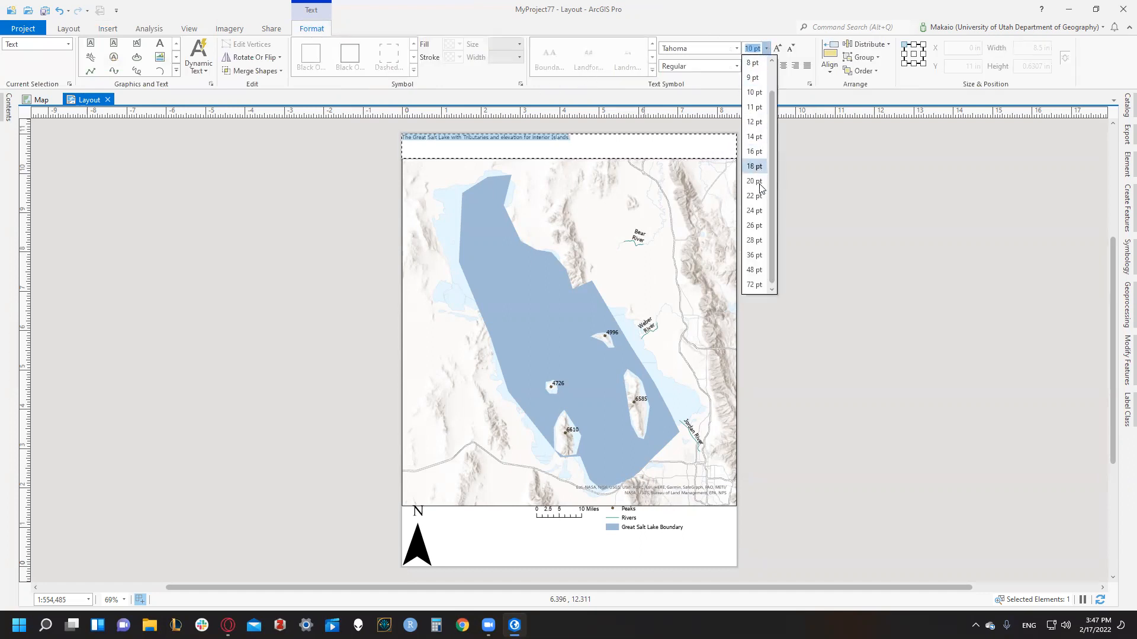
pyautogui.click(754, 254)
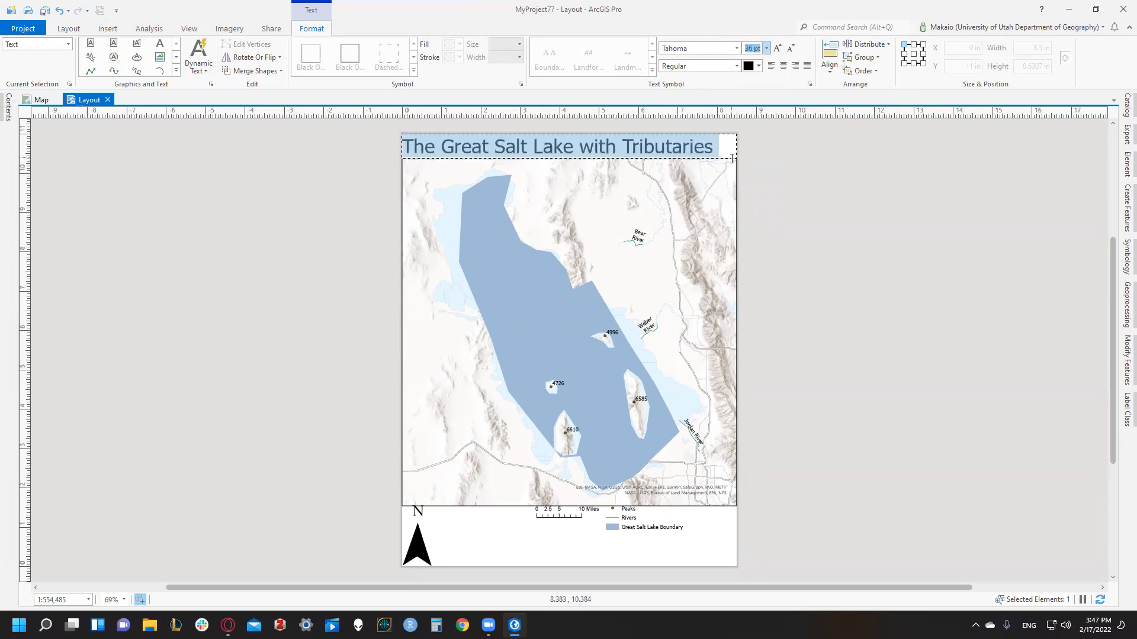
pyautogui.click(767, 48)
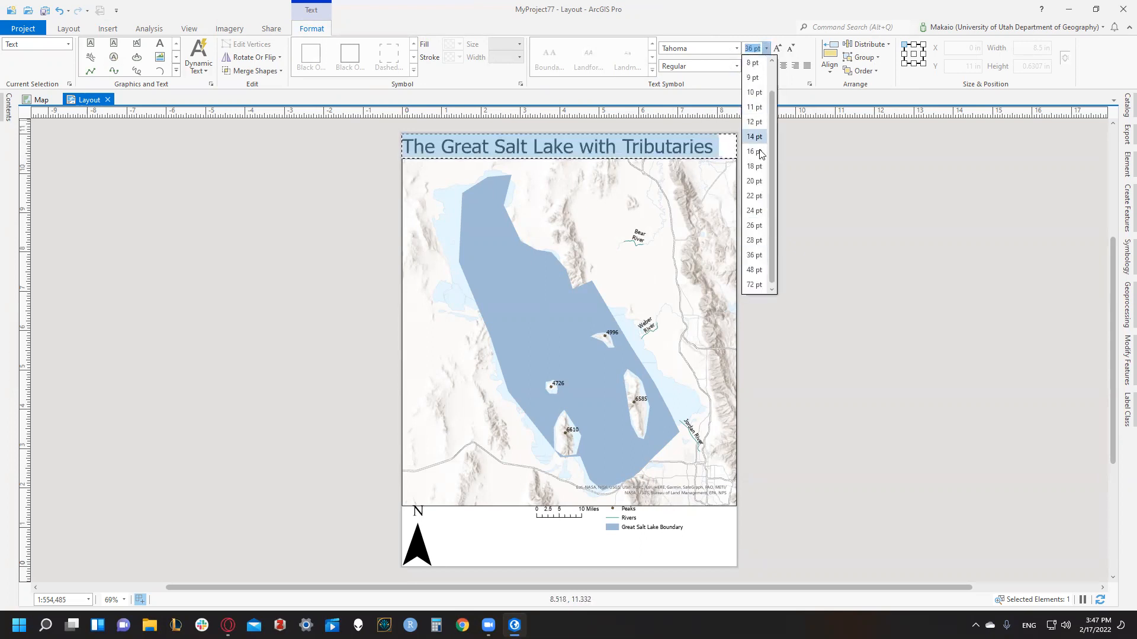
pyautogui.click(760, 227)
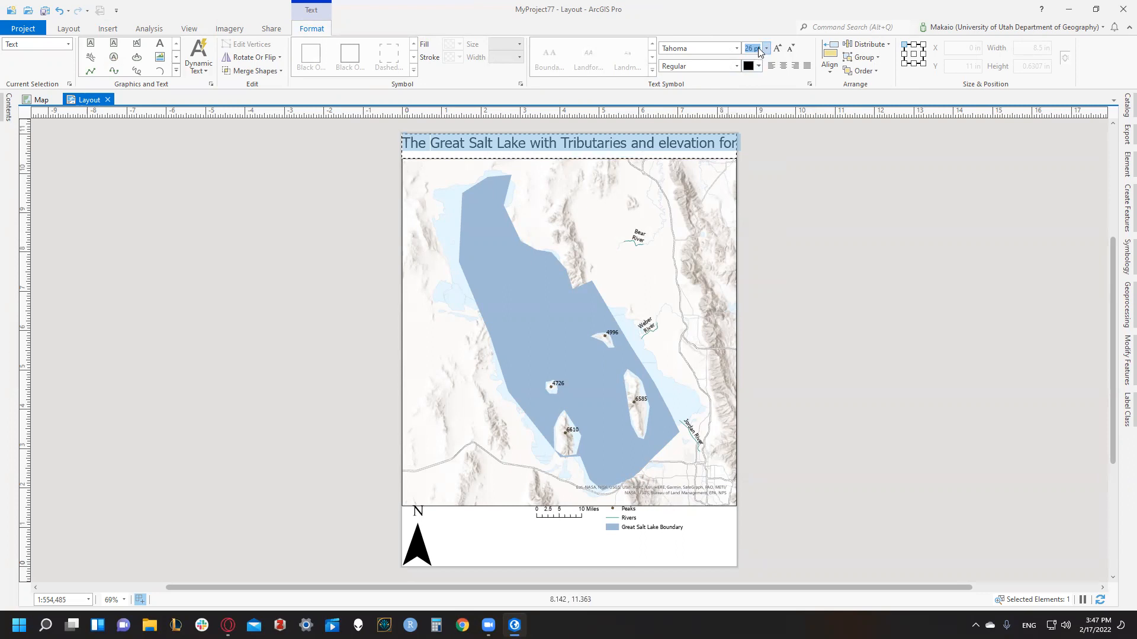
pyautogui.click(767, 48)
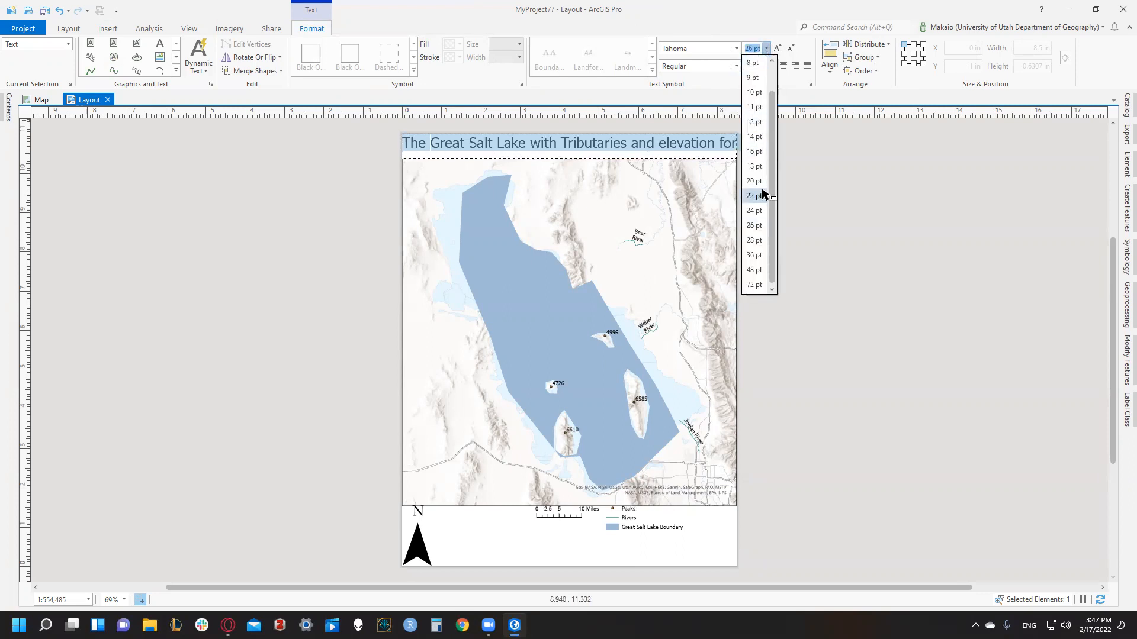
pyautogui.click(754, 195)
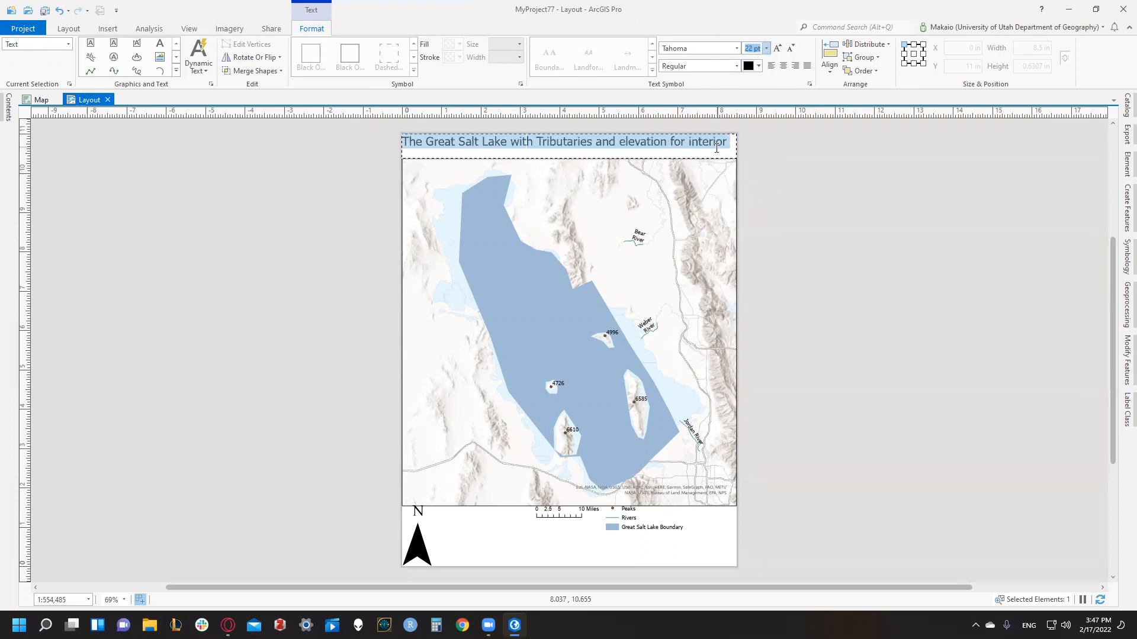
pyautogui.click(767, 48)
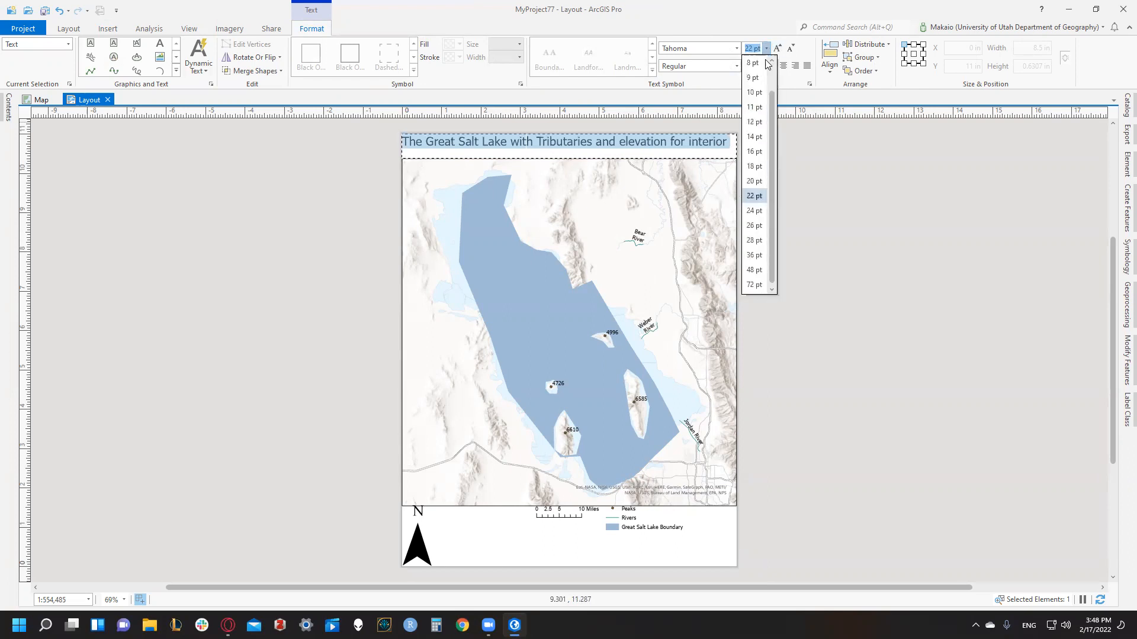
pyautogui.click(755, 166)
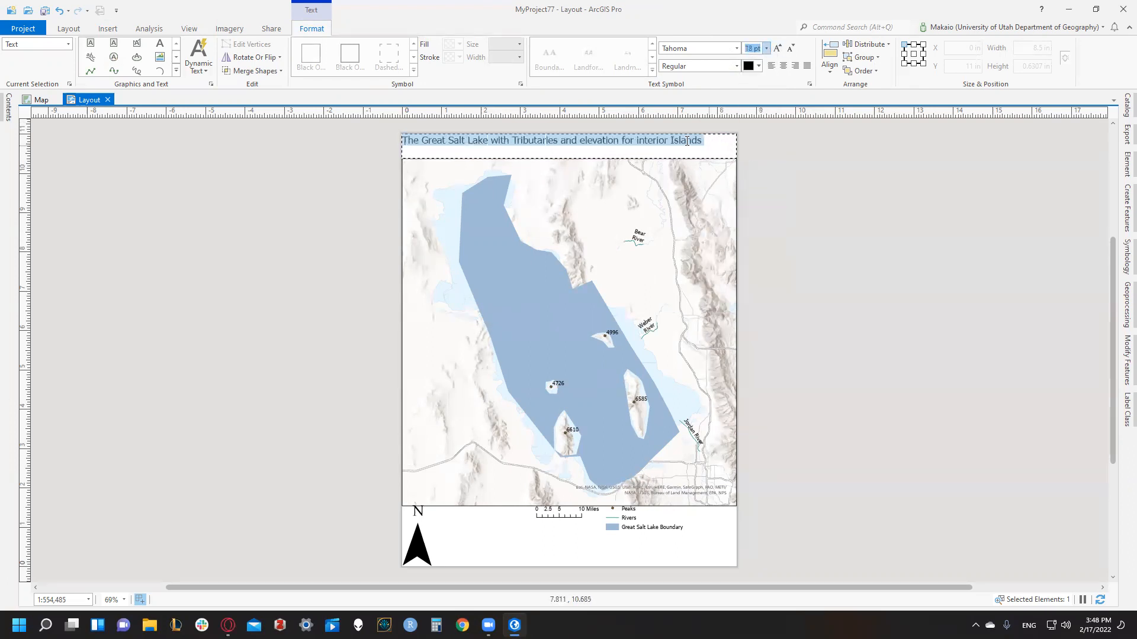
# Centre the title horizontally just above the map frame and deselect it
pyautogui.click(841, 169)
pyautogui.moveTo(663, 145); pyautogui.dragTo(682, 157)
pyautogui.click(805, 220)
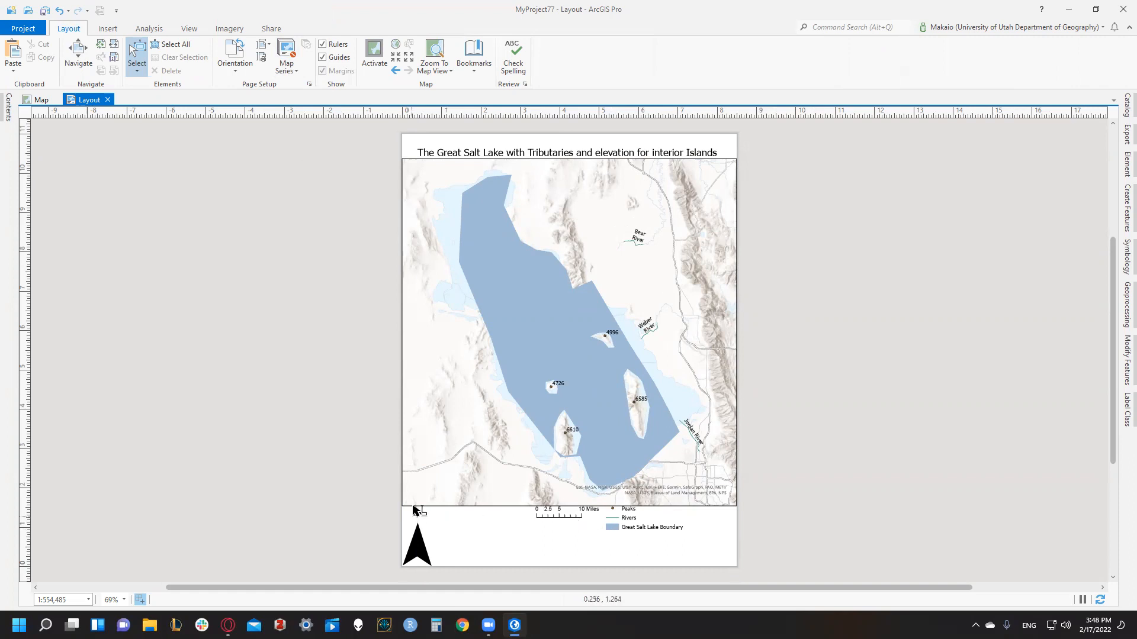
# Add a text block in the page's lower-right corner with the map author's name, Date:2/17 and Credits: ArC GIS
pyautogui.click(110, 31)
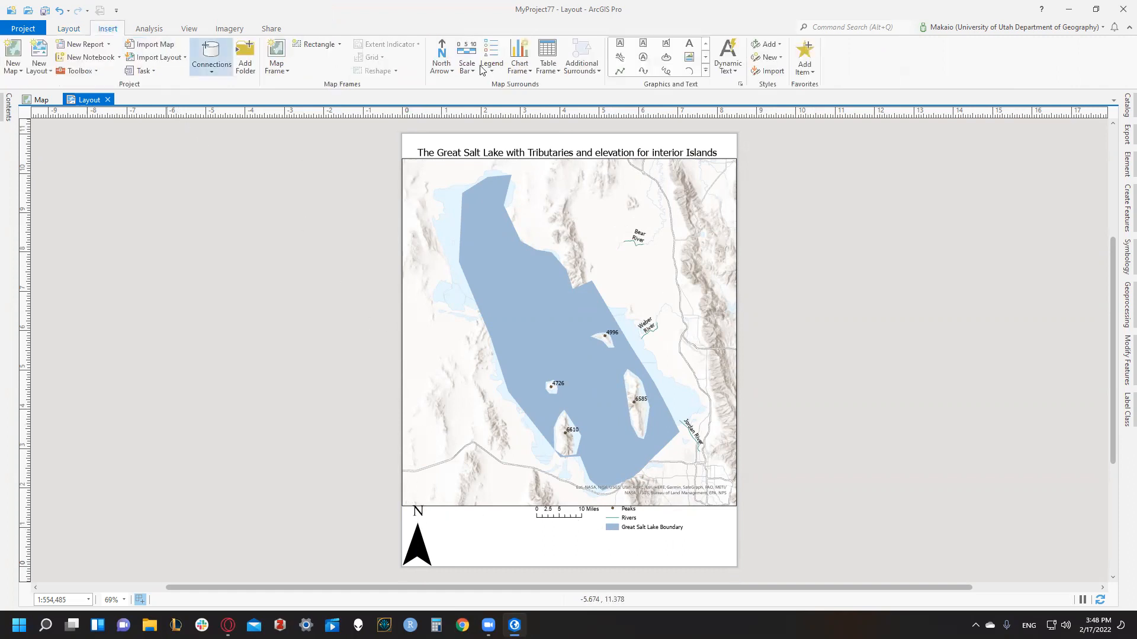
pyautogui.moveTo(694, 536); pyautogui.dragTo(736, 566)
pyautogui.write('Map')
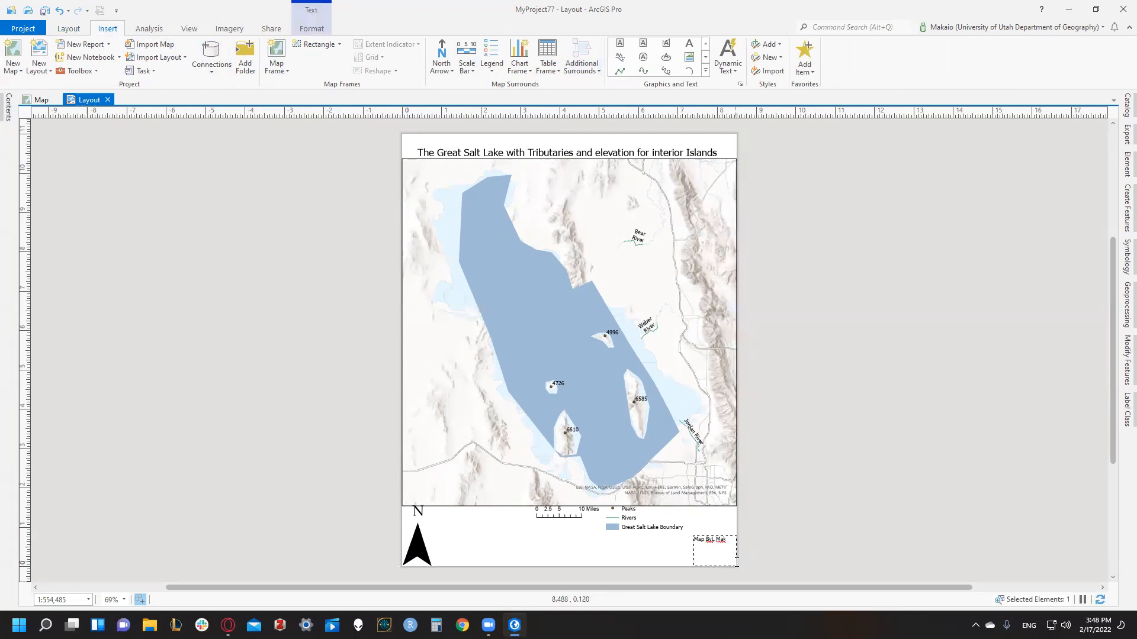
pyautogui.write(' By: Makaio Kimbrough')
pyautogui.press('Return')
pyautogui.write('Credits: ArC GIS')
pyautogui.click(752, 558)
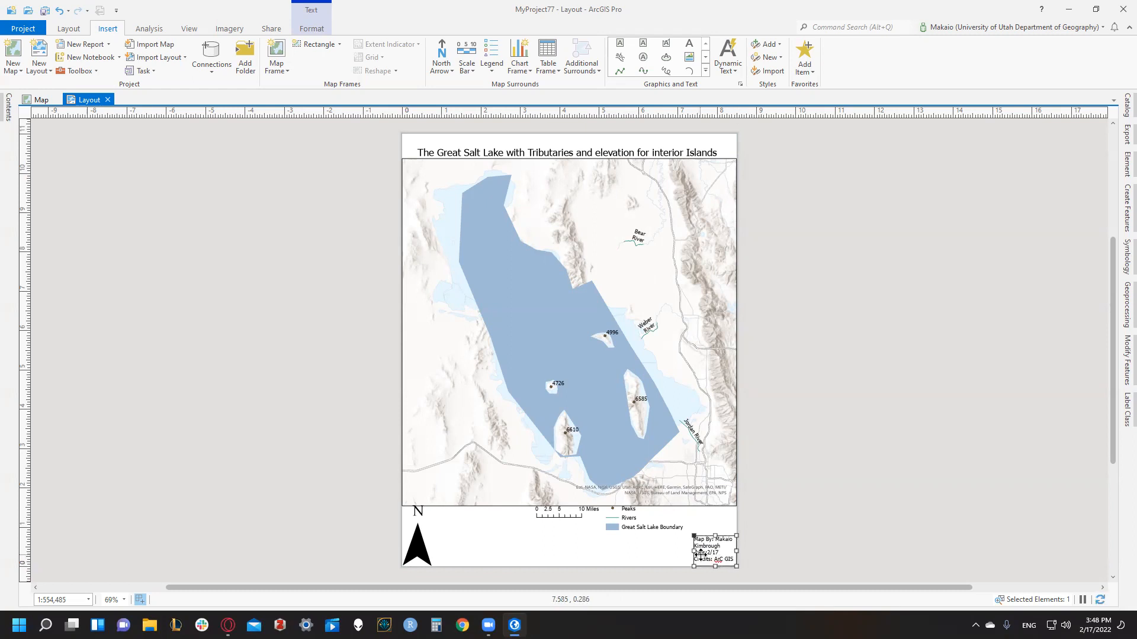
pyautogui.click(762, 536)
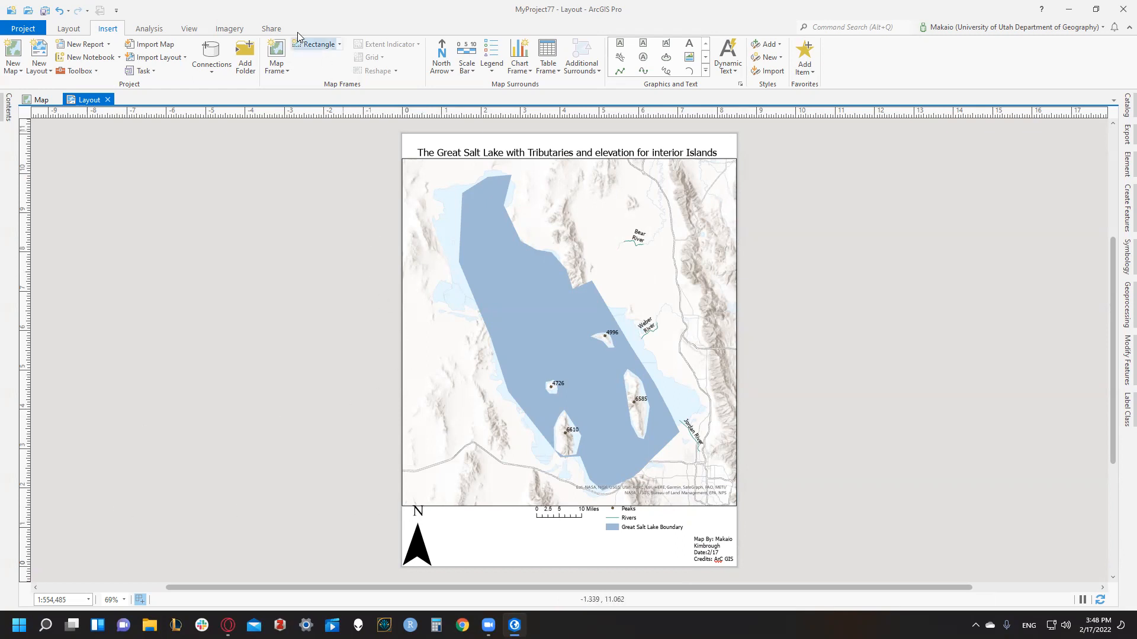
# Open the layout export settings and review the file type options and the output file name
pyautogui.click(269, 28)
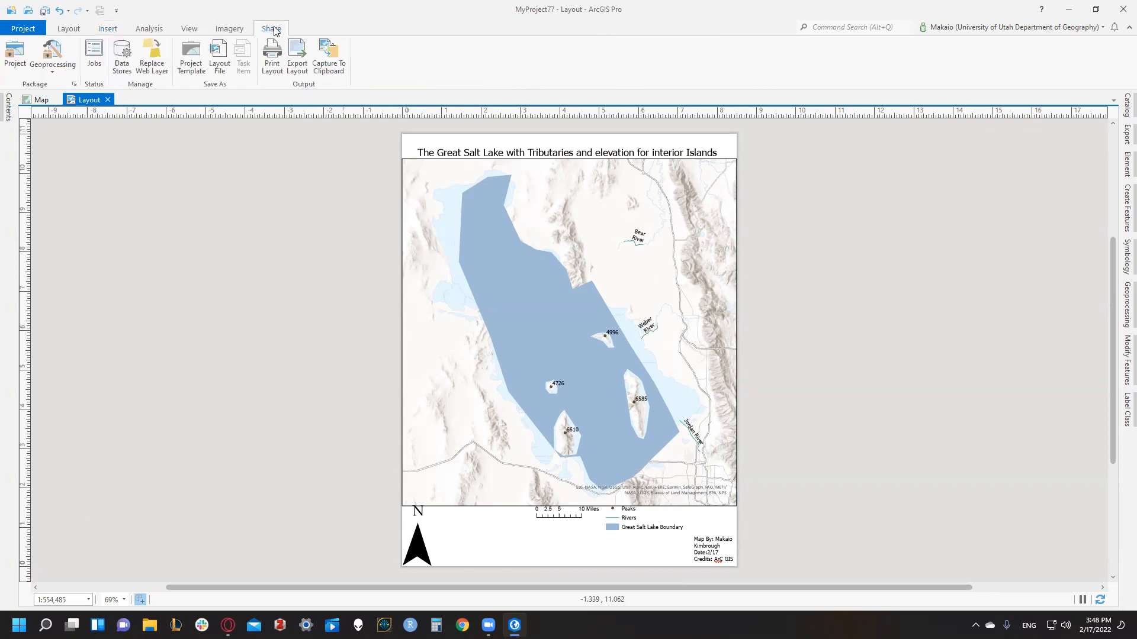
pyautogui.click(298, 61)
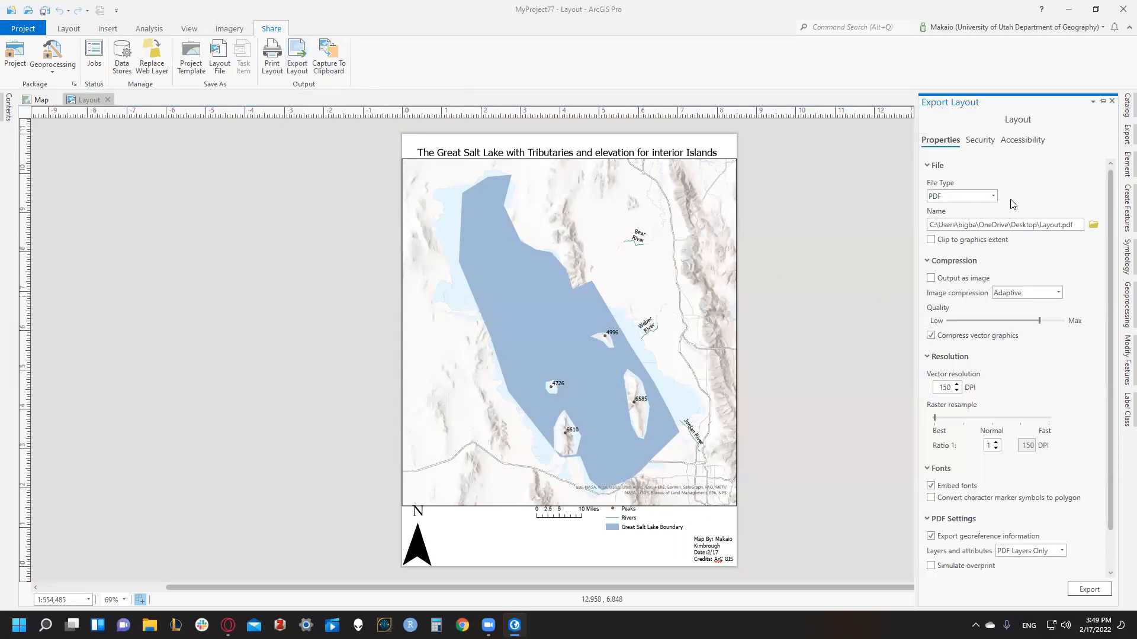
pyautogui.click(993, 196)
pyautogui.click(1079, 230)
pyautogui.moveTo(1079, 229); pyautogui.dragTo(1060, 226)
# Copy the full folder path of the MyProject77.gdb geodatabase from its database properties
pyautogui.click(1120, 104)
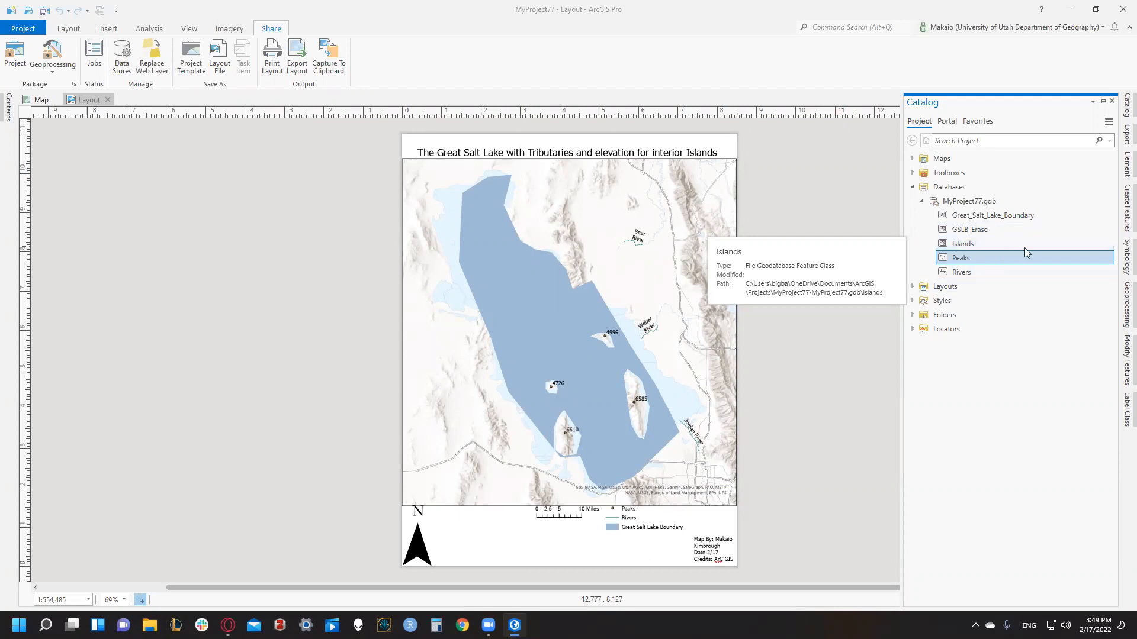
pyautogui.click(834, 359)
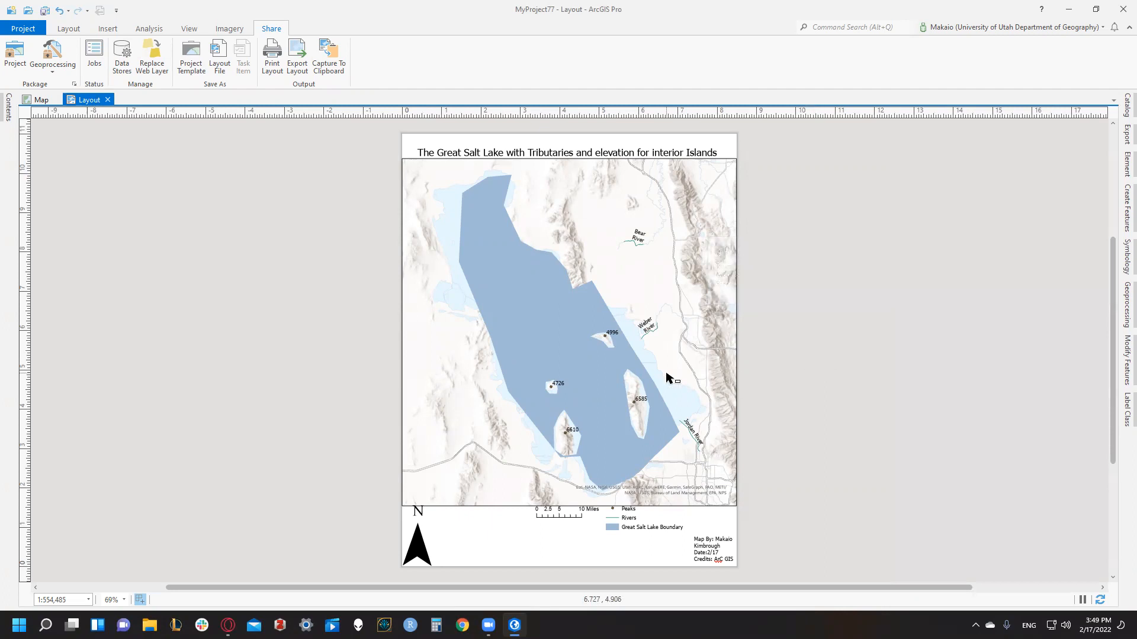
pyautogui.click(1126, 105)
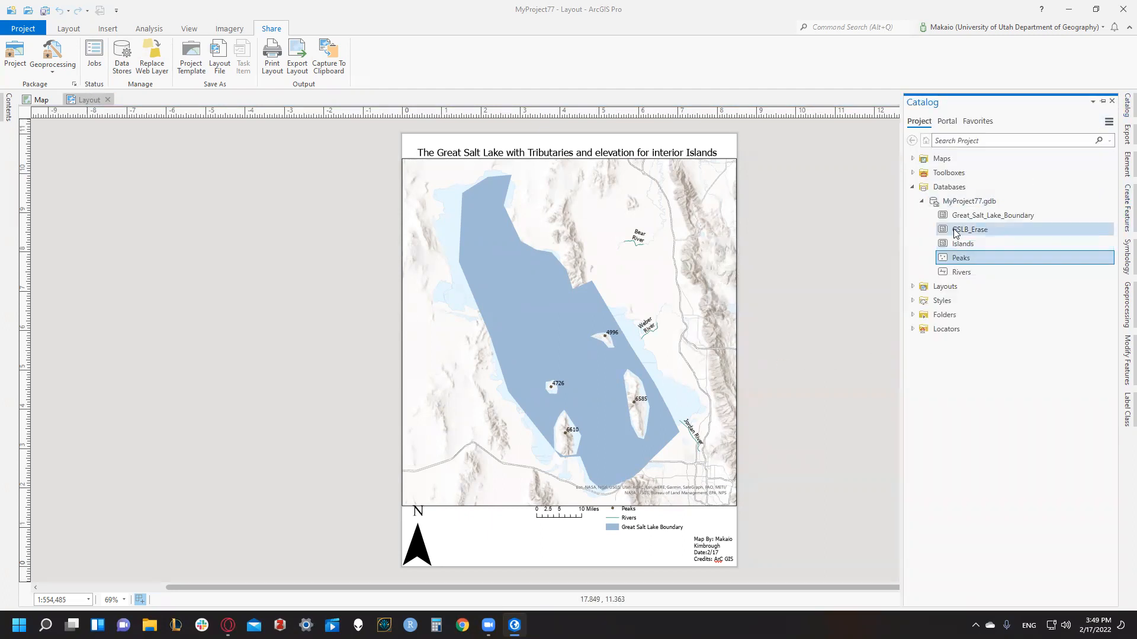
pyautogui.click(921, 202)
pyautogui.rightClick(952, 199)
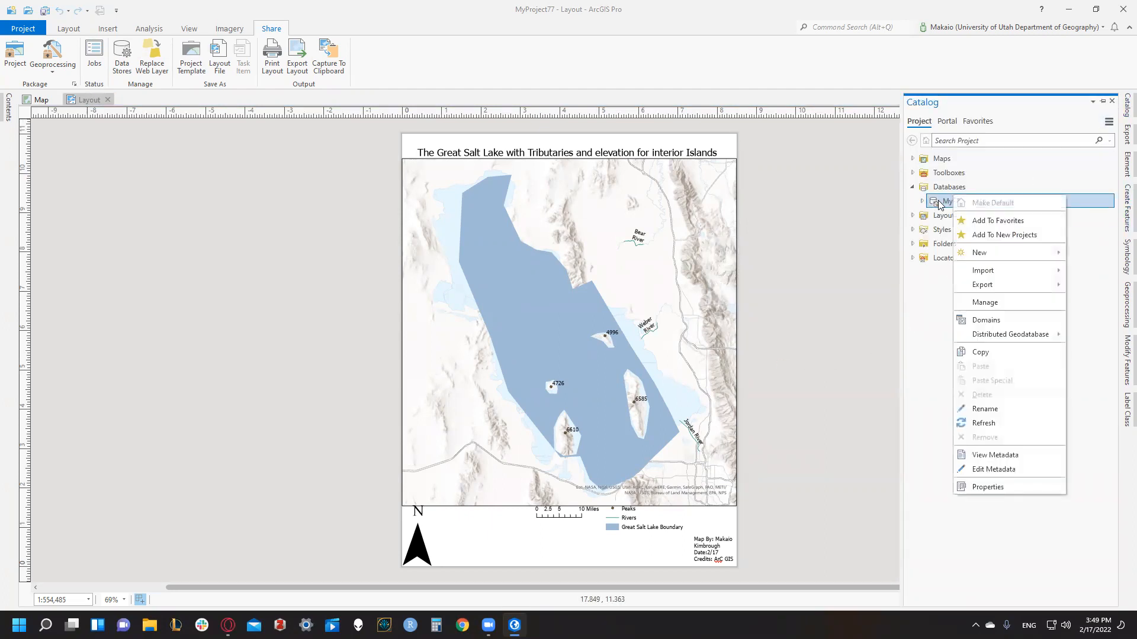
pyautogui.click(938, 201)
pyautogui.rightClick(962, 199)
pyautogui.click(1007, 415)
pyautogui.rightClick(1016, 200)
pyautogui.click(1045, 493)
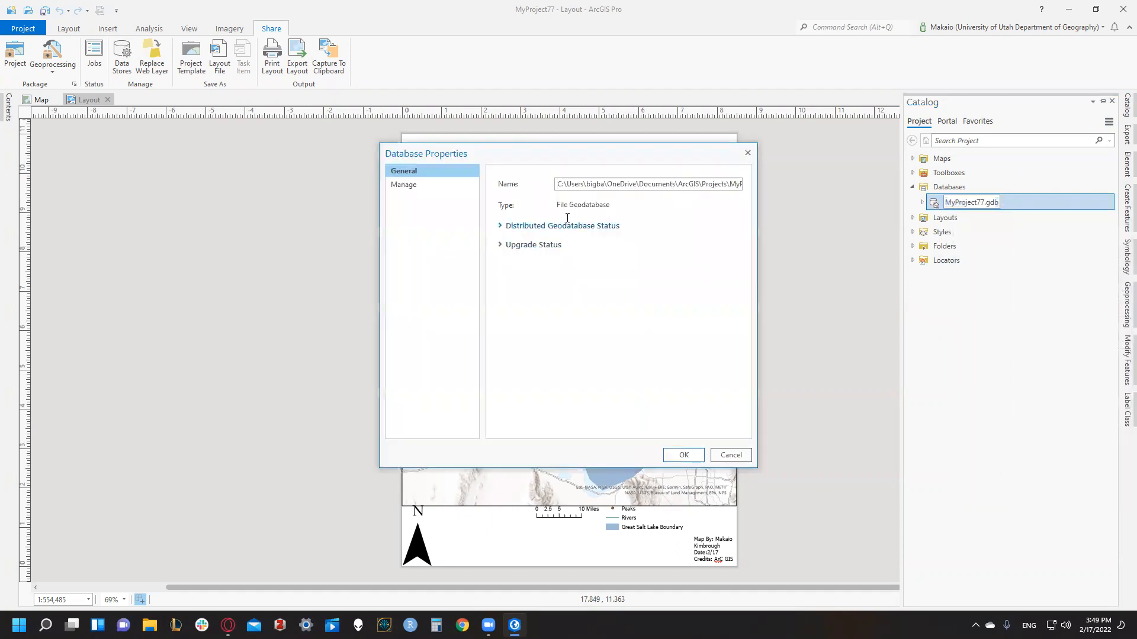
pyautogui.tripleClick(643, 183)
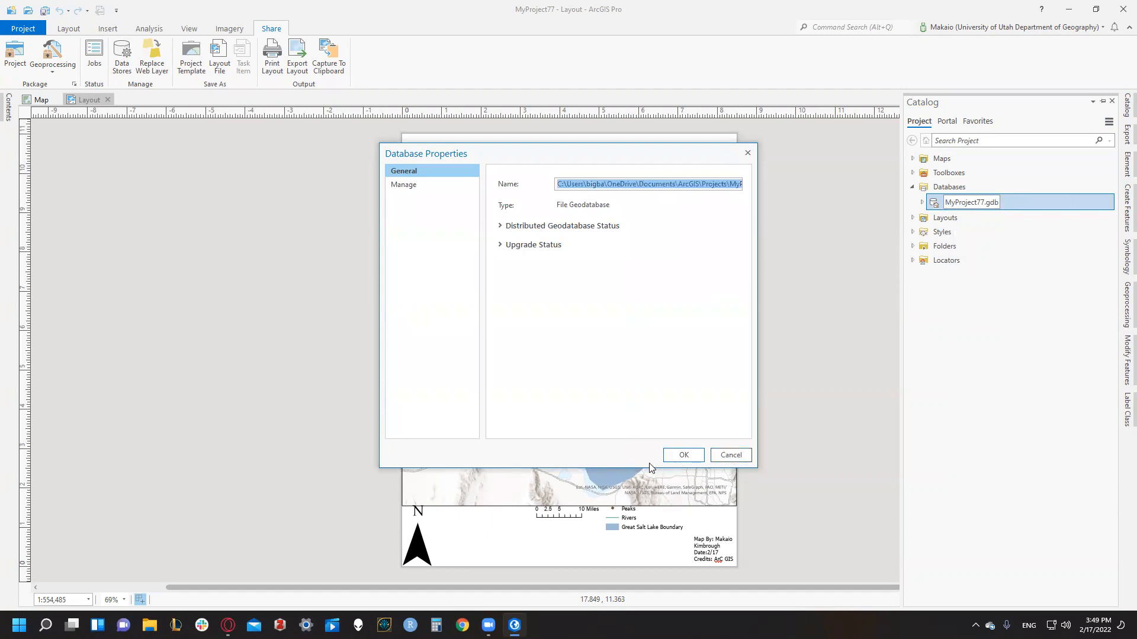
pyautogui.click(682, 454)
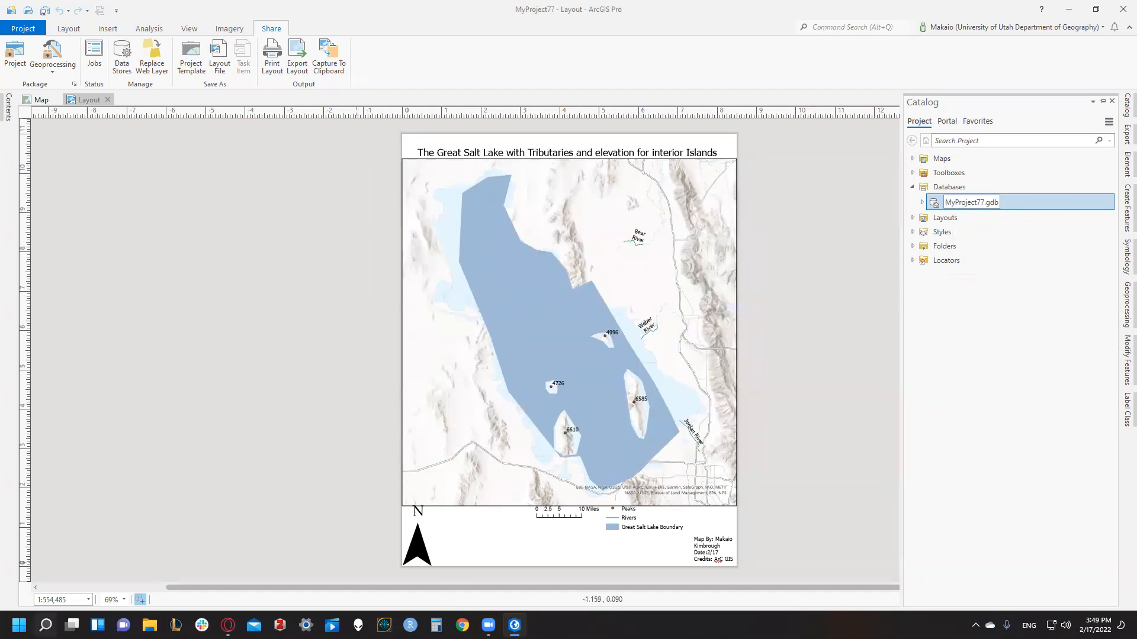
# Open the copied geodatabase path through Windows search and go up to the MyProject77 project folder in File Explorer
pyautogui.click(45, 625)
pyautogui.write('C:\\Users\\bigba\\OneDrive\\Documents\\ArcGIS\\Projects\\MyProject77\\MyProject77.gdb')
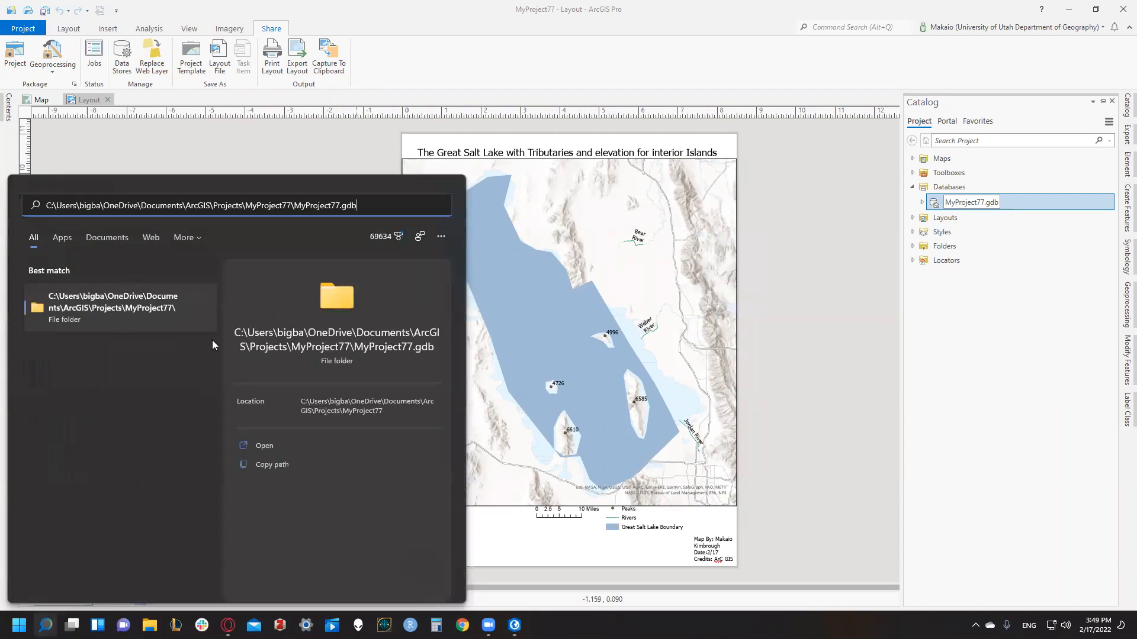
pyautogui.click(258, 444)
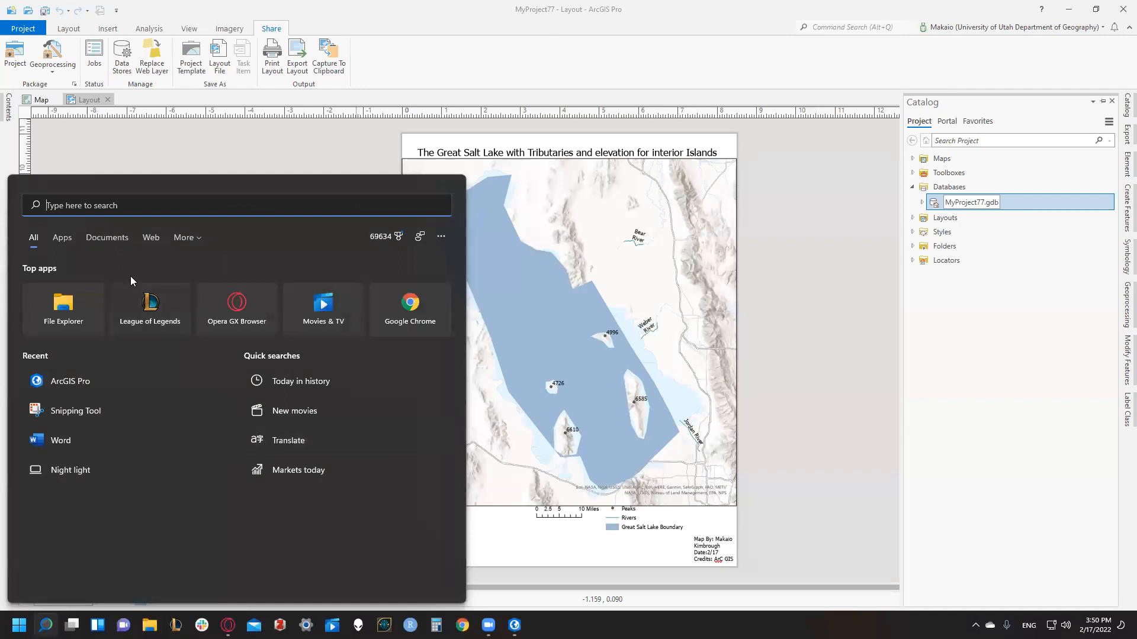
pyautogui.write('C:\\Users\\bigba\\OneDrive\\Documents\\ArcGIS\\Projects\\MyProject77\\MyProject77.gdb')
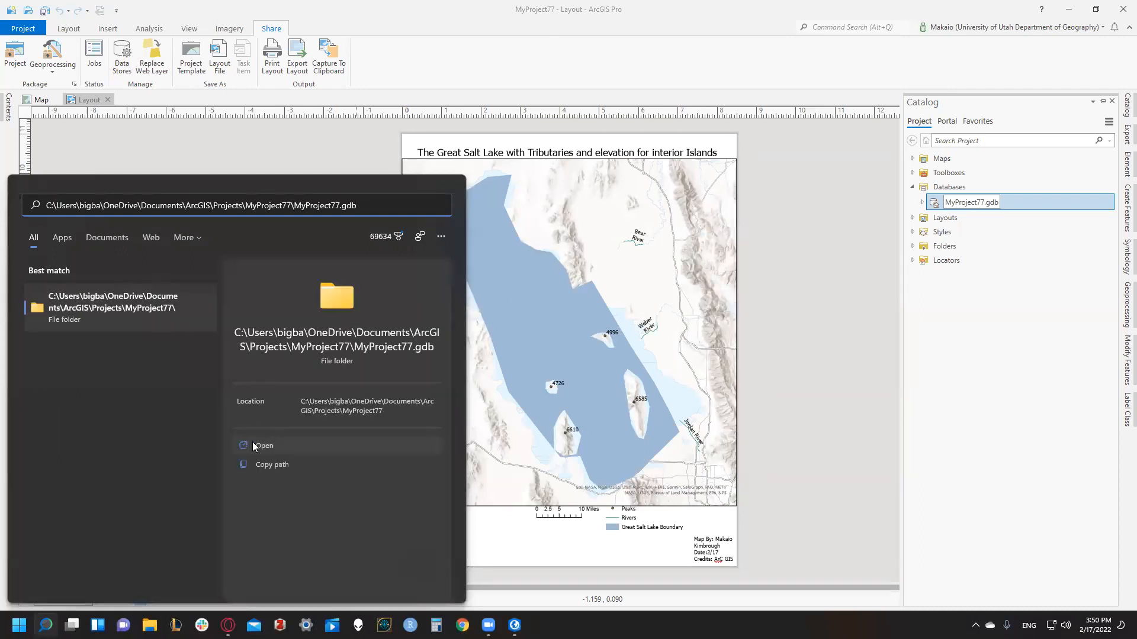
pyautogui.click(260, 446)
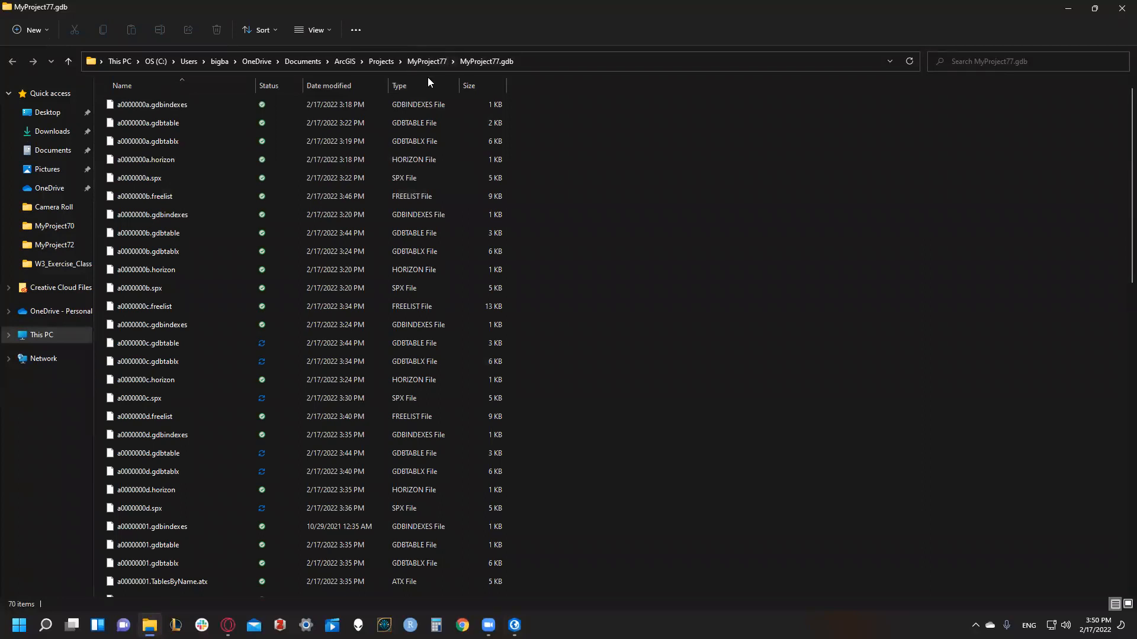
pyautogui.click(431, 60)
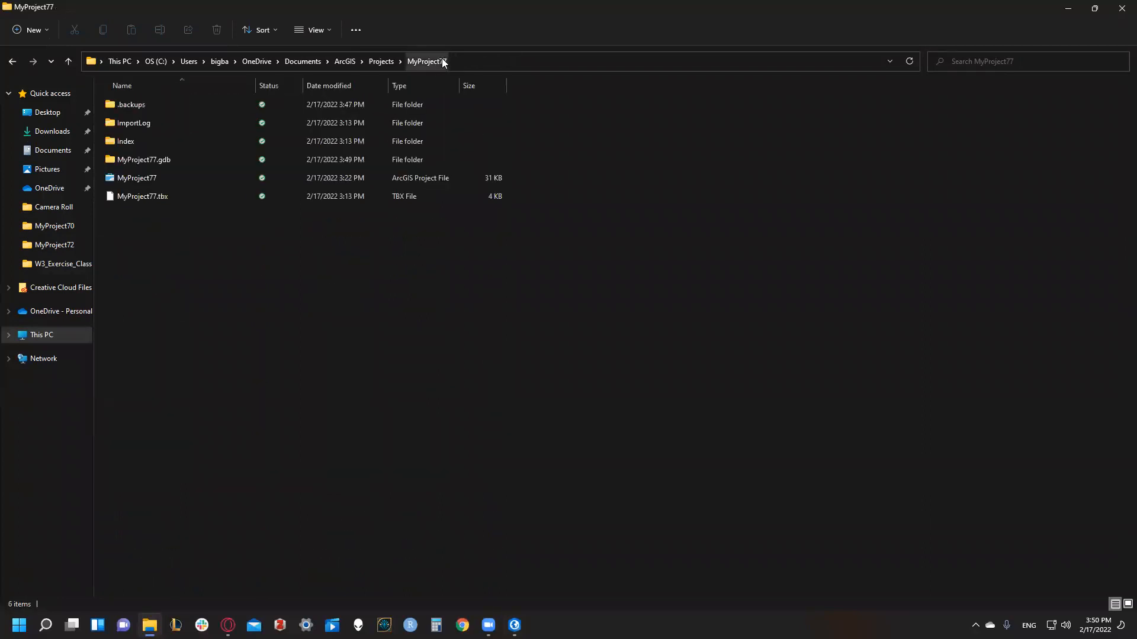
# Try to send the MyProject77.gdb geodatabase folder to a compressed (zipped) folder
pyautogui.rightClick(173, 166)
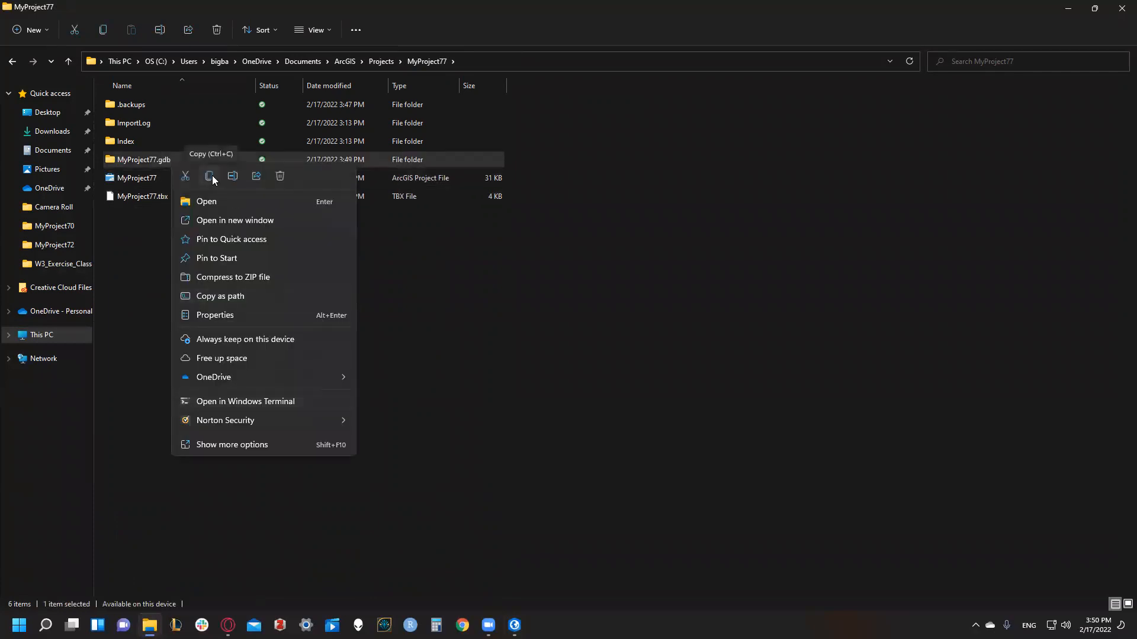
pyautogui.click(237, 445)
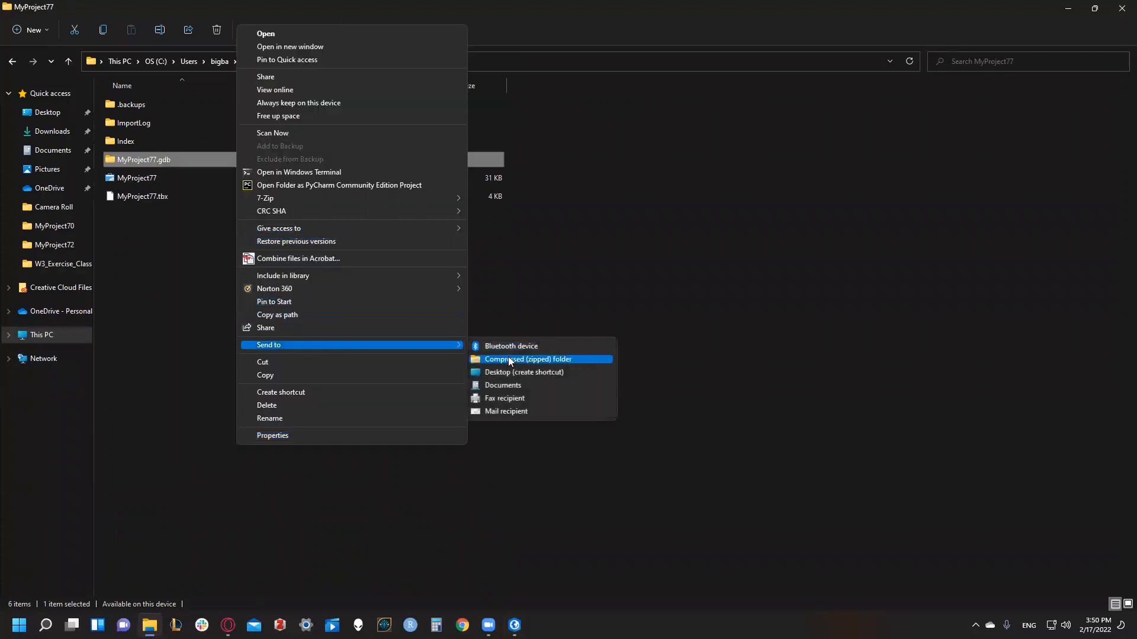
pyautogui.click(524, 359)
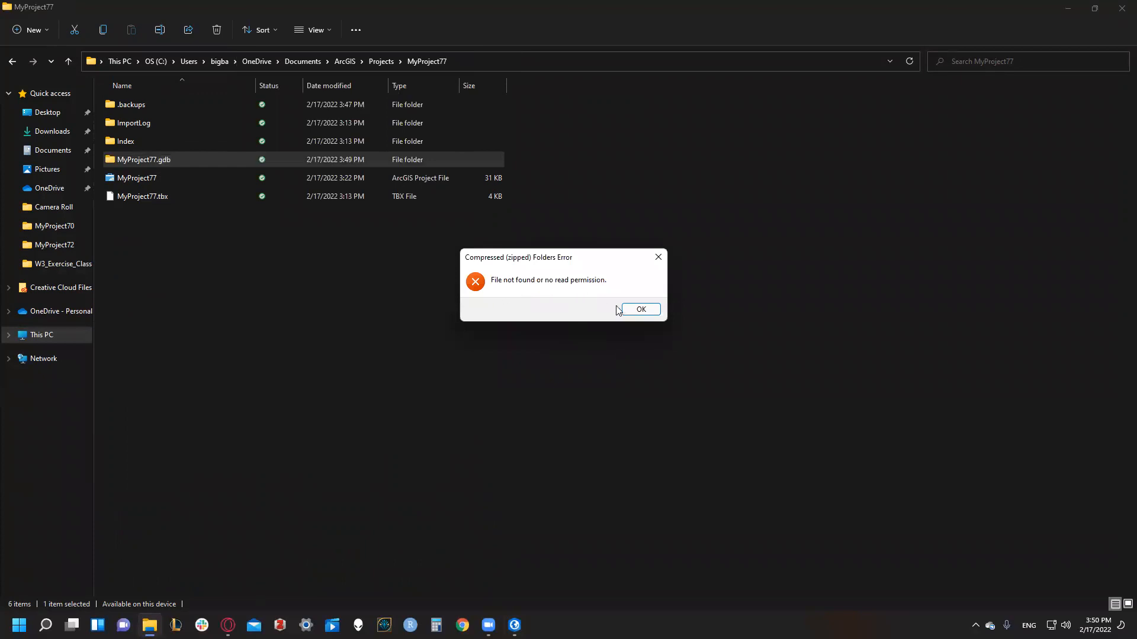
pyautogui.click(637, 309)
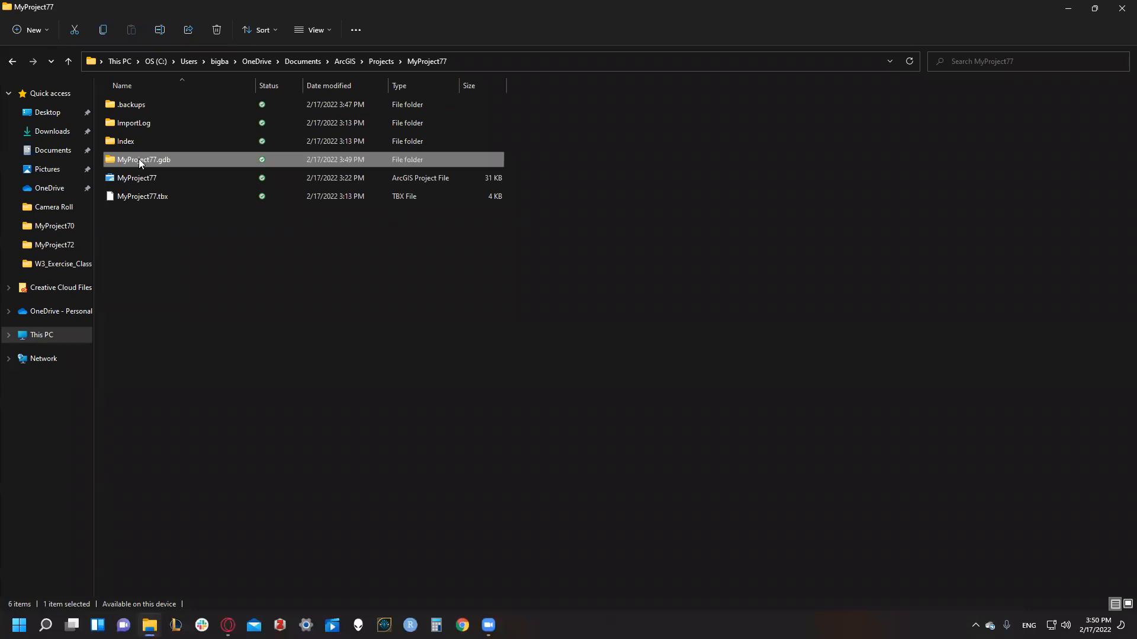
# Compress the MyProject77.gdb folder into a zipped folder in the same location, keeping the default name
pyautogui.rightClick(139, 159)
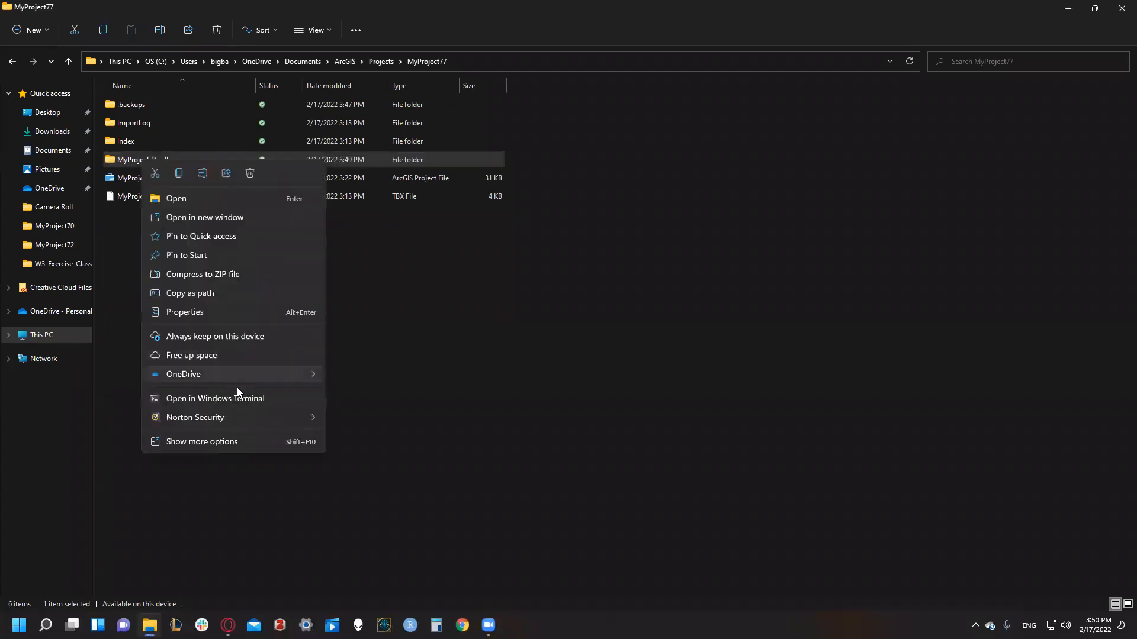
pyautogui.click(193, 444)
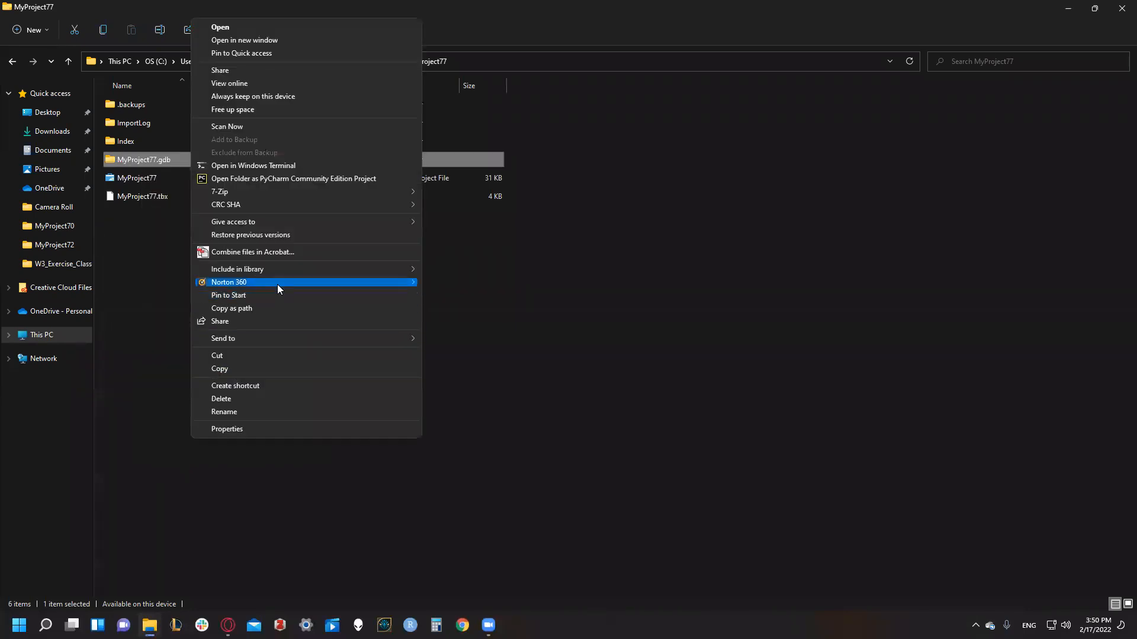
pyautogui.moveTo(303, 340)
pyautogui.click(468, 352)
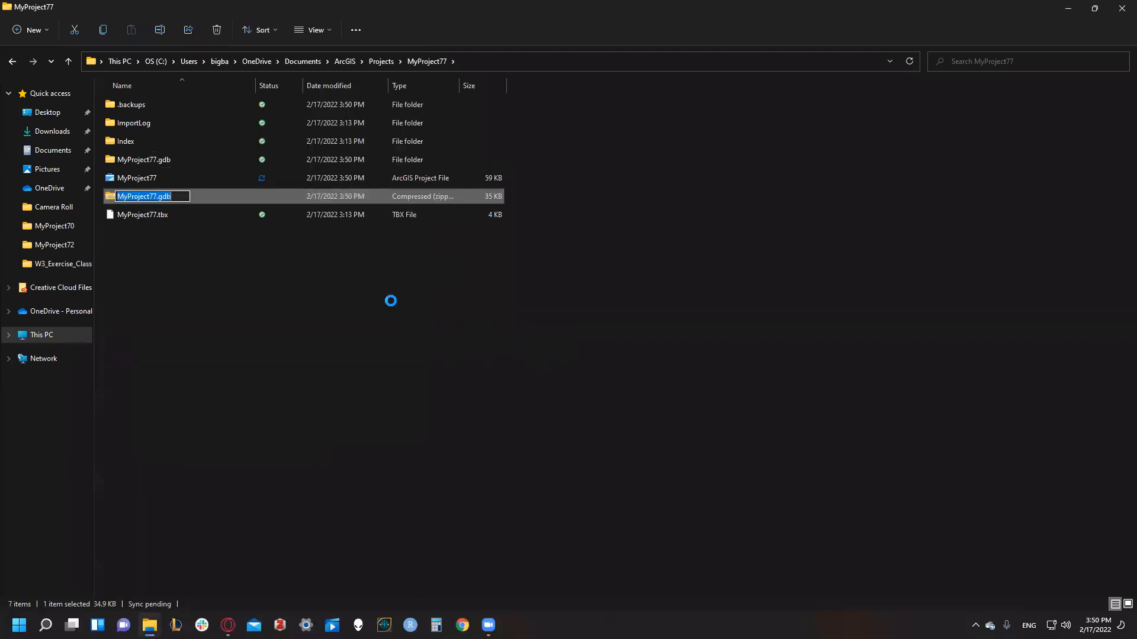
pyautogui.click(186, 251)
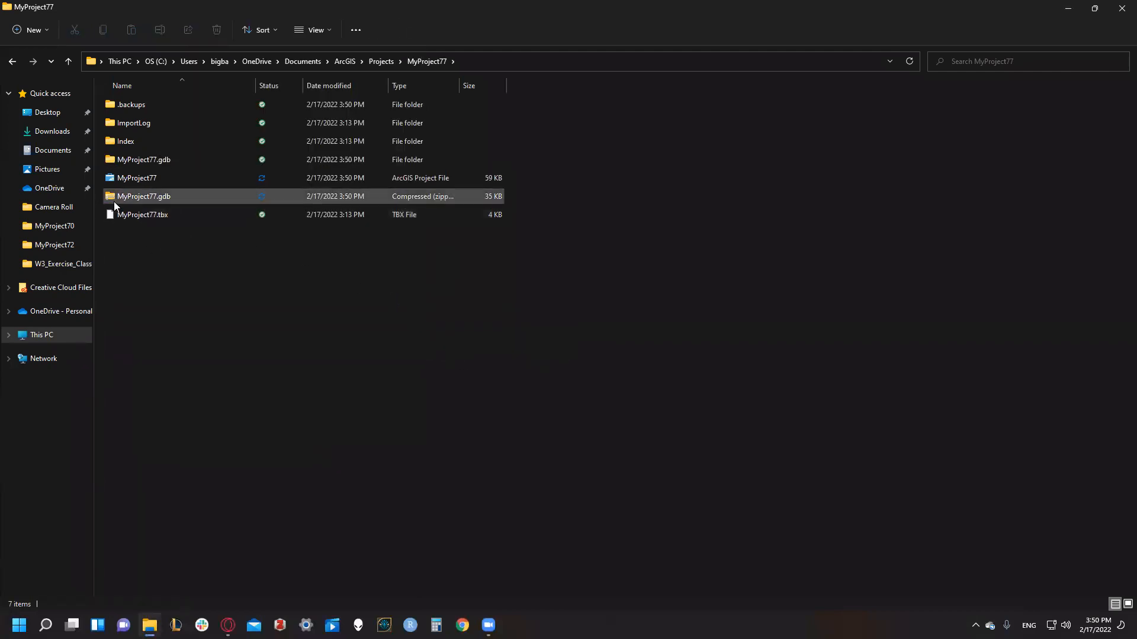
pyautogui.moveTo(163, 197)
pyautogui.mouseDown()
pyautogui.moveTo(176, 235)
pyautogui.moveTo(168, 199)
pyautogui.mouseUp()
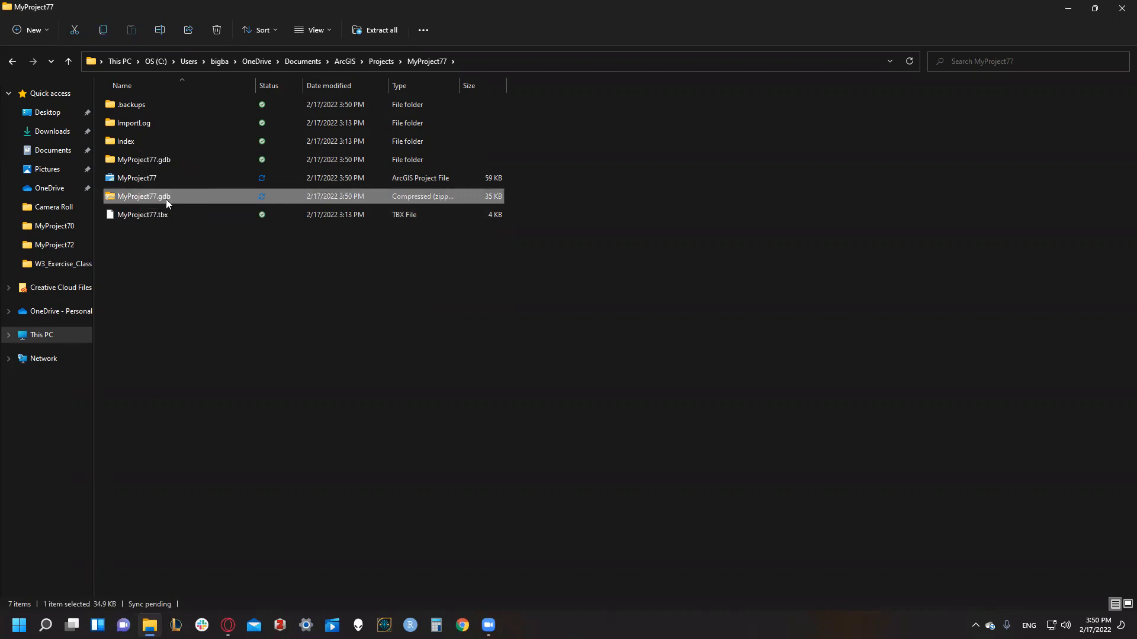
pyautogui.click(172, 272)
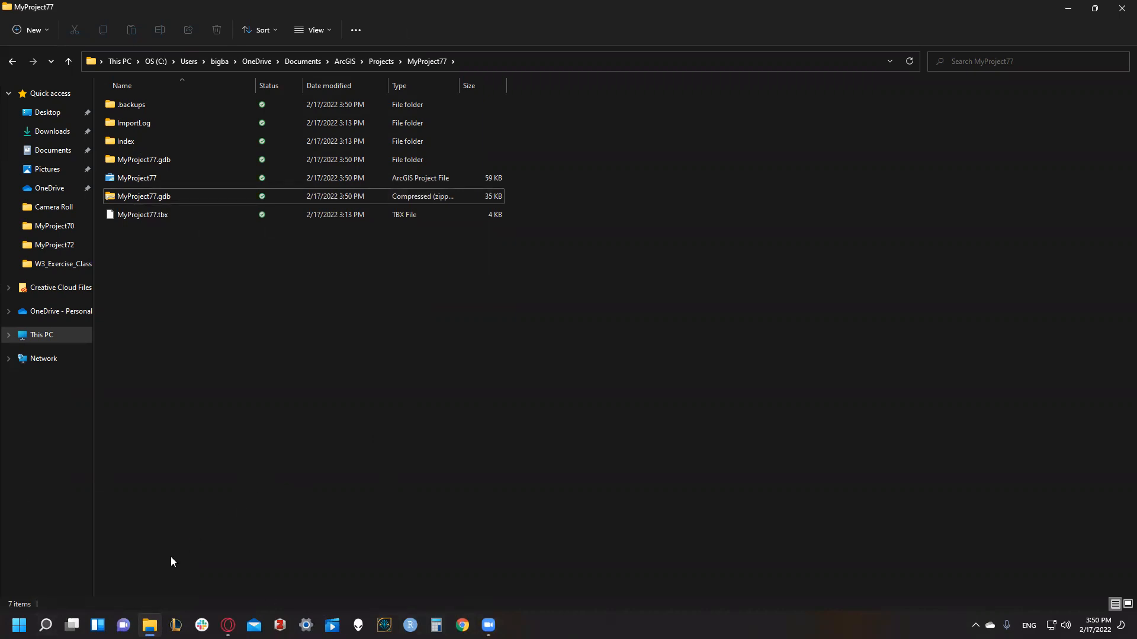
# Launch ArcGIS Pro through Windows search and open the recent project MyProject77
pyautogui.moveTo(46, 624)
pyautogui.click(83, 566)
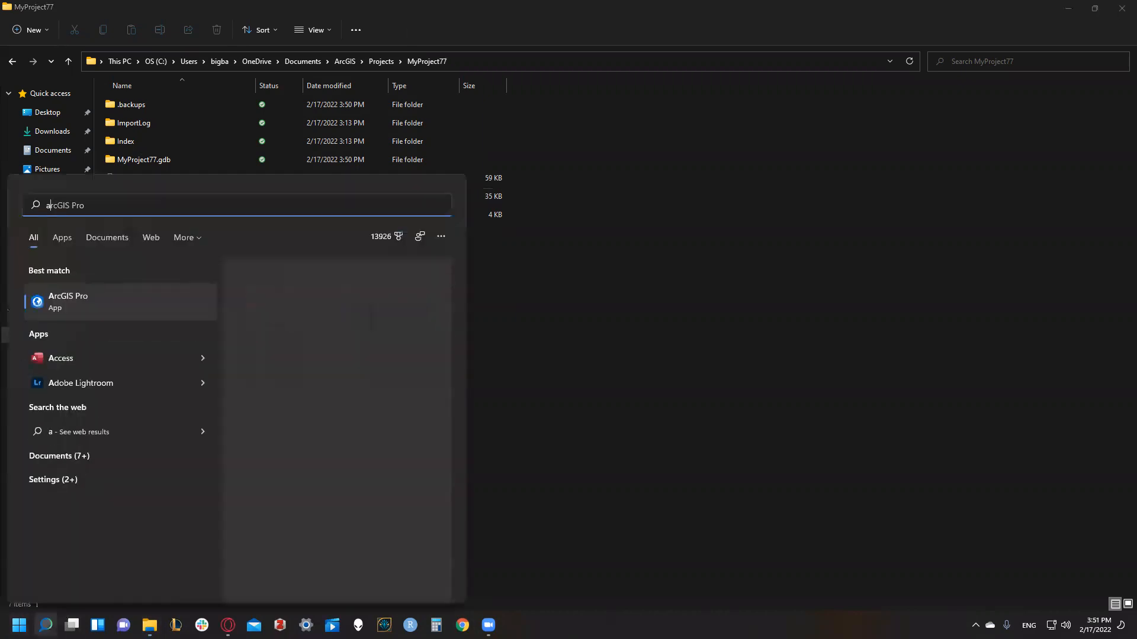
pyautogui.click(257, 481)
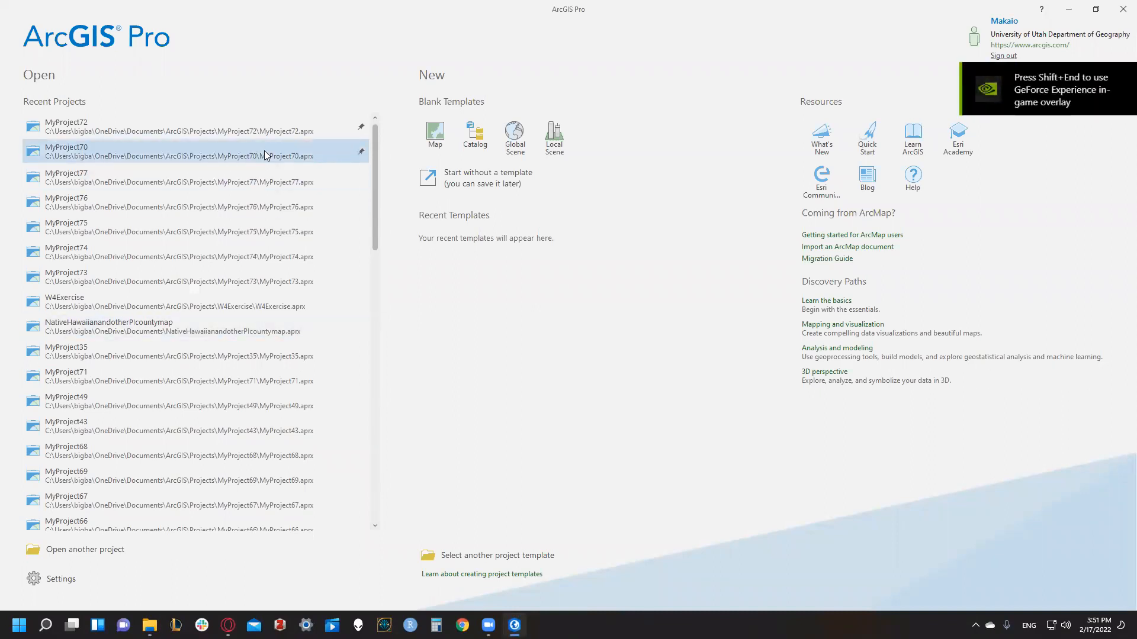
pyautogui.click(274, 195)
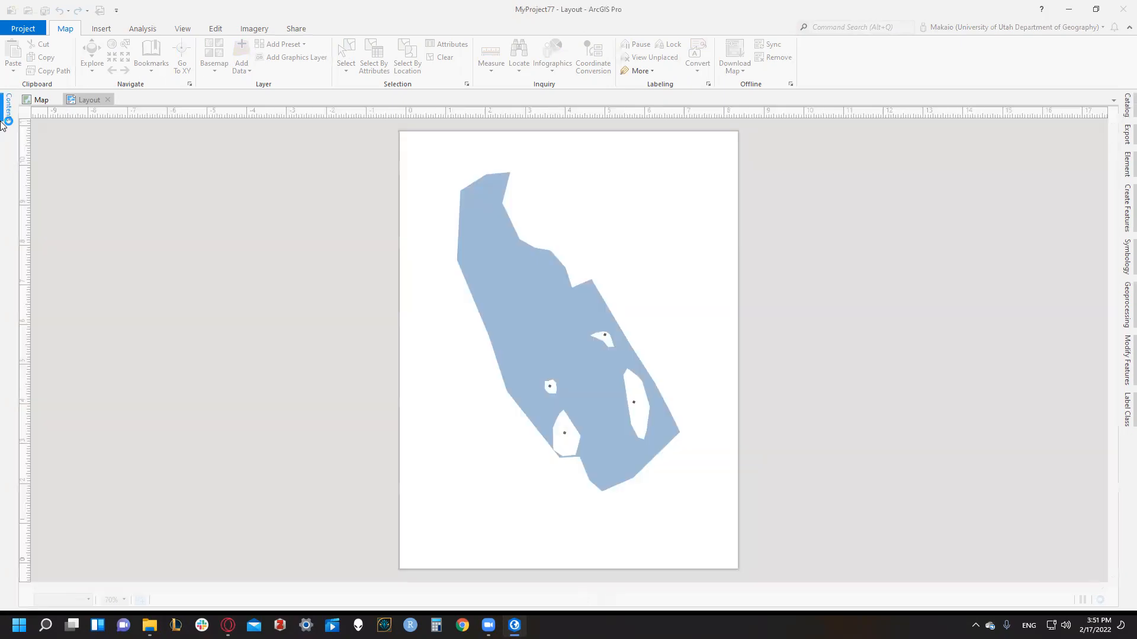
# Expand the MyProject77.gdb database in the project catalog and view the metadata of Great_Salt_Lake_Boundary
pyautogui.click(1124, 110)
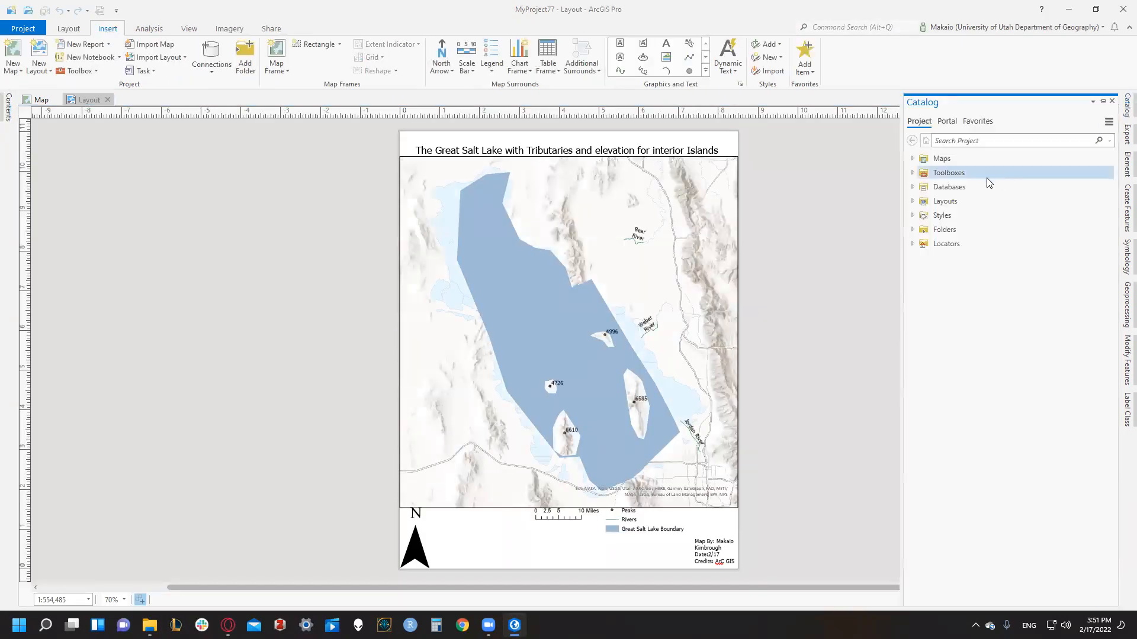
pyautogui.click(913, 187)
pyautogui.click(931, 202)
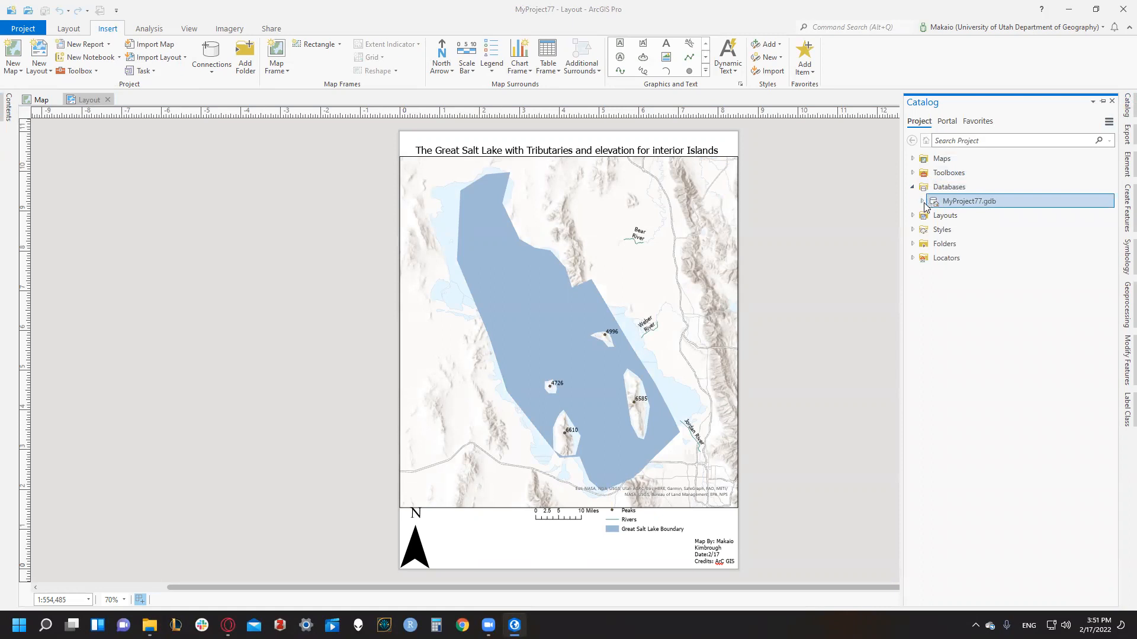
pyautogui.click(922, 201)
pyautogui.click(969, 217)
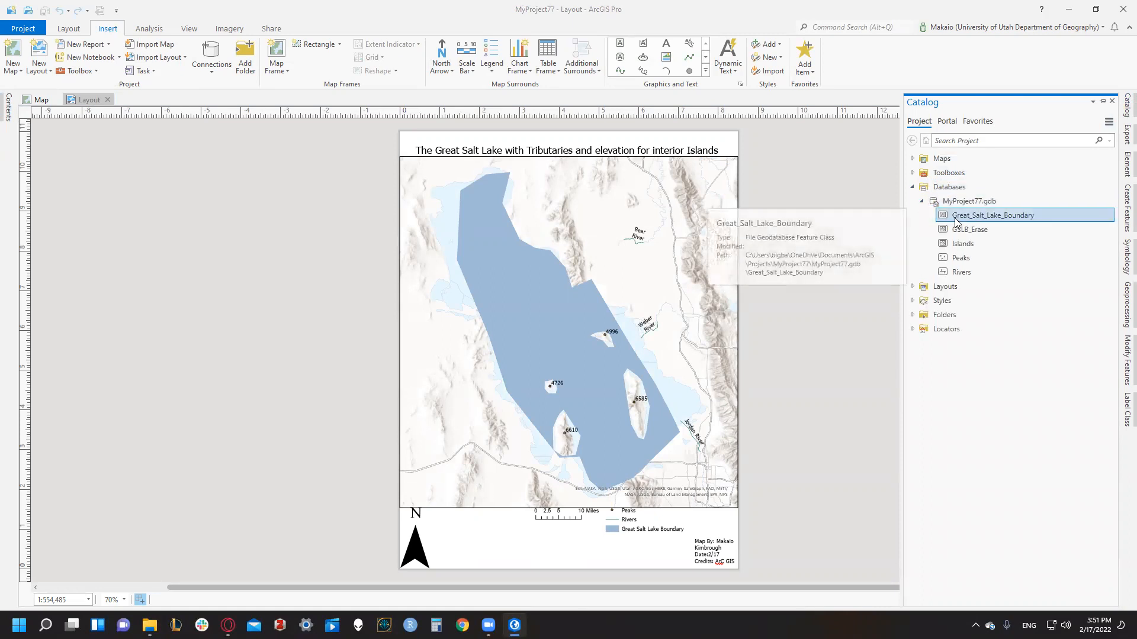
pyautogui.rightClick(1003, 219)
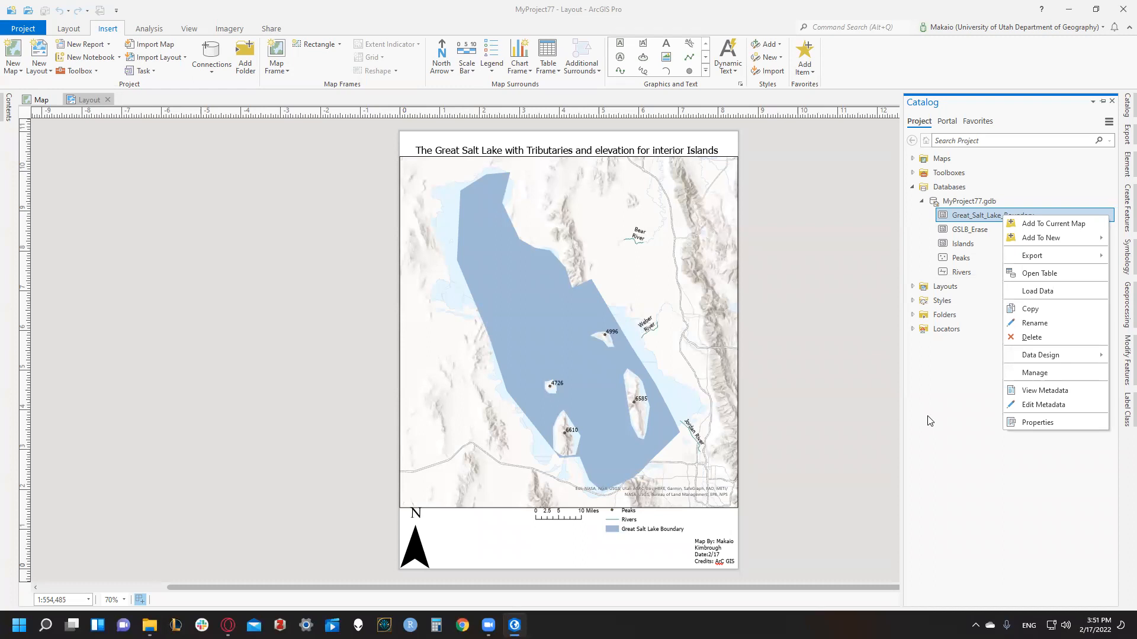
pyautogui.click(1041, 390)
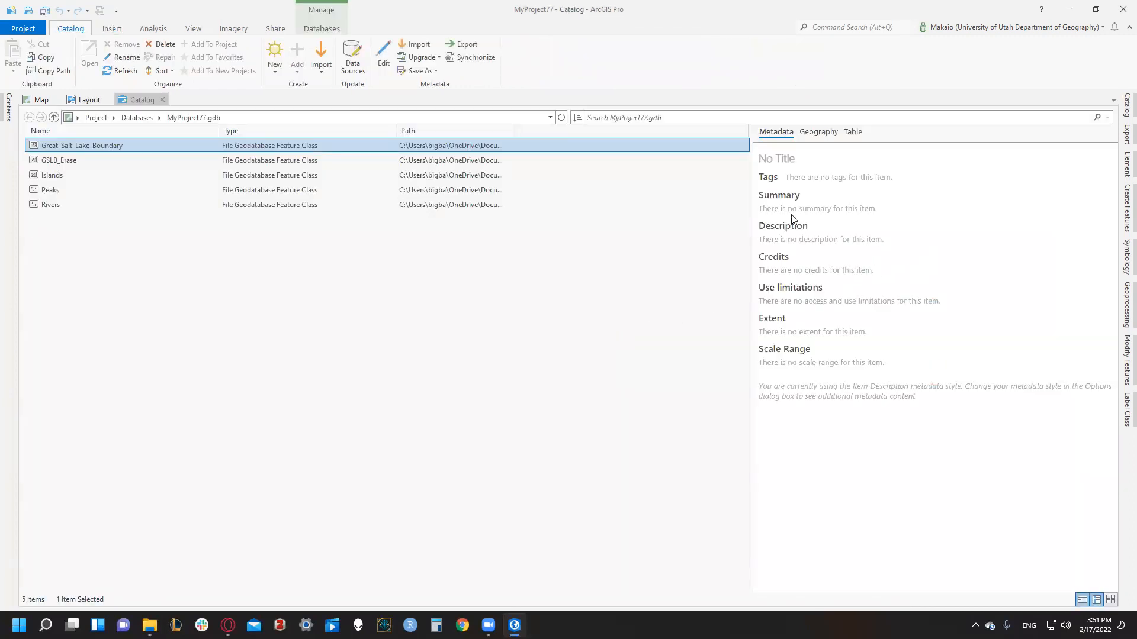
# Review the metadata of the GSLB_Erase, Peaks and Islands feature classes
pyautogui.click(237, 156)
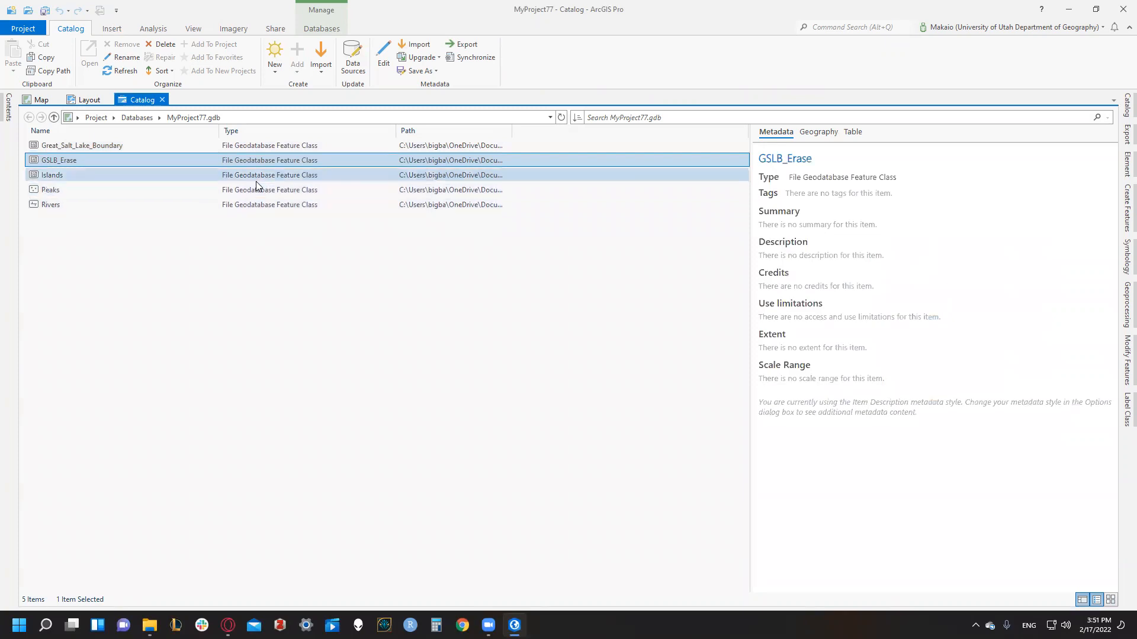
pyautogui.click(254, 189)
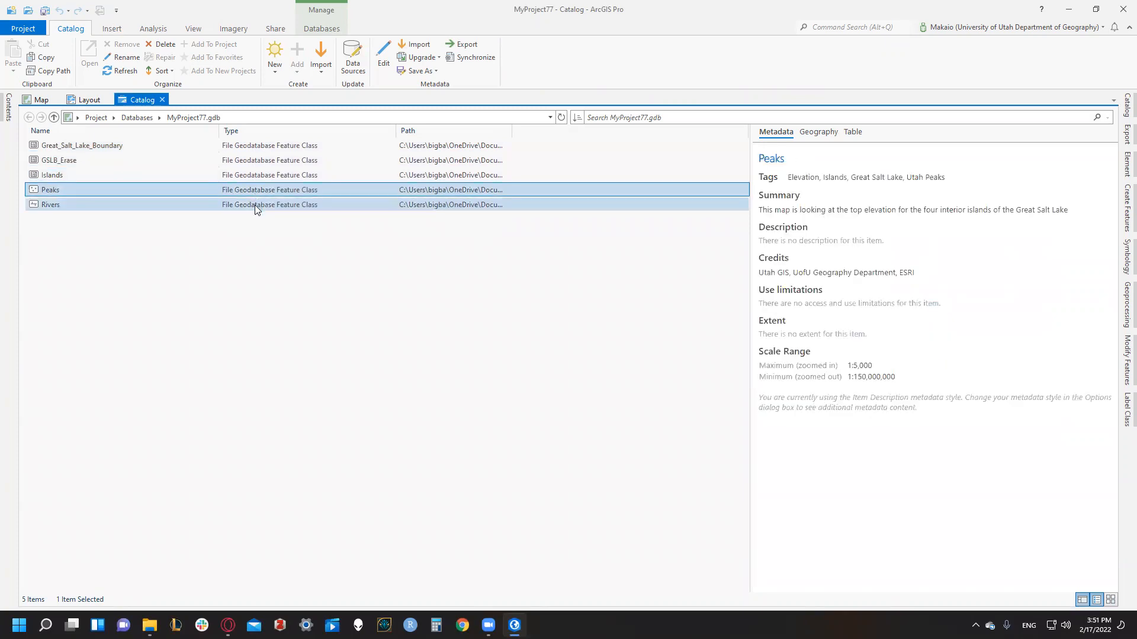
pyautogui.click(238, 175)
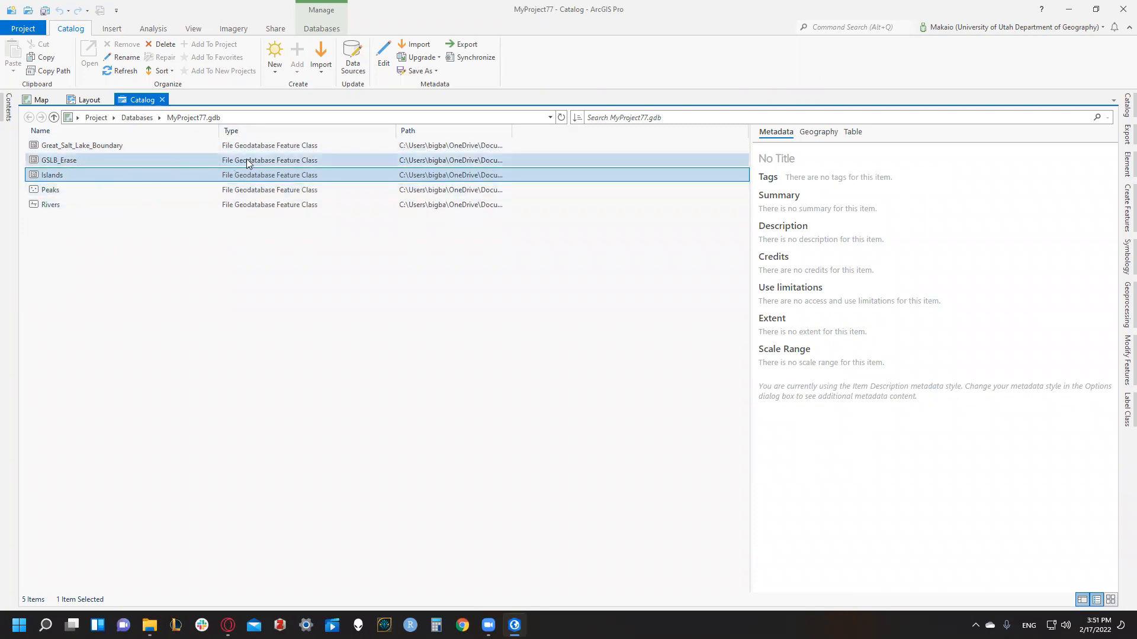
pyautogui.click(146, 165)
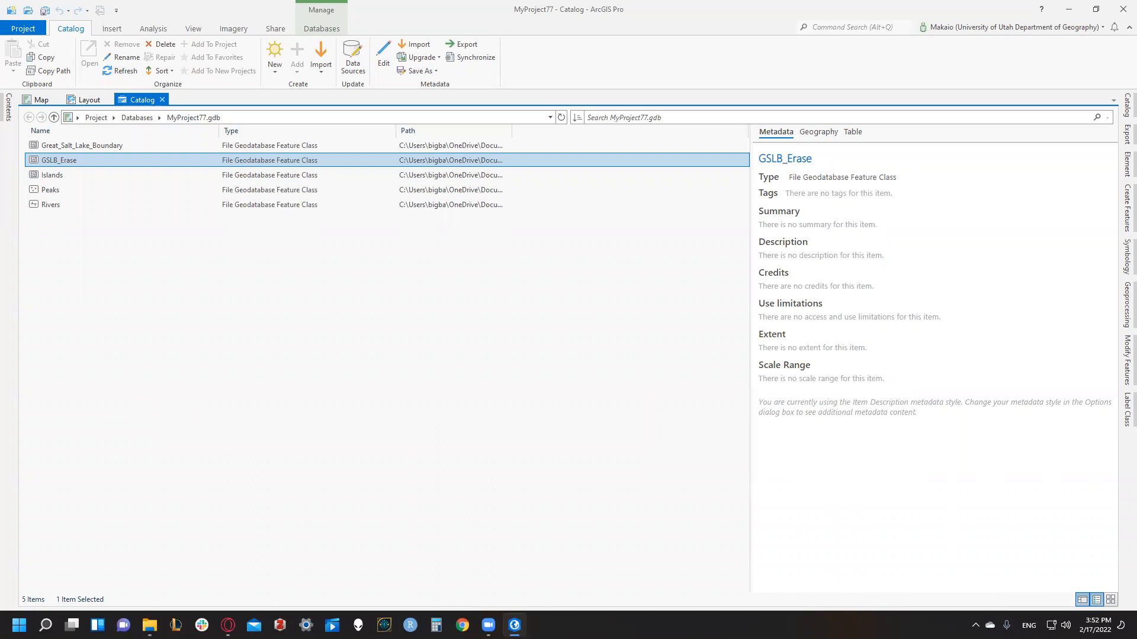
# Switch to the browser and read through the three deliverables at the end of GEOG_3100_Lab_06.docx
pyautogui.hotkey('alt', 'Tab')
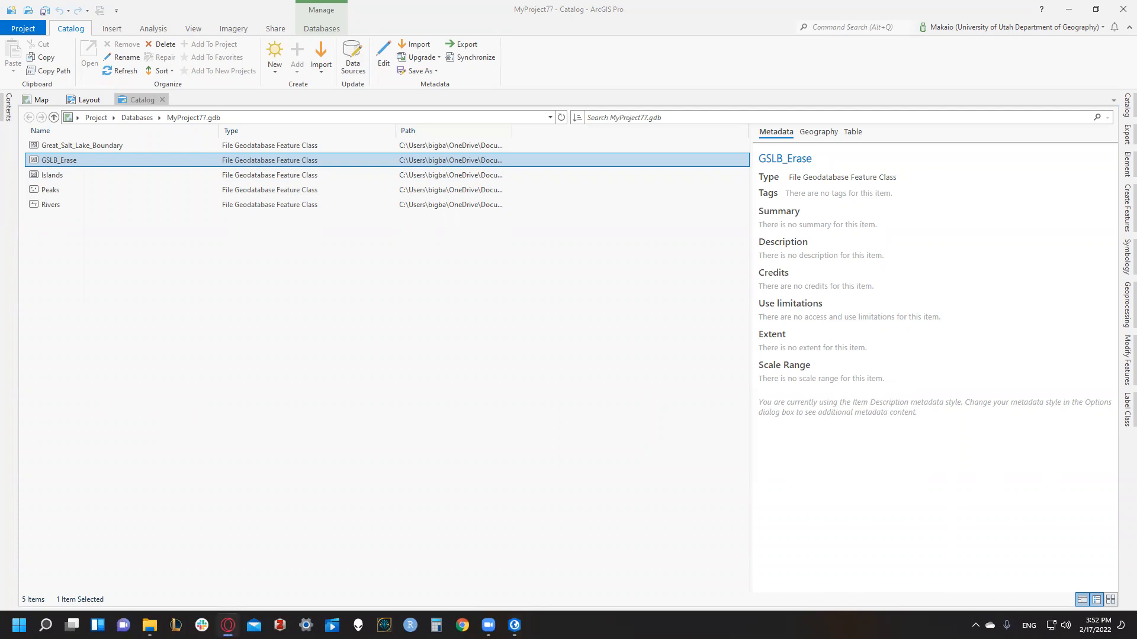
pyautogui.scroll(-15, 467, 329)
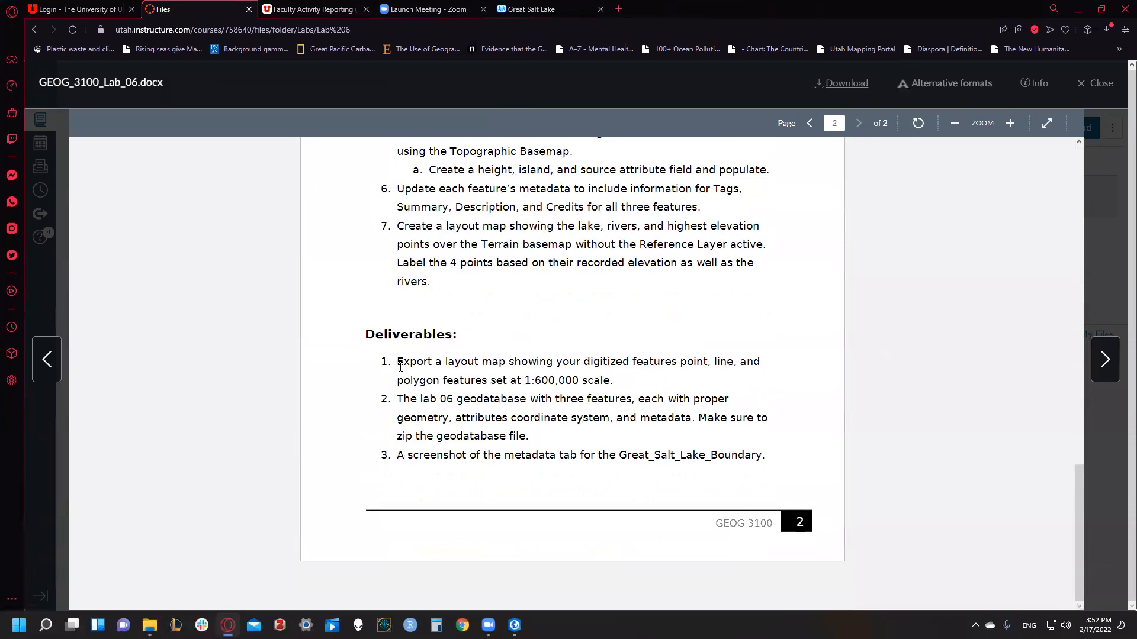
pyautogui.moveTo(399, 367); pyautogui.dragTo(613, 382)
pyautogui.click(421, 406)
pyautogui.moveTo(400, 399); pyautogui.dragTo(631, 401)
pyautogui.click(540, 434)
pyautogui.moveTo(697, 419); pyautogui.dragTo(696, 456)
pyautogui.click(431, 455)
pyautogui.moveTo(395, 463); pyautogui.dragTo(771, 458)
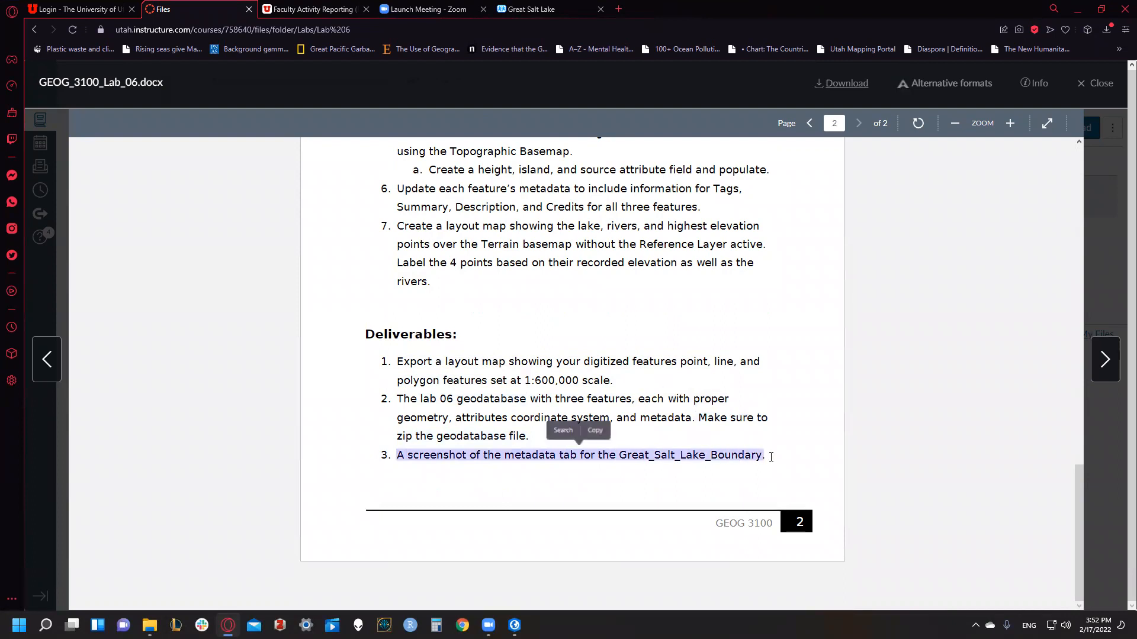
pyautogui.click(773, 459)
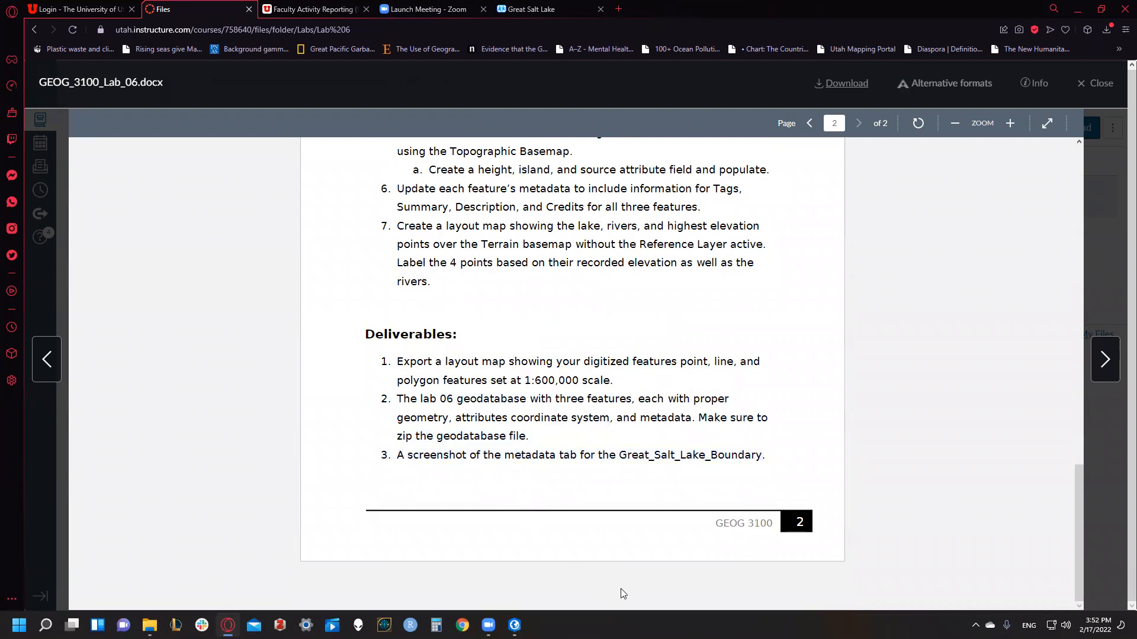